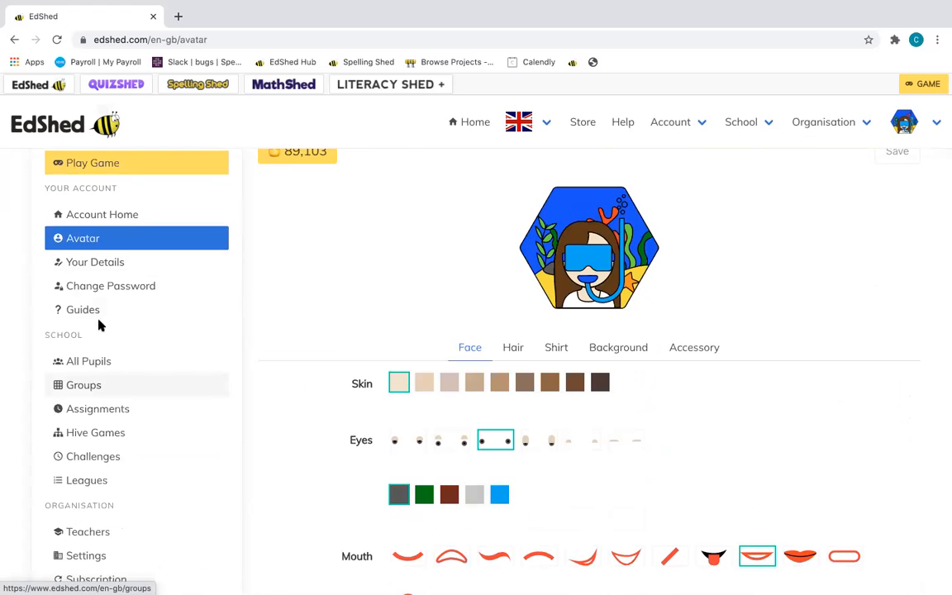
View the account's personal details page and the page for changing the password.
{"action": "left_click", "coordinate": [96, 263]}
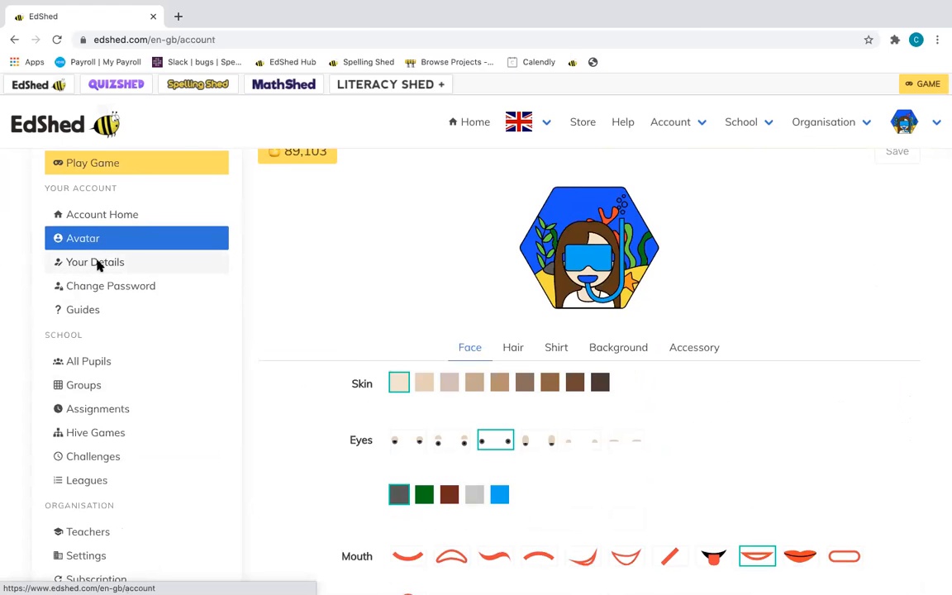
{"action": "scroll", "coordinate": [97, 266], "scroll_direction": "down", "scroll_amount": 2}
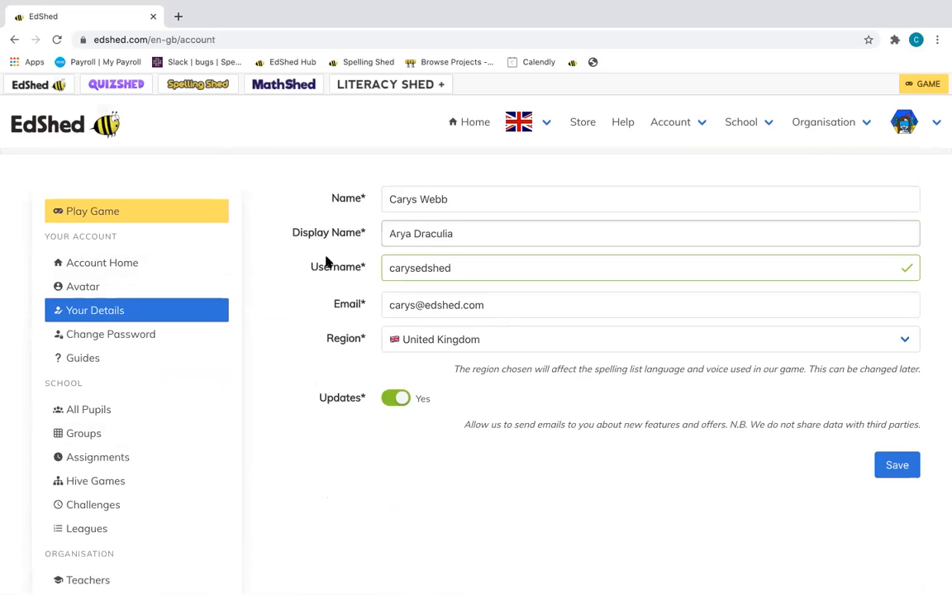
{"action": "left_click", "coordinate": [207, 344]}
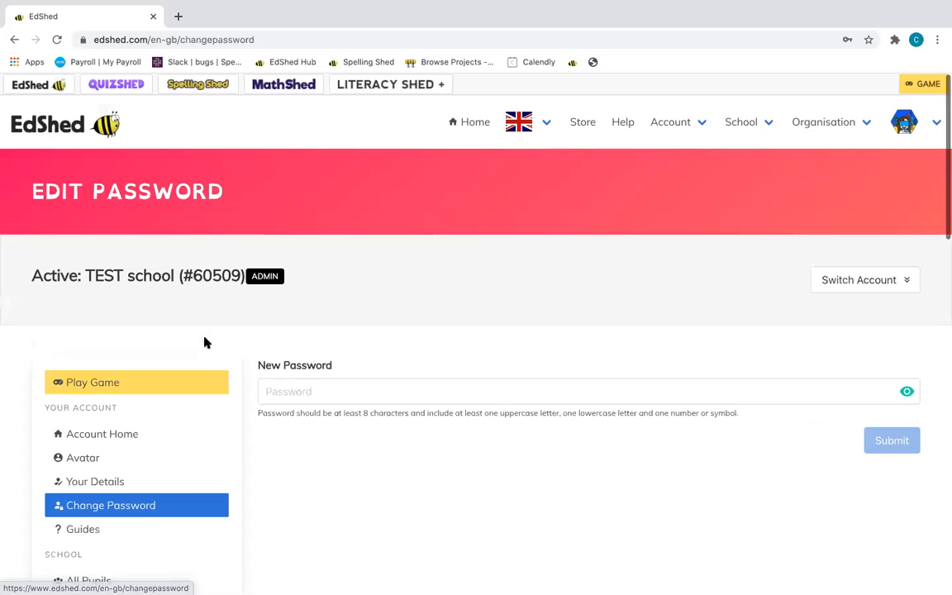
{"action": "scroll", "coordinate": [204, 342], "scroll_direction": "down", "scroll_amount": 3}
View the Guides page with its training video and downloadable quick start guides.
{"action": "left_click", "coordinate": [144, 381]}
{"action": "scroll", "coordinate": [142, 382], "scroll_direction": "down", "scroll_amount": 3}
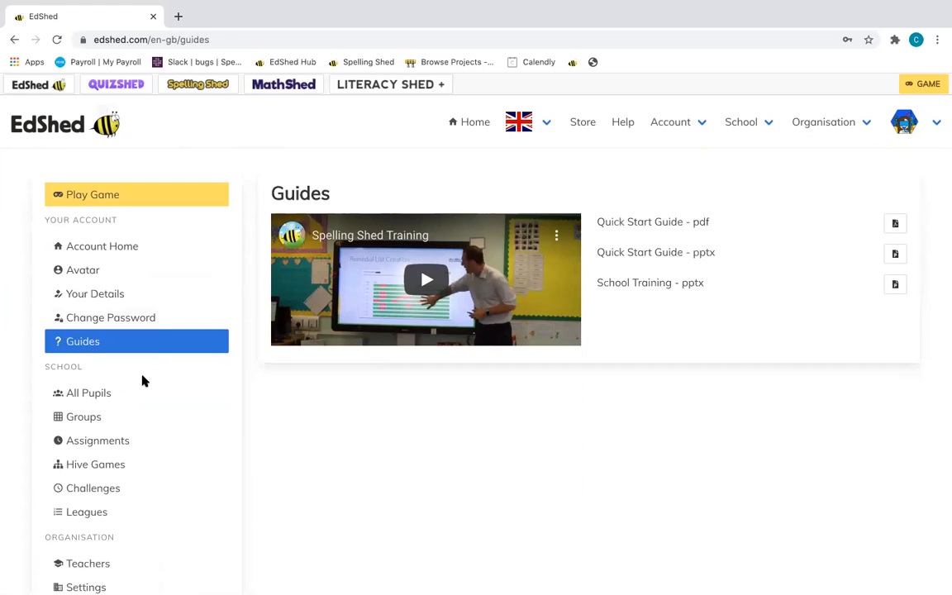
{"action": "scroll", "coordinate": [142, 381], "scroll_direction": "down", "scroll_amount": 2}
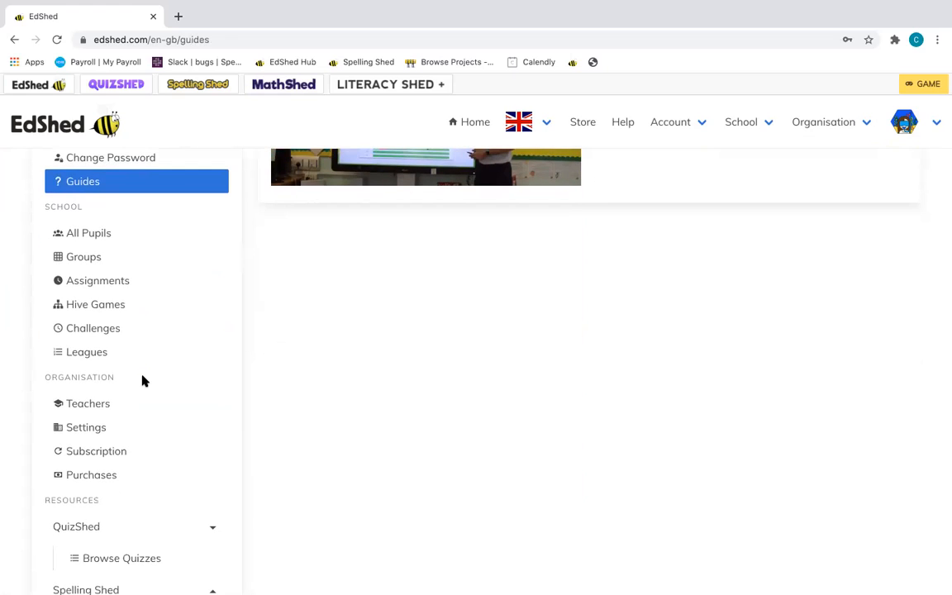
{"action": "scroll", "coordinate": [142, 380], "scroll_direction": "down", "scroll_amount": 1}
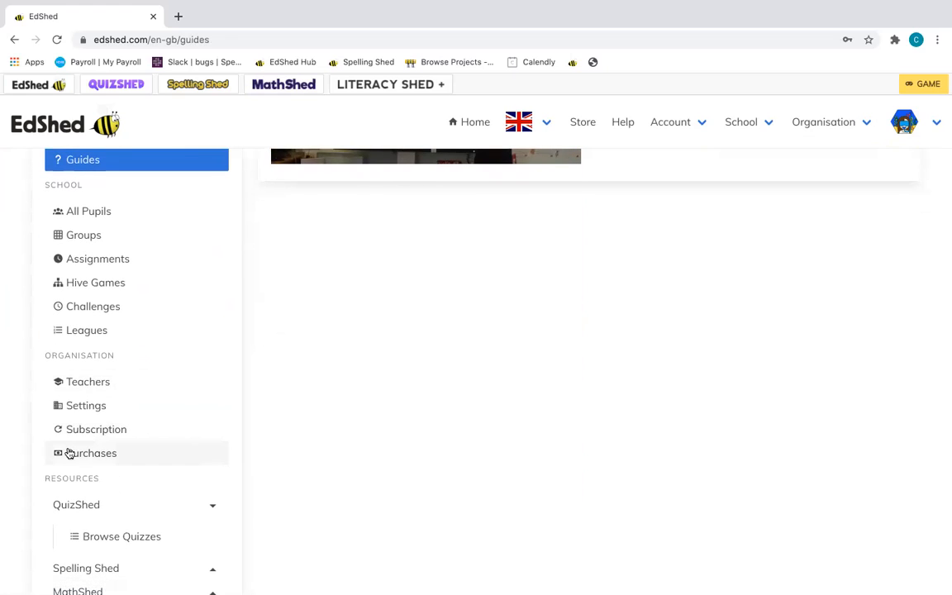
View the organisation's Teachers page, including the joining code section and the teacher list.
{"action": "left_click", "coordinate": [83, 383]}
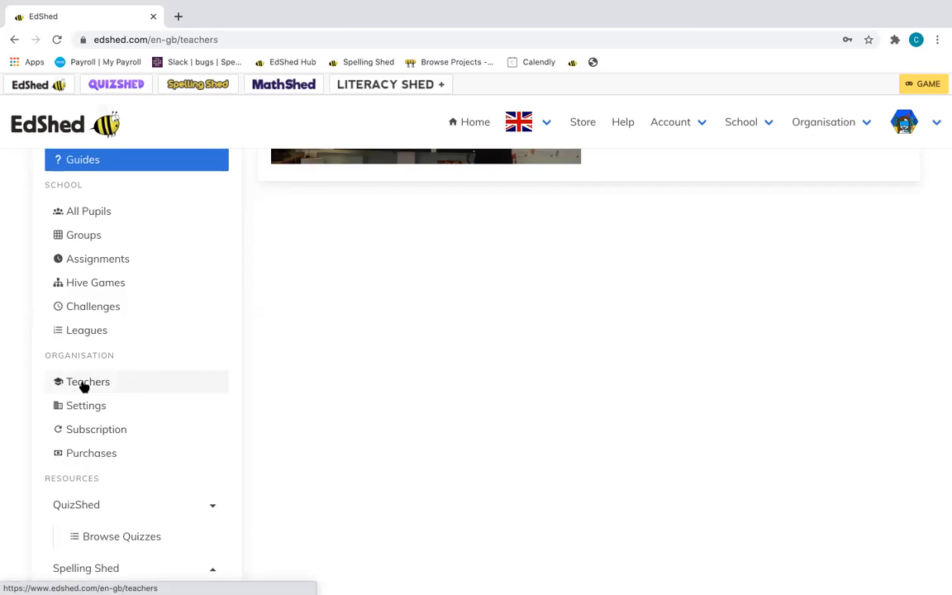
{"action": "scroll", "coordinate": [84, 386], "scroll_direction": "down", "scroll_amount": 3}
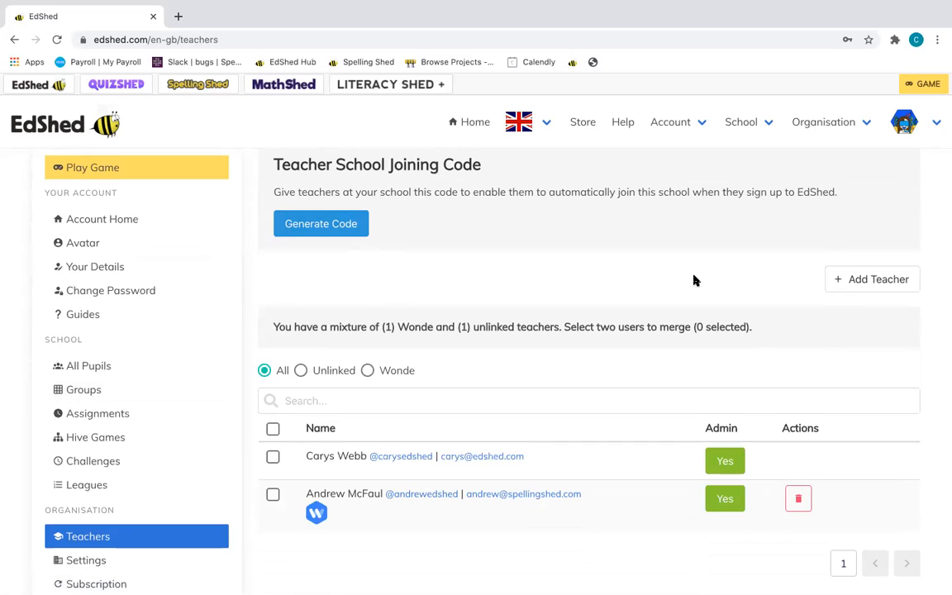
{"action": "scroll", "coordinate": [694, 280], "scroll_direction": "down", "scroll_amount": 3}
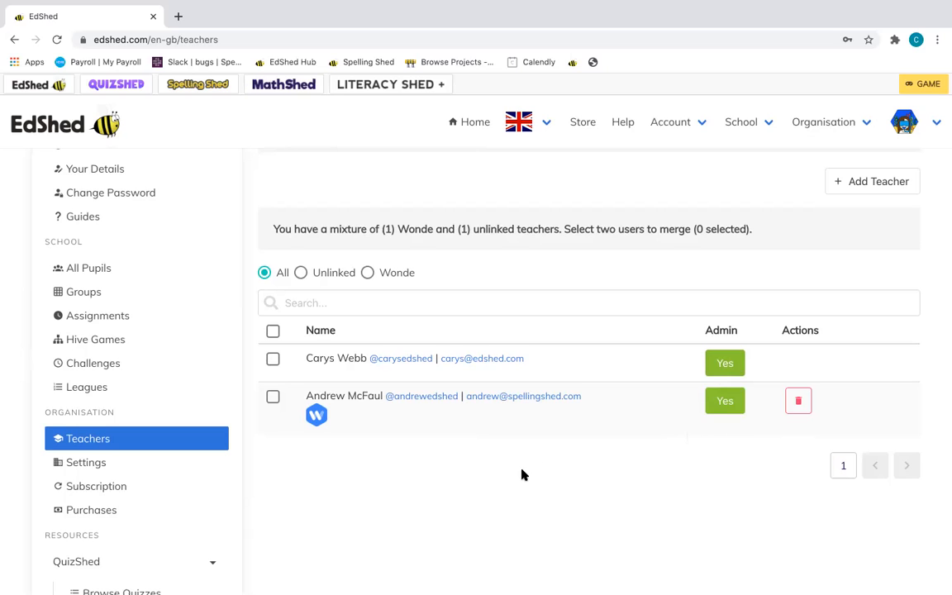
Open the organisation settings and view the organisation address form.
{"action": "scroll", "coordinate": [523, 475], "scroll_direction": "down", "scroll_amount": 1}
{"action": "left_click", "coordinate": [170, 442]}
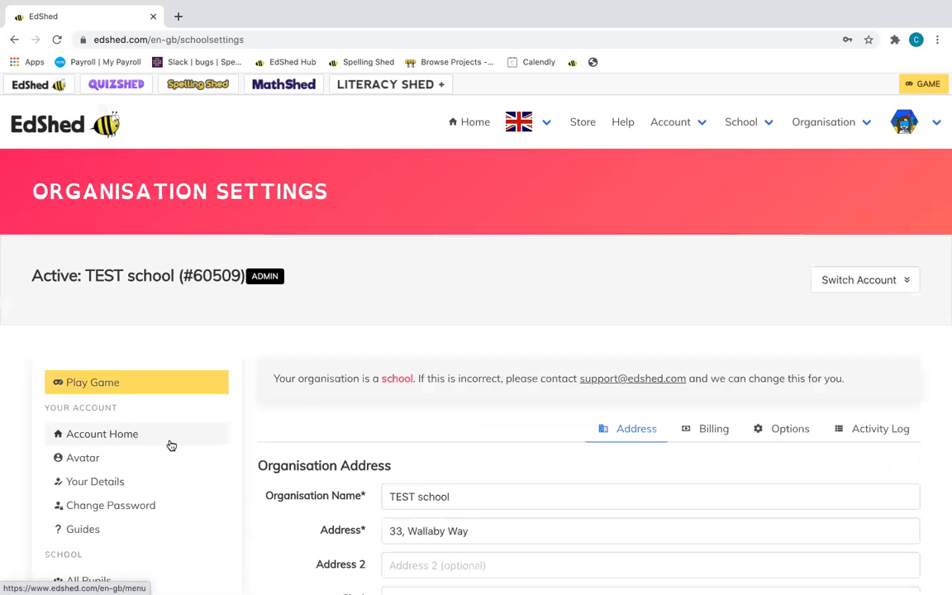
{"action": "scroll", "coordinate": [169, 445], "scroll_direction": "down", "scroll_amount": 5}
{"action": "scroll", "coordinate": [169, 445], "scroll_direction": "up", "scroll_amount": 2}
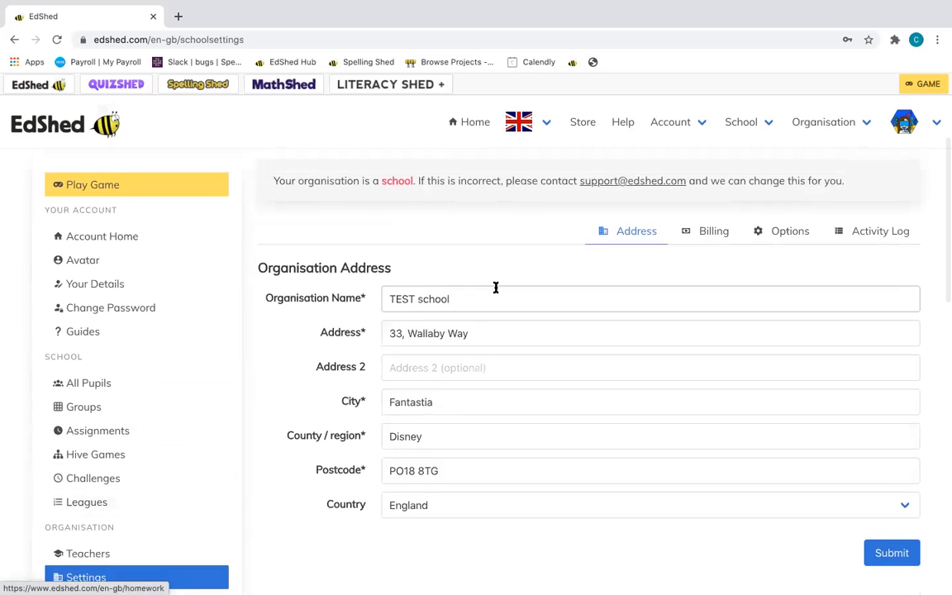
View the billing contact and billing address in the organisation settings.
{"action": "left_click", "coordinate": [700, 238]}
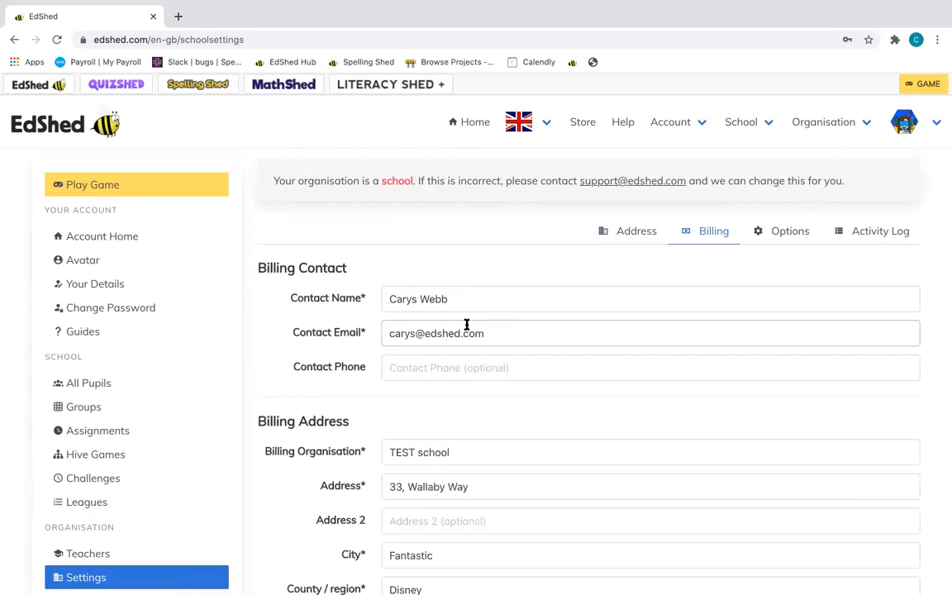
{"action": "left_click", "coordinate": [516, 338]}
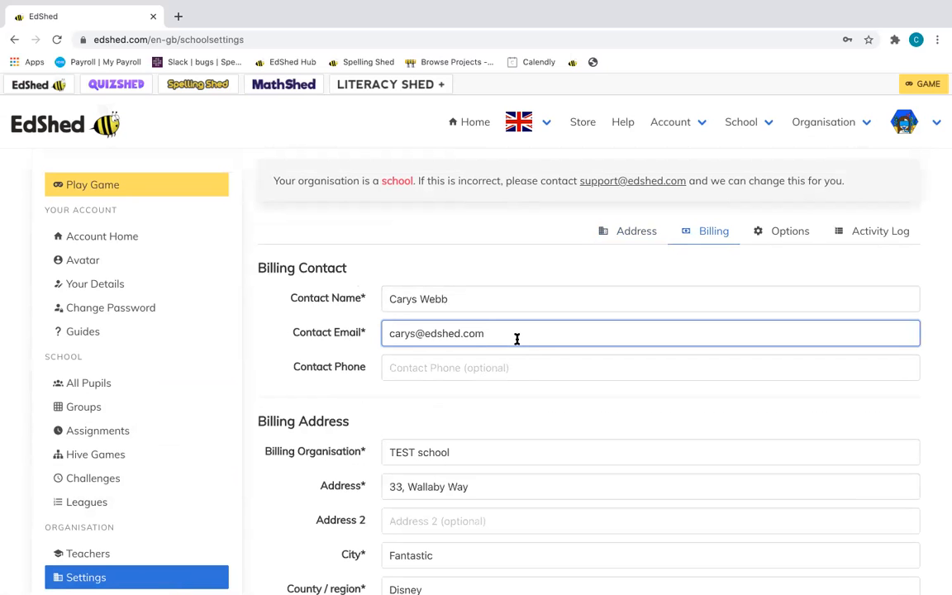
{"action": "scroll", "coordinate": [517, 339], "scroll_direction": "down", "scroll_amount": 2}
{"action": "scroll", "coordinate": [517, 338], "scroll_direction": "up", "scroll_amount": 1}
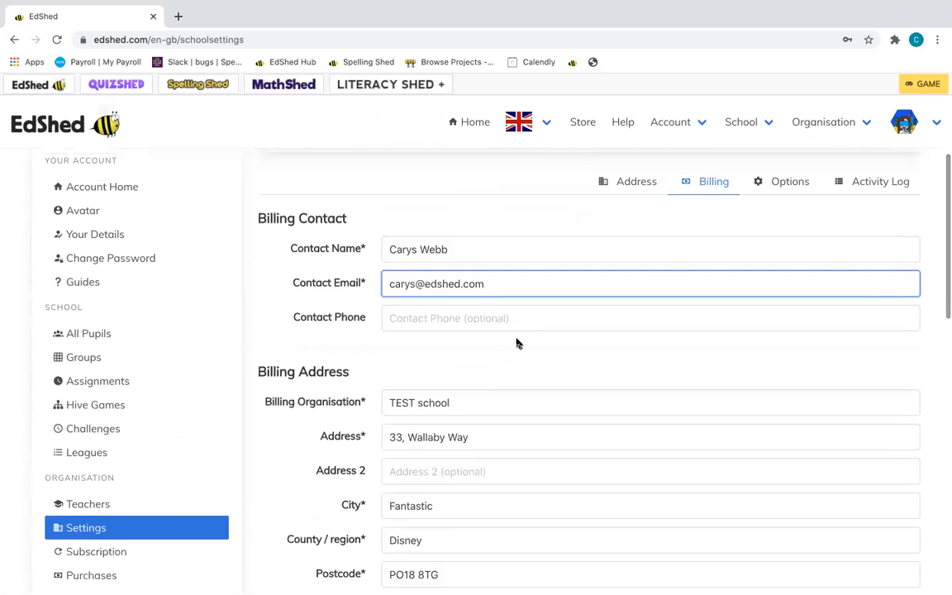
View the organisation options for leagues, school type, educational region, cards, groups and pupils.
{"action": "left_click", "coordinate": [793, 194]}
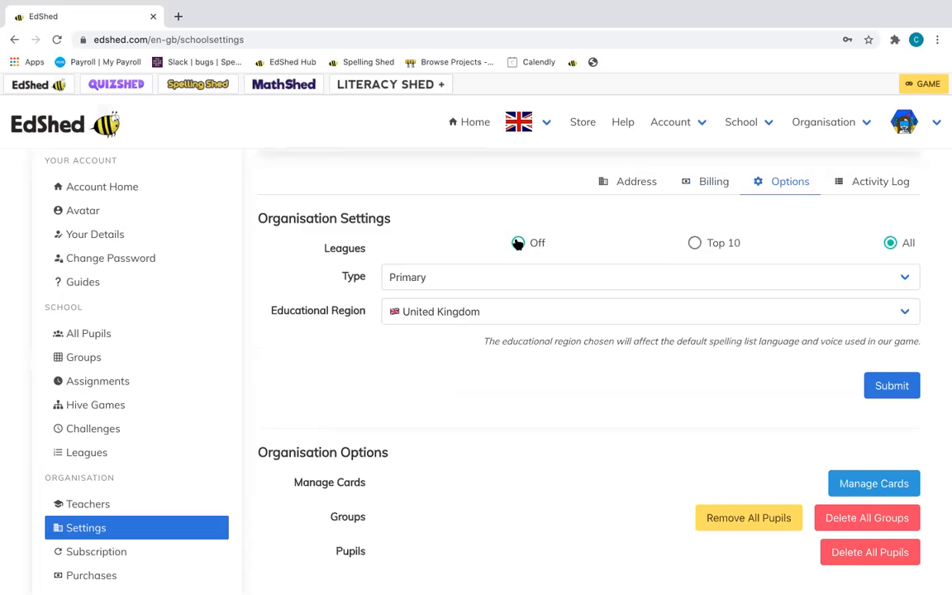
{"action": "scroll", "coordinate": [502, 396], "scroll_direction": "down", "scroll_amount": 1}
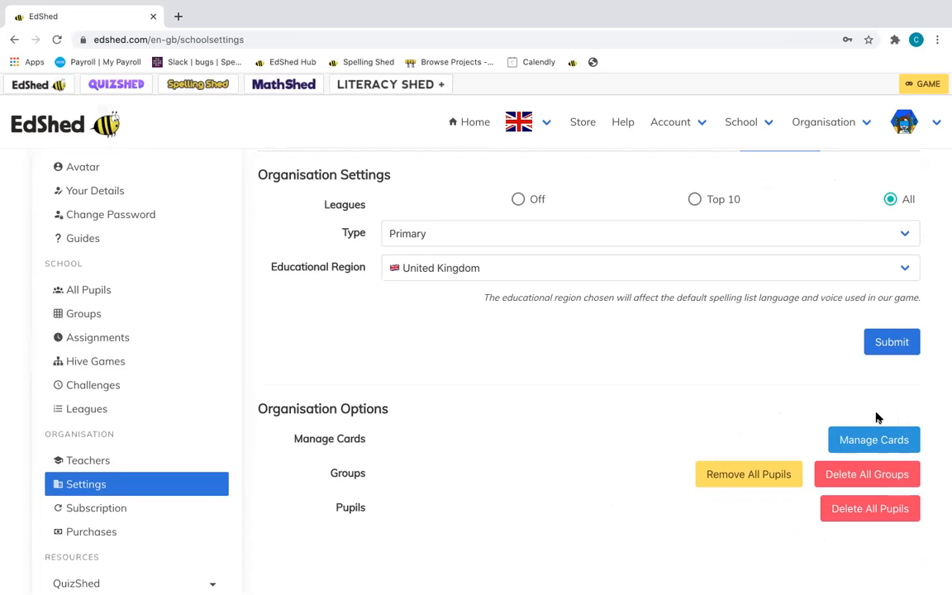
{"action": "scroll", "coordinate": [875, 417], "scroll_direction": "up", "scroll_amount": 1}
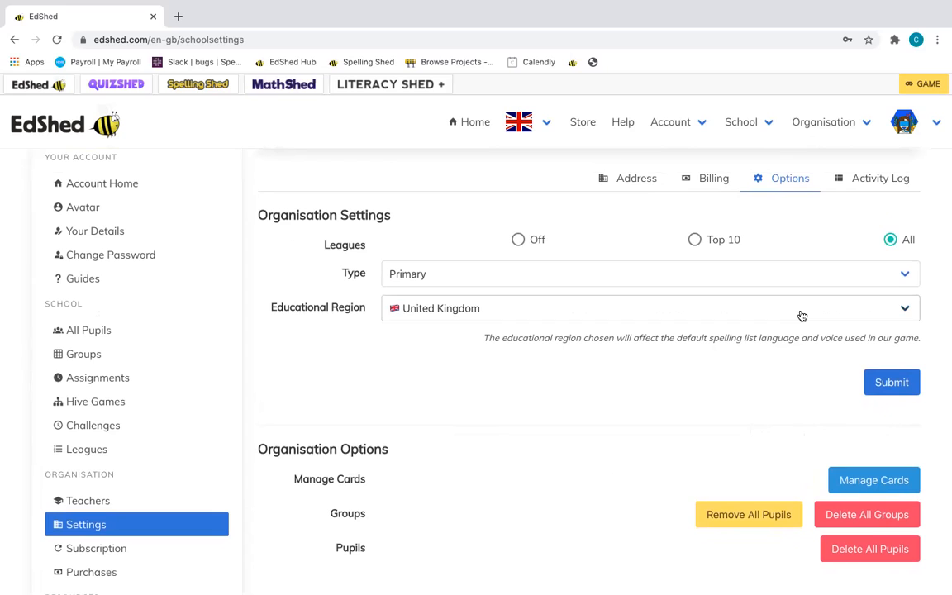
Open the organisation's activity log and look through the recorded events and the filters.
{"action": "left_click", "coordinate": [880, 179]}
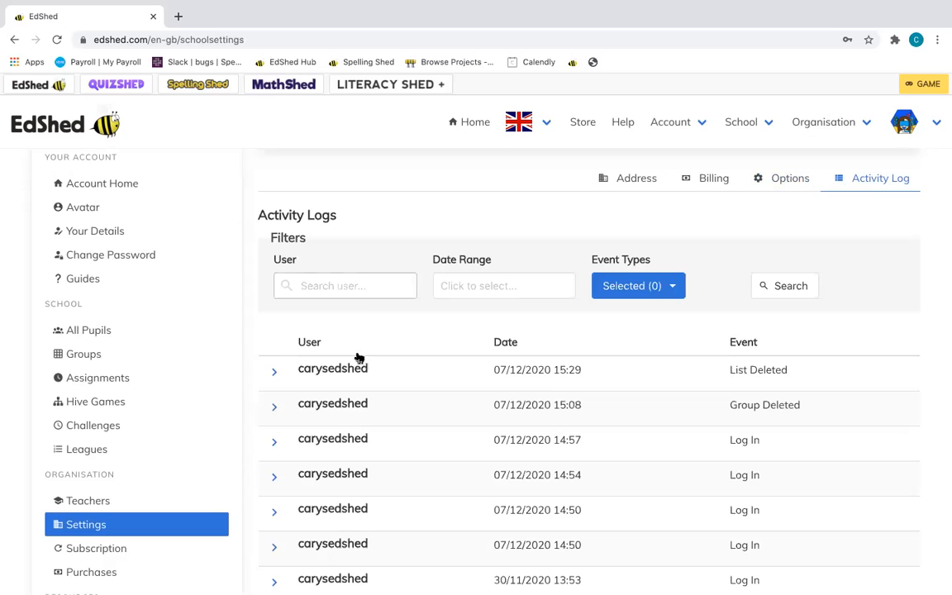
{"action": "scroll", "coordinate": [378, 473], "scroll_direction": "up", "scroll_amount": 1}
{"action": "scroll", "coordinate": [378, 473], "scroll_direction": "down", "scroll_amount": 3}
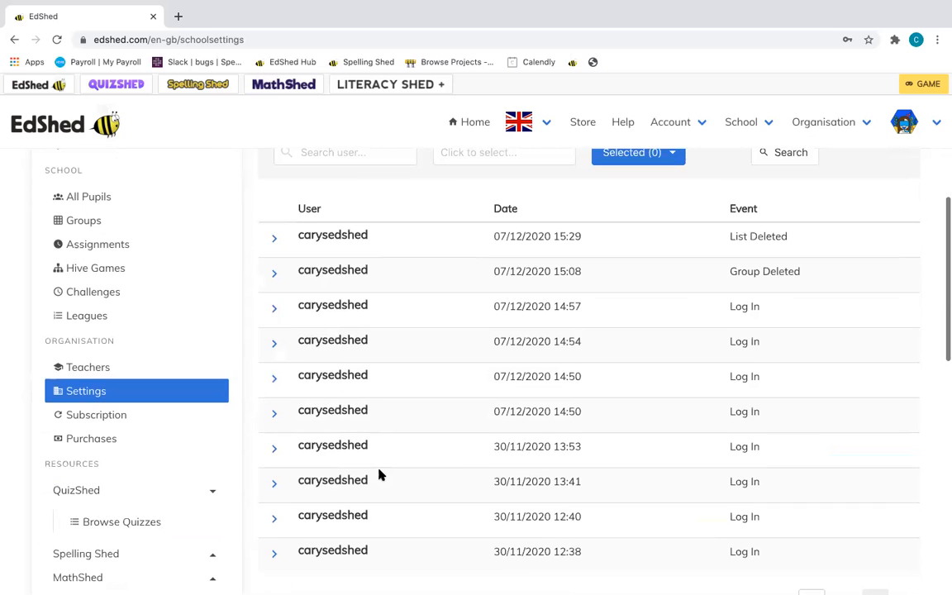
{"action": "scroll", "coordinate": [378, 474], "scroll_direction": "up", "scroll_amount": 1}
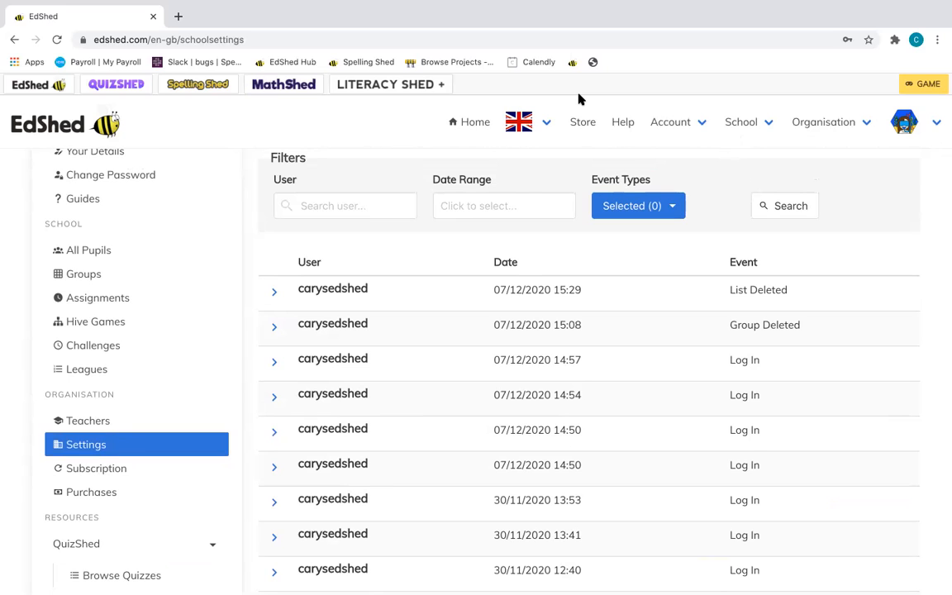
Look through the event types available for filtering the activity log without selecting any, and review the log entries.
{"action": "left_click", "coordinate": [665, 205]}
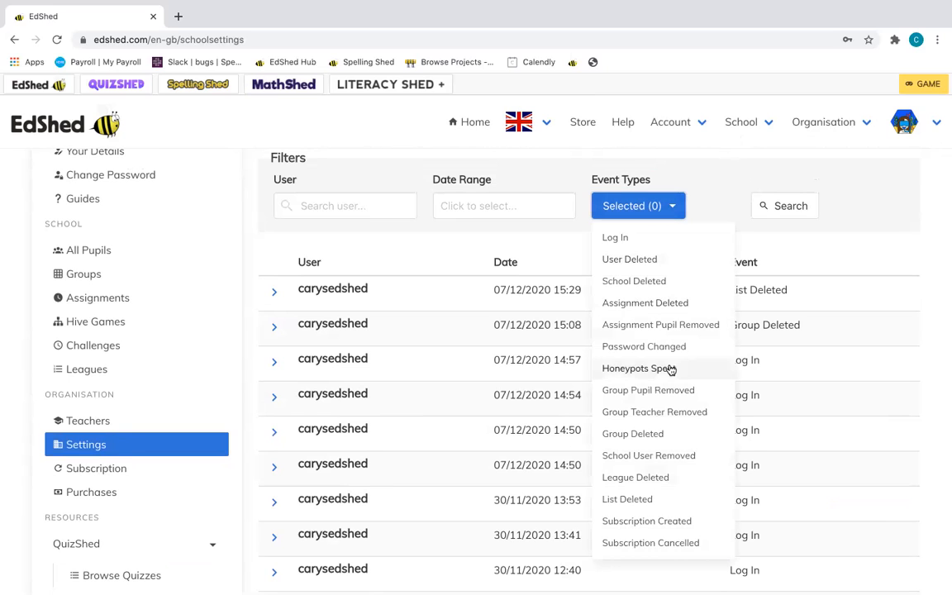
{"action": "scroll", "coordinate": [671, 369], "scroll_direction": "down", "scroll_amount": 2}
{"action": "scroll", "coordinate": [671, 367], "scroll_direction": "up", "scroll_amount": 2}
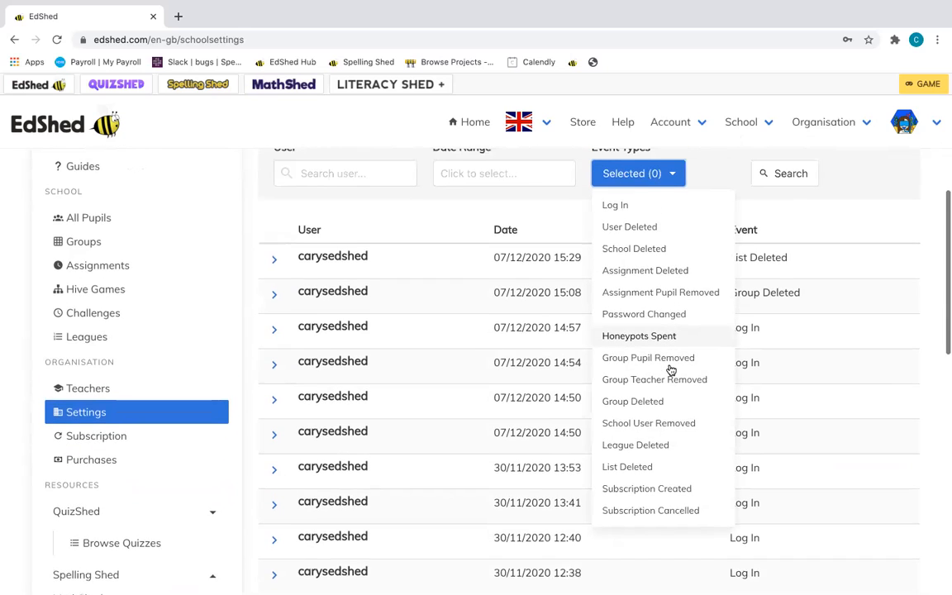
{"action": "left_click", "coordinate": [663, 196]}
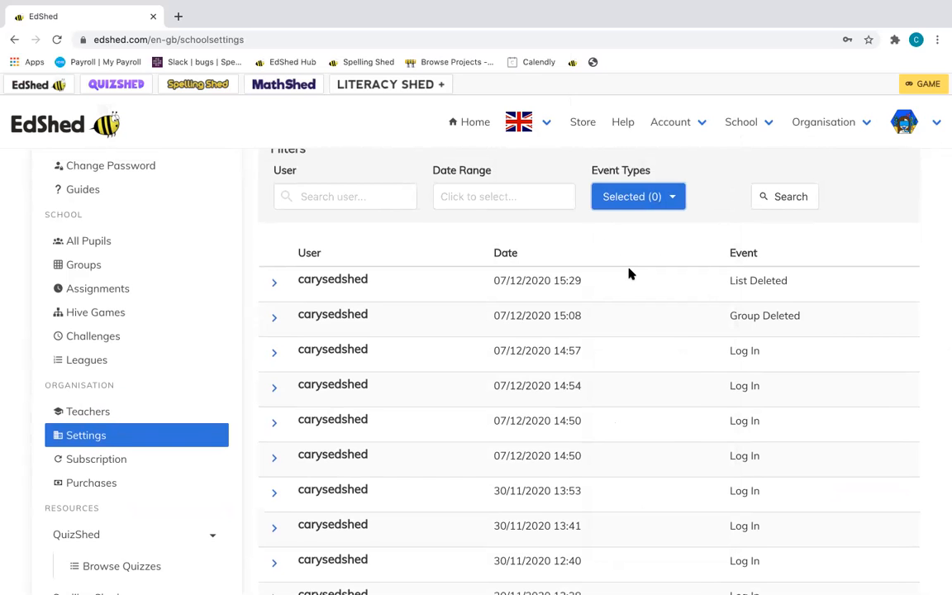
{"action": "scroll", "coordinate": [628, 272], "scroll_direction": "down", "scroll_amount": 3}
{"action": "scroll", "coordinate": [628, 272], "scroll_direction": "up", "scroll_amount": 3}
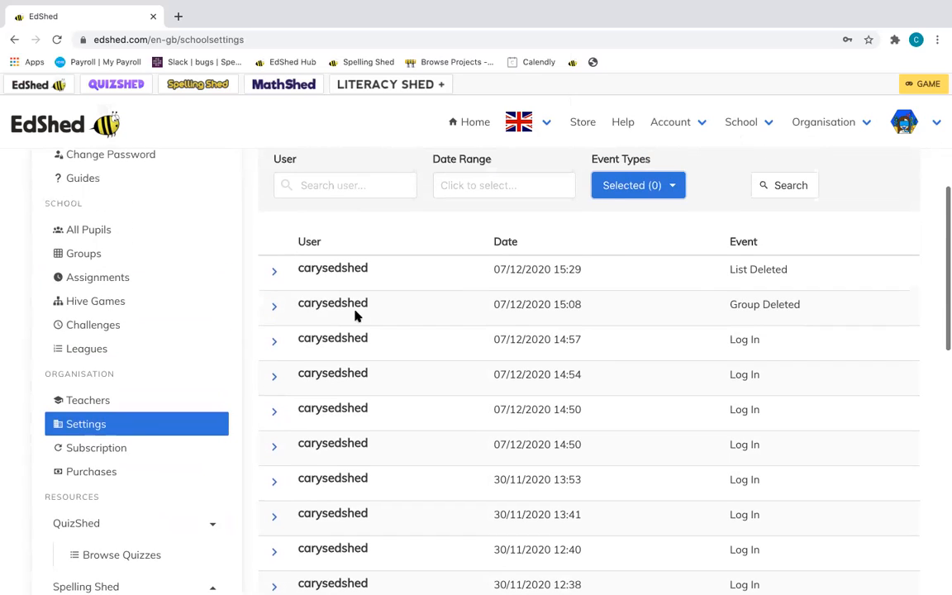
Open the organisation's subscriptions list, view the details of the Spelling subscription and close them.
{"action": "left_click", "coordinate": [124, 448]}
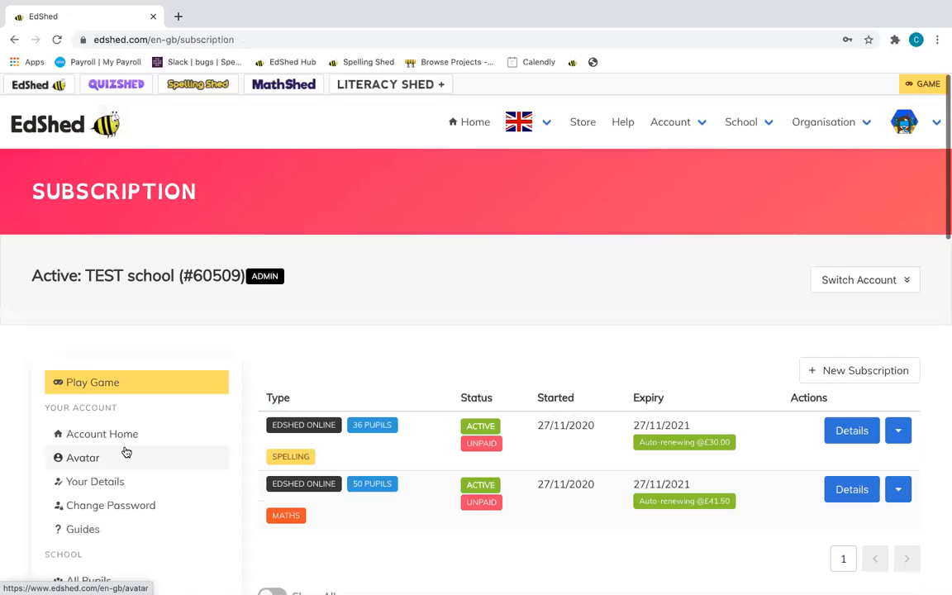
{"action": "scroll", "coordinate": [125, 452], "scroll_direction": "down", "scroll_amount": 4}
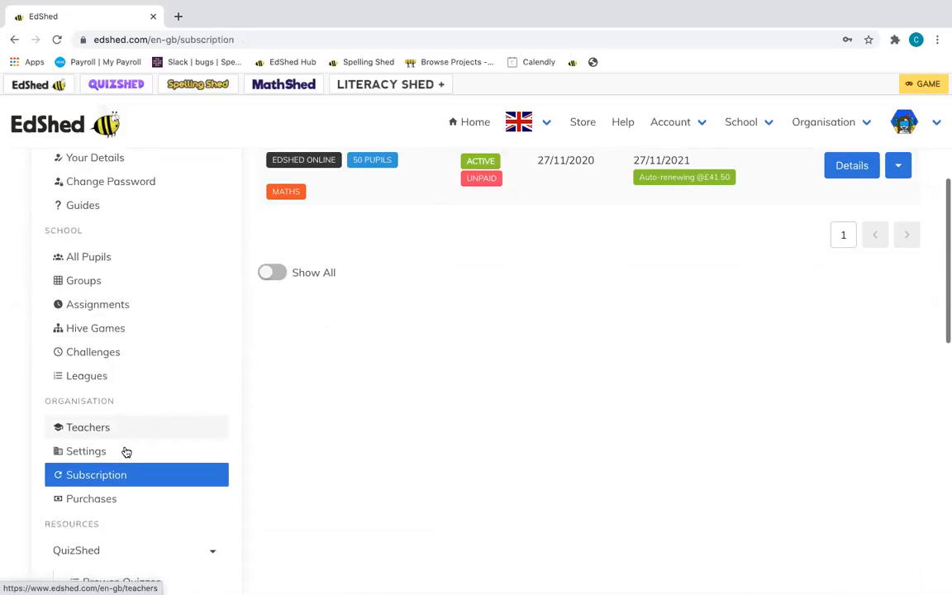
{"action": "scroll", "coordinate": [247, 406], "scroll_direction": "up", "scroll_amount": 2}
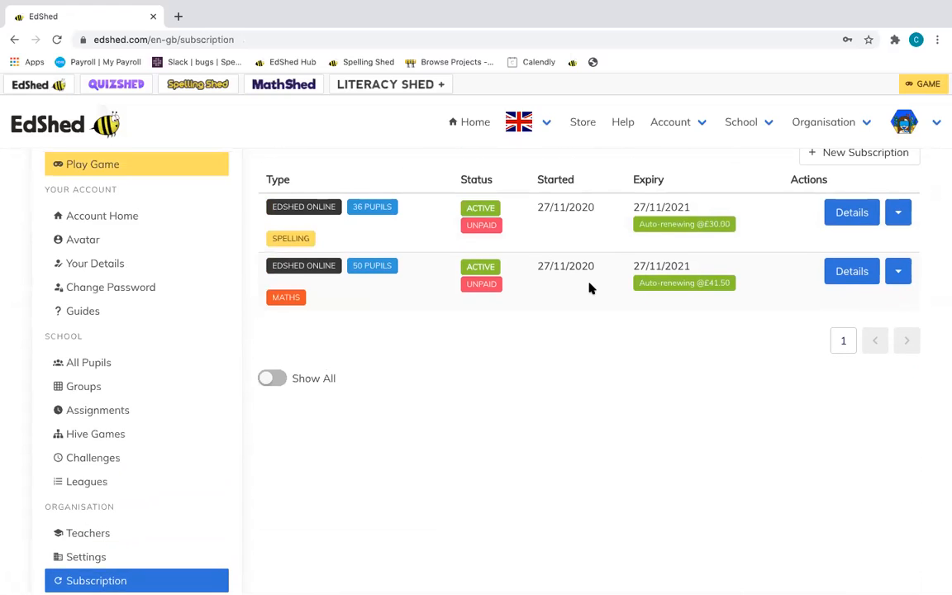
{"action": "scroll", "coordinate": [591, 288], "scroll_direction": "up", "scroll_amount": 1}
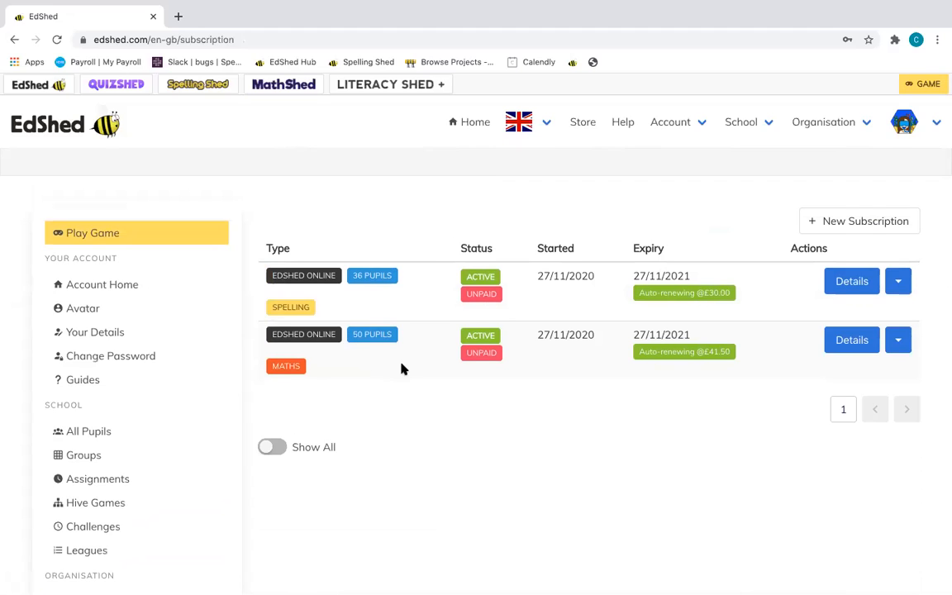
{"action": "left_click", "coordinate": [844, 286]}
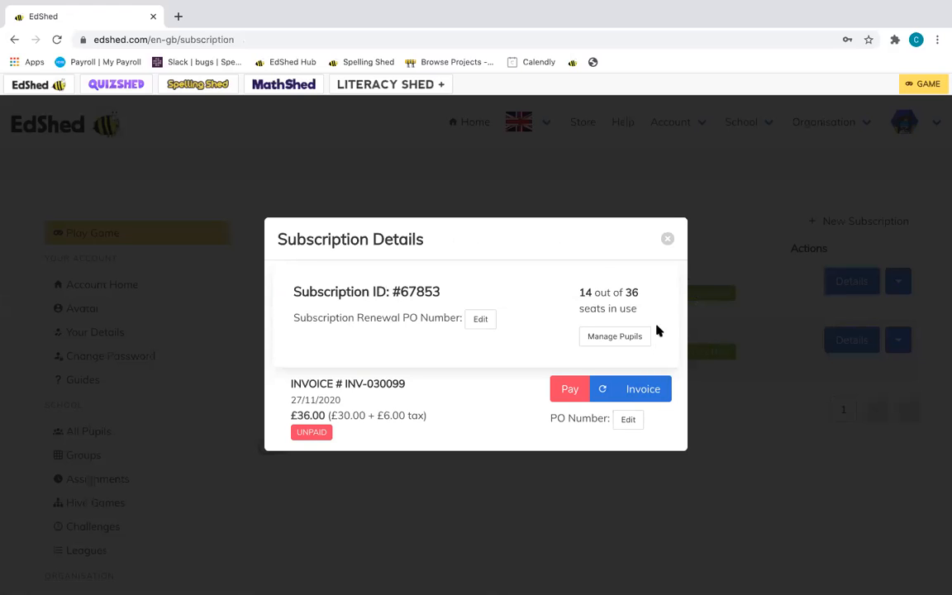
{"action": "left_click", "coordinate": [666, 240]}
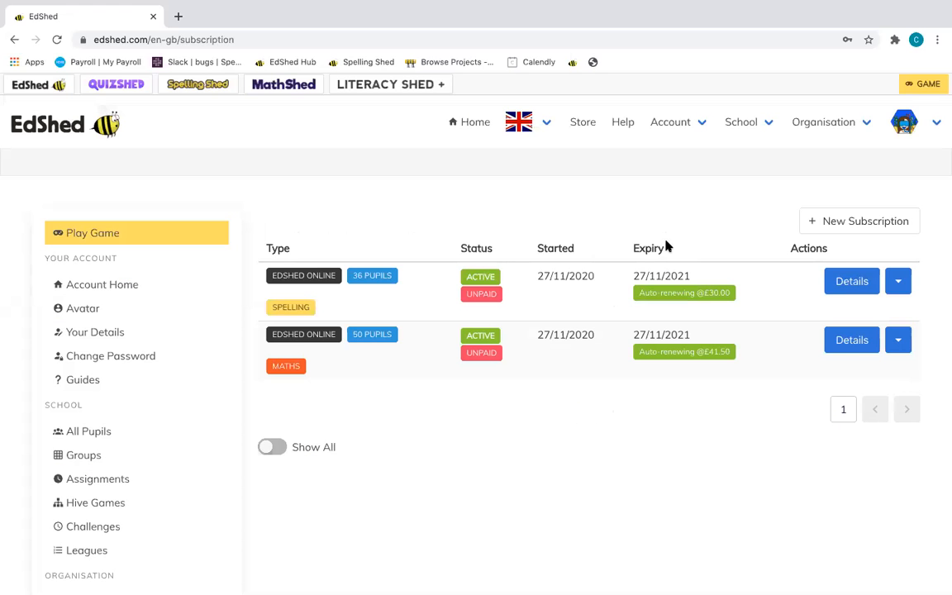
Start a new subscription, choose Literacy Shed + as the product and review its plan.
{"action": "left_click", "coordinate": [840, 235]}
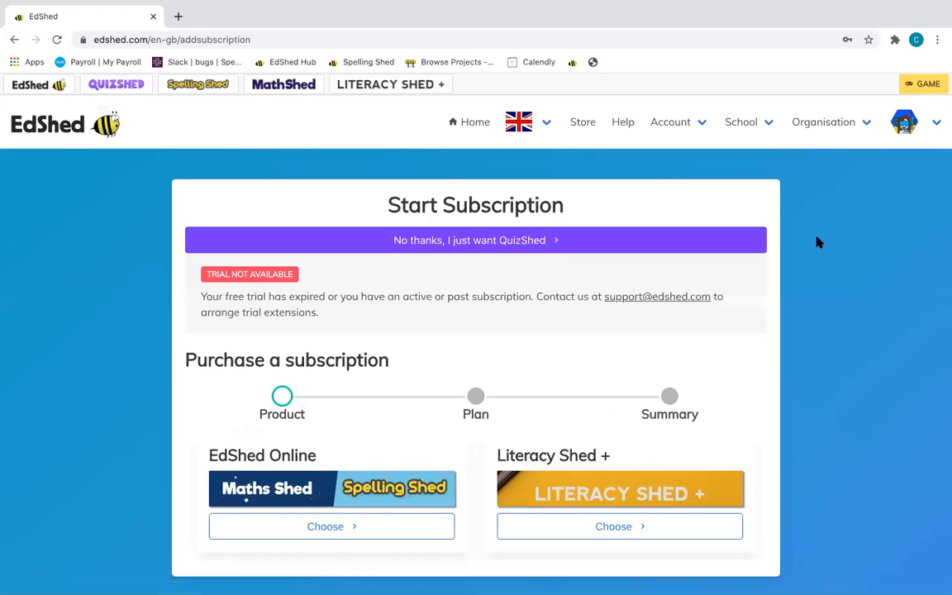
{"action": "scroll", "coordinate": [641, 425], "scroll_direction": "down", "scroll_amount": 1}
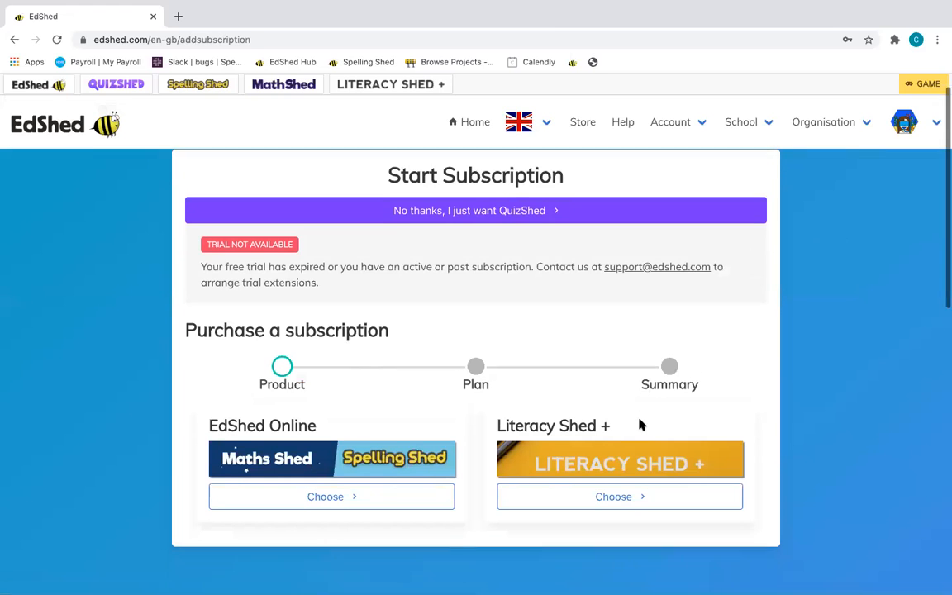
{"action": "left_click", "coordinate": [628, 496]}
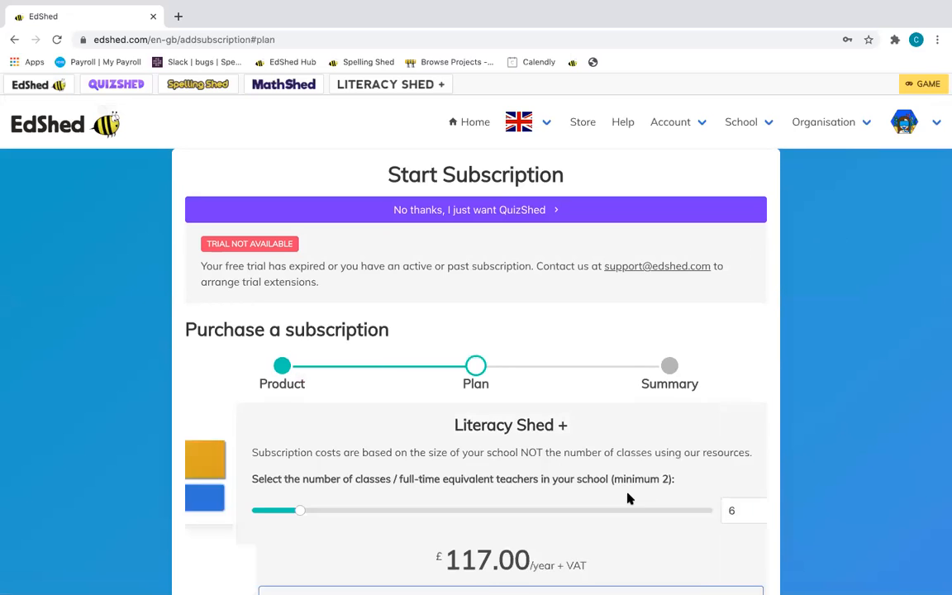
{"action": "scroll", "coordinate": [627, 498], "scroll_direction": "down", "scroll_amount": 3}
{"action": "scroll", "coordinate": [628, 498], "scroll_direction": "down", "scroll_amount": 1}
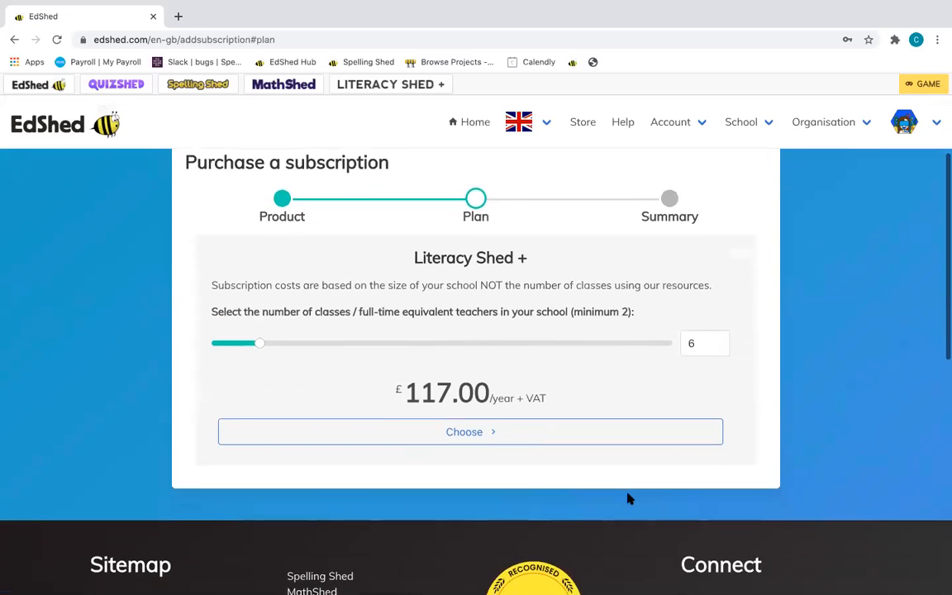
{"action": "scroll", "coordinate": [627, 496], "scroll_direction": "up", "scroll_amount": 5}
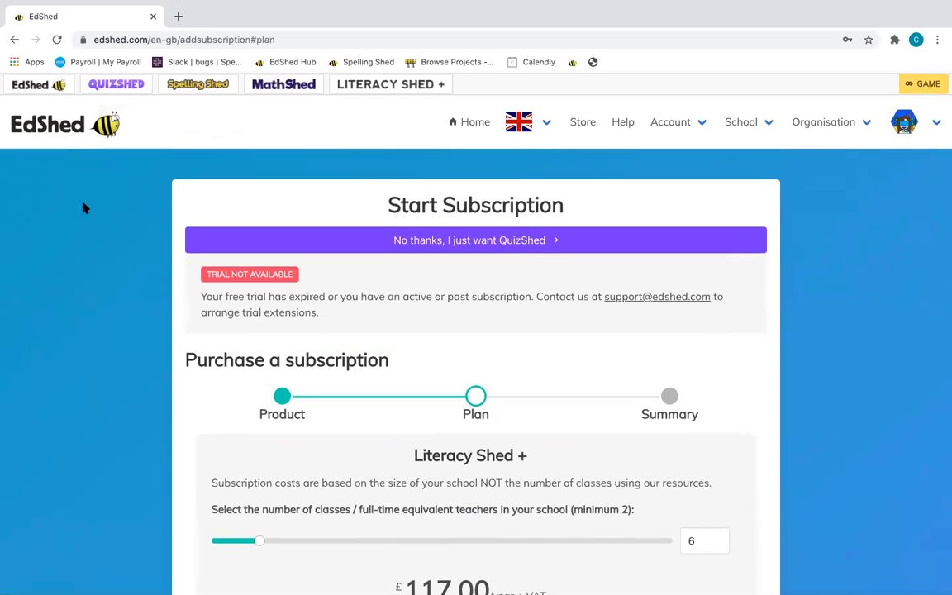
Leave the new subscription purchase and return to the organisation's subscriptions list.
{"action": "left_click", "coordinate": [28, 86]}
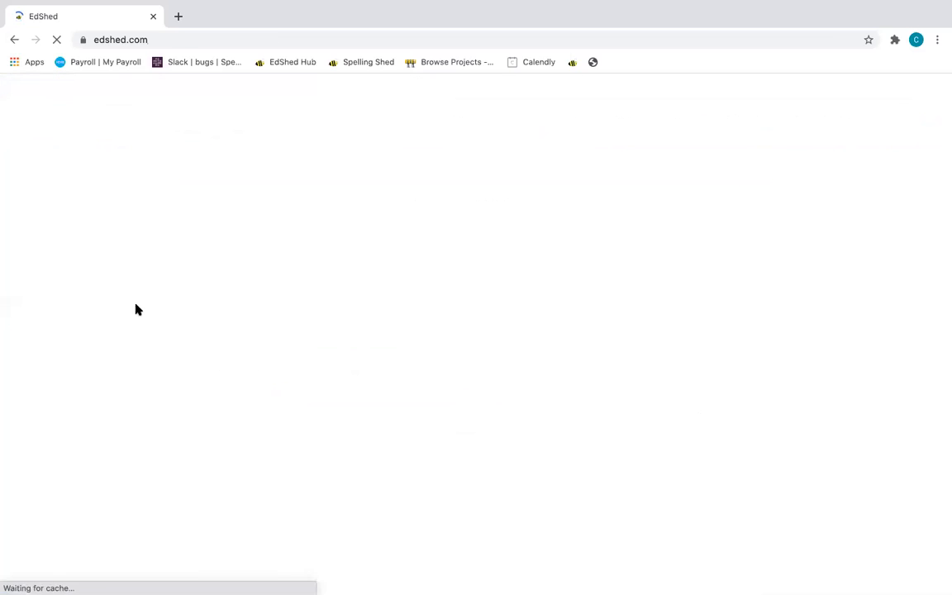
{"action": "scroll", "coordinate": [137, 309], "scroll_direction": "down", "scroll_amount": 3}
{"action": "scroll", "coordinate": [138, 309], "scroll_direction": "down", "scroll_amount": 3}
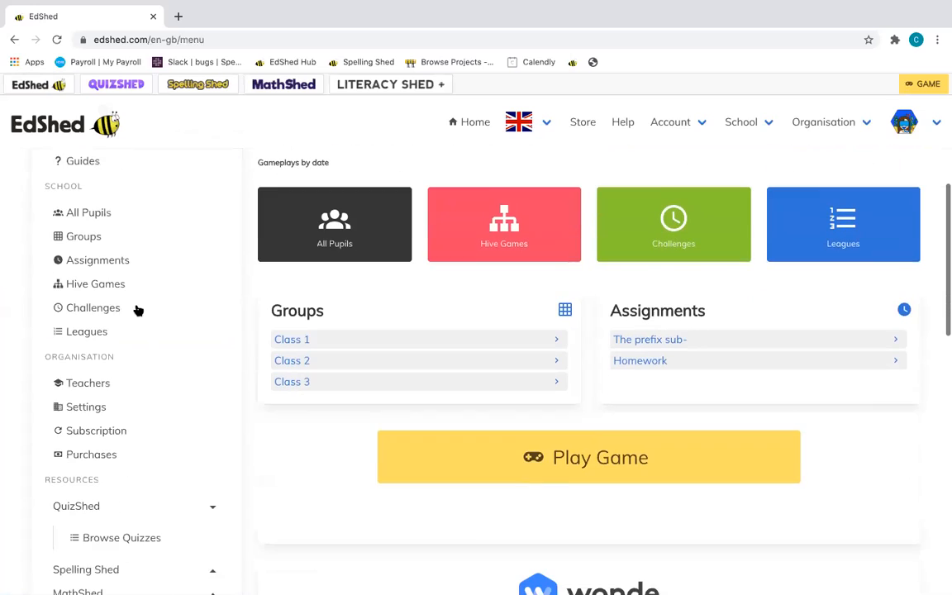
{"action": "left_click", "coordinate": [146, 423]}
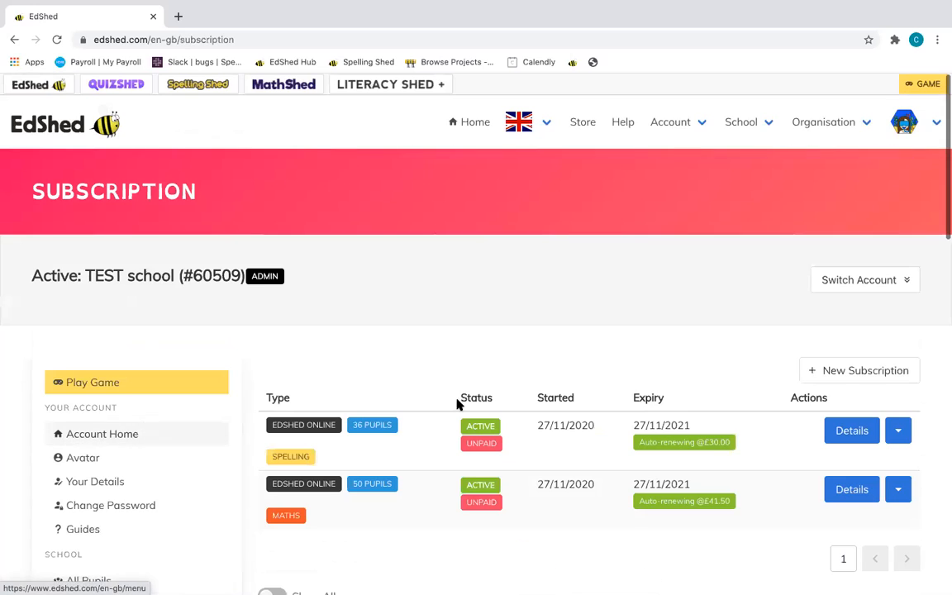
Try an upgrade of the Spelling subscription to 41 pupils and cancel it.
{"action": "left_click", "coordinate": [899, 436]}
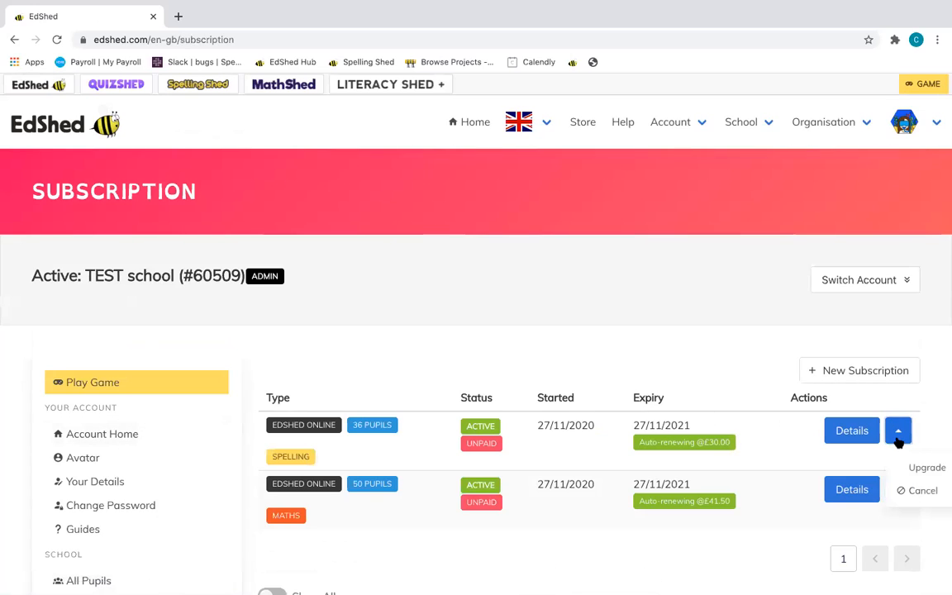
{"action": "left_click", "coordinate": [917, 471]}
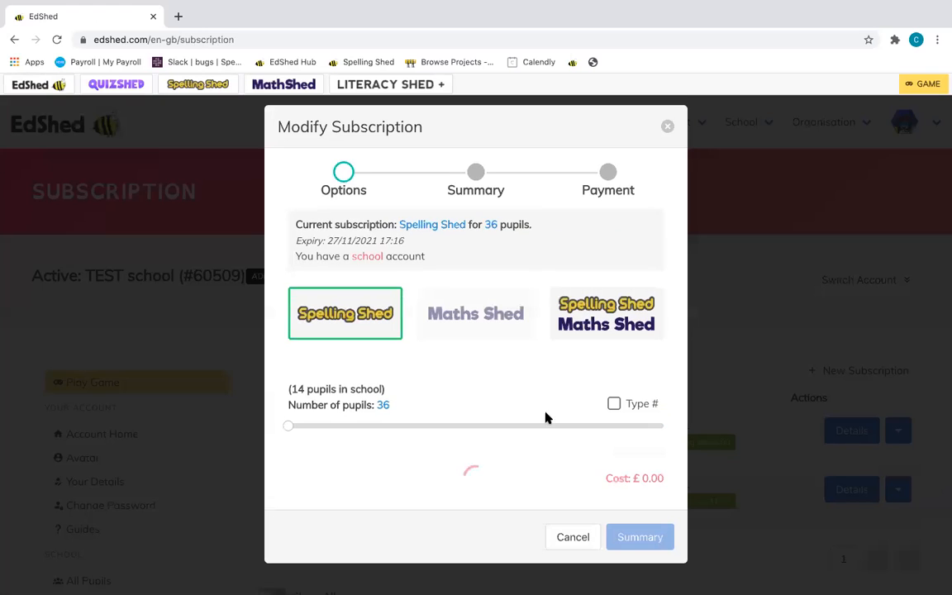
{"action": "left_click_drag", "start_coordinate": [288, 424], "coordinate": [289, 425]}
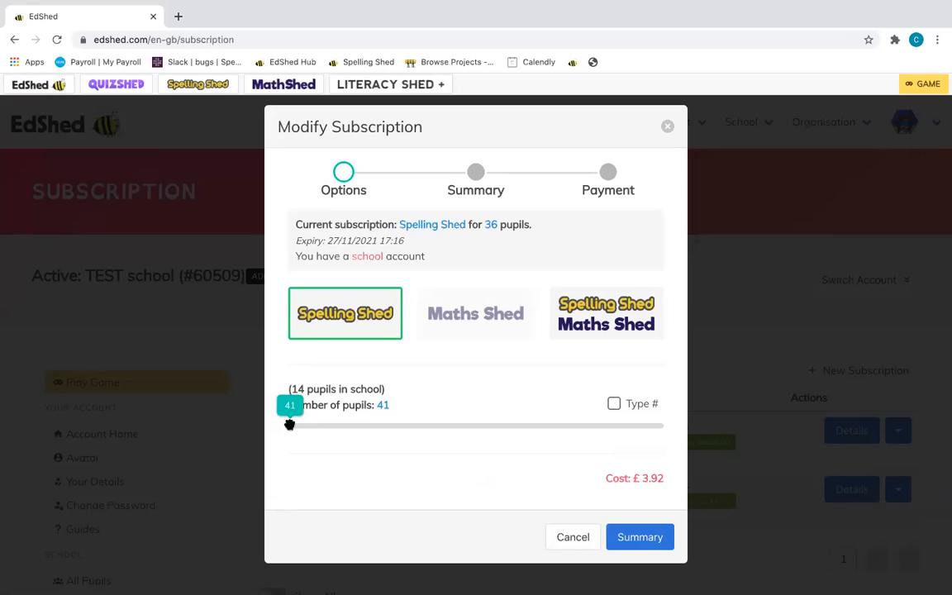
{"action": "left_click", "coordinate": [575, 537]}
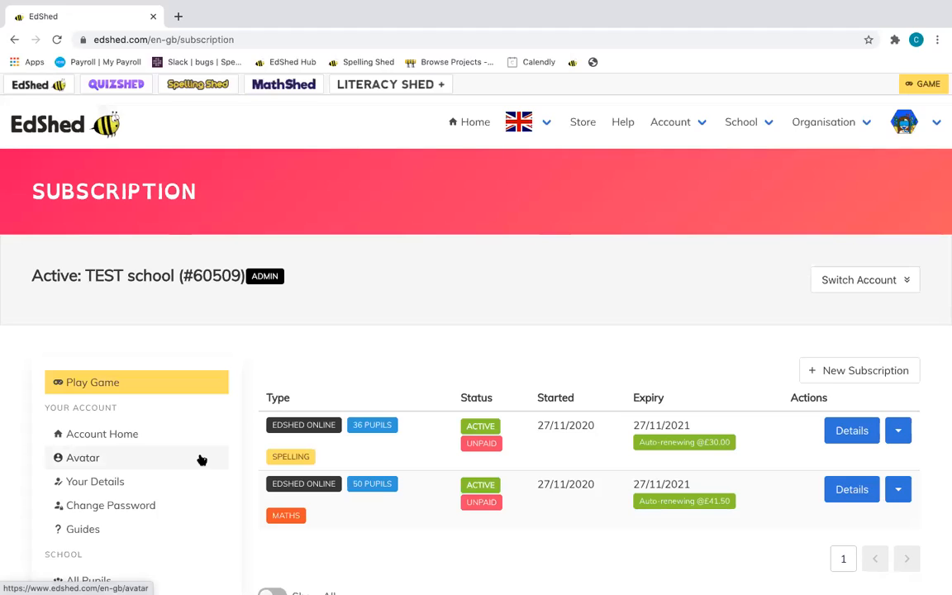
Return to the account home and look through the resource links under QuizShed, Spelling Shed, MathShed and Literacy Shed.
{"action": "left_click", "coordinate": [151, 431]}
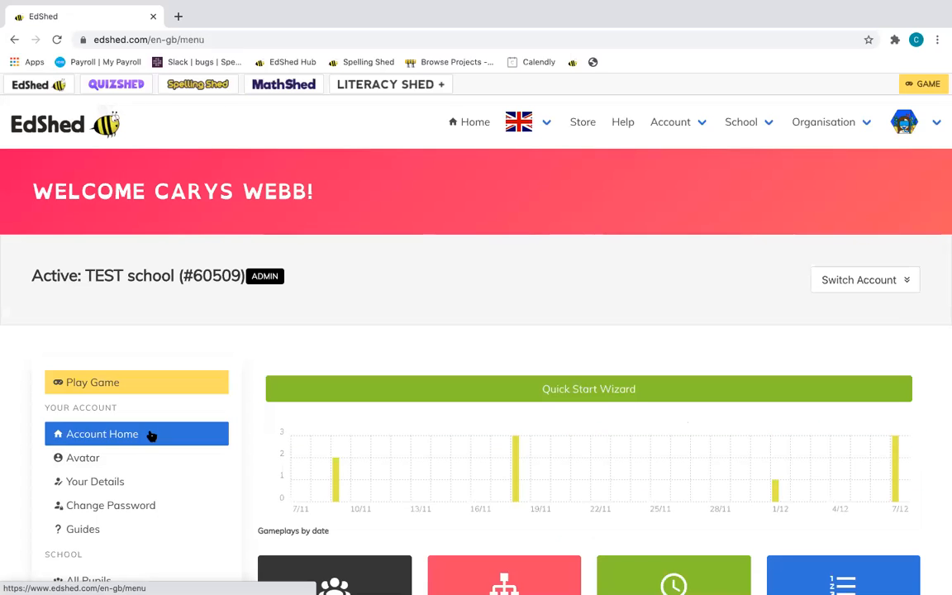
{"action": "scroll", "coordinate": [160, 522], "scroll_direction": "down", "scroll_amount": 3}
{"action": "scroll", "coordinate": [162, 523], "scroll_direction": "down", "scroll_amount": 5}
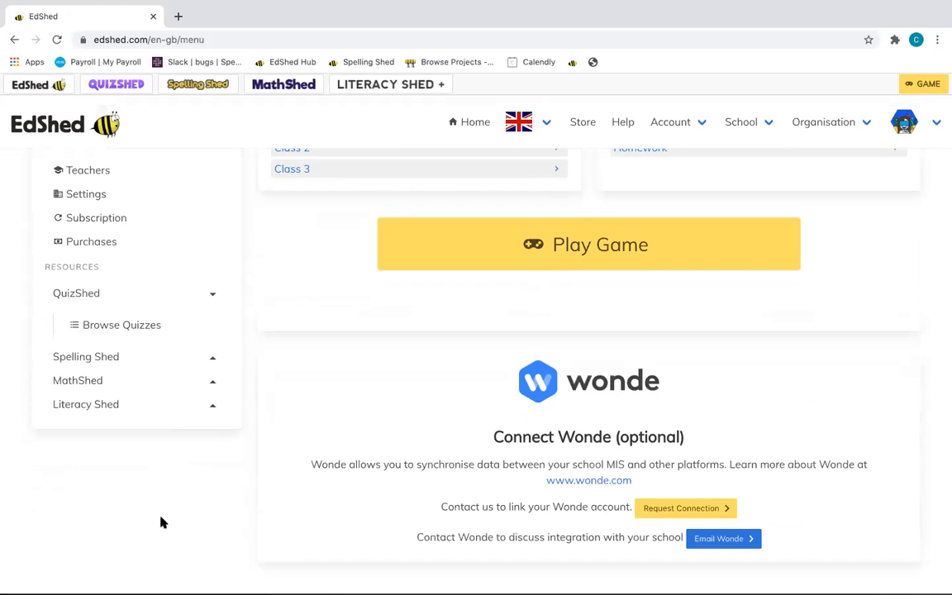
{"action": "left_click", "coordinate": [207, 305]}
{"action": "left_click", "coordinate": [207, 308]}
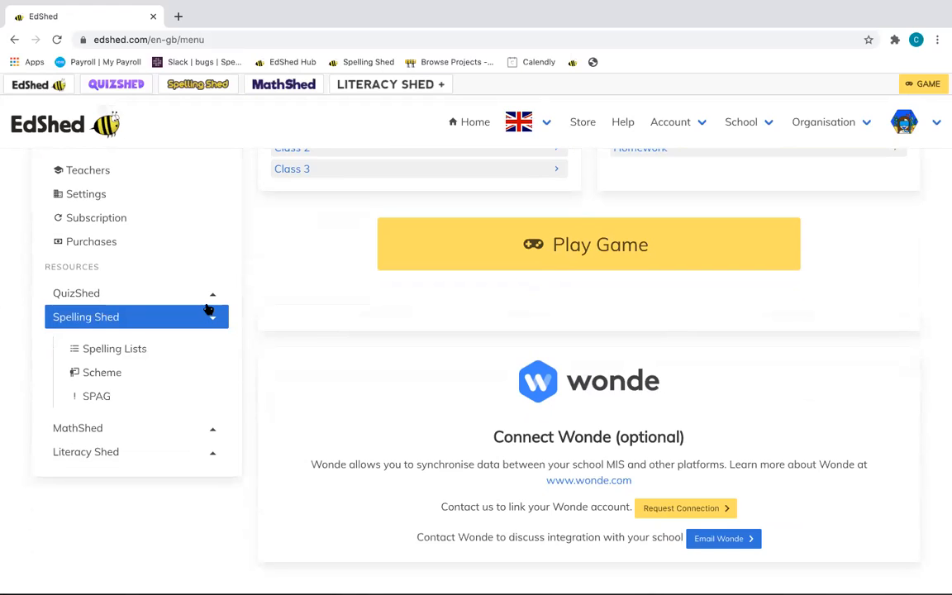
{"action": "left_click", "coordinate": [216, 294]}
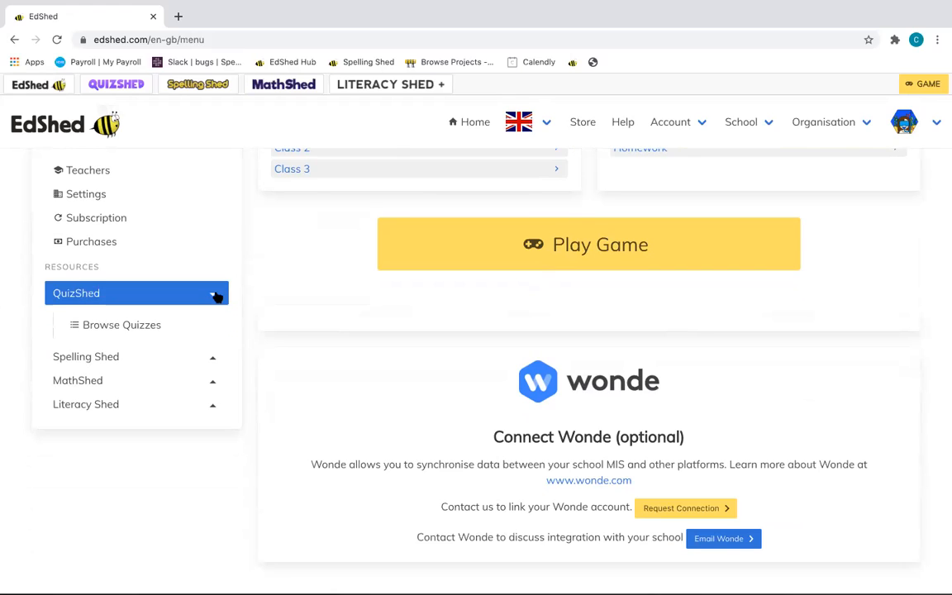
{"action": "left_click", "coordinate": [215, 295]}
{"action": "left_click", "coordinate": [219, 316]}
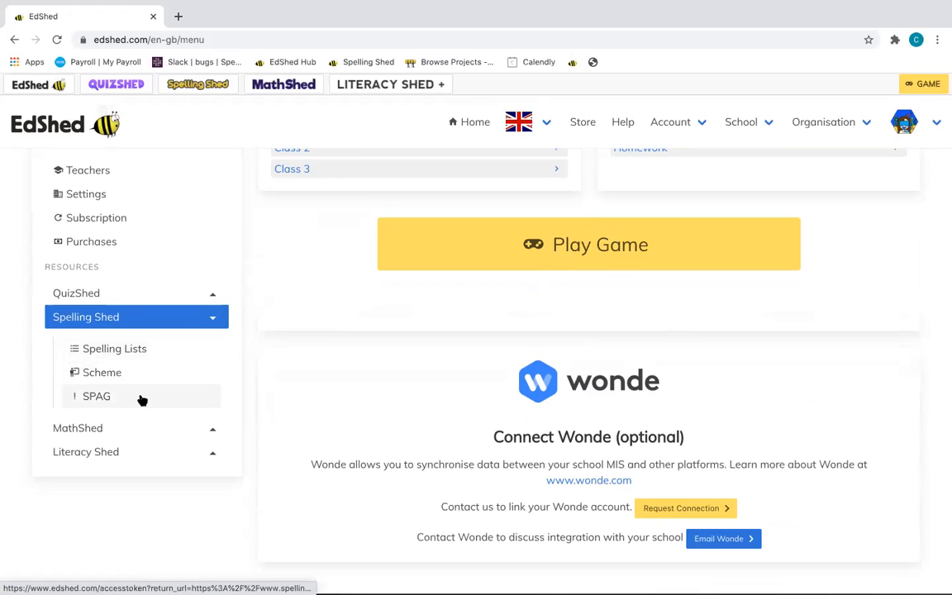
{"action": "left_click", "coordinate": [211, 428]}
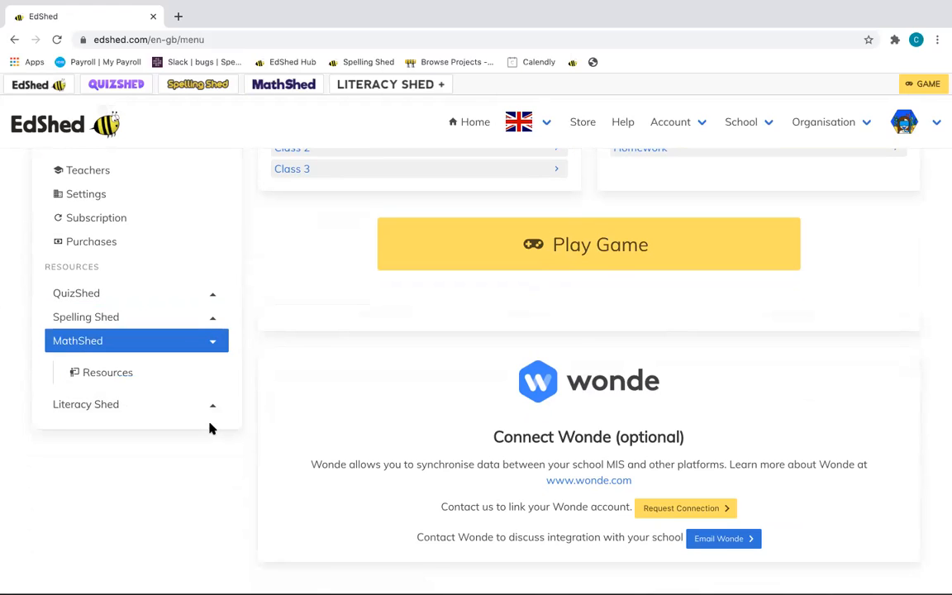
{"action": "left_click", "coordinate": [213, 413]}
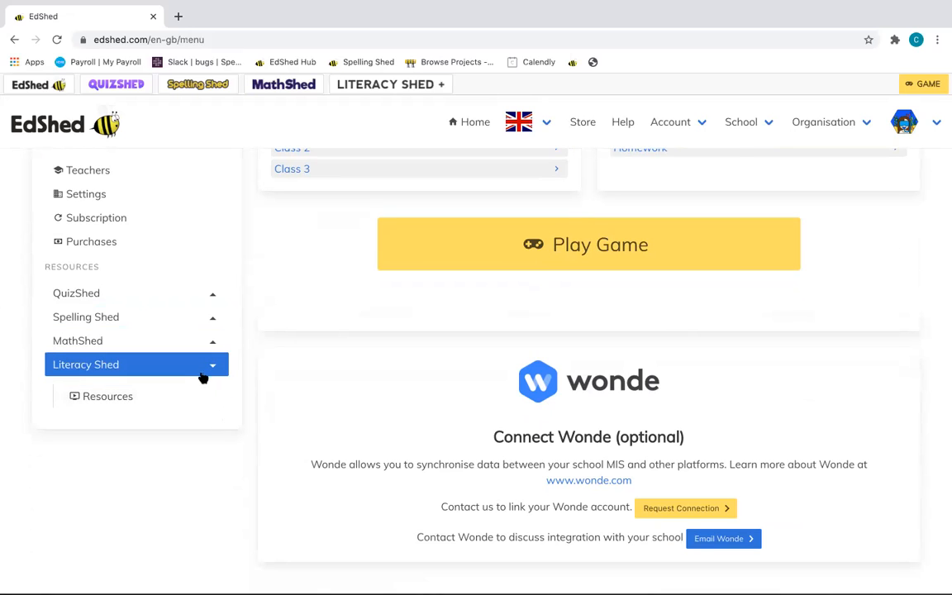
{"action": "left_click", "coordinate": [209, 372]}
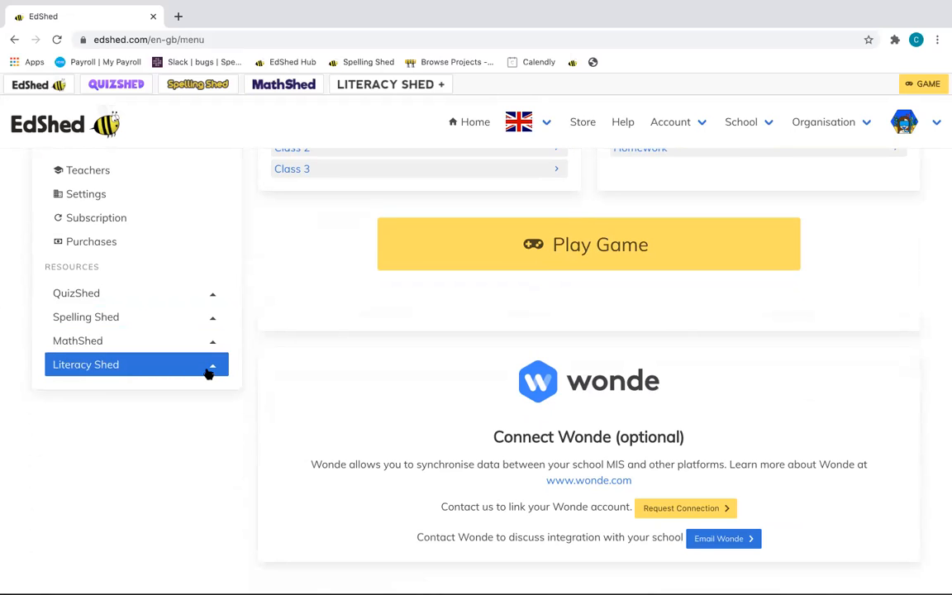
Open the list of all the school's pupils and review the options for managing them.
{"action": "scroll", "coordinate": [209, 374], "scroll_direction": "up", "scroll_amount": 8}
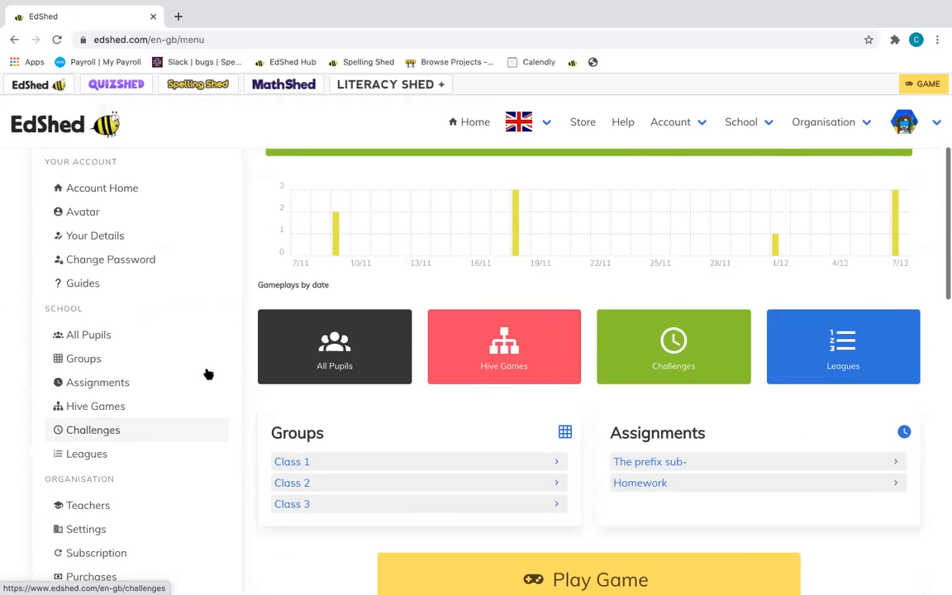
{"action": "left_click", "coordinate": [186, 342]}
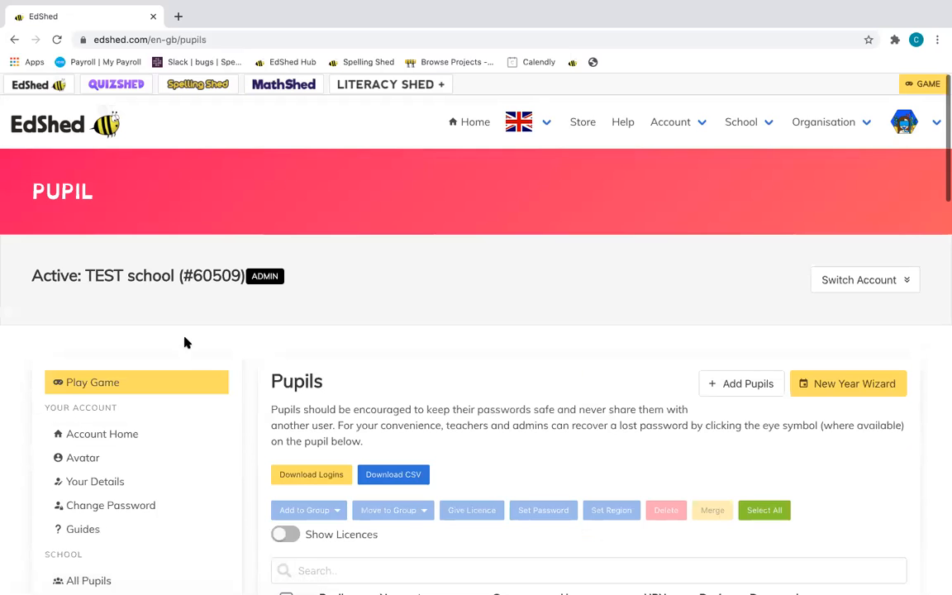
{"action": "scroll", "coordinate": [512, 376], "scroll_direction": "down", "scroll_amount": 5}
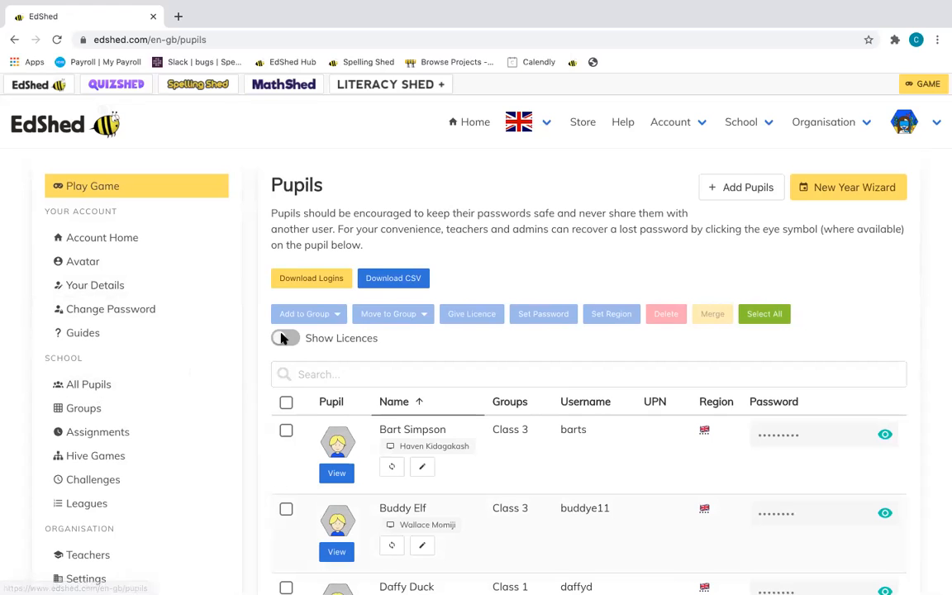
{"action": "scroll", "coordinate": [503, 249], "scroll_direction": "down", "scroll_amount": 1}
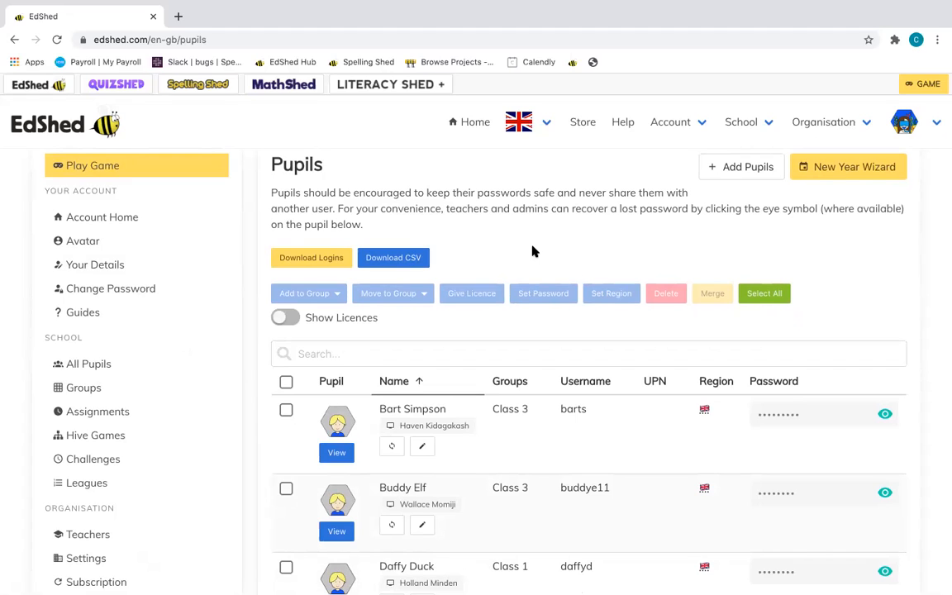
Show the licences in the pupil list and look through those assigned to each pupil.
{"action": "left_click", "coordinate": [291, 321]}
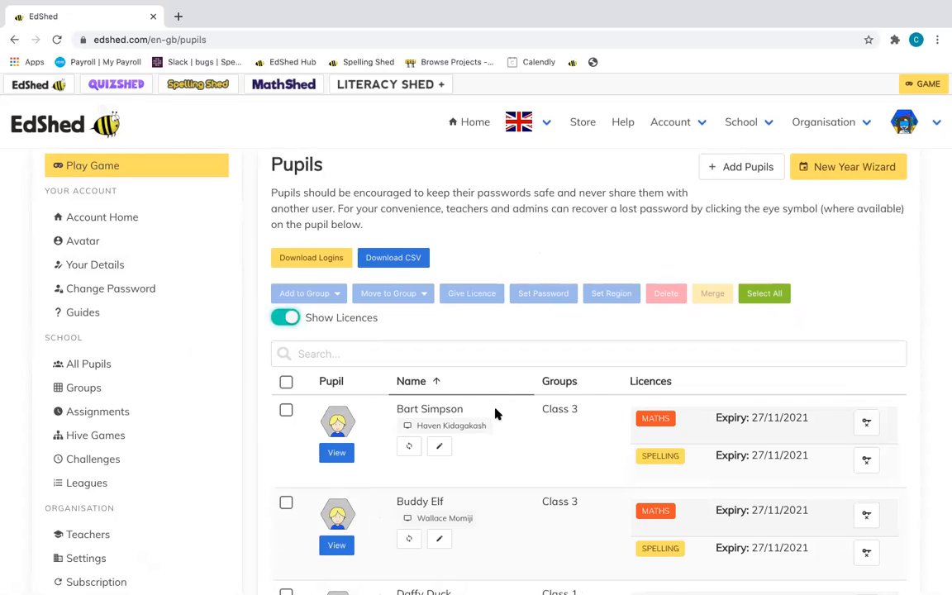
{"action": "scroll", "coordinate": [495, 413], "scroll_direction": "down", "scroll_amount": 4}
{"action": "scroll", "coordinate": [496, 413], "scroll_direction": "down", "scroll_amount": 4}
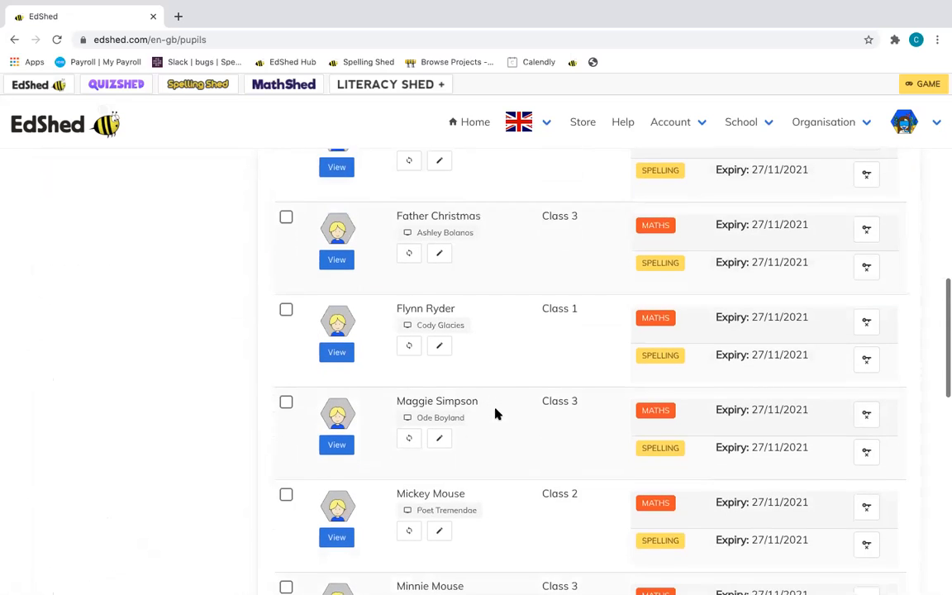
{"action": "scroll", "coordinate": [496, 413], "scroll_direction": "up", "scroll_amount": 10}
{"action": "scroll", "coordinate": [496, 413], "scroll_direction": "down", "scroll_amount": 4}
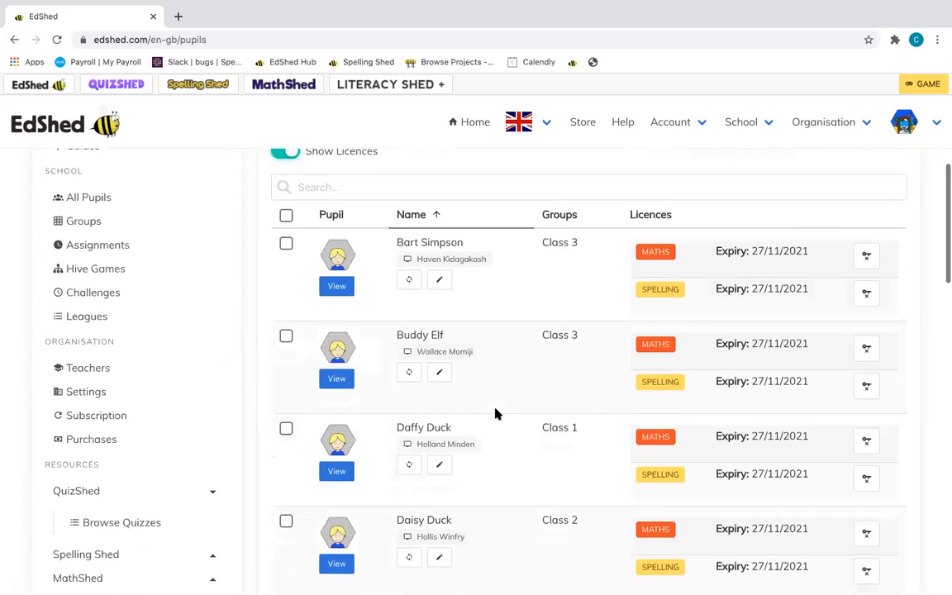
Sort the pupil list by group in ascending order and look through the classes.
{"action": "left_click", "coordinate": [559, 215]}
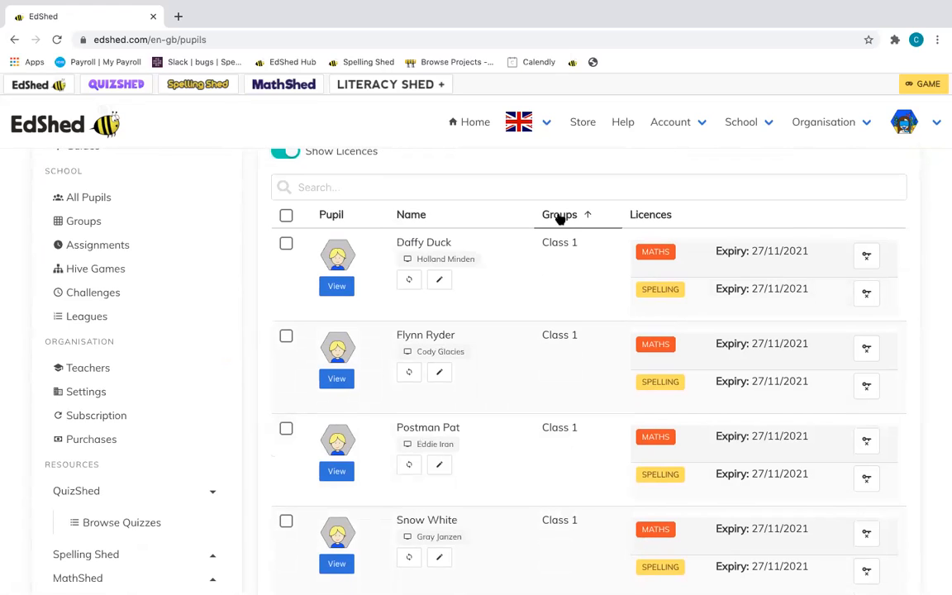
{"action": "scroll", "coordinate": [576, 308], "scroll_direction": "down", "scroll_amount": 5}
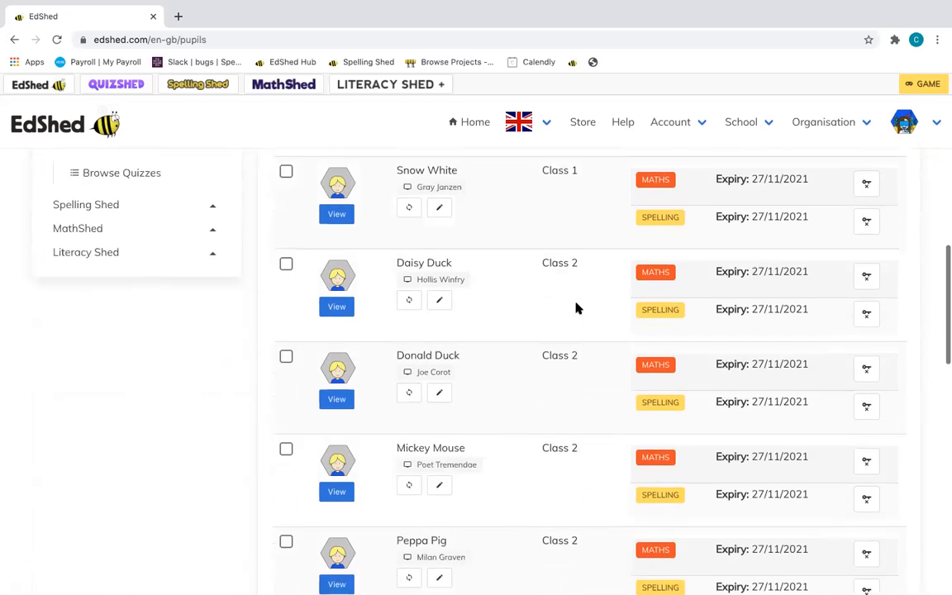
{"action": "scroll", "coordinate": [576, 308], "scroll_direction": "down", "scroll_amount": 4}
{"action": "scroll", "coordinate": [575, 308], "scroll_direction": "up", "scroll_amount": 9}
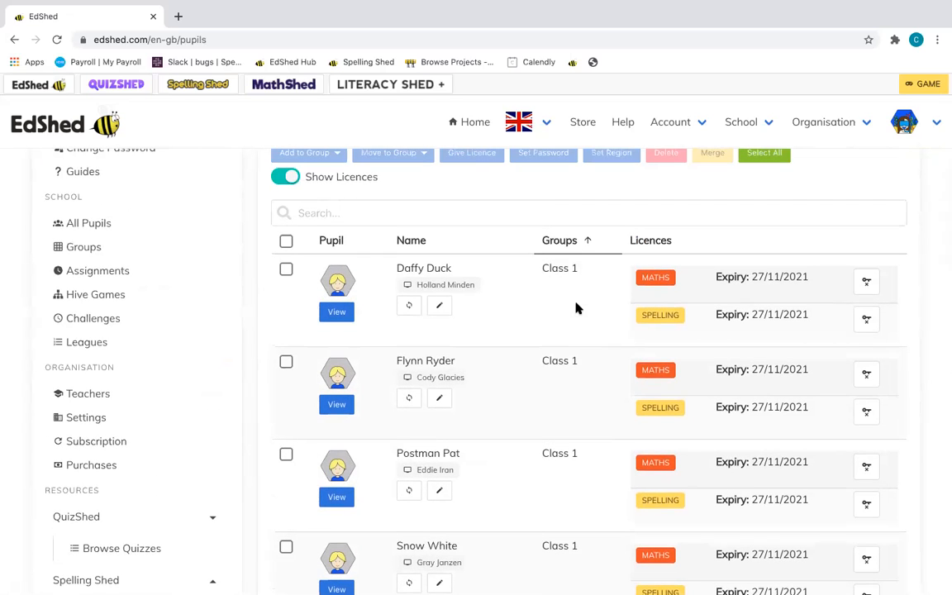
{"action": "left_click", "coordinate": [583, 242]}
Remove the Maths licence from the first pupil listed in Class 1.
{"action": "left_click", "coordinate": [867, 284]}
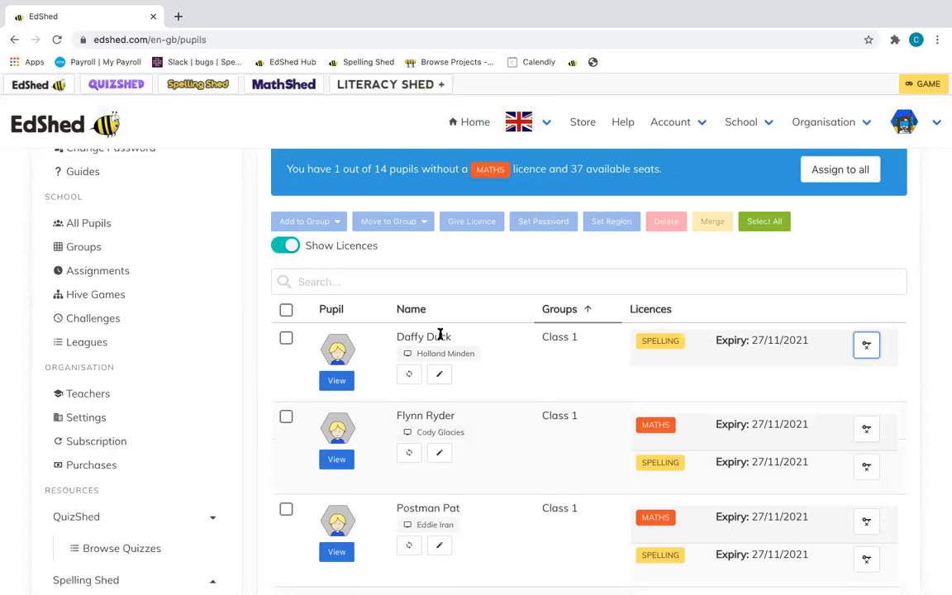
{"action": "scroll", "coordinate": [440, 334], "scroll_direction": "up", "scroll_amount": 2}
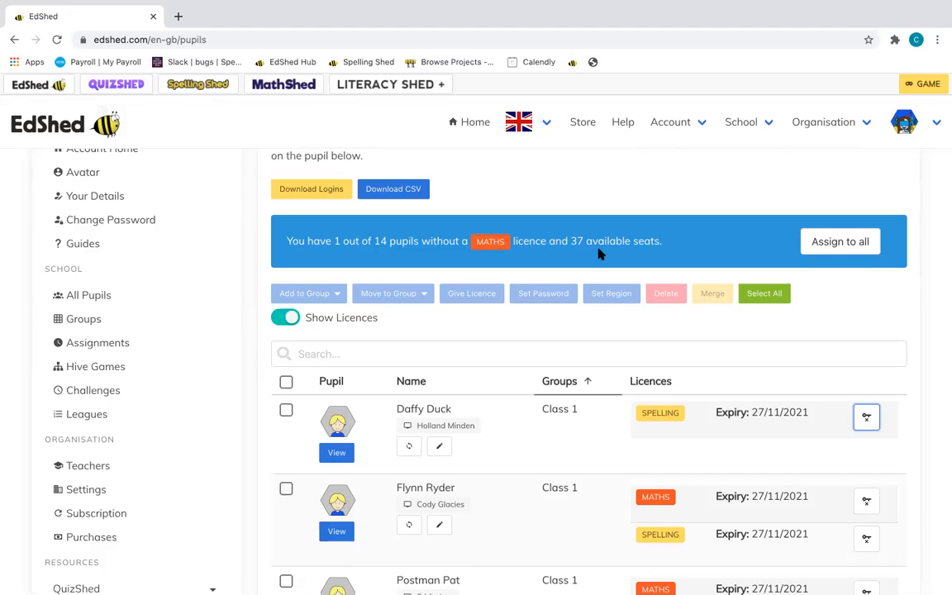
Give the first Class 1 pupil a licence from the Maths subscription.
{"action": "left_click", "coordinate": [285, 411]}
{"action": "scroll", "coordinate": [288, 406], "scroll_direction": "down", "scroll_amount": 1}
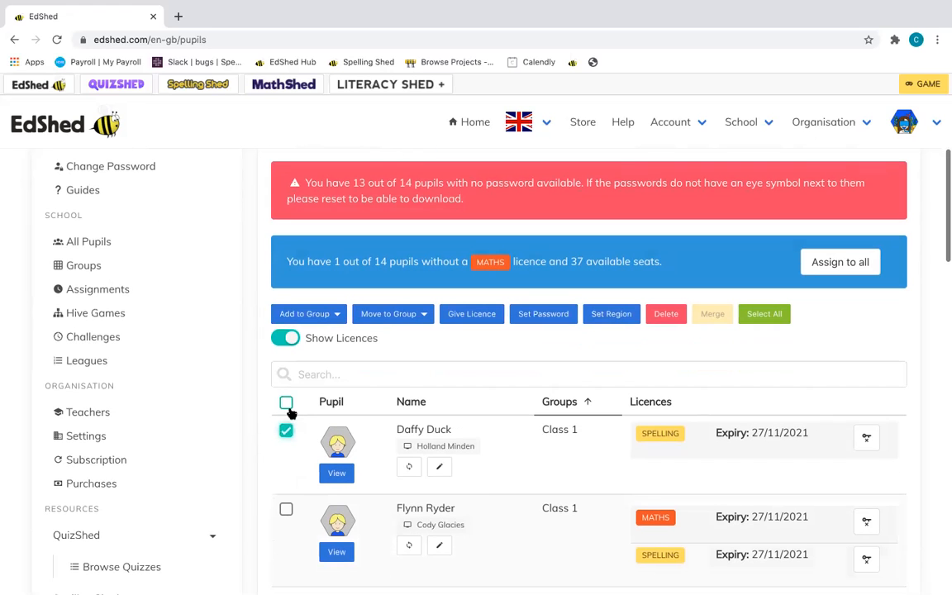
{"action": "left_click", "coordinate": [456, 317]}
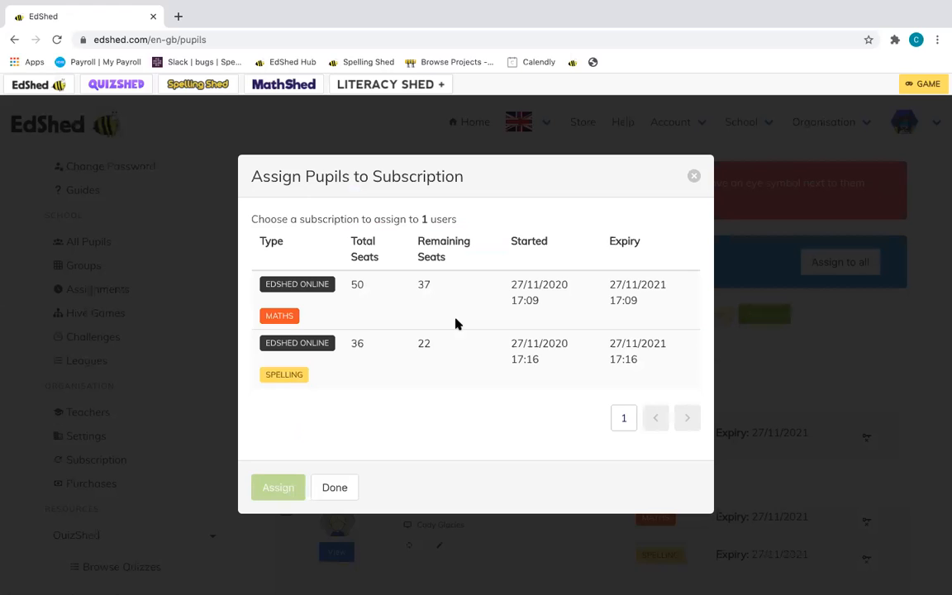
{"action": "left_click", "coordinate": [455, 323]}
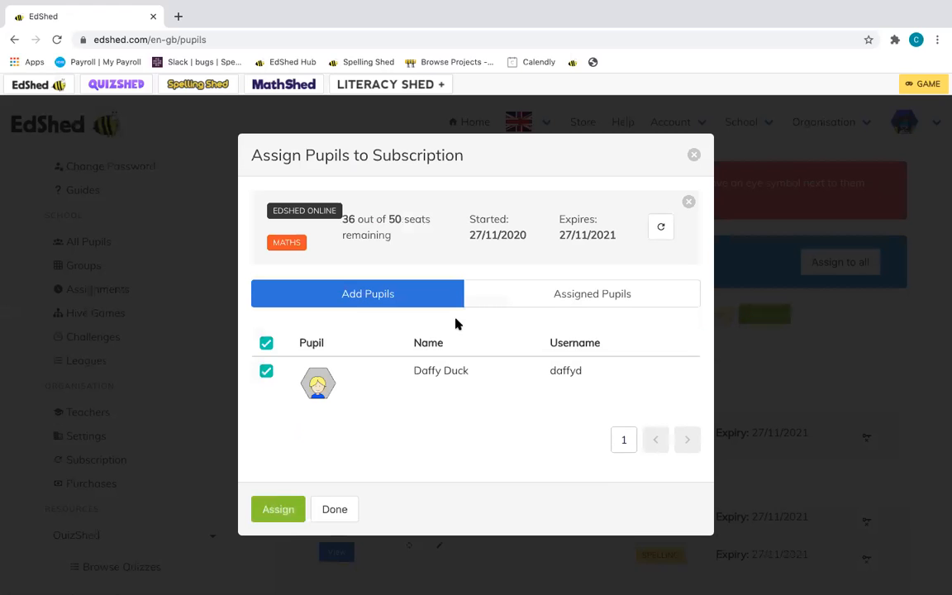
{"action": "left_click", "coordinate": [277, 515]}
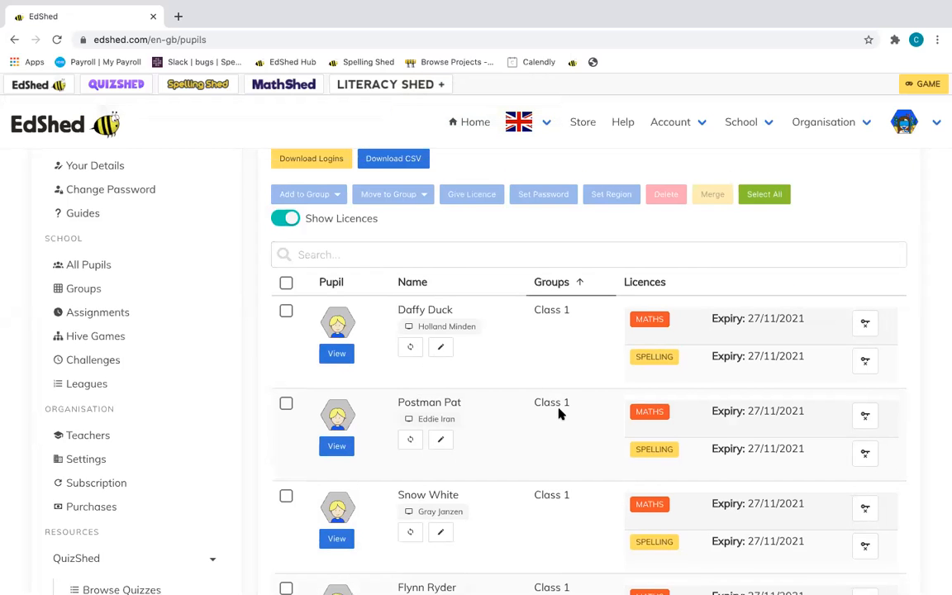
Open the form for adding pupils and expand its additional fields to look through the optional pupil details.
{"action": "scroll", "coordinate": [558, 411], "scroll_direction": "down", "scroll_amount": 2}
{"action": "scroll", "coordinate": [558, 411], "scroll_direction": "up", "scroll_amount": 6}
{"action": "scroll", "coordinate": [559, 408], "scroll_direction": "down", "scroll_amount": 2}
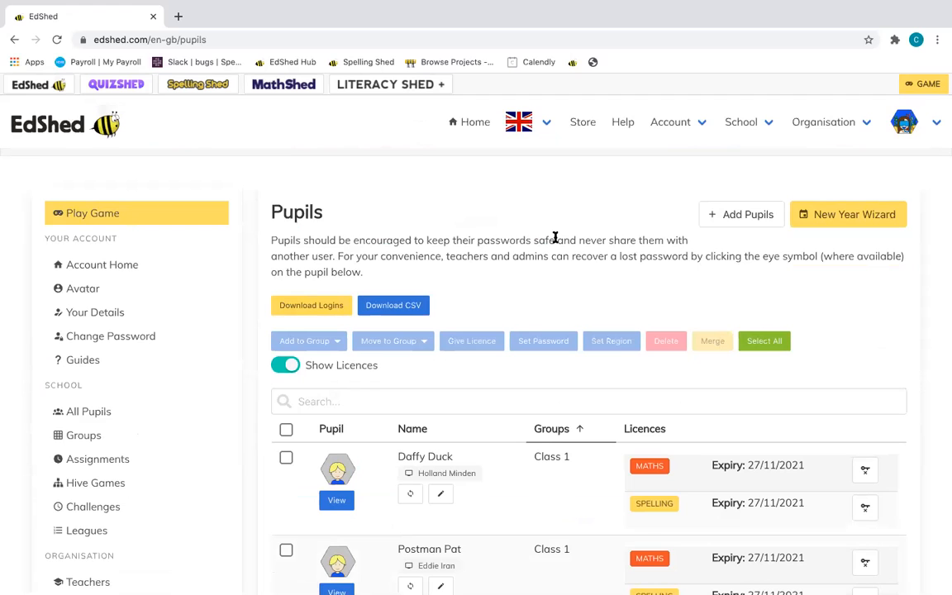
{"action": "scroll", "coordinate": [555, 237], "scroll_direction": "down", "scroll_amount": 1}
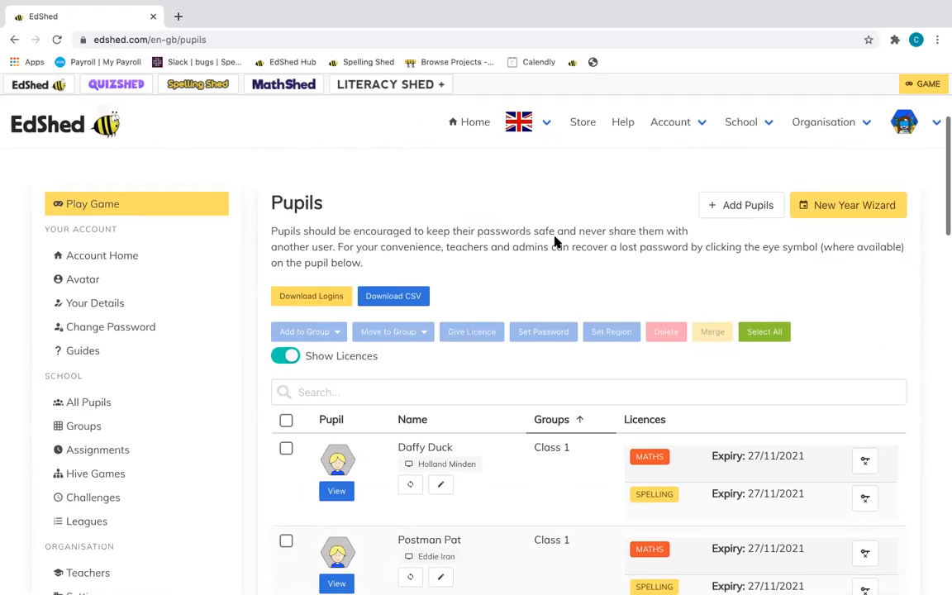
{"action": "left_click", "coordinate": [751, 206]}
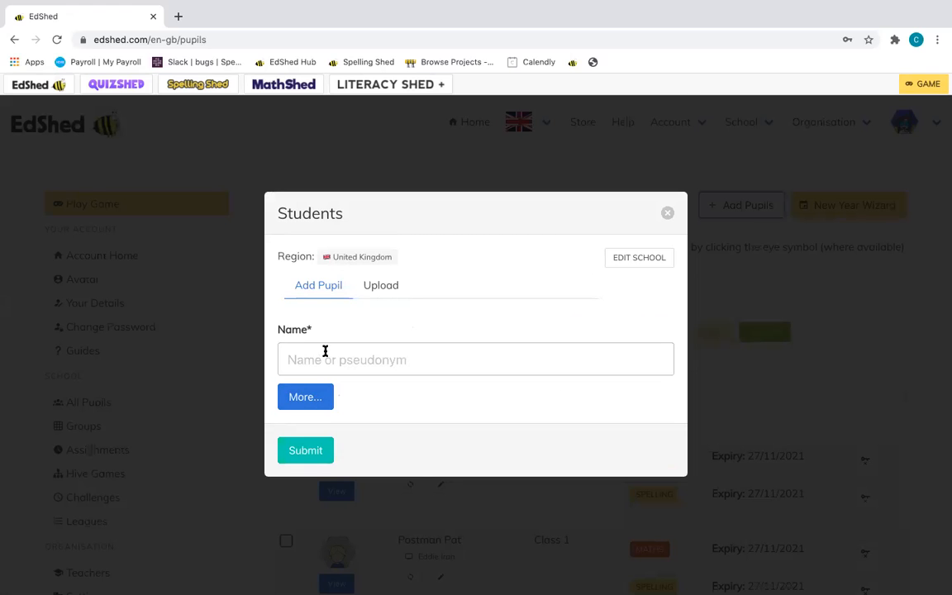
{"action": "left_click", "coordinate": [322, 401]}
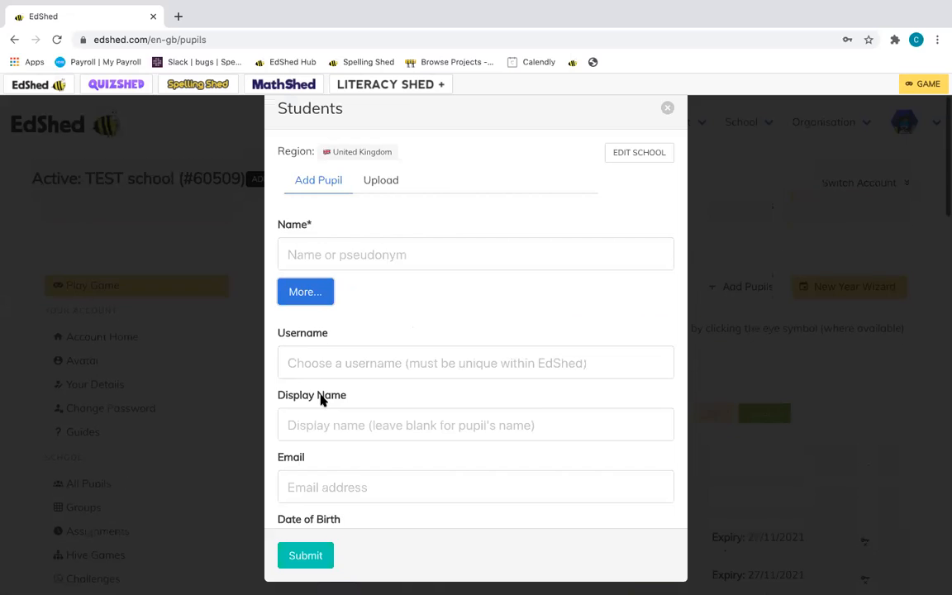
{"action": "scroll", "coordinate": [323, 399], "scroll_direction": "down", "scroll_amount": 1}
{"action": "scroll", "coordinate": [321, 399], "scroll_direction": "up", "scroll_amount": 1}
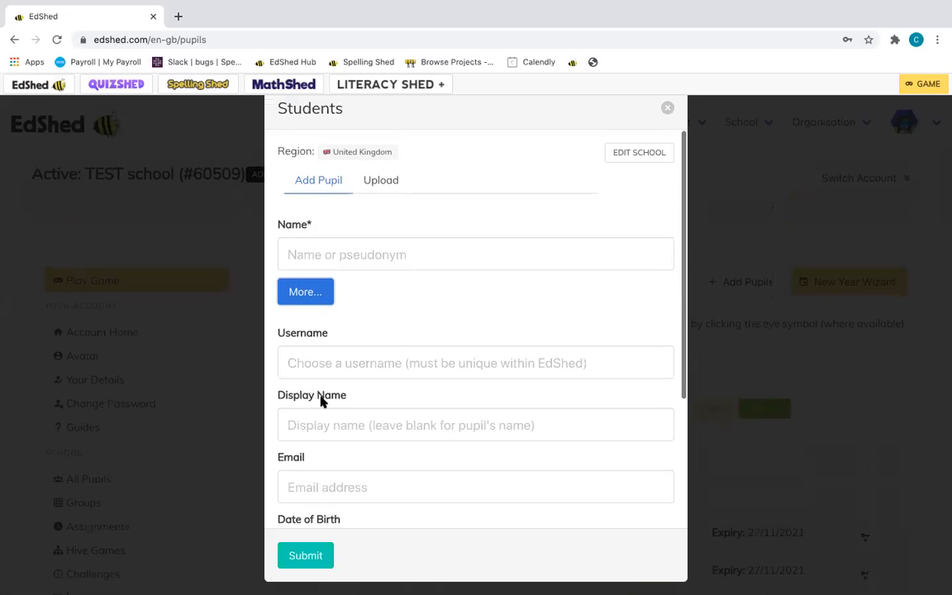
Download the sample CSV file for bulk pupil uploads and close the Students dialog.
{"action": "left_click", "coordinate": [387, 181]}
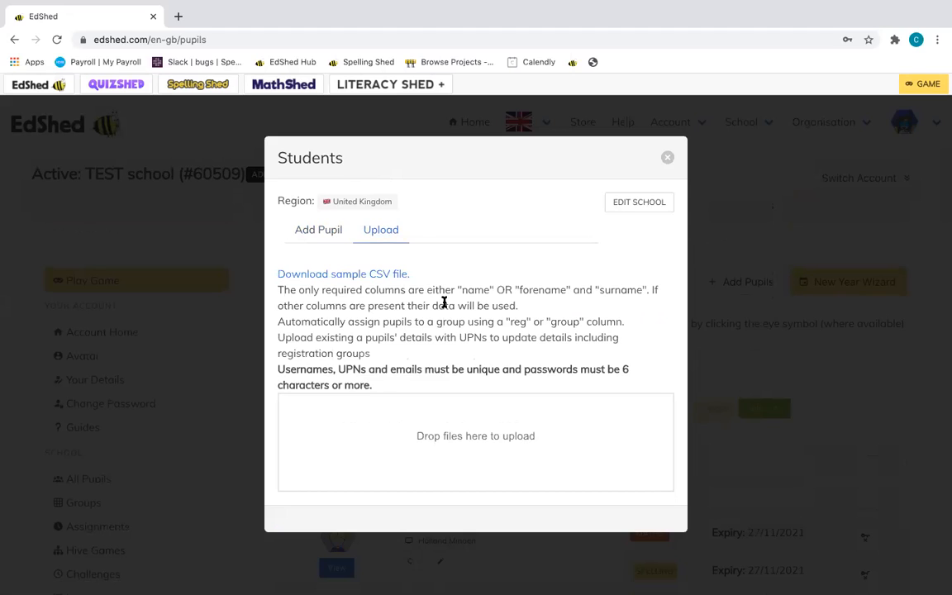
{"action": "left_click", "coordinate": [378, 274]}
{"action": "left_click", "coordinate": [667, 159]}
Return to Account Home and look through the dashboard, including the optional Wonde connection section.
{"action": "scroll", "coordinate": [297, 342], "scroll_direction": "down", "scroll_amount": 2}
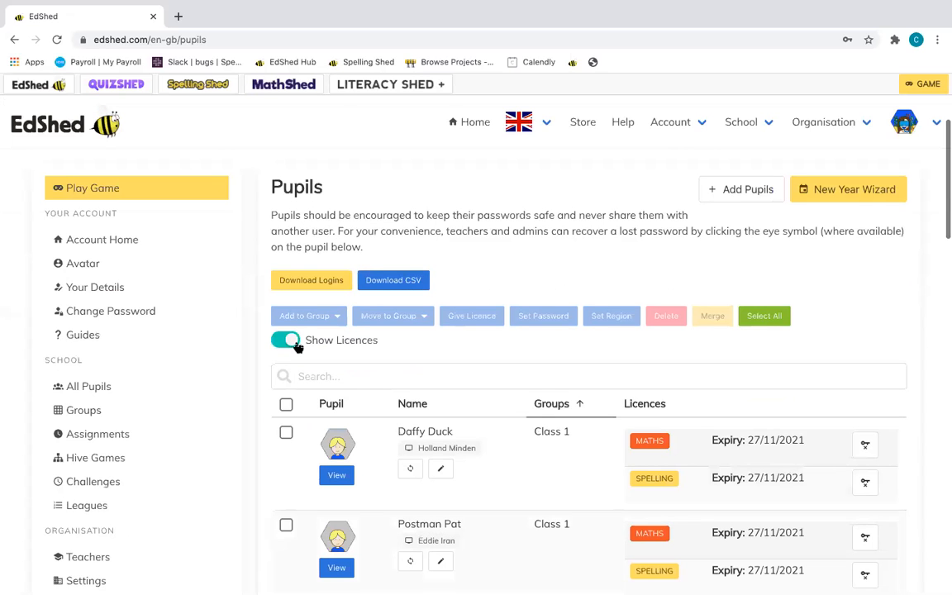
{"action": "left_click", "coordinate": [88, 248]}
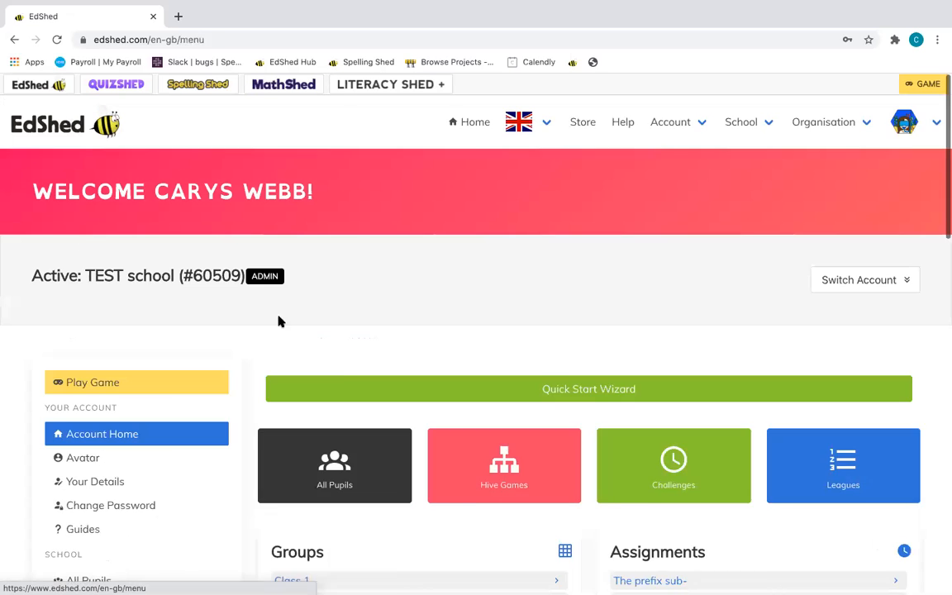
{"action": "scroll", "coordinate": [339, 366], "scroll_direction": "down", "scroll_amount": 8}
{"action": "scroll", "coordinate": [340, 365], "scroll_direction": "down", "scroll_amount": 2}
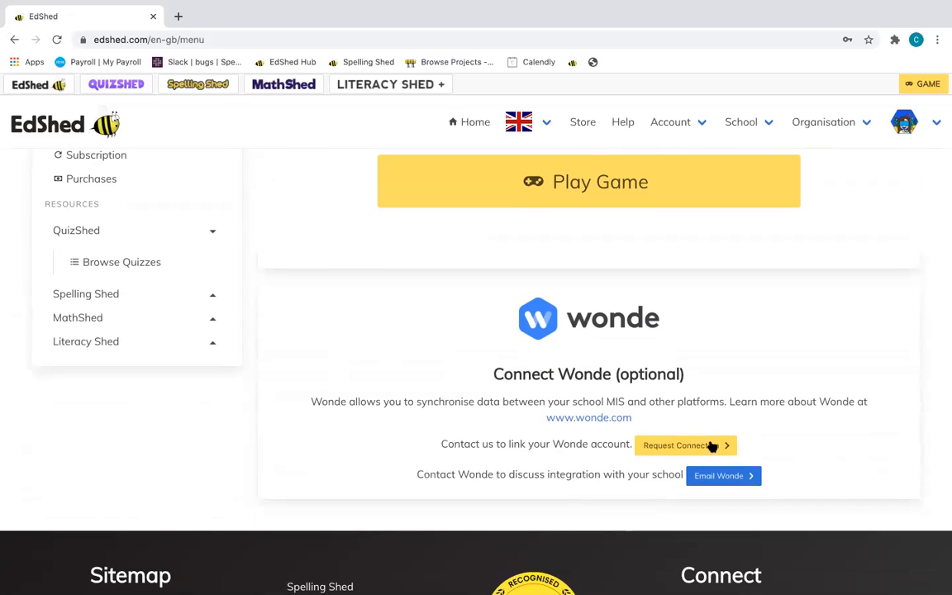
{"action": "scroll", "coordinate": [207, 332], "scroll_direction": "up", "scroll_amount": 4}
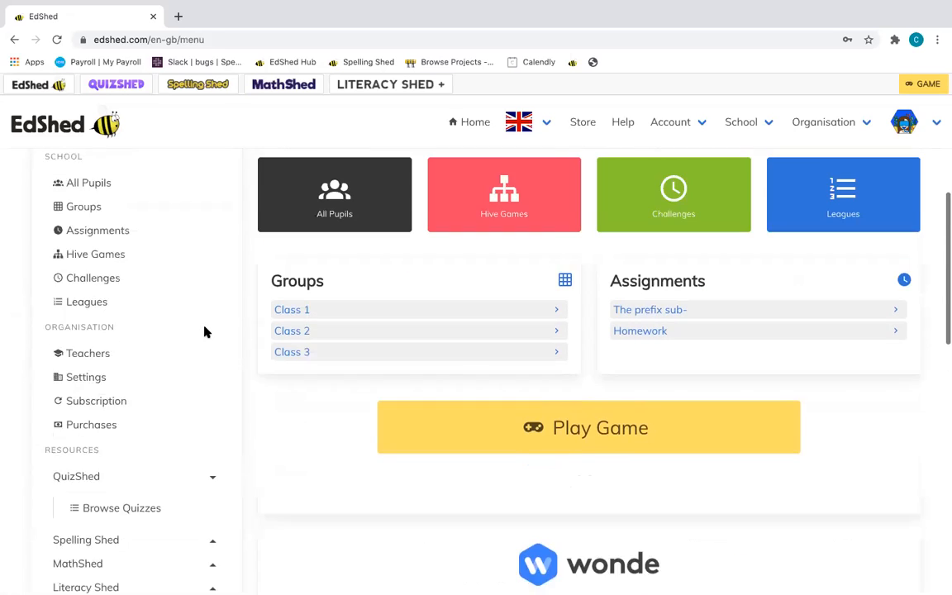
{"action": "scroll", "coordinate": [206, 332], "scroll_direction": "up", "scroll_amount": 1}
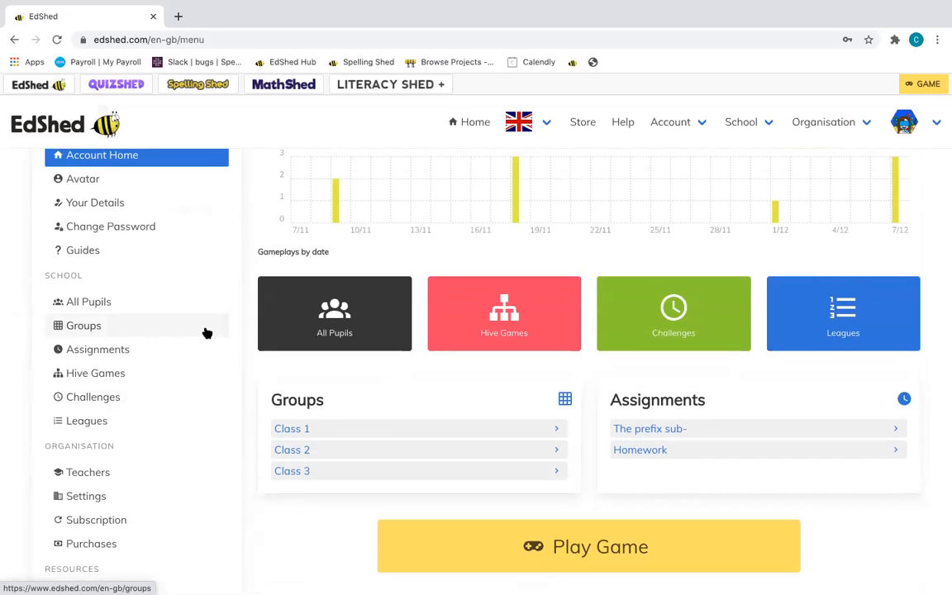
{"action": "scroll", "coordinate": [207, 332], "scroll_direction": "down", "scroll_amount": 1}
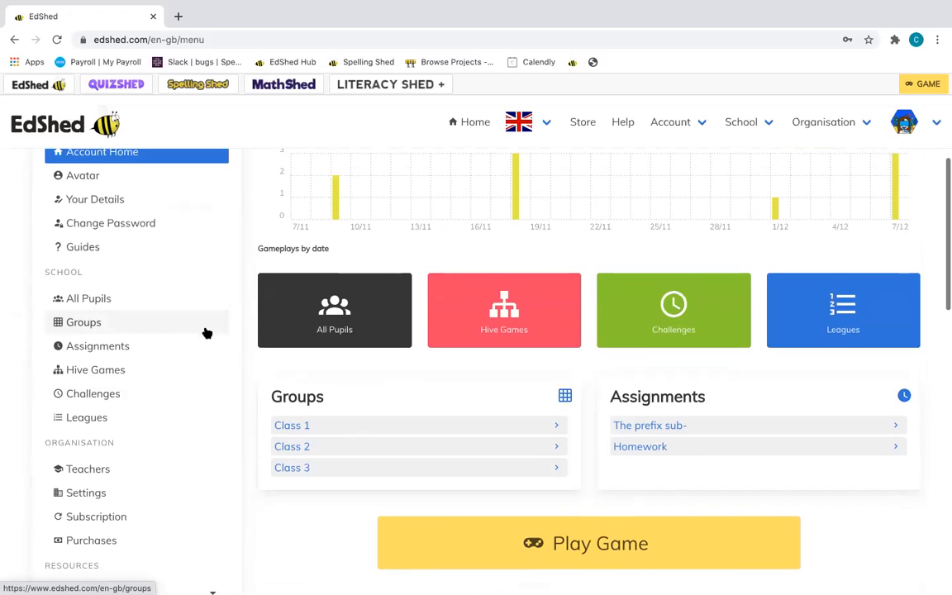
Go to the school's pupil groups and open the details of Spelling group 1.
{"action": "left_click", "coordinate": [84, 322]}
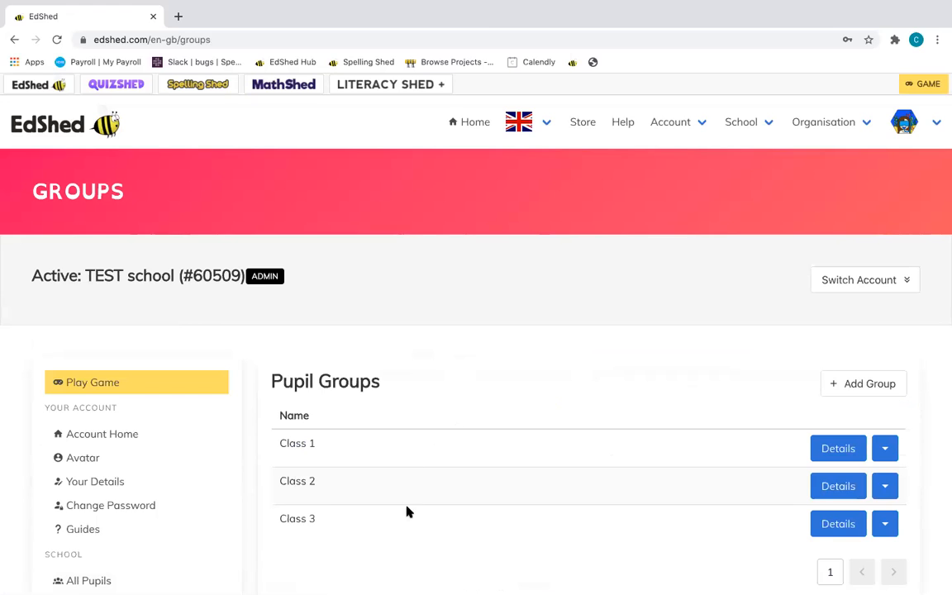
{"action": "scroll", "coordinate": [407, 510], "scroll_direction": "down", "scroll_amount": 2}
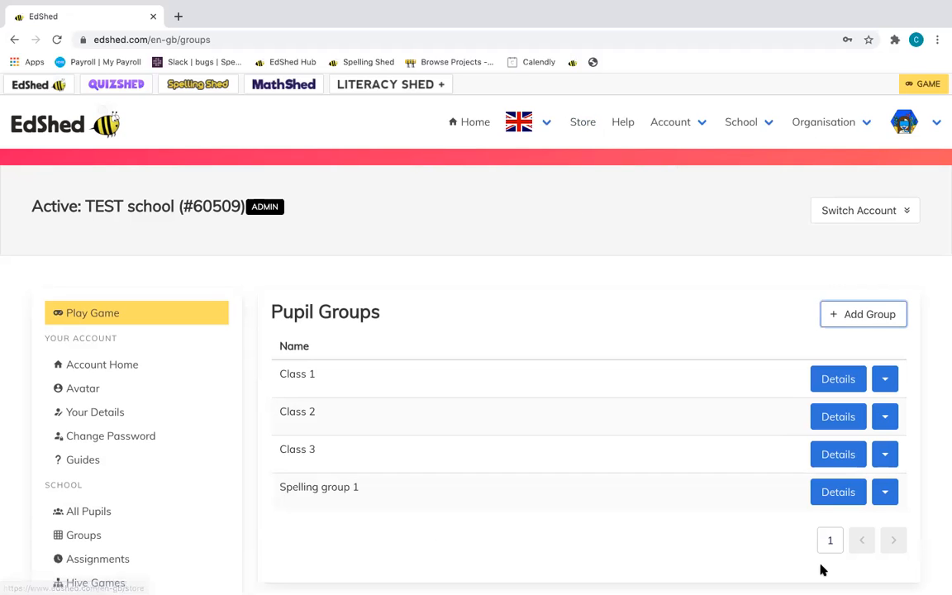
{"action": "left_click", "coordinate": [831, 496]}
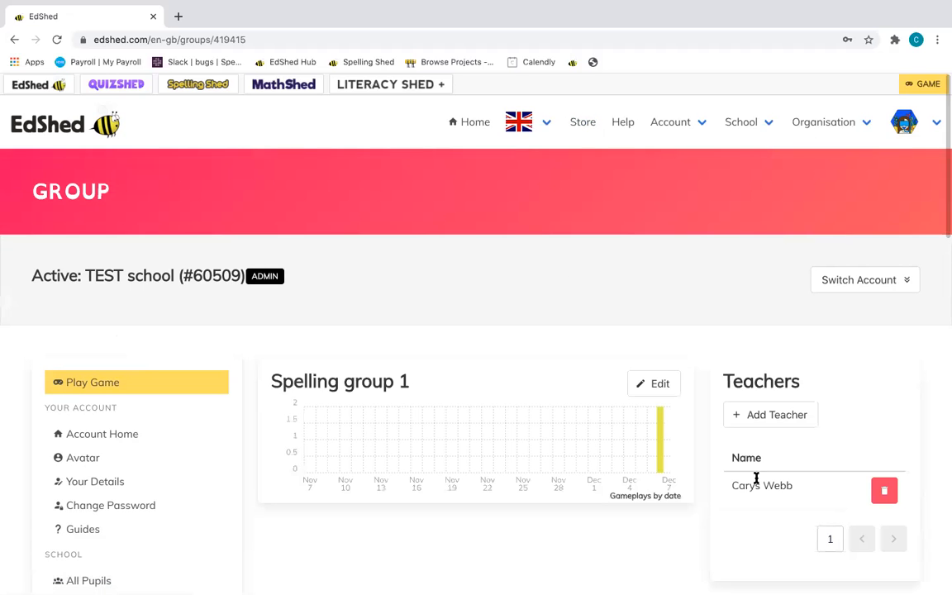
Add the four existing Class 1 pupils to Spelling group 1 and close the Students dialog.
{"action": "scroll", "coordinate": [471, 489], "scroll_direction": "down", "scroll_amount": 5}
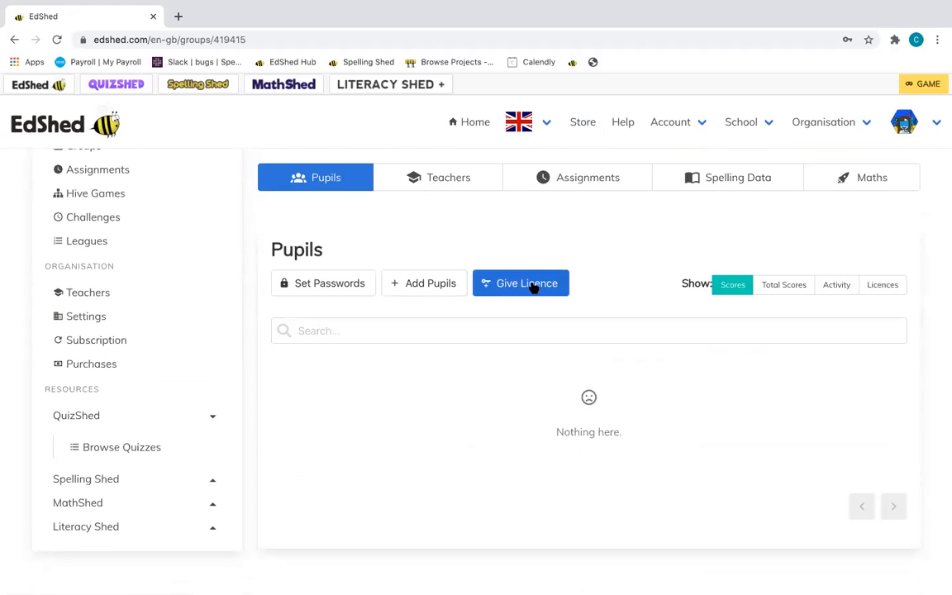
{"action": "left_click", "coordinate": [425, 281]}
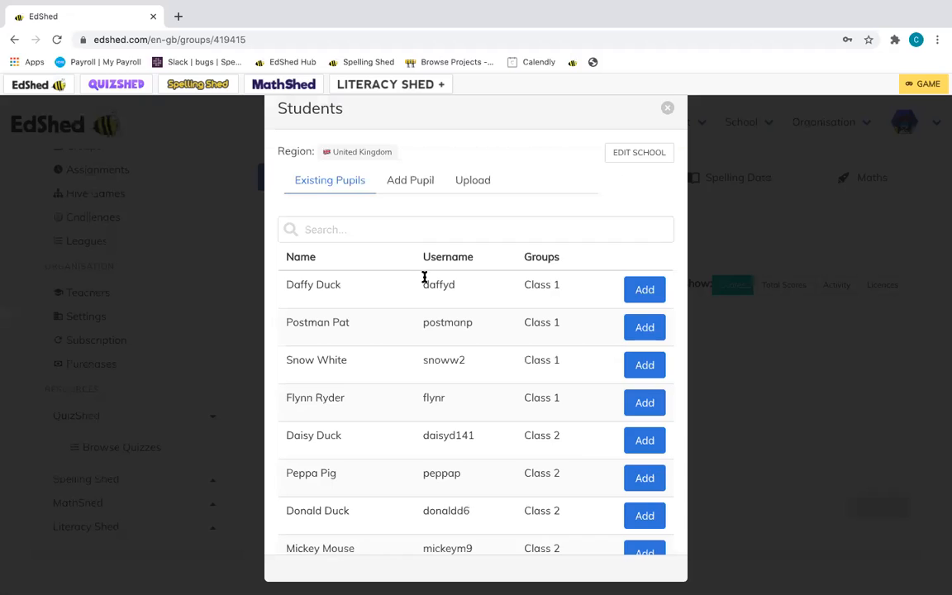
{"action": "left_click", "coordinate": [647, 289]}
{"action": "left_click", "coordinate": [647, 318]}
{"action": "left_click", "coordinate": [650, 346]}
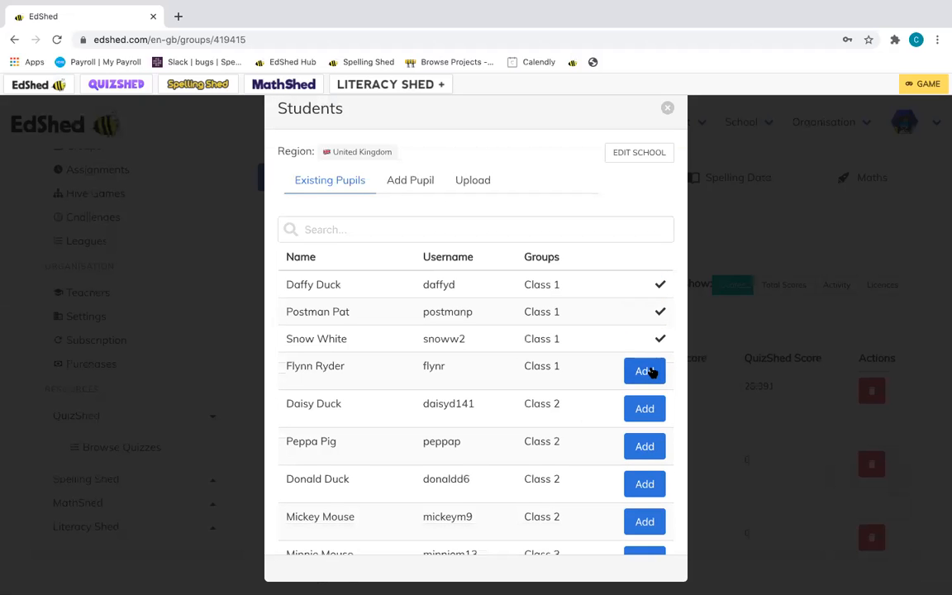
{"action": "left_click", "coordinate": [651, 370]}
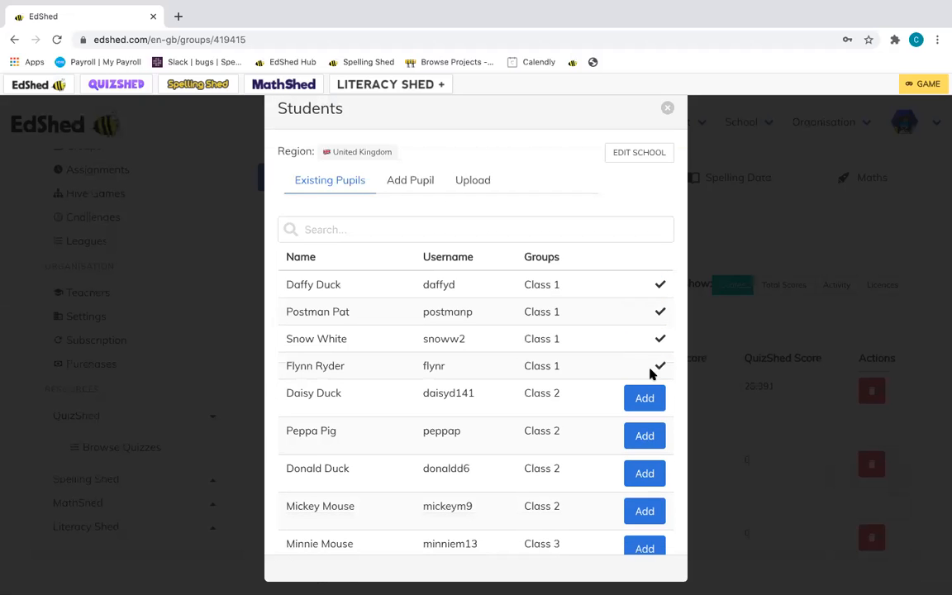
{"action": "left_click", "coordinate": [667, 108]}
Look over the gameplay chart and pupil list of Spelling group 1, and show the group's teachers.
{"action": "scroll", "coordinate": [602, 395], "scroll_direction": "down", "scroll_amount": 1}
{"action": "scroll", "coordinate": [602, 395], "scroll_direction": "up", "scroll_amount": 1}
{"action": "scroll", "coordinate": [601, 395], "scroll_direction": "up", "scroll_amount": 4}
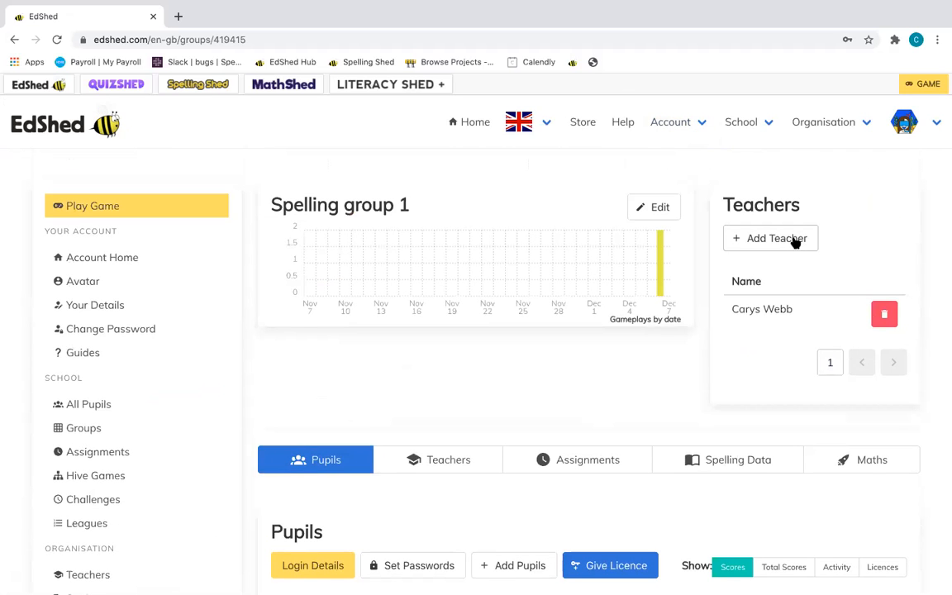
{"action": "scroll", "coordinate": [374, 556], "scroll_direction": "down", "scroll_amount": 2}
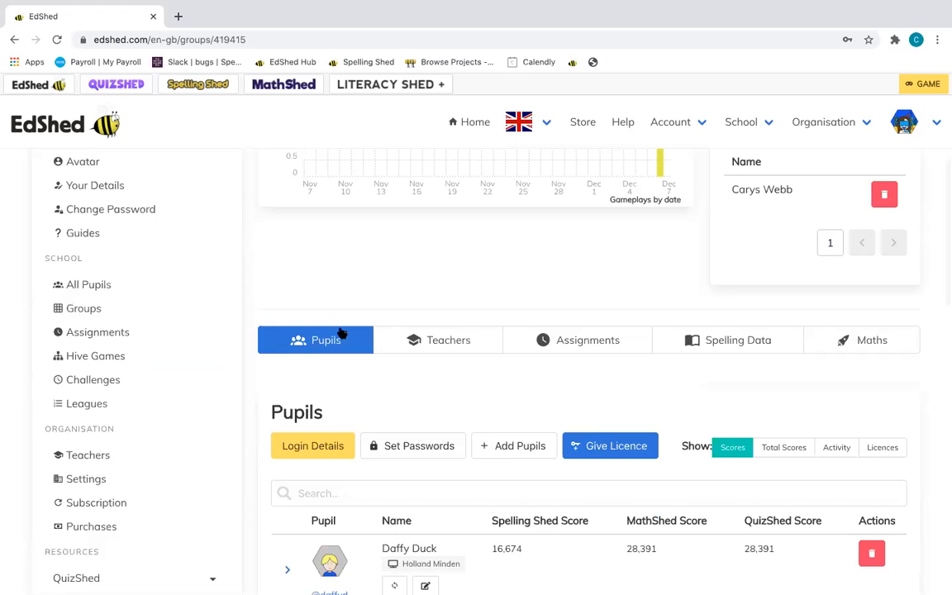
{"action": "scroll", "coordinate": [596, 189], "scroll_direction": "up", "scroll_amount": 1}
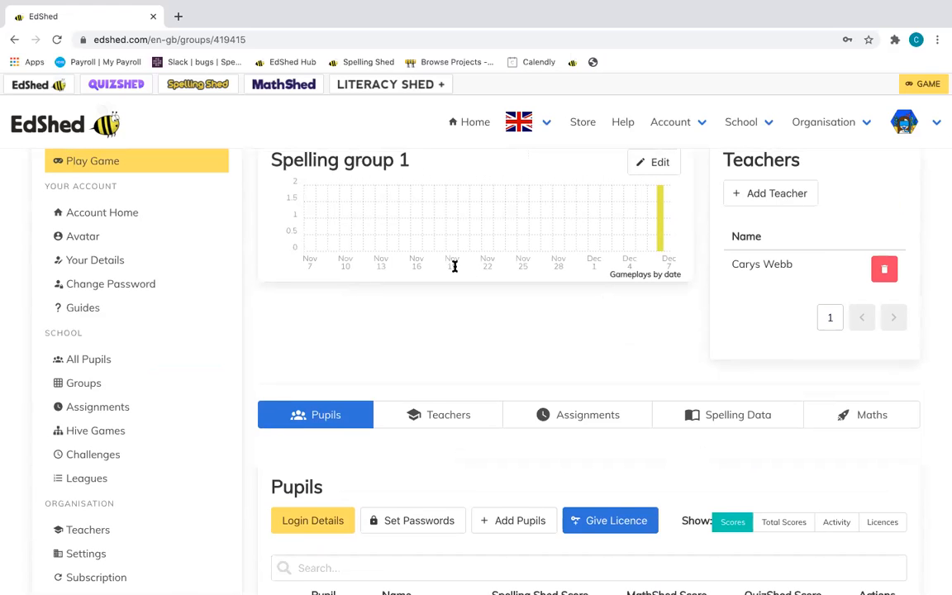
{"action": "scroll", "coordinate": [455, 266], "scroll_direction": "down", "scroll_amount": 2}
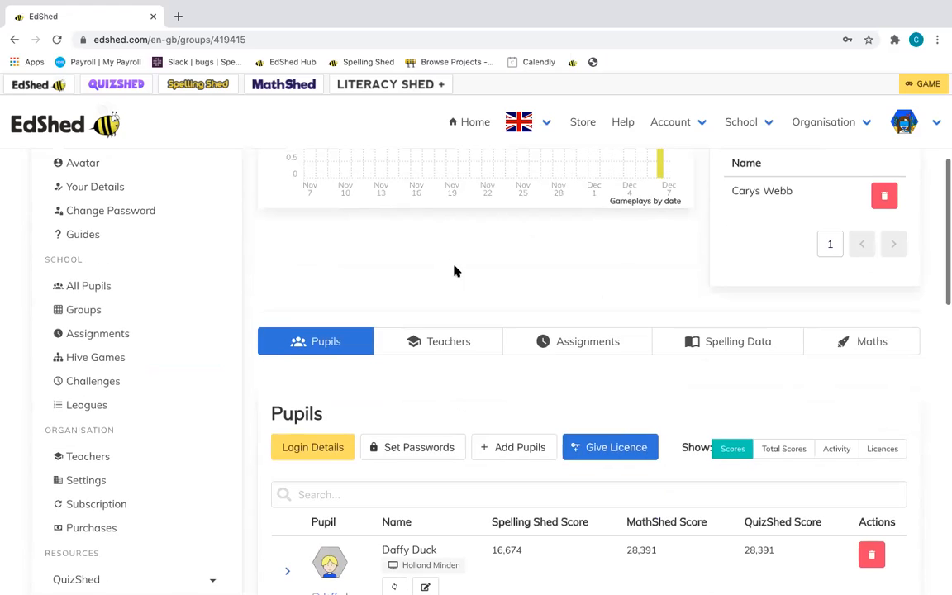
{"action": "left_click", "coordinate": [450, 337]}
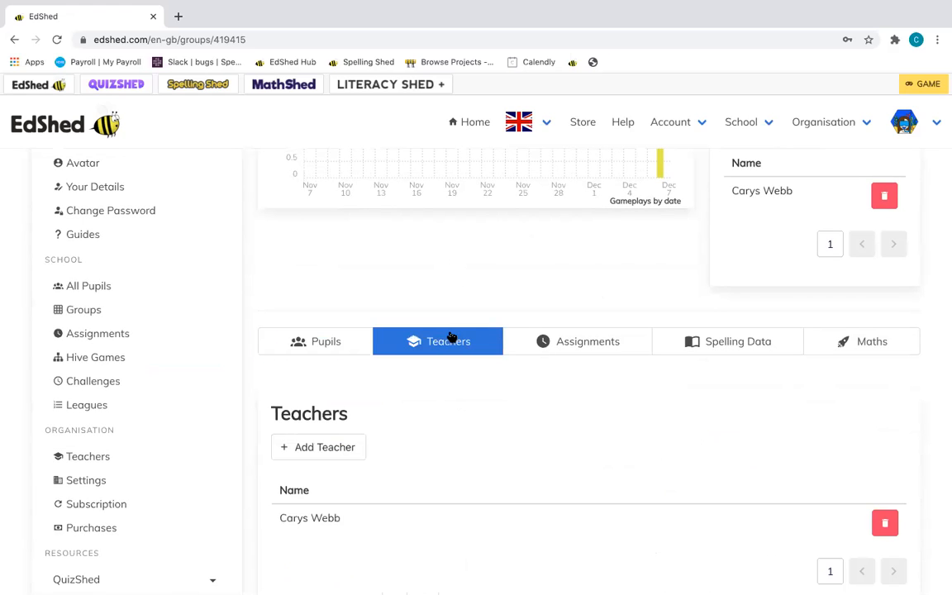
Show the group's assignments and switch the View all option on and back off.
{"action": "left_click", "coordinate": [582, 348]}
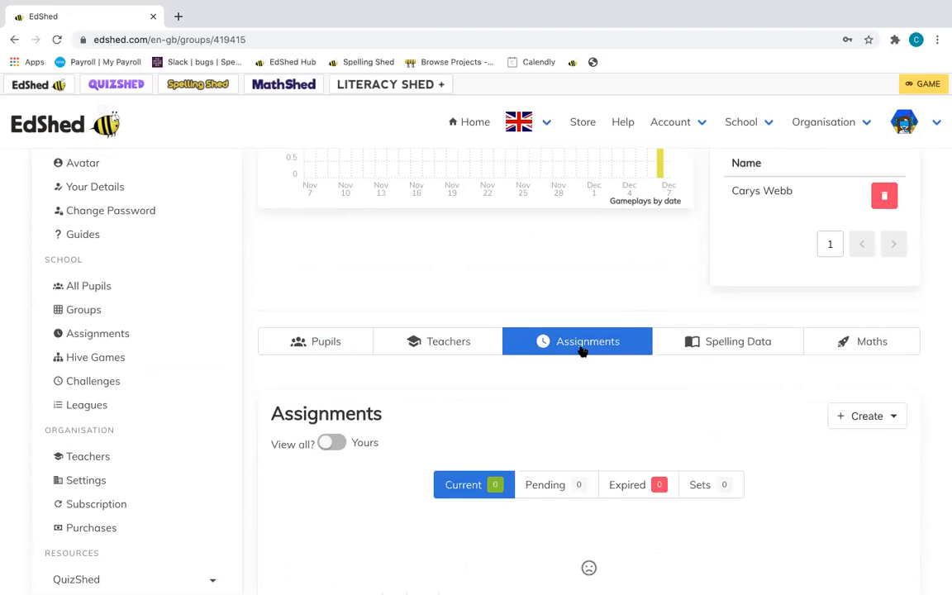
{"action": "left_click", "coordinate": [330, 445]}
{"action": "left_click", "coordinate": [331, 445]}
Show the group's spelling data and look through the words spelled and the competence chart.
{"action": "left_click", "coordinate": [745, 336]}
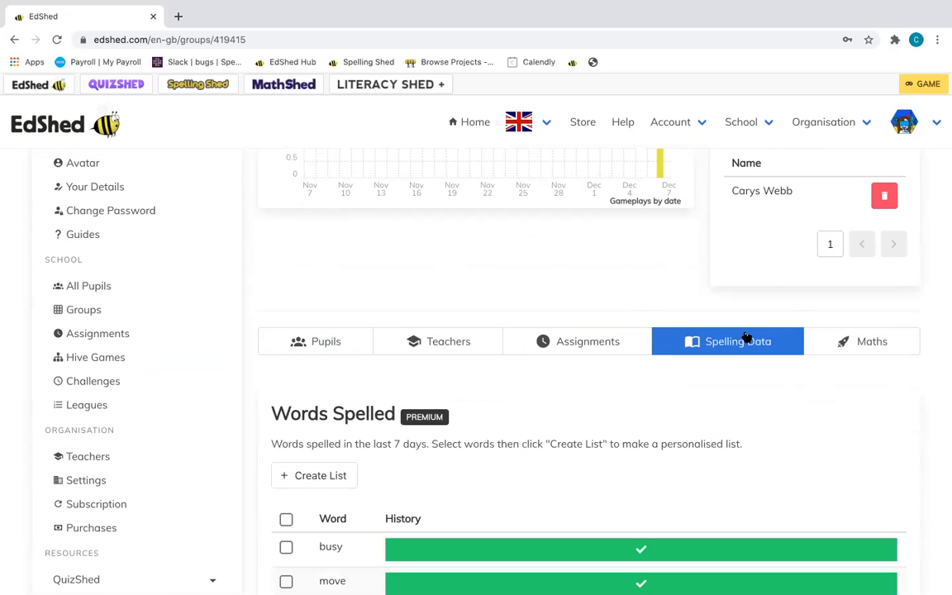
{"action": "scroll", "coordinate": [746, 336], "scroll_direction": "down", "scroll_amount": 5}
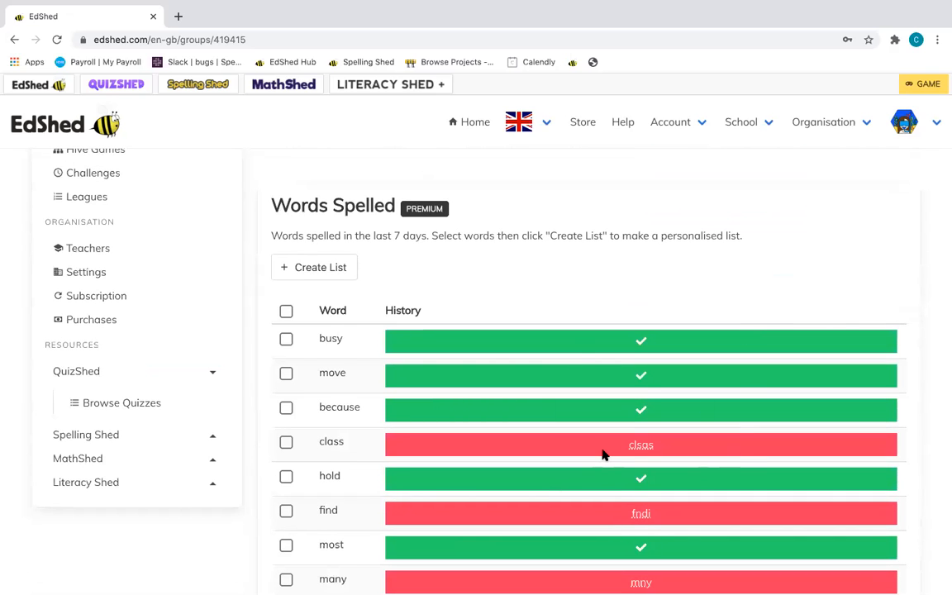
{"action": "scroll", "coordinate": [602, 454], "scroll_direction": "down", "scroll_amount": 5}
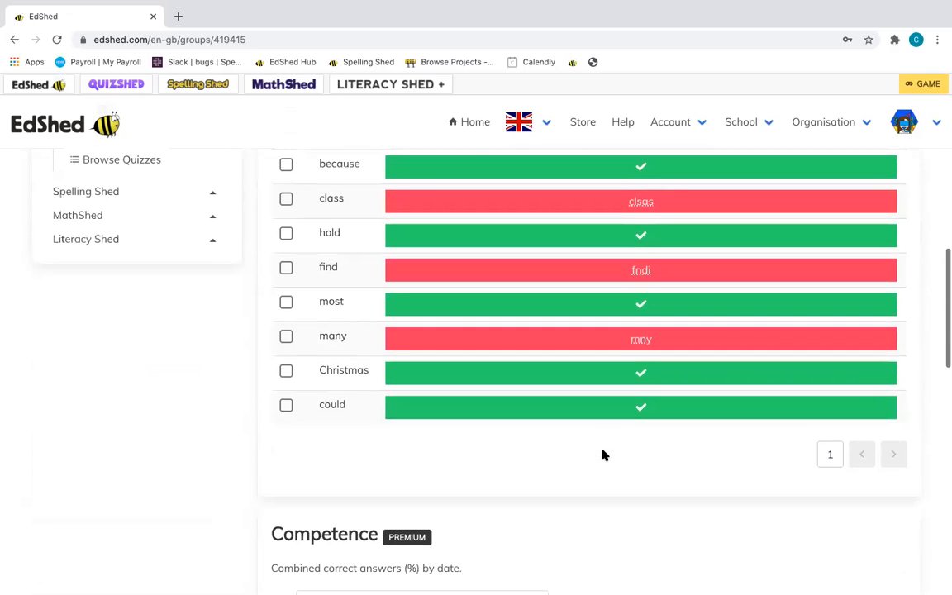
{"action": "scroll", "coordinate": [602, 454], "scroll_direction": "down", "scroll_amount": 10}
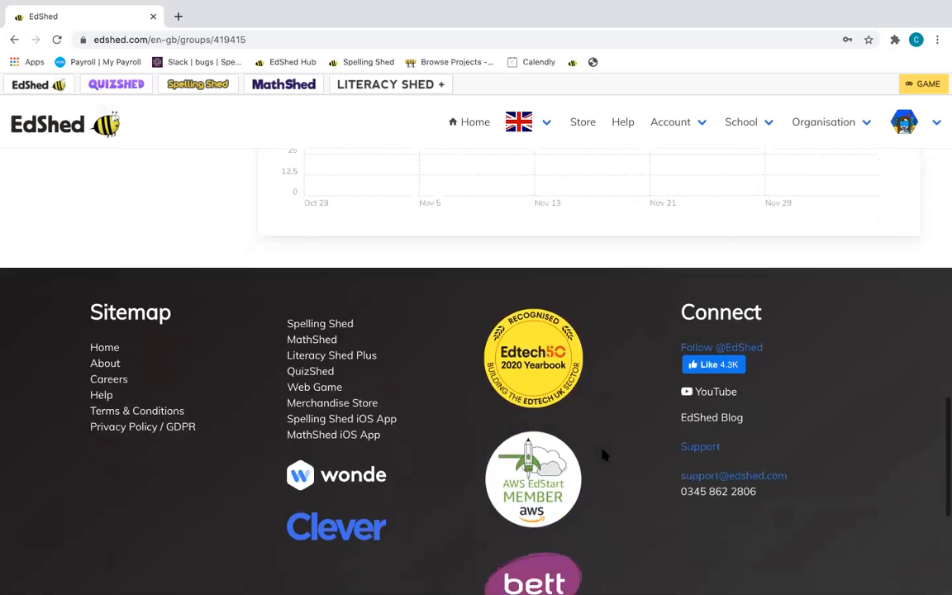
{"action": "scroll", "coordinate": [602, 453], "scroll_direction": "up", "scroll_amount": 15}
{"action": "scroll", "coordinate": [603, 455], "scroll_direction": "up", "scroll_amount": 1}
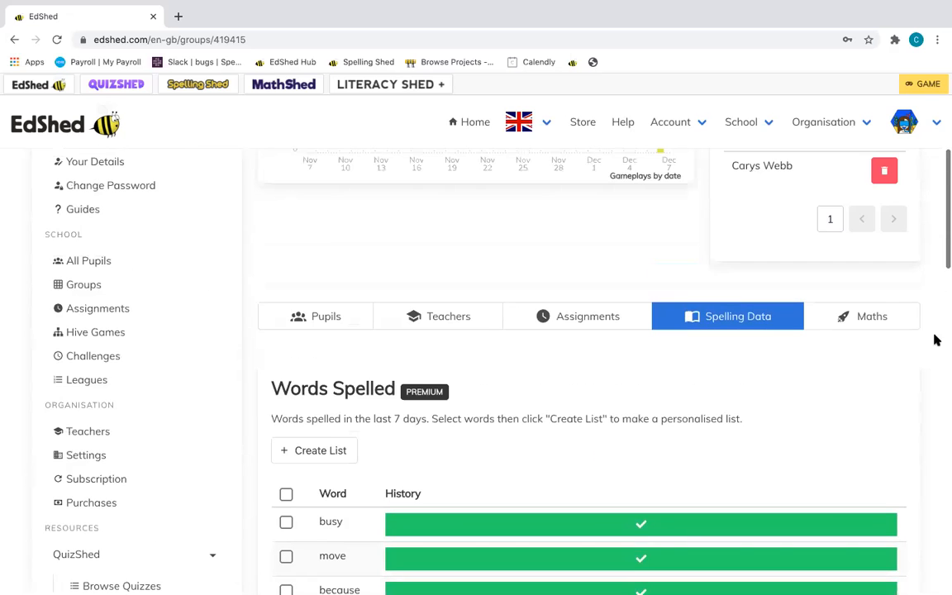
Show the group's maths data and look through the Number Bonds competence chart.
{"action": "left_click", "coordinate": [875, 316]}
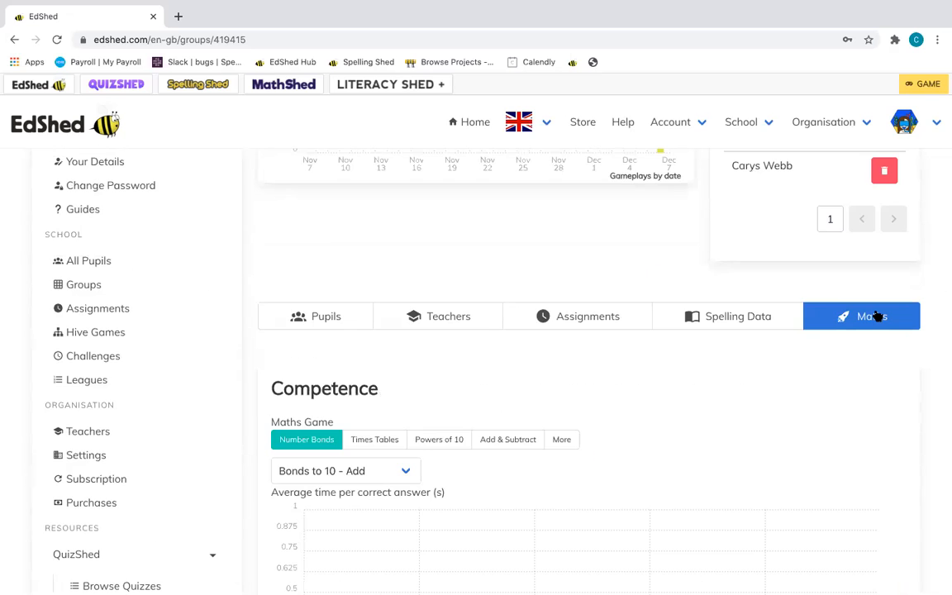
{"action": "scroll", "coordinate": [665, 417], "scroll_direction": "down", "scroll_amount": 4}
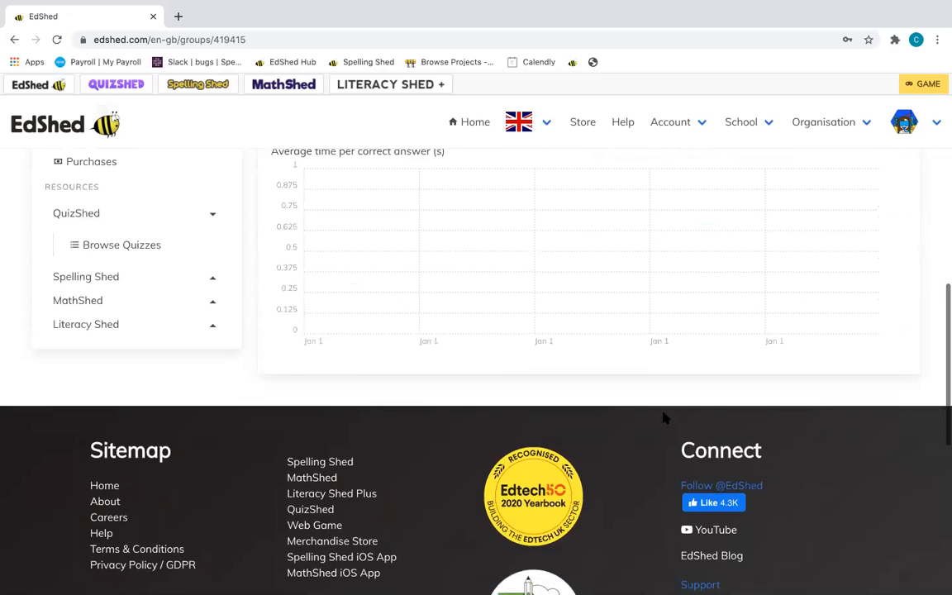
{"action": "scroll", "coordinate": [663, 416], "scroll_direction": "up", "scroll_amount": 7}
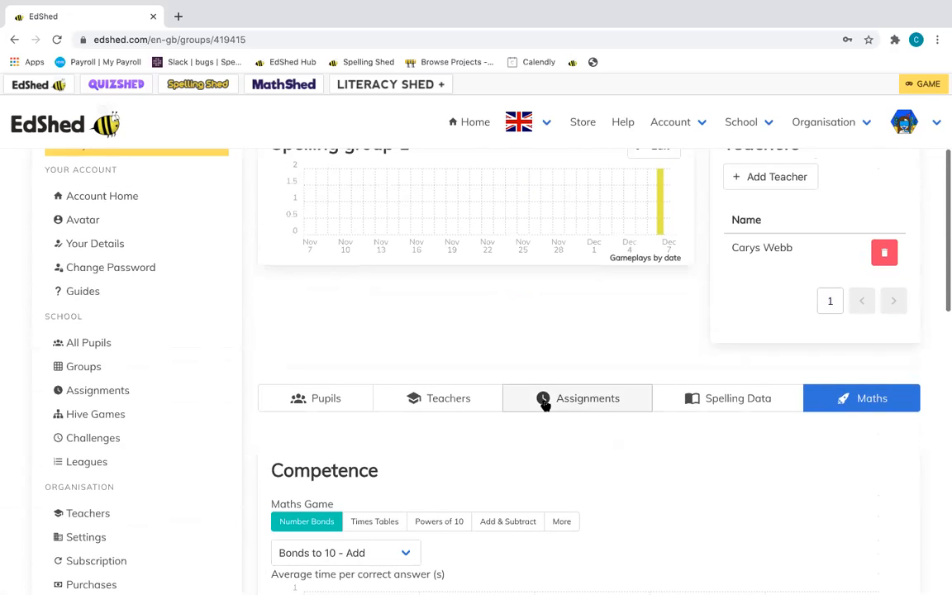
Return to the pupils of Spelling group 1 and view their Spelling Shed, MathShed and QuizShed scores.
{"action": "left_click", "coordinate": [294, 406]}
{"action": "scroll", "coordinate": [532, 470], "scroll_direction": "down", "scroll_amount": 3}
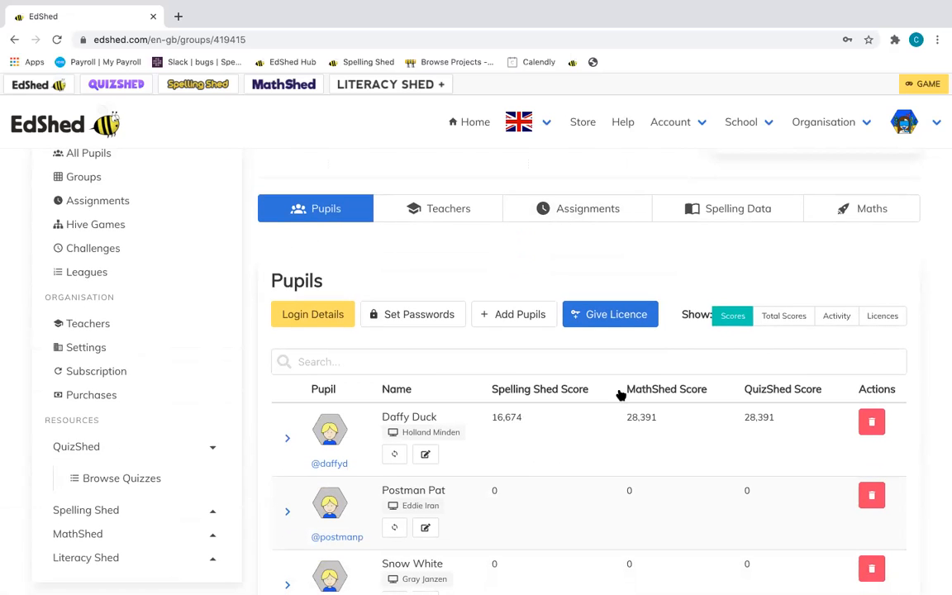
{"action": "scroll", "coordinate": [768, 301], "scroll_direction": "down", "scroll_amount": 1}
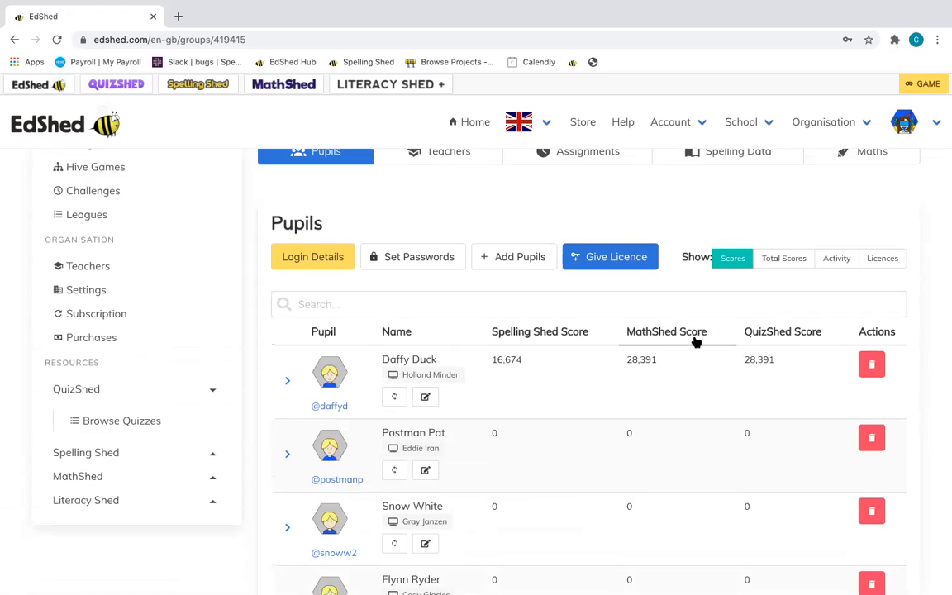
View the group's pupils by total scores, activity and licences, and return to the scores view.
{"action": "left_click", "coordinate": [780, 261]}
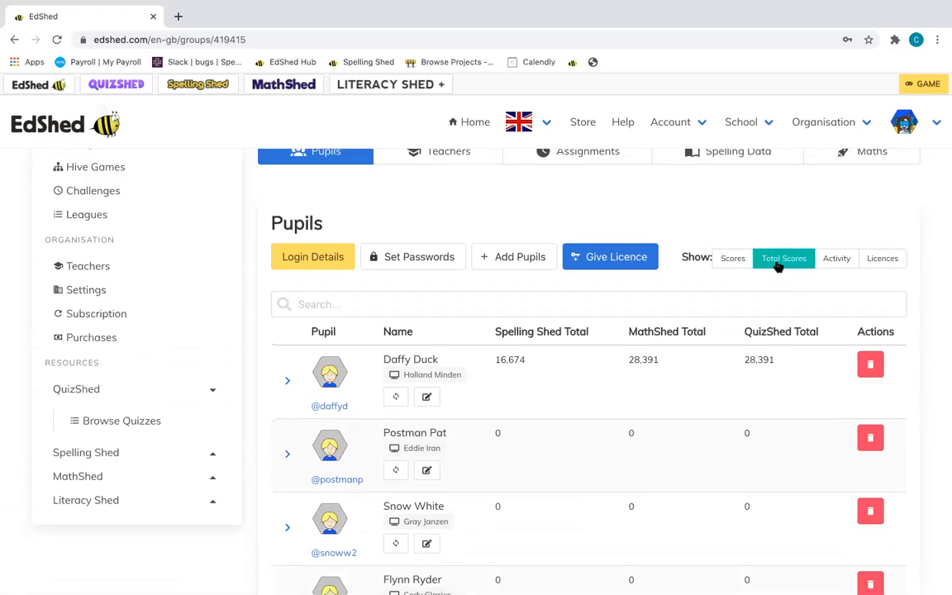
{"action": "left_click", "coordinate": [835, 259]}
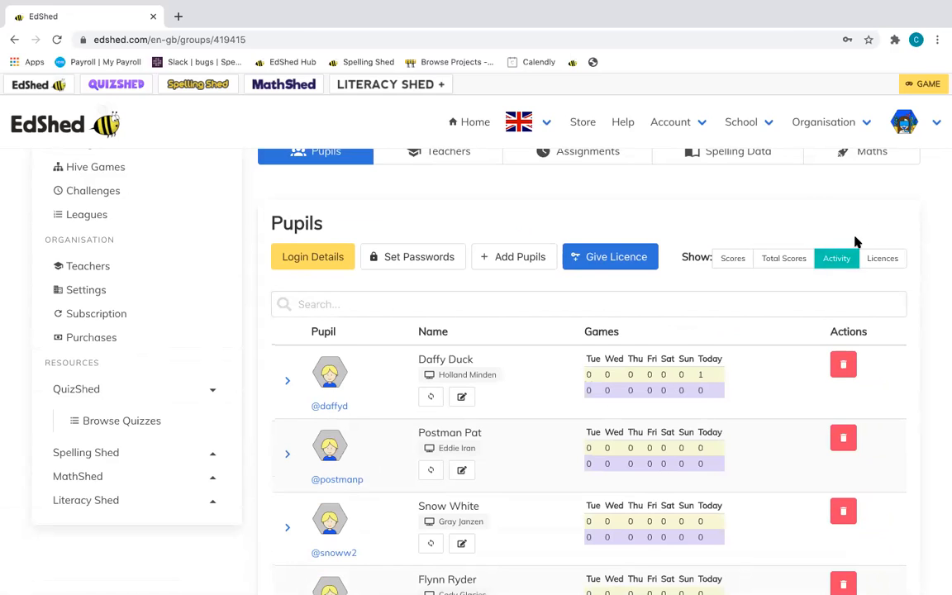
{"action": "left_click", "coordinate": [884, 259]}
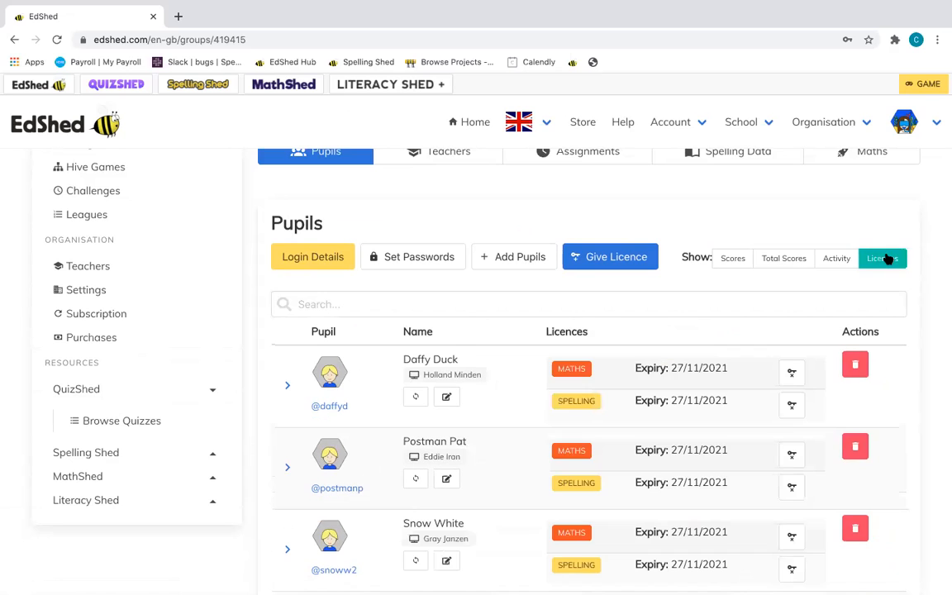
{"action": "left_click", "coordinate": [763, 258]}
{"action": "left_click", "coordinate": [733, 259]}
Open the Spelling Lists of the Spelling Shed resources and look through the spelling scheme's word lists.
{"action": "scroll", "coordinate": [446, 250], "scroll_direction": "up", "scroll_amount": 4}
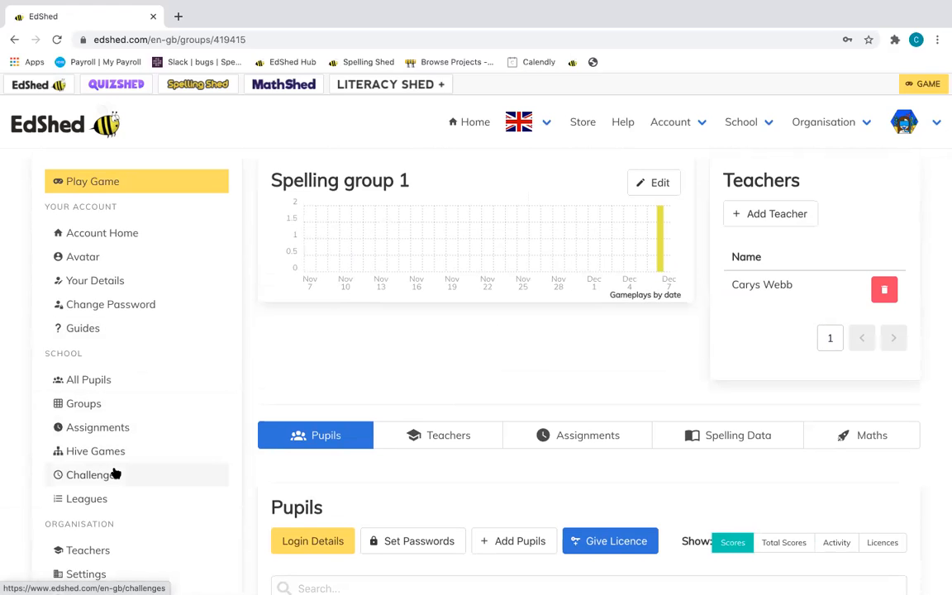
{"action": "scroll", "coordinate": [115, 474], "scroll_direction": "down", "scroll_amount": 3}
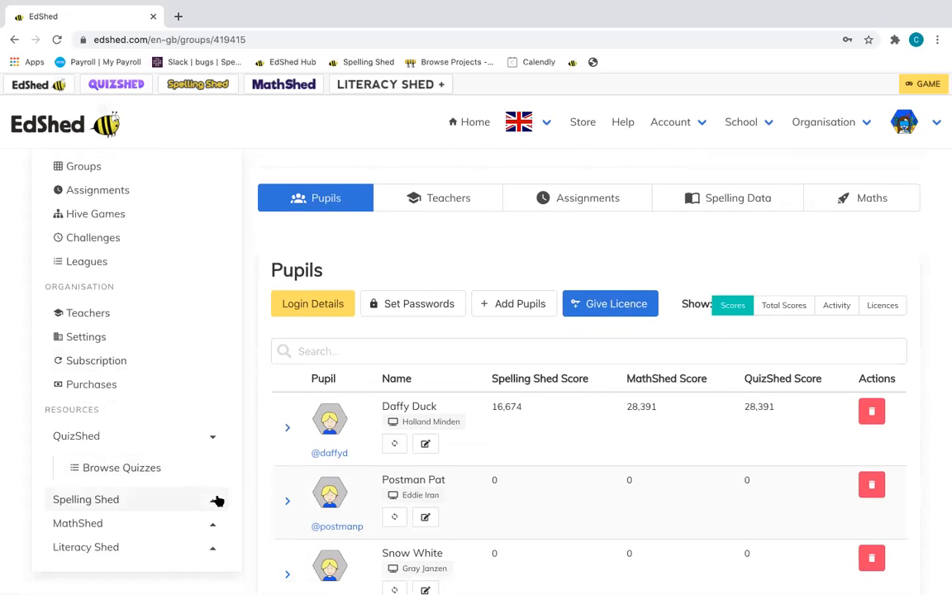
{"action": "left_click", "coordinate": [218, 500]}
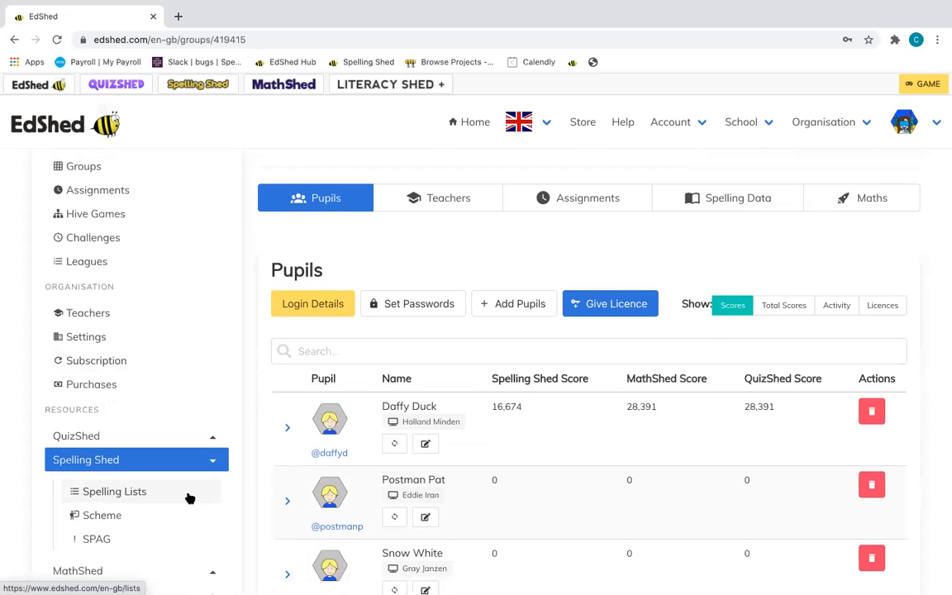
{"action": "left_click", "coordinate": [190, 498]}
{"action": "scroll", "coordinate": [515, 433], "scroll_direction": "down", "scroll_amount": 1}
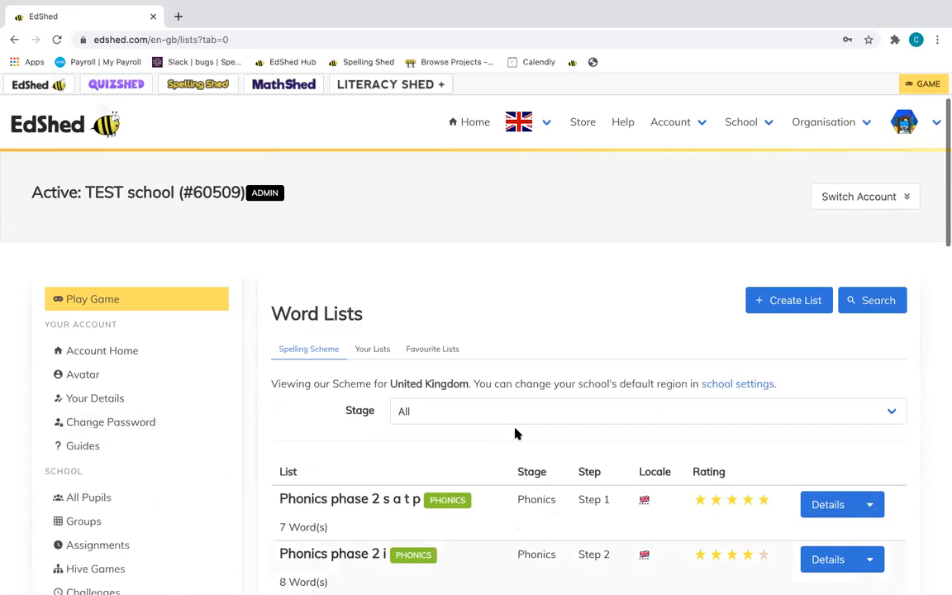
{"action": "scroll", "coordinate": [515, 433], "scroll_direction": "down", "scroll_amount": 3}
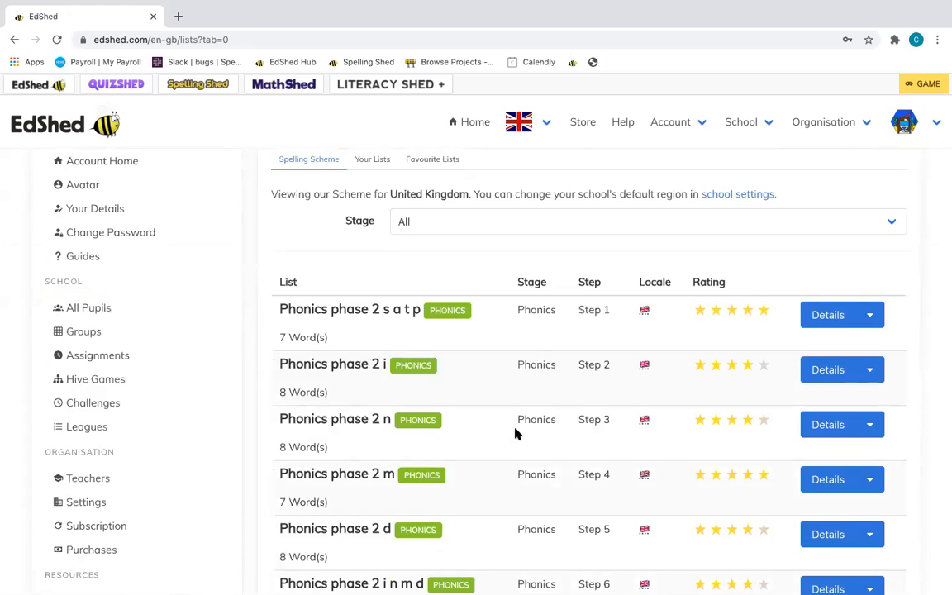
Check the available stage filter options, keep the stage at All, and look over the phonics lists.
{"action": "scroll", "coordinate": [515, 434], "scroll_direction": "up", "scroll_amount": 1}
{"action": "left_click", "coordinate": [460, 275]}
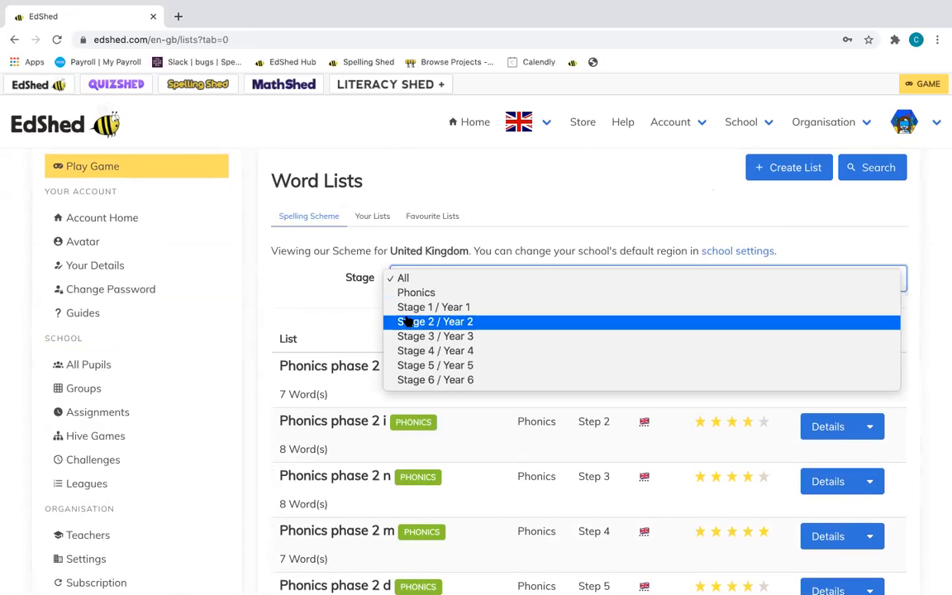
{"action": "left_click", "coordinate": [328, 308]}
{"action": "scroll", "coordinate": [748, 423], "scroll_direction": "down", "scroll_amount": 2}
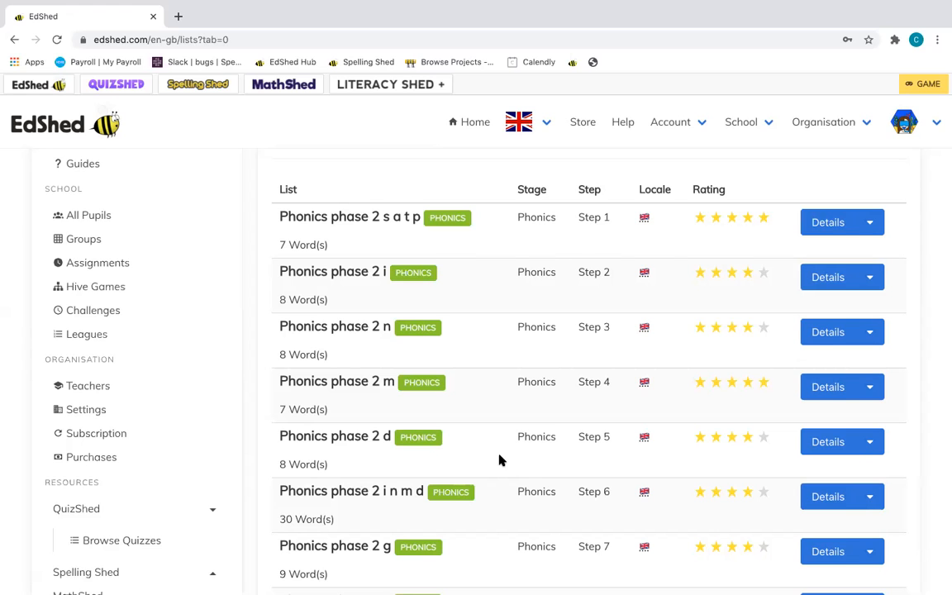
{"action": "scroll", "coordinate": [499, 460], "scroll_direction": "up", "scroll_amount": 1}
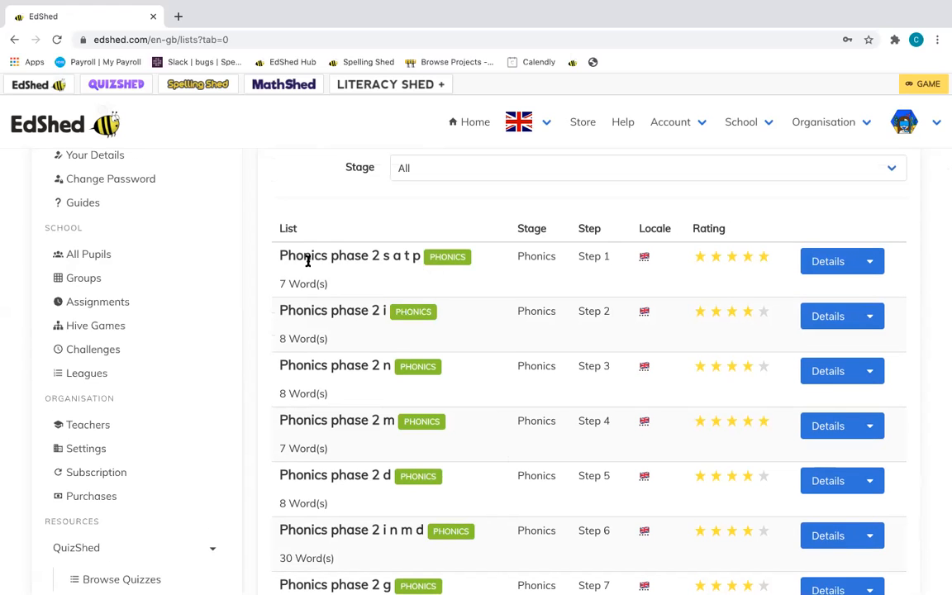
{"action": "scroll", "coordinate": [421, 282], "scroll_direction": "up", "scroll_amount": 2}
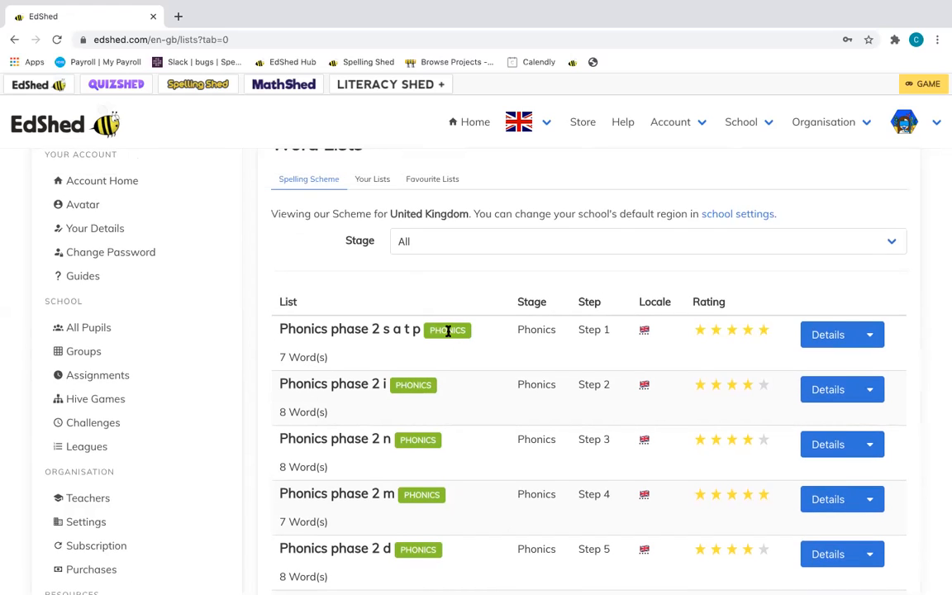
{"action": "scroll", "coordinate": [447, 331], "scroll_direction": "up", "scroll_amount": 1}
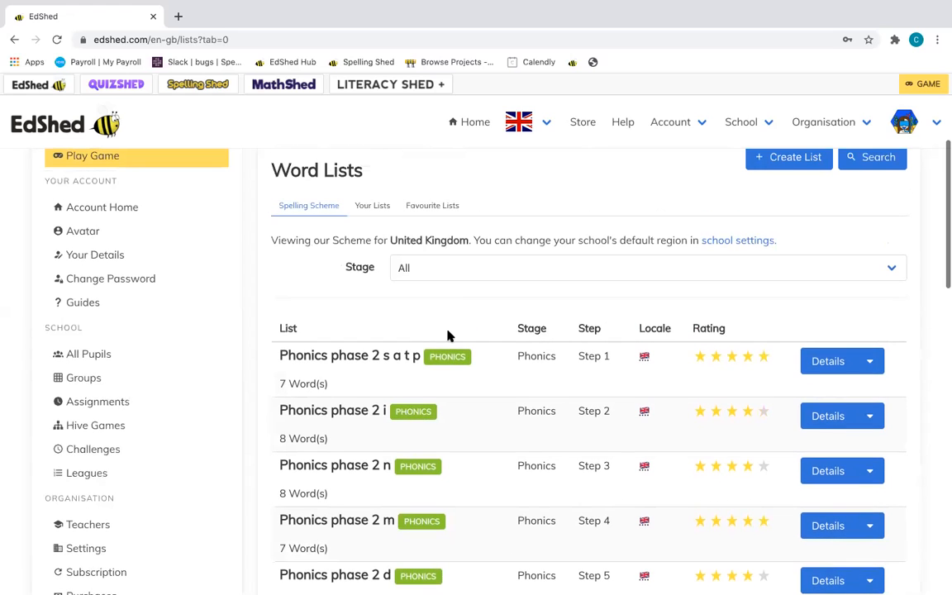
Show the school's own word lists and the favourite lists, and return to the own lists.
{"action": "left_click", "coordinate": [376, 212]}
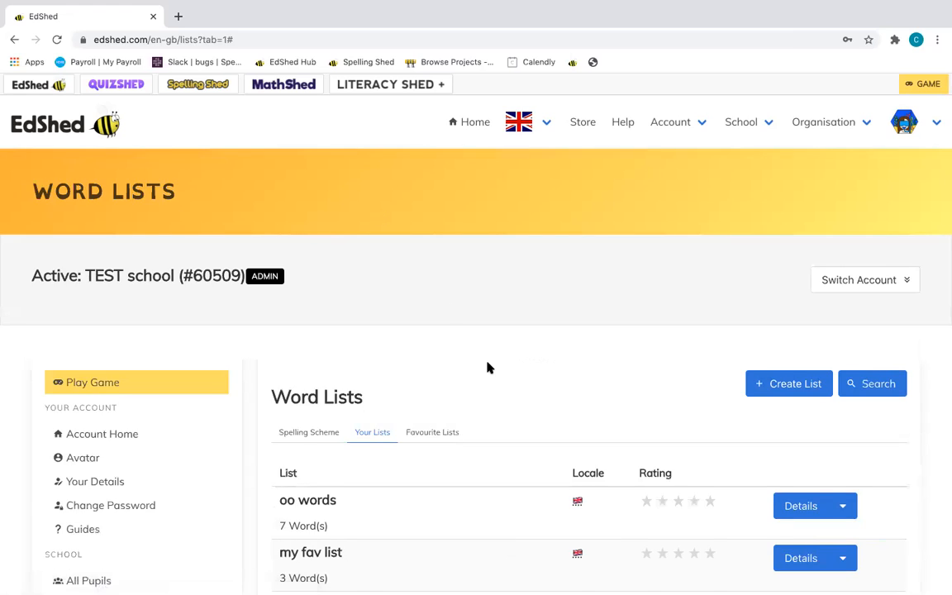
{"action": "scroll", "coordinate": [486, 368], "scroll_direction": "down", "scroll_amount": 3}
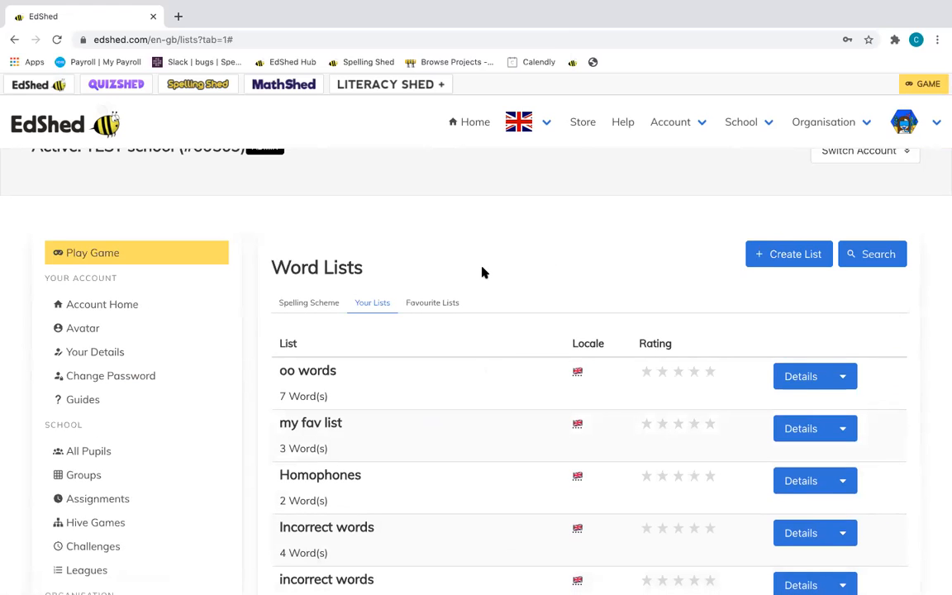
{"action": "left_click", "coordinate": [432, 304]}
{"action": "scroll", "coordinate": [435, 307], "scroll_direction": "down", "scroll_amount": 3}
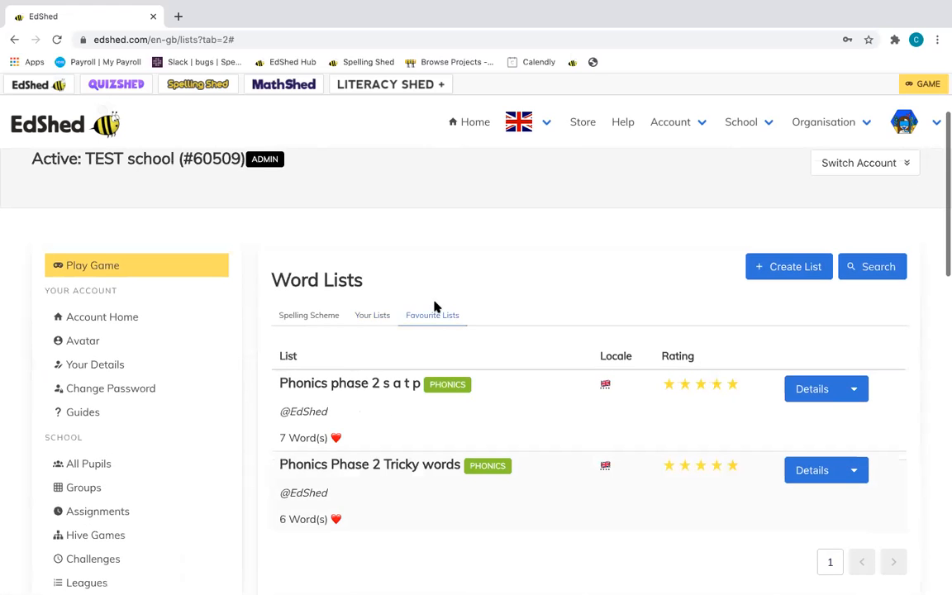
{"action": "left_click", "coordinate": [381, 318]}
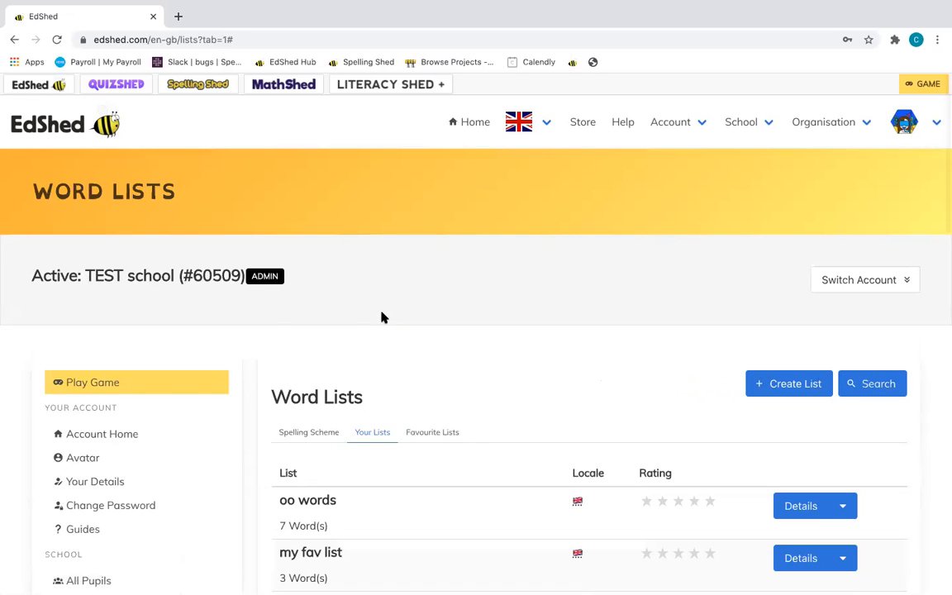
Start a new word list and title it Christmas.
{"action": "scroll", "coordinate": [383, 317], "scroll_direction": "down", "scroll_amount": 3}
{"action": "left_click", "coordinate": [799, 199]}
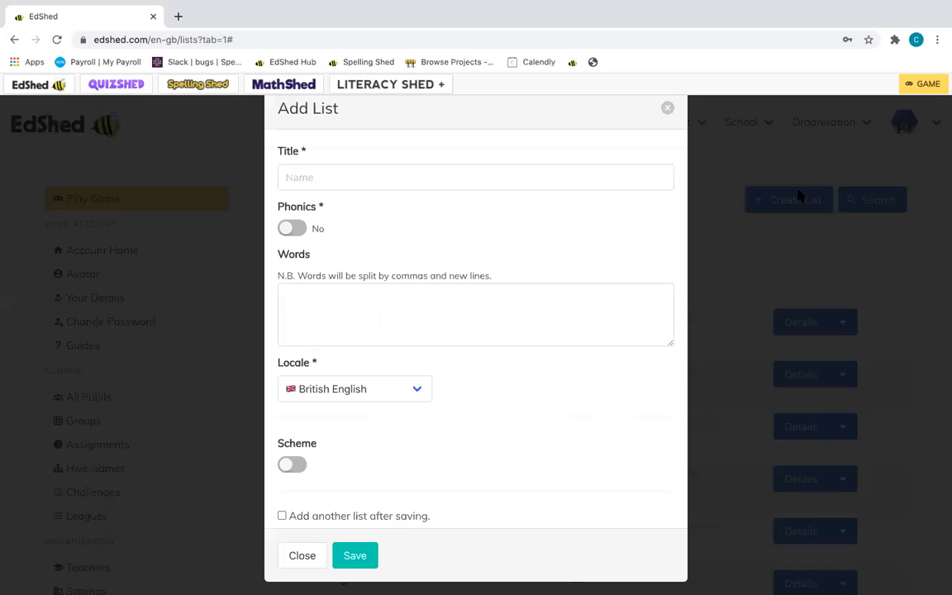
{"action": "left_click", "coordinate": [521, 174]}
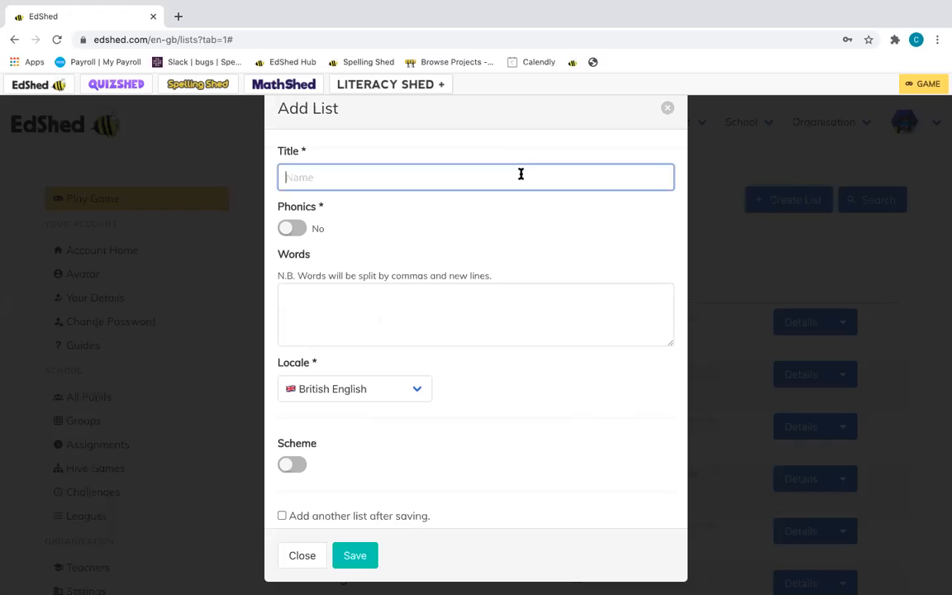
{"action": "type", "text": "Christmas"}
Add the words present, tree, star and bauble to the Christmas list, one per line, and save it.
{"action": "left_click", "coordinate": [296, 288]}
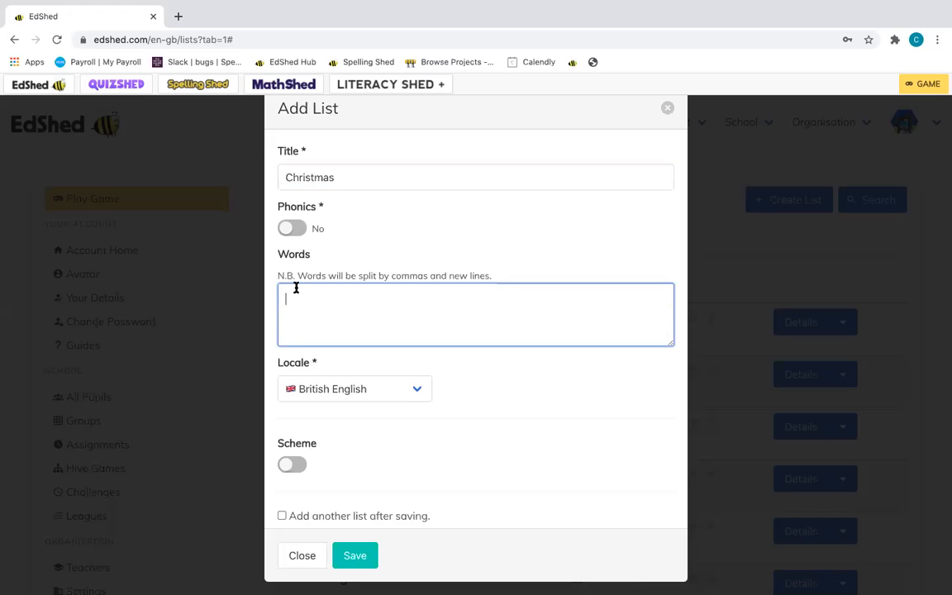
{"action": "type", "text": "present"}
{"action": "key", "text": "Return"}
{"action": "type", "text": "tree"}
{"action": "key", "text": "Return"}
{"action": "type", "text": "star"}
{"action": "key", "text": "Return"}
{"action": "type", "text": "bauble"}
{"action": "scroll", "coordinate": [324, 324], "scroll_direction": "down", "scroll_amount": 1}
{"action": "left_click", "coordinate": [355, 557]}
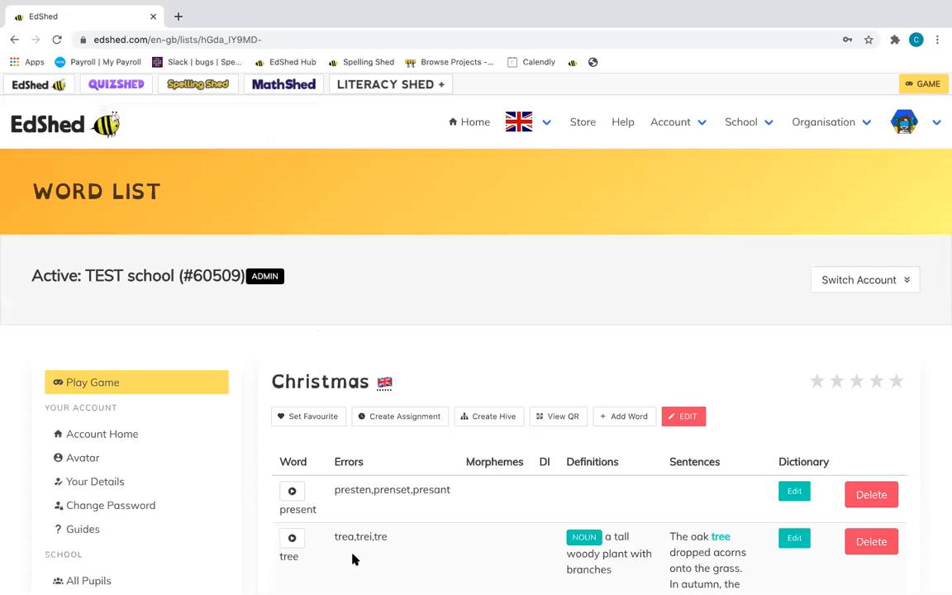
Look through the Christmas list's words, errors, definitions and sentences.
{"action": "scroll", "coordinate": [353, 558], "scroll_direction": "down", "scroll_amount": 3}
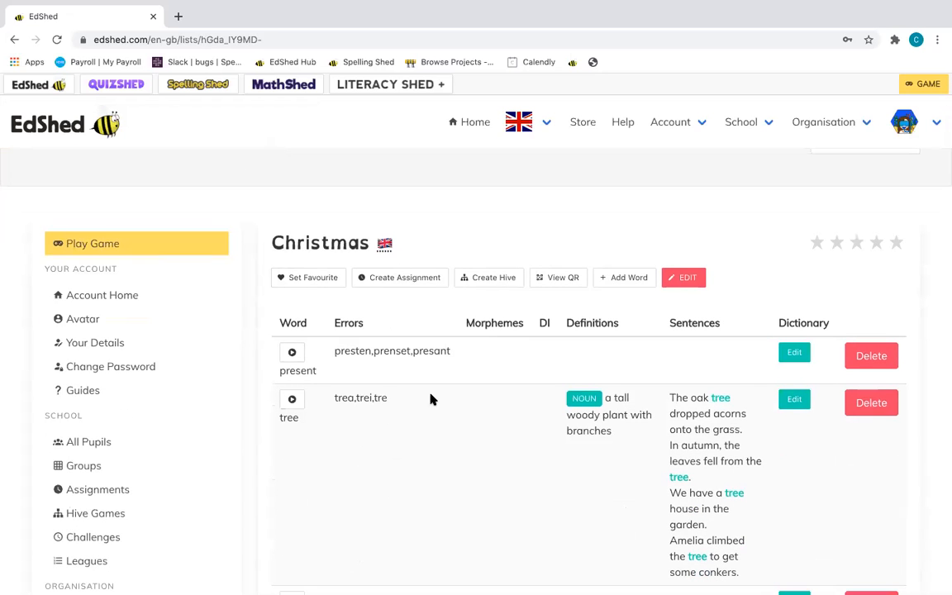
{"action": "scroll", "coordinate": [430, 399], "scroll_direction": "down", "scroll_amount": 4}
{"action": "scroll", "coordinate": [429, 399], "scroll_direction": "up", "scroll_amount": 5}
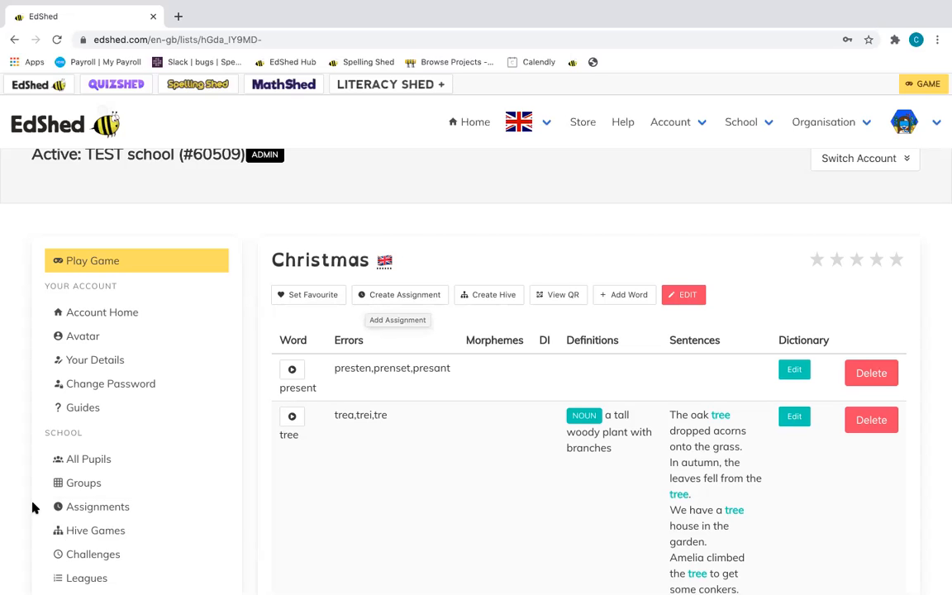
Return to the Spelling Shed spelling lists and find the Christmas list on page 2 of the own lists.
{"action": "scroll", "coordinate": [31, 505], "scroll_direction": "down", "scroll_amount": 10}
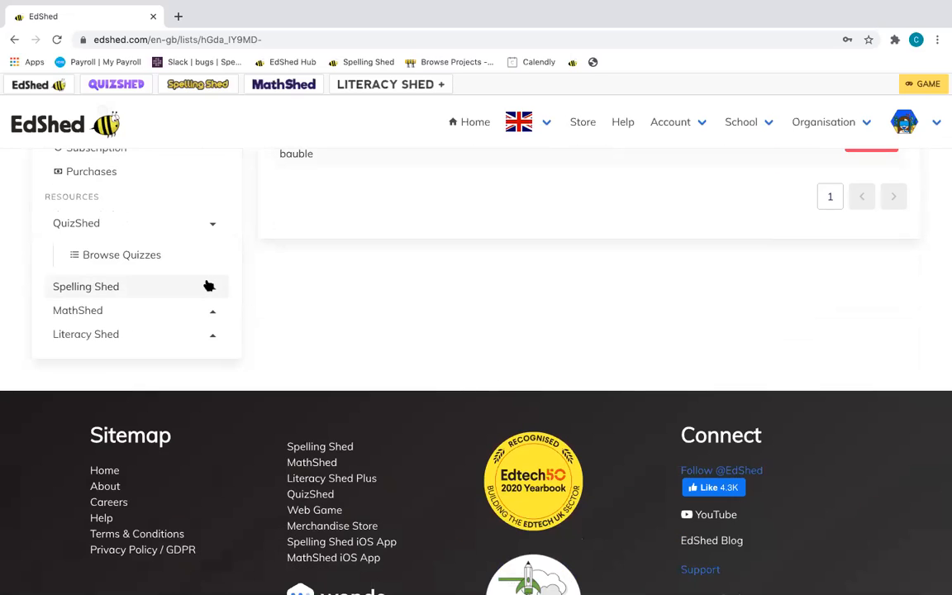
{"action": "left_click", "coordinate": [207, 286]}
{"action": "left_click", "coordinate": [190, 279]}
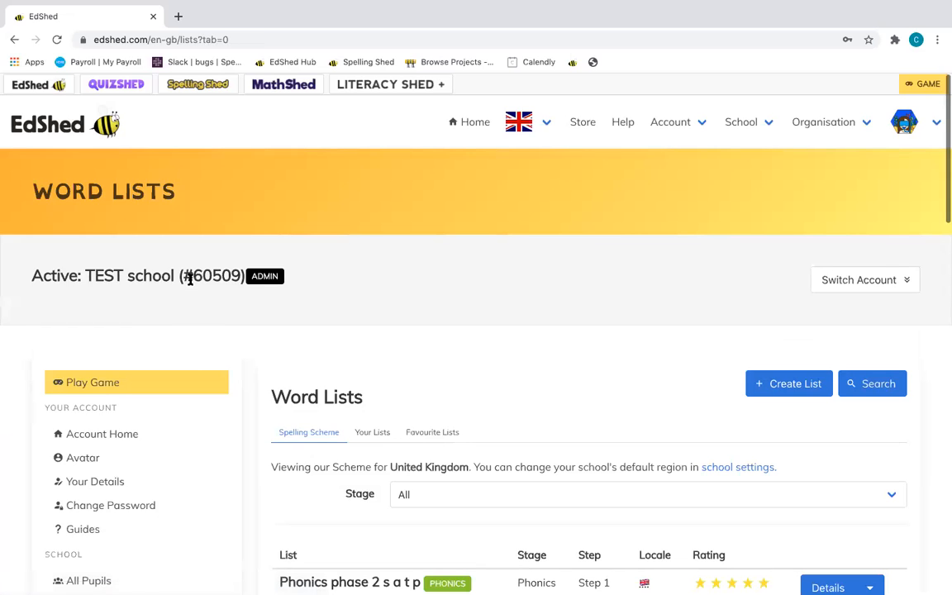
{"action": "scroll", "coordinate": [485, 359], "scroll_direction": "down", "scroll_amount": 3}
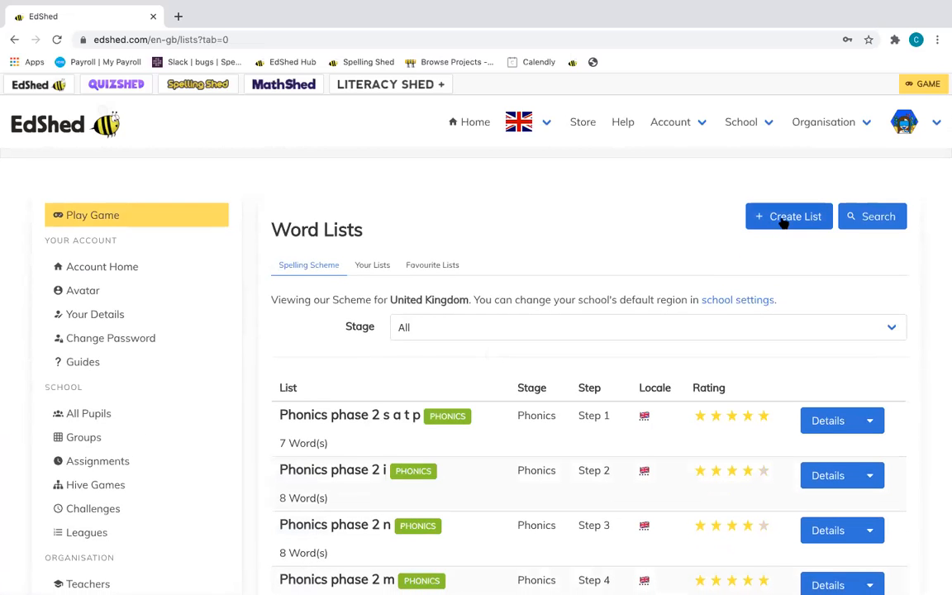
{"action": "left_click", "coordinate": [385, 270]}
{"action": "scroll", "coordinate": [385, 269], "scroll_direction": "down", "scroll_amount": 5}
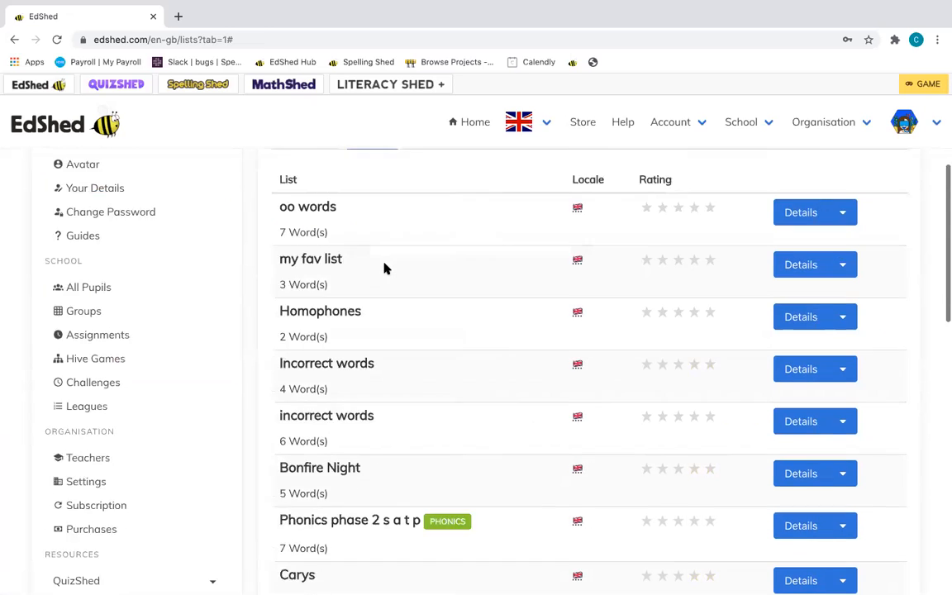
{"action": "scroll", "coordinate": [385, 268], "scroll_direction": "down", "scroll_amount": 5}
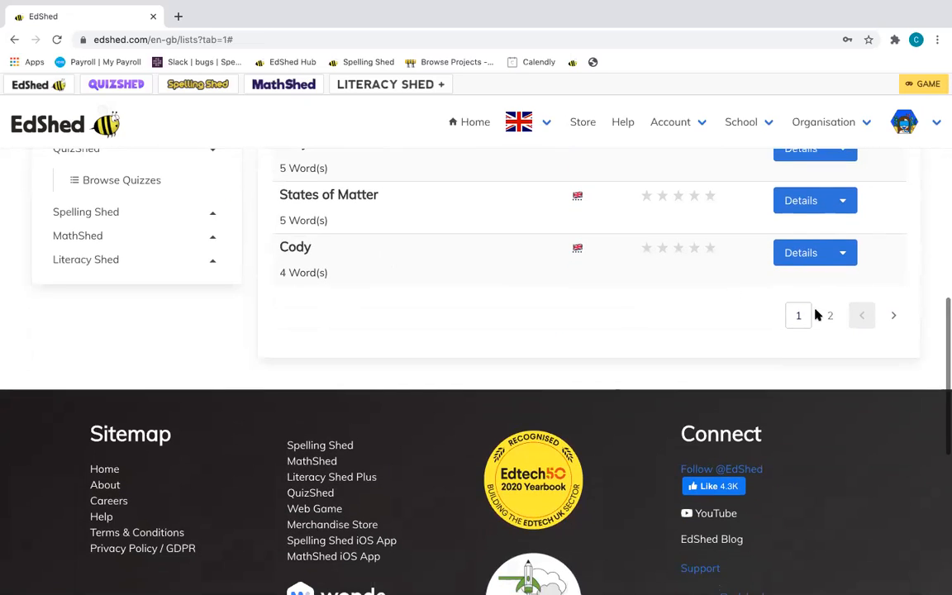
{"action": "left_click", "coordinate": [822, 314]}
{"action": "scroll", "coordinate": [446, 304], "scroll_direction": "up", "scroll_amount": 6}
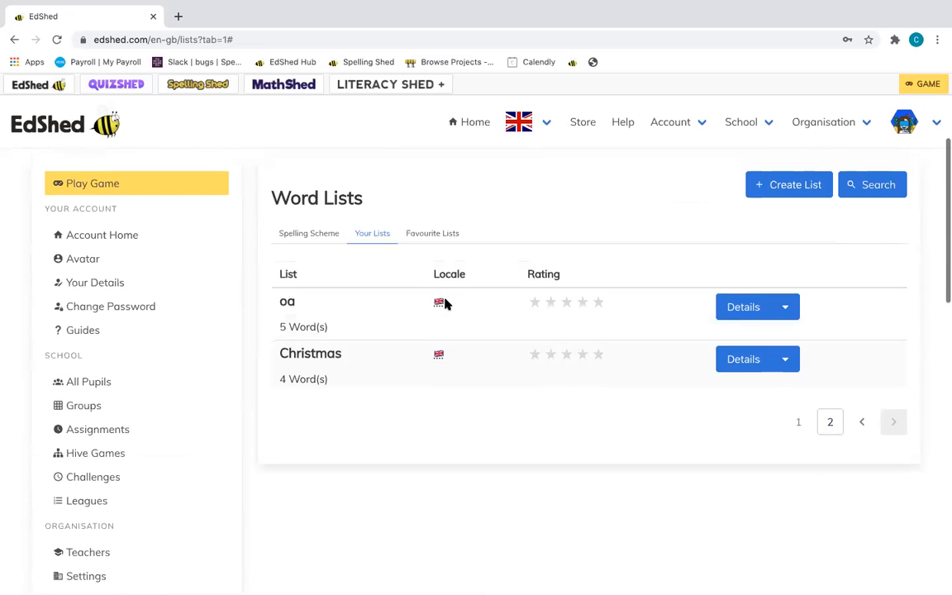
Open the details of the Christmas list and review its words and available options.
{"action": "left_click", "coordinate": [736, 359]}
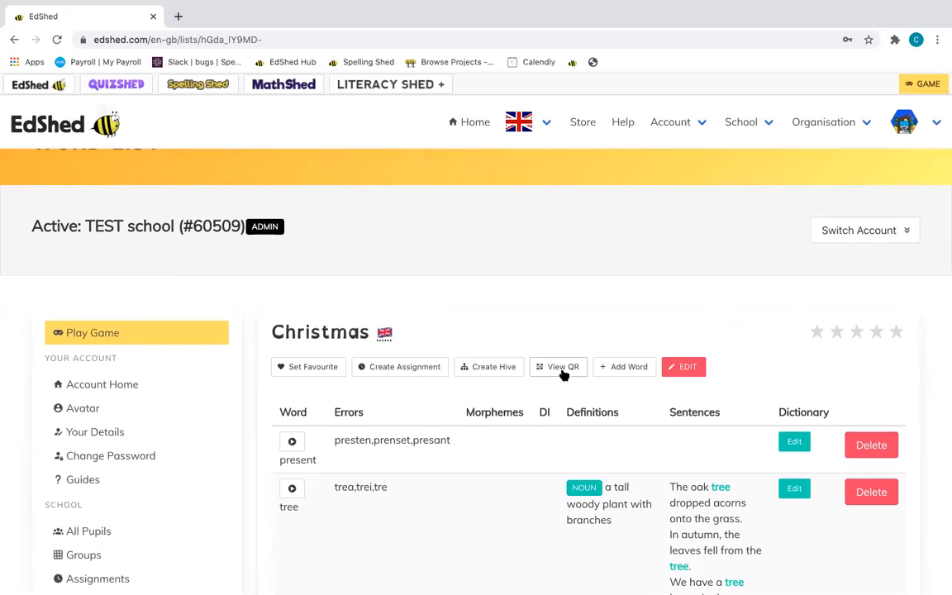
{"action": "scroll", "coordinate": [562, 374], "scroll_direction": "down", "scroll_amount": 3}
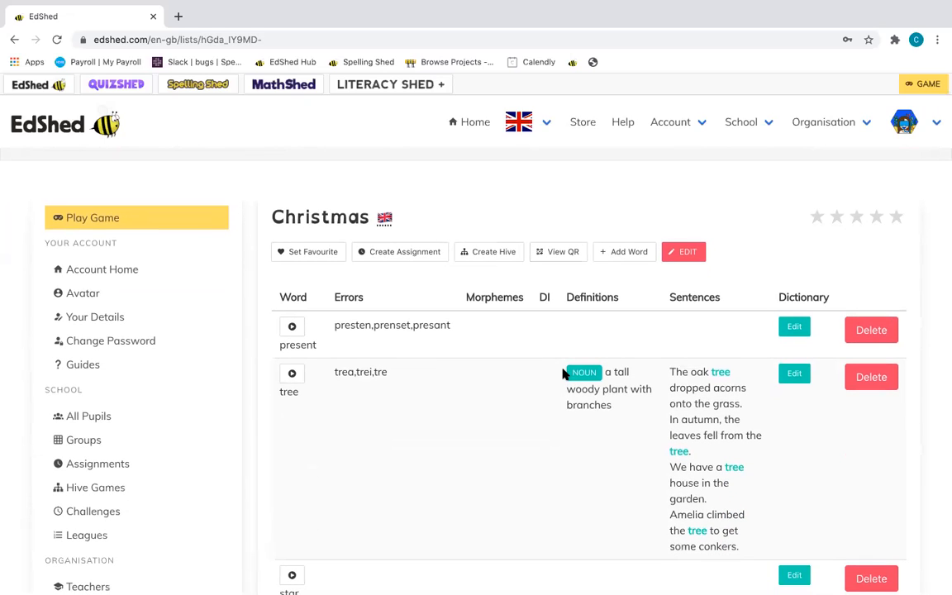
{"action": "scroll", "coordinate": [561, 374], "scroll_direction": "down", "scroll_amount": 2}
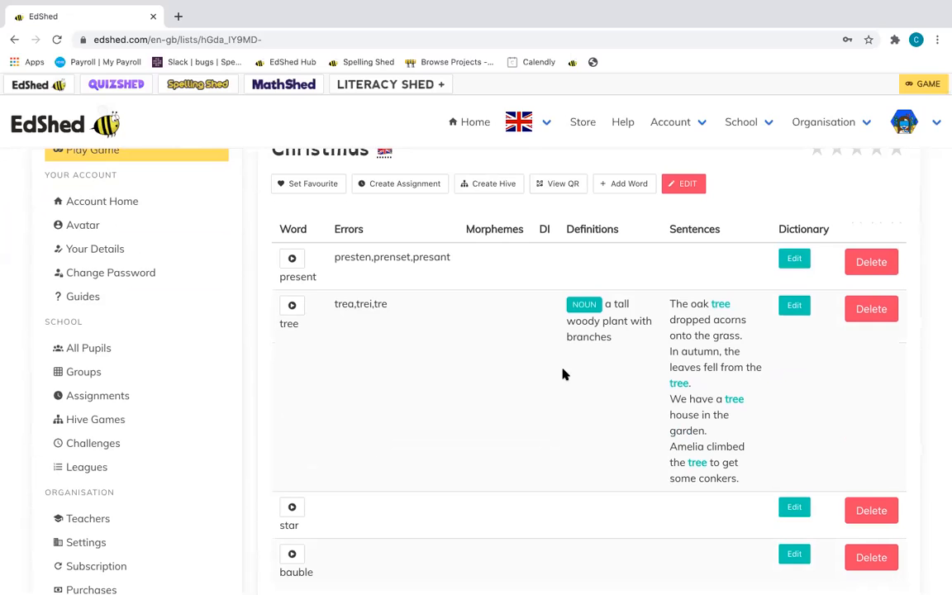
{"action": "scroll", "coordinate": [562, 374], "scroll_direction": "up", "scroll_amount": 3}
{"action": "scroll", "coordinate": [558, 372], "scroll_direction": "down", "scroll_amount": 6}
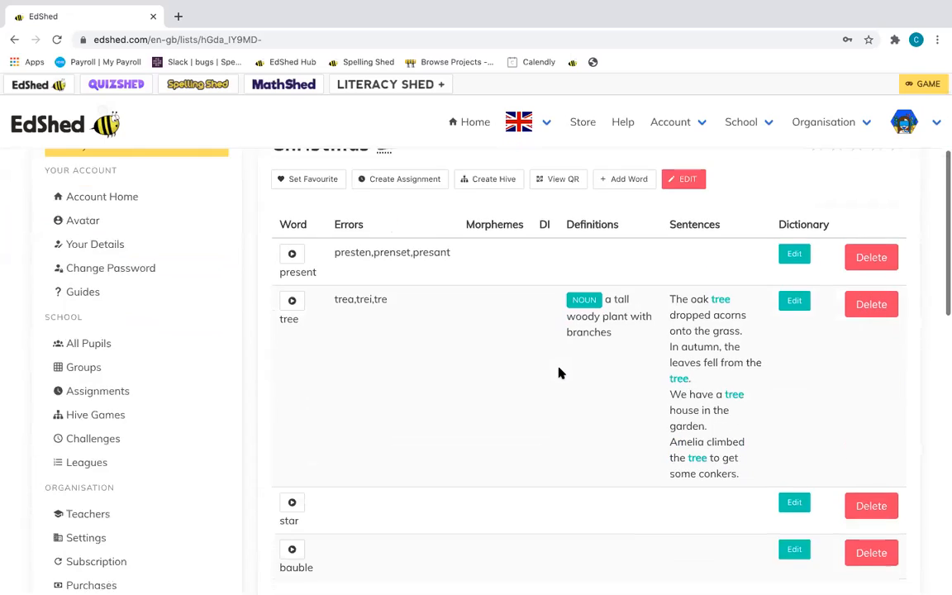
Return to the Spelling Shed spelling lists and look through the favourite lists.
{"action": "scroll", "coordinate": [244, 486], "scroll_direction": "down", "scroll_amount": 3}
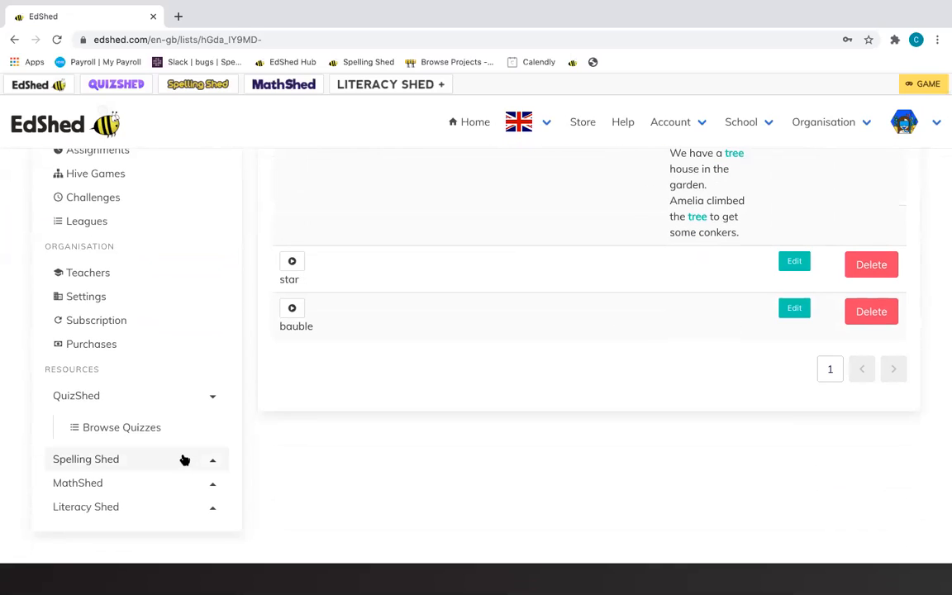
{"action": "left_click", "coordinate": [209, 455]}
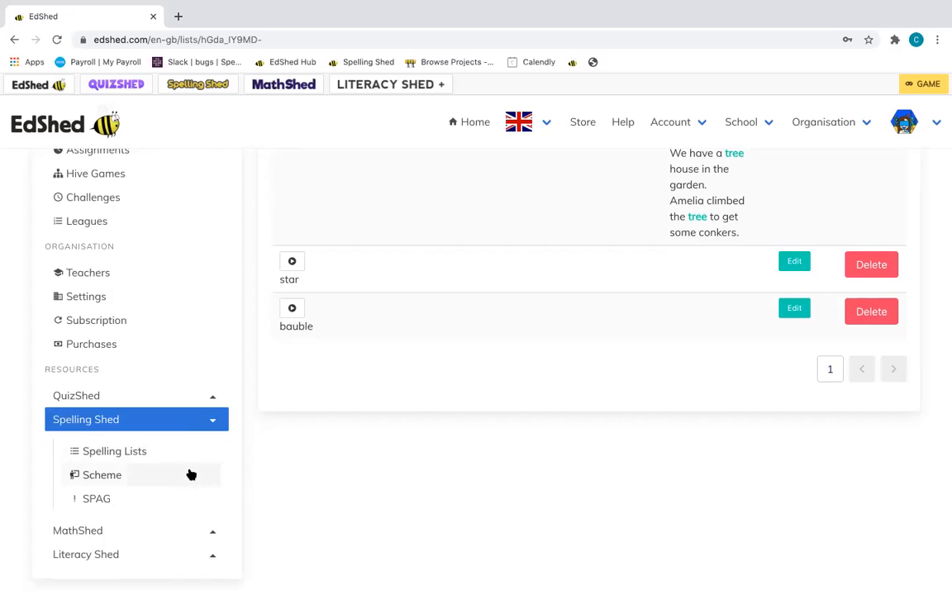
{"action": "left_click", "coordinate": [451, 430]}
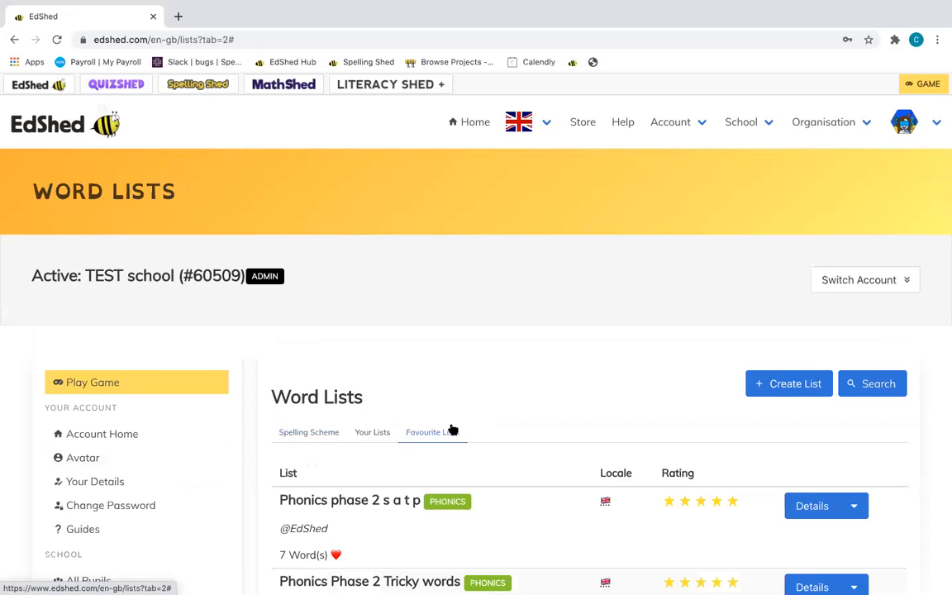
{"action": "scroll", "coordinate": [451, 430], "scroll_direction": "down", "scroll_amount": 1}
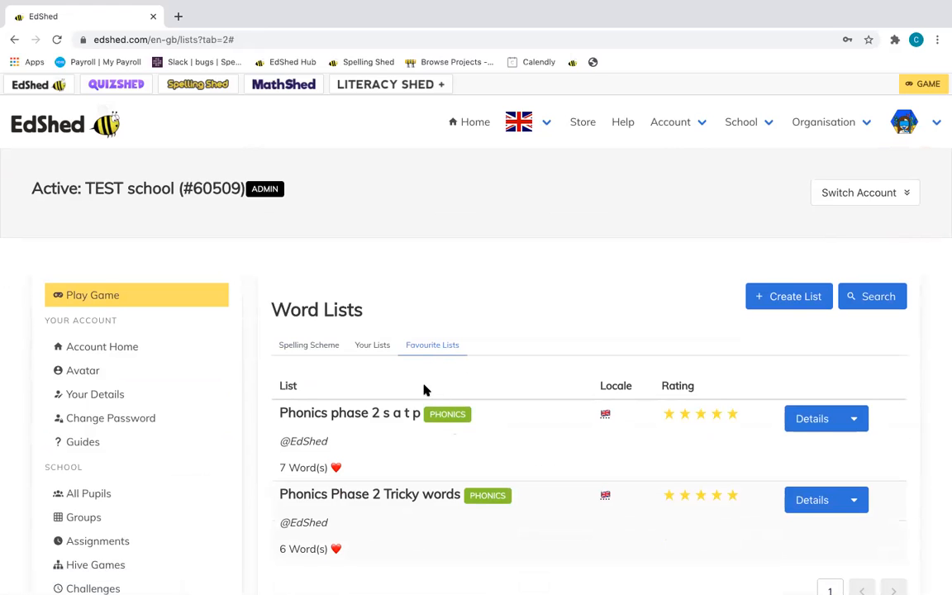
Find the Christmas list on page 2 of the own lists and open its details.
{"action": "left_click", "coordinate": [385, 350]}
{"action": "scroll", "coordinate": [385, 354], "scroll_direction": "down", "scroll_amount": 5}
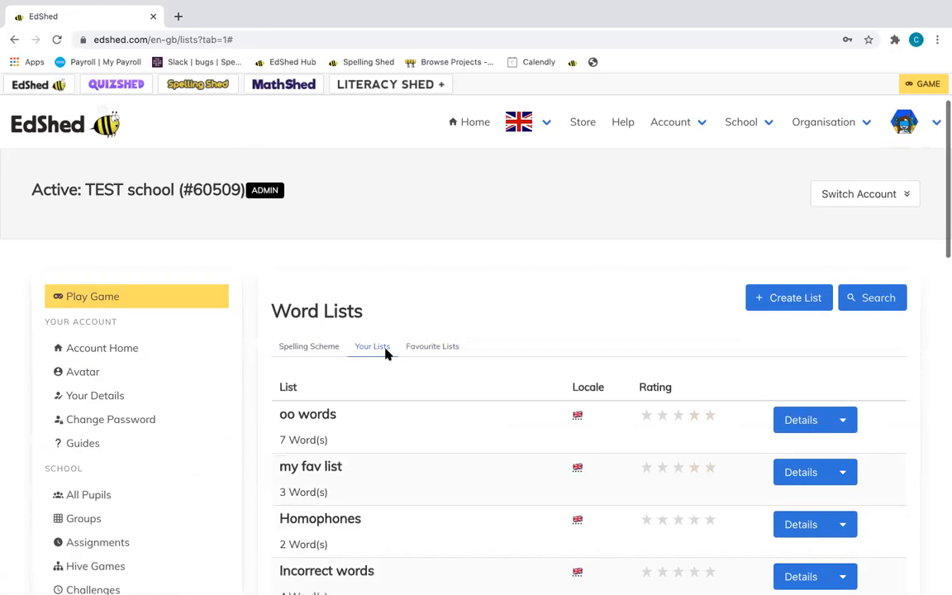
{"action": "scroll", "coordinate": [385, 354], "scroll_direction": "down", "scroll_amount": 3}
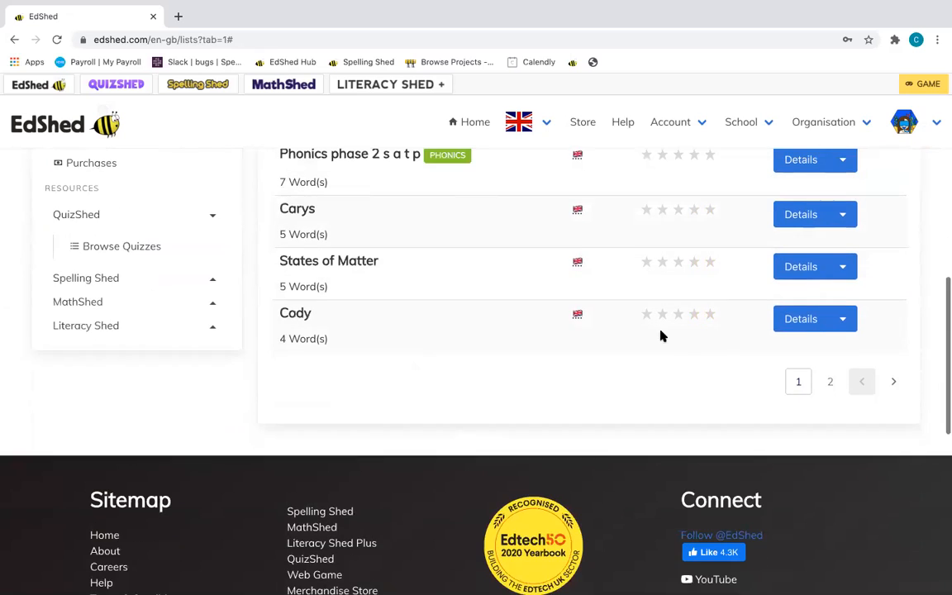
{"action": "left_click", "coordinate": [827, 384]}
{"action": "scroll", "coordinate": [661, 321], "scroll_direction": "up", "scroll_amount": 2}
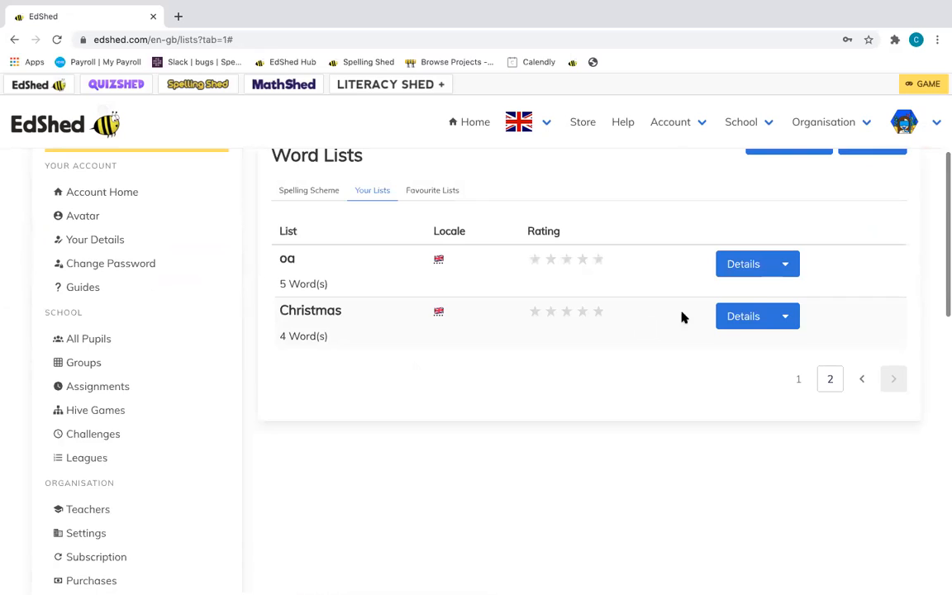
{"action": "left_click", "coordinate": [748, 317]}
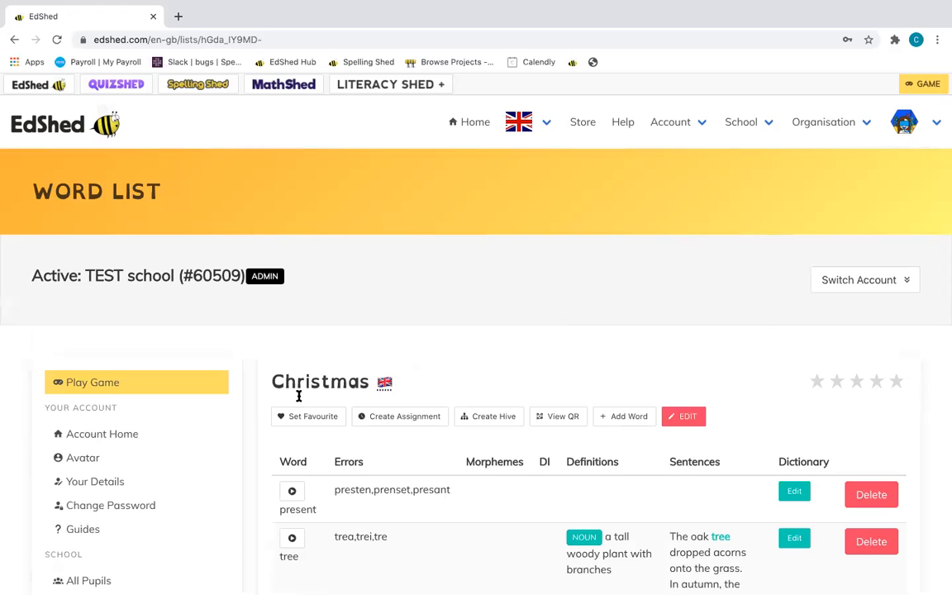
View the teachers for whom the Christmas list can be set as a favourite, then close the favourite options.
{"action": "left_click", "coordinate": [304, 423]}
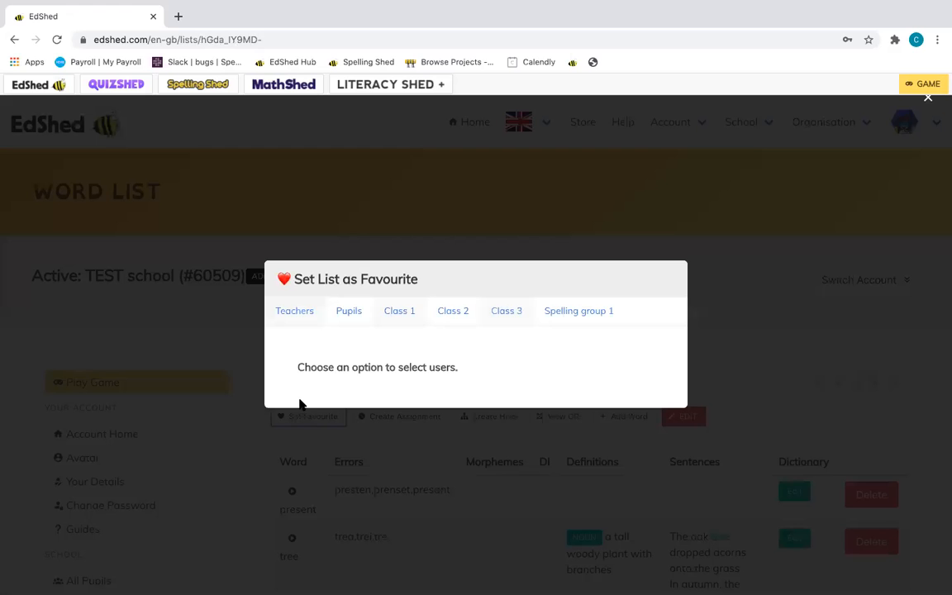
{"action": "left_click", "coordinate": [295, 314]}
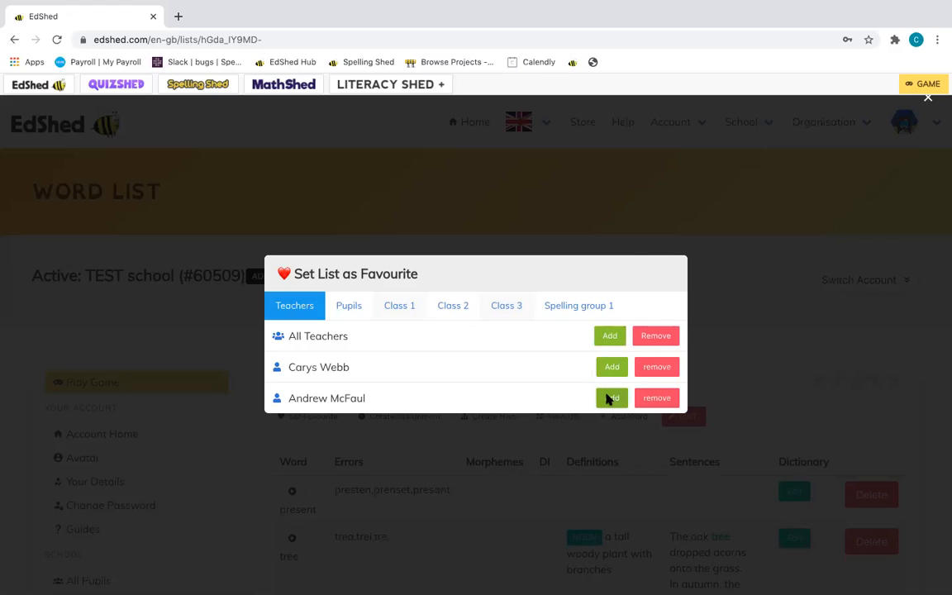
{"action": "left_click", "coordinate": [587, 117]}
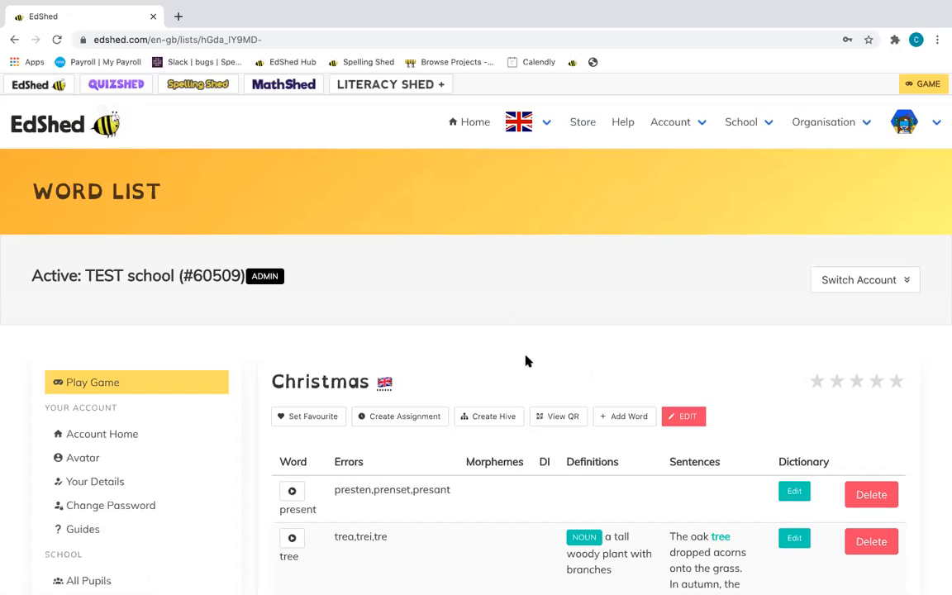
Open the school's Assignments page and review the current assignments.
{"action": "scroll", "coordinate": [525, 361], "scroll_direction": "down", "scroll_amount": 2}
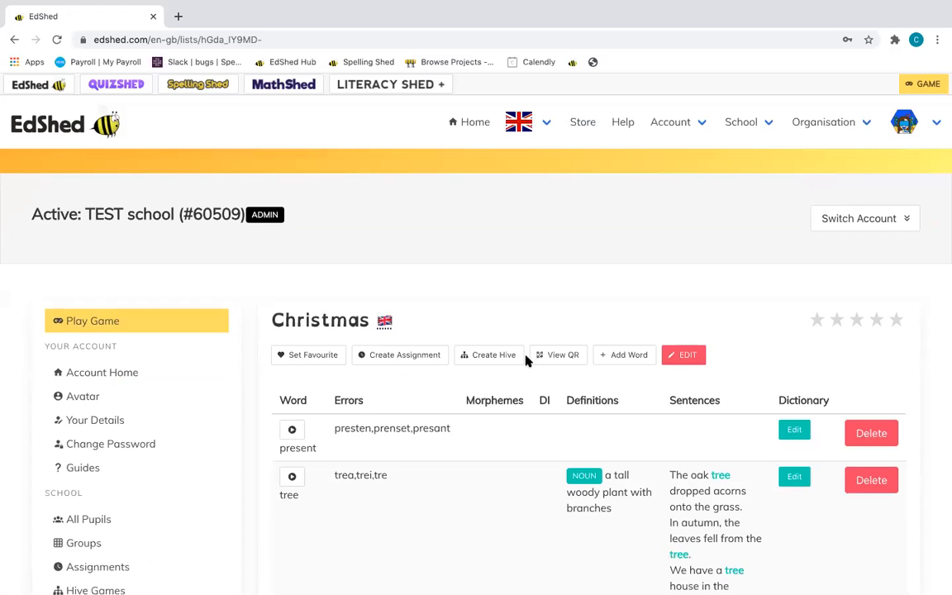
{"action": "scroll", "coordinate": [525, 361], "scroll_direction": "down", "scroll_amount": 5}
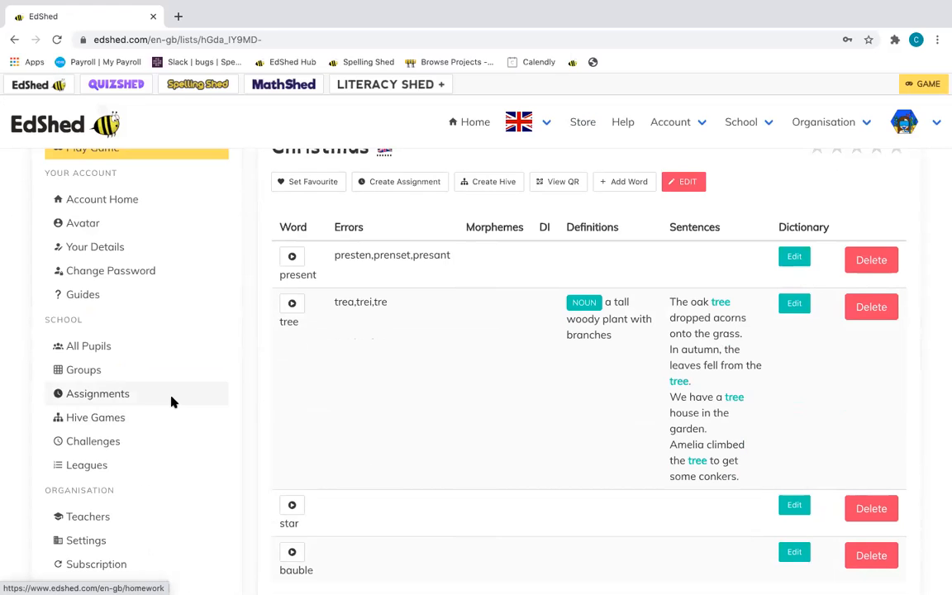
{"action": "left_click", "coordinate": [172, 401]}
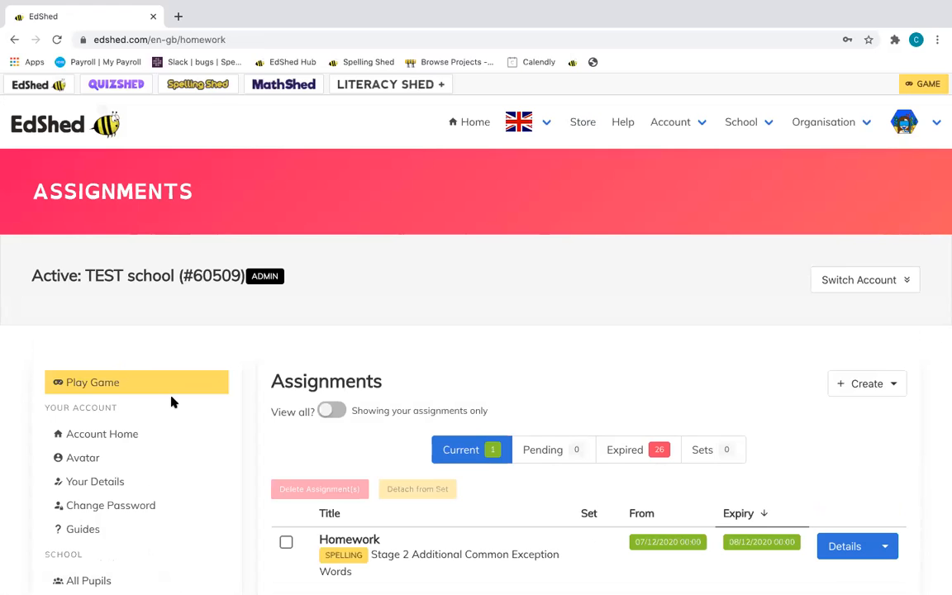
{"action": "scroll", "coordinate": [543, 355], "scroll_direction": "down", "scroll_amount": 2}
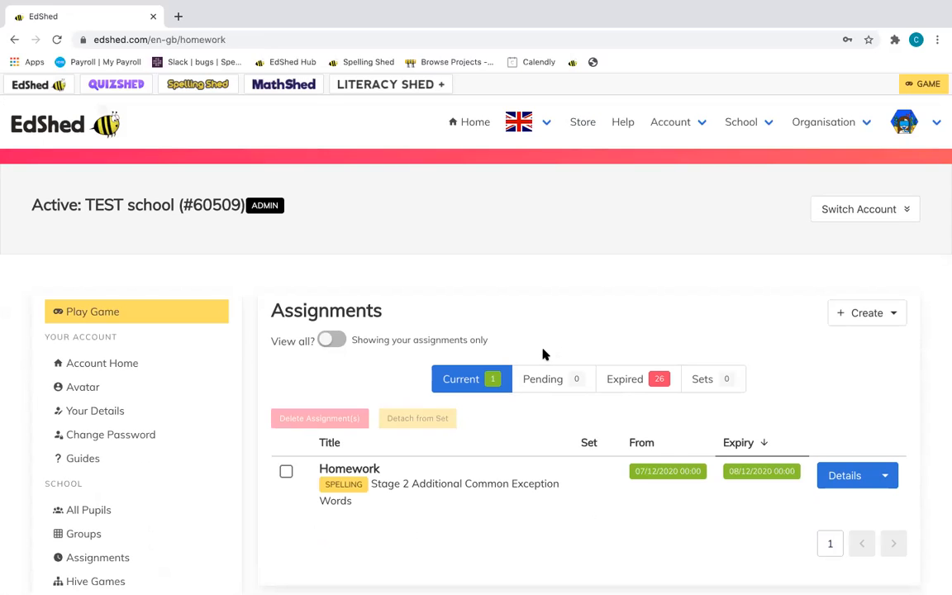
Show all assignments for the school, look through them, and switch back to own assignments only.
{"action": "left_click", "coordinate": [328, 344]}
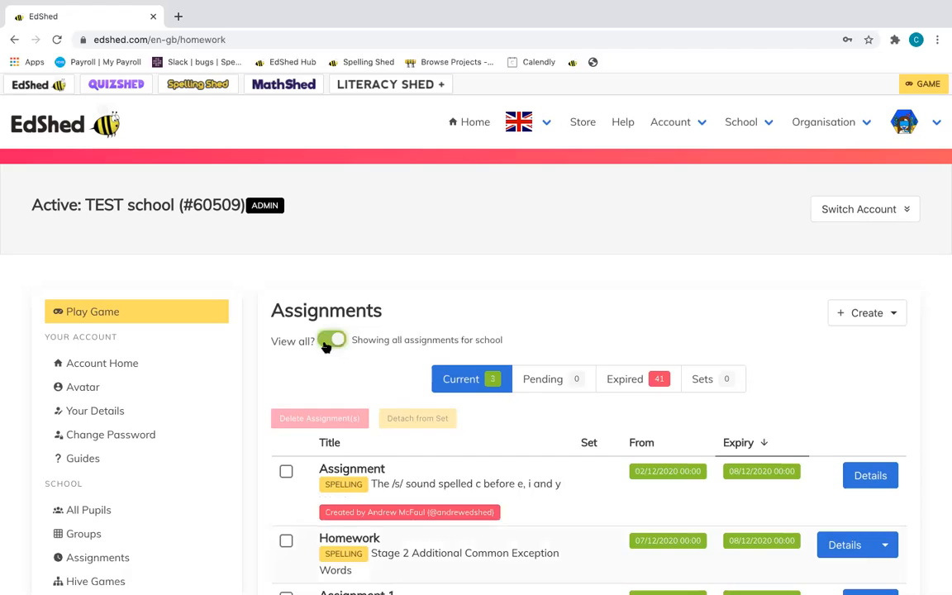
{"action": "scroll", "coordinate": [327, 347], "scroll_direction": "down", "scroll_amount": 3}
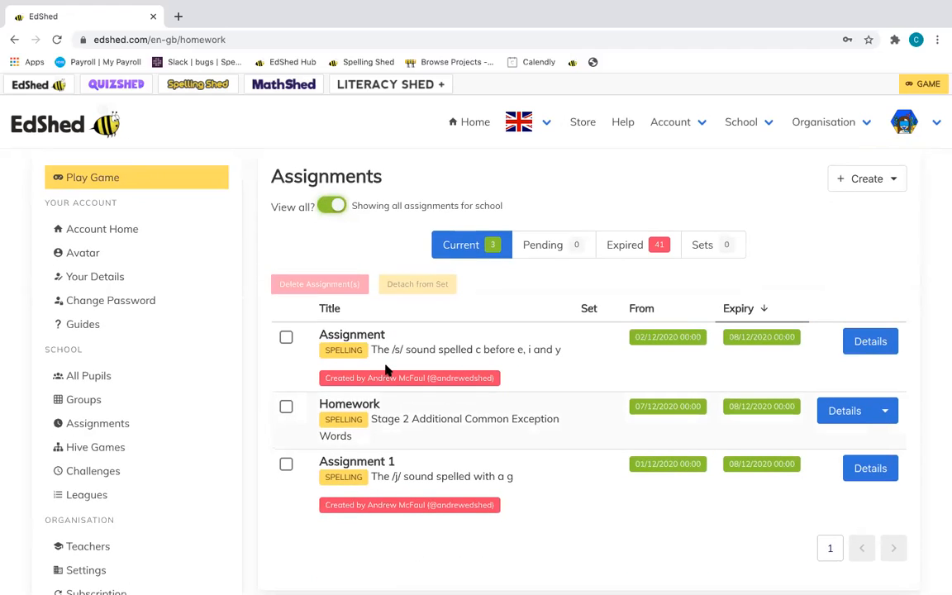
{"action": "left_click", "coordinate": [333, 207]}
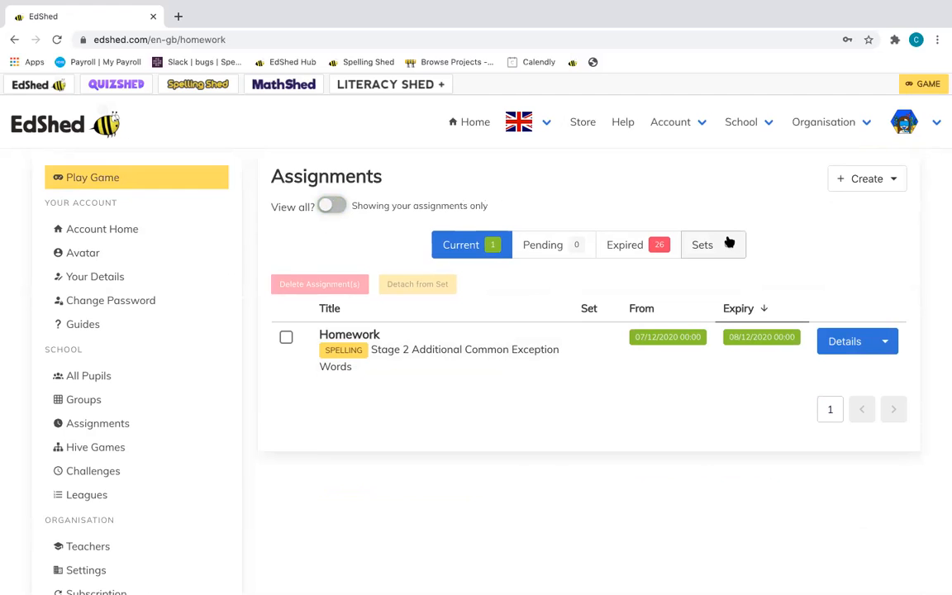
{"action": "scroll", "coordinate": [888, 205], "scroll_direction": "up", "scroll_amount": 1}
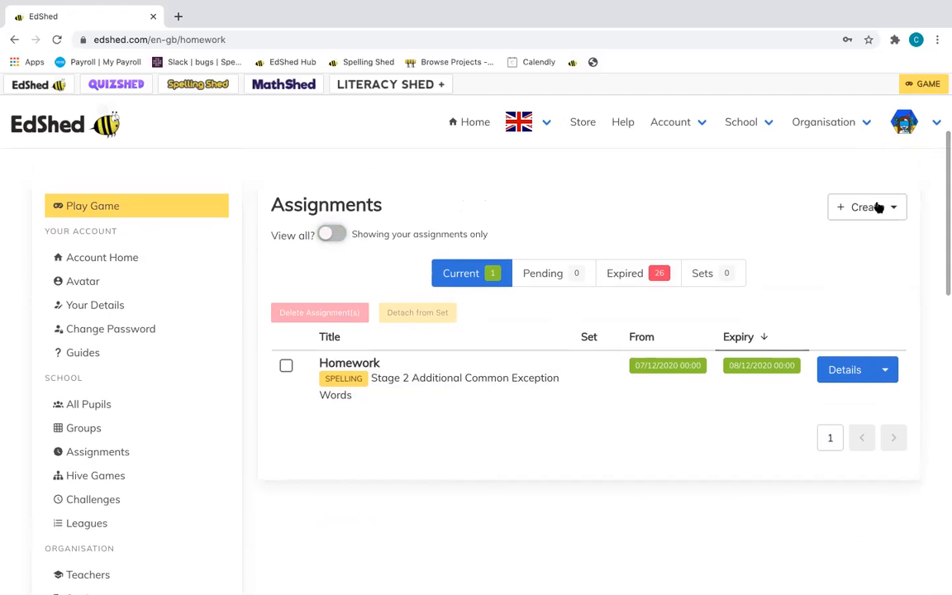
Create a single assignment and title it "Homework week 11".
{"action": "left_click", "coordinate": [888, 208]}
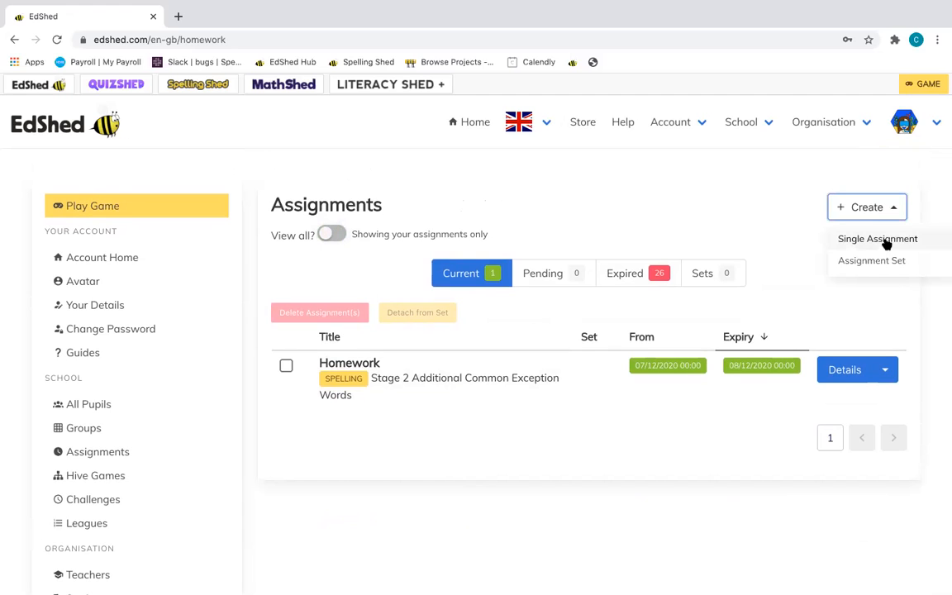
{"action": "left_click", "coordinate": [886, 244]}
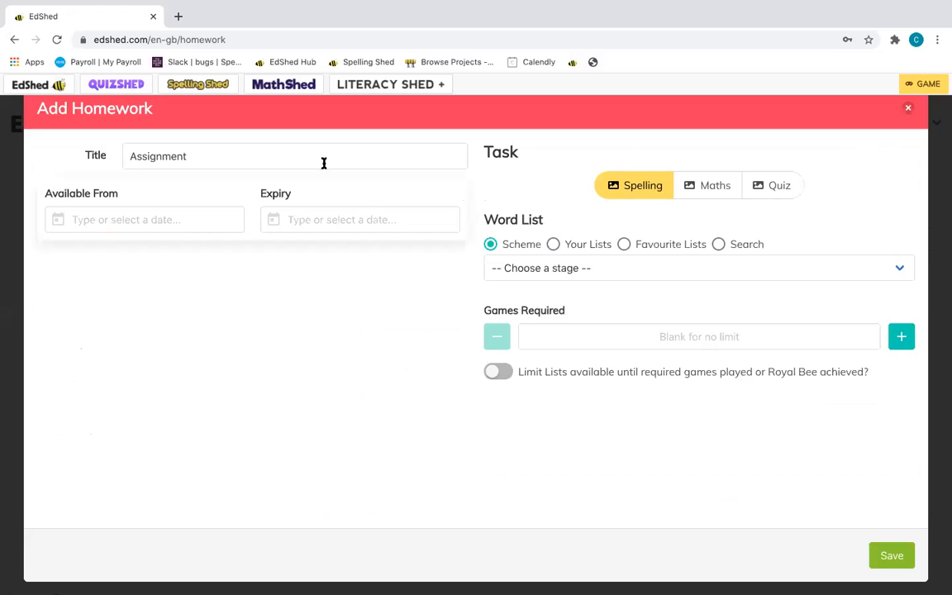
{"action": "left_click", "coordinate": [203, 154]}
{"action": "left_click_drag", "start_coordinate": [203, 154], "coordinate": [111, 131]}
{"action": "key", "text": "BackSpace"}
{"action": "type", "text": "Homework week 11"}
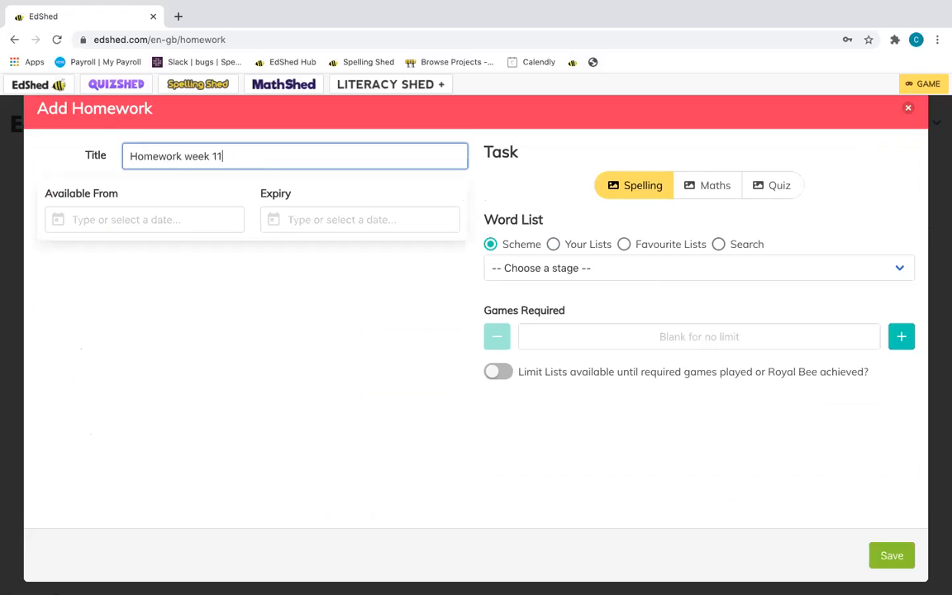
Make the homework available from 07/12/2020 00:00 and set its expiry to 11/12/2020 00:00.
{"action": "left_click", "coordinate": [186, 223]}
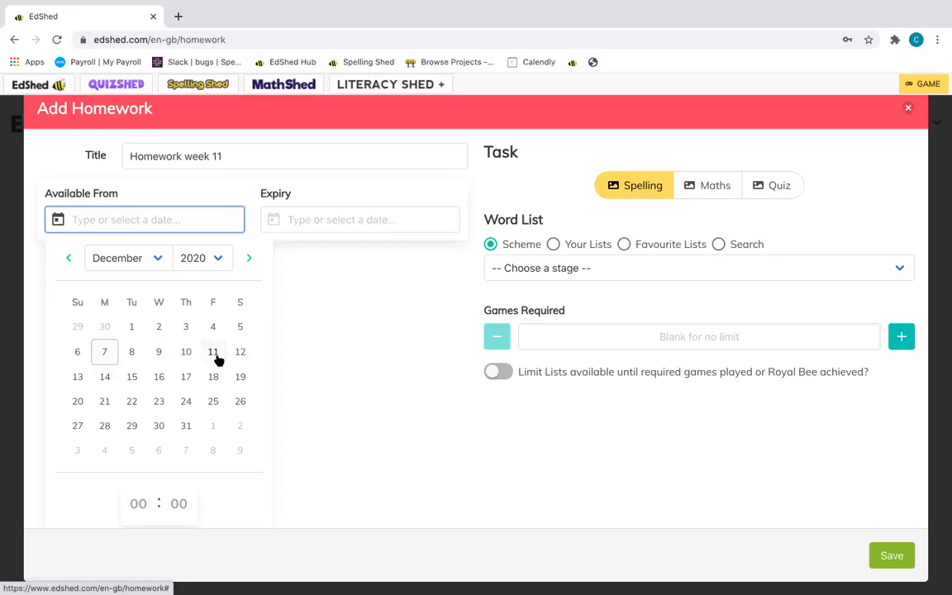
{"action": "left_click", "coordinate": [105, 354]}
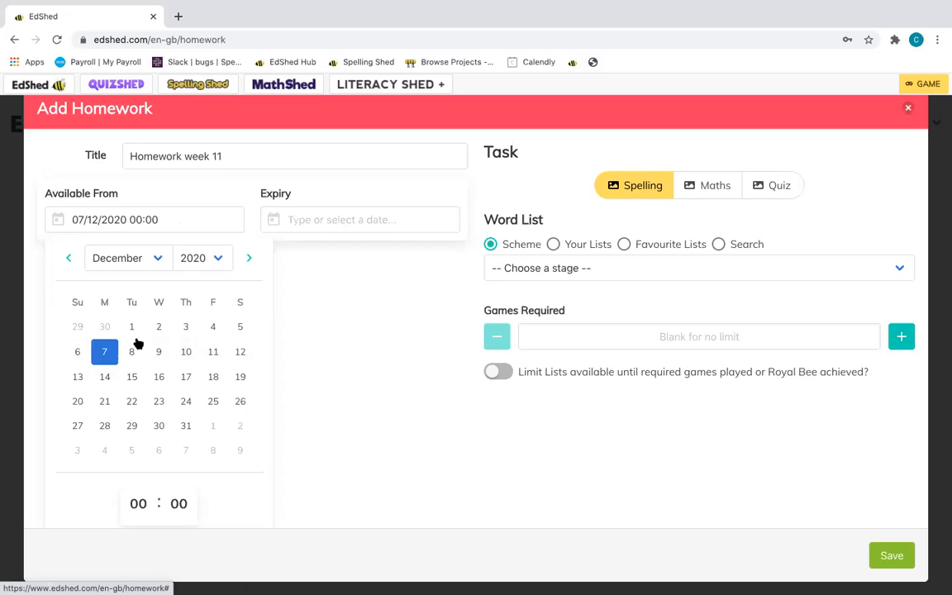
{"action": "left_click", "coordinate": [339, 221]}
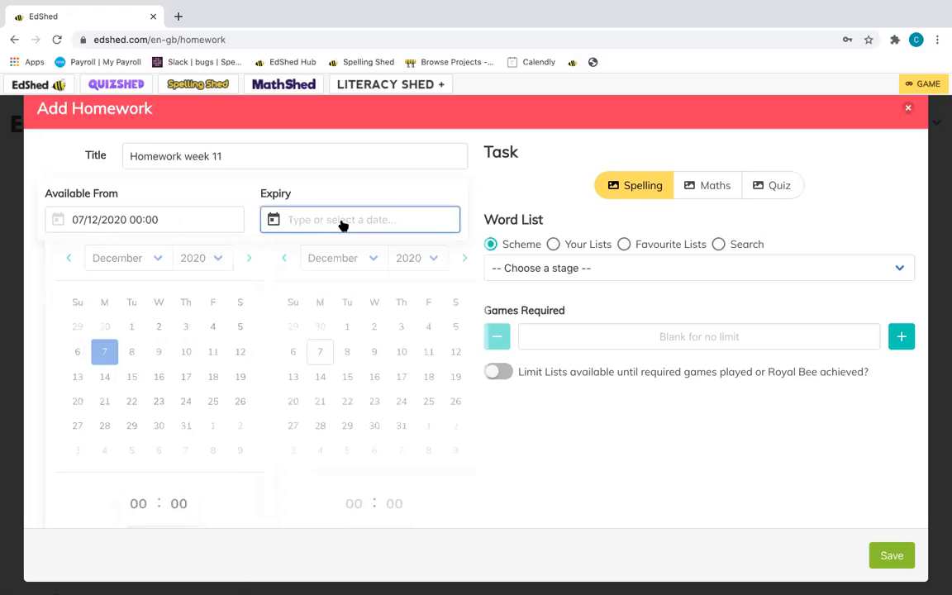
{"action": "left_click", "coordinate": [426, 355]}
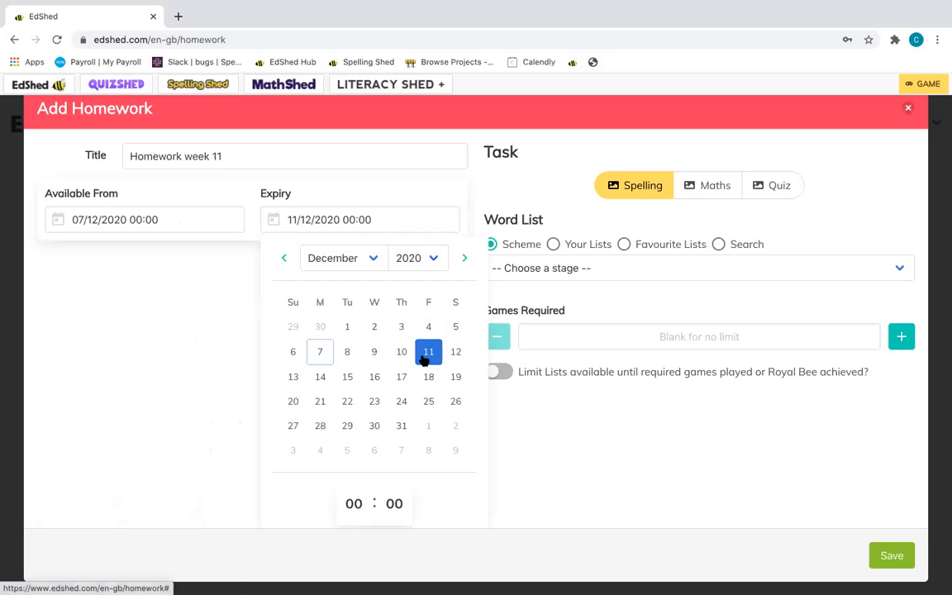
{"action": "left_click", "coordinate": [153, 371]}
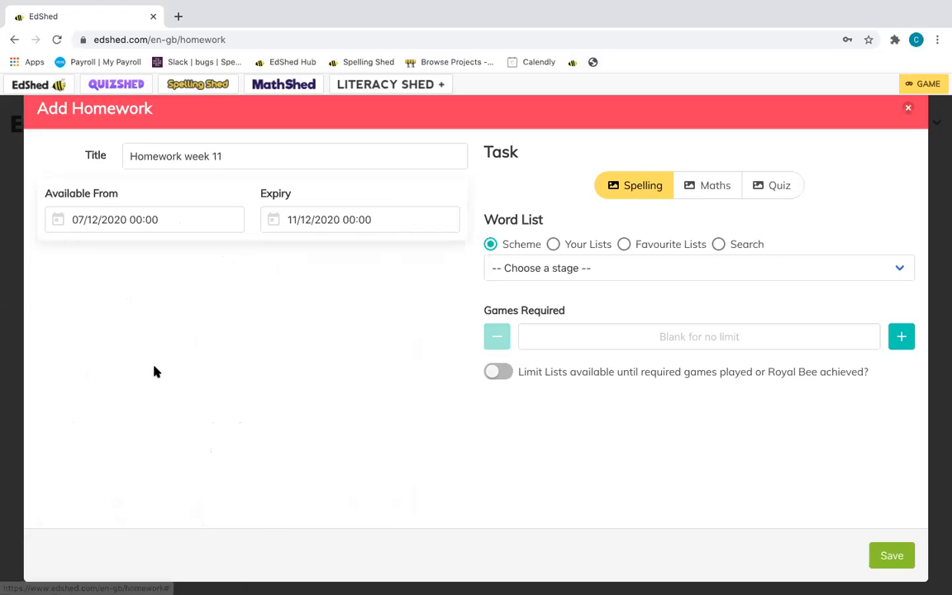
Choose Stage 1 of the scheme for the spelling task and look through its word lists.
{"action": "left_click", "coordinate": [537, 269]}
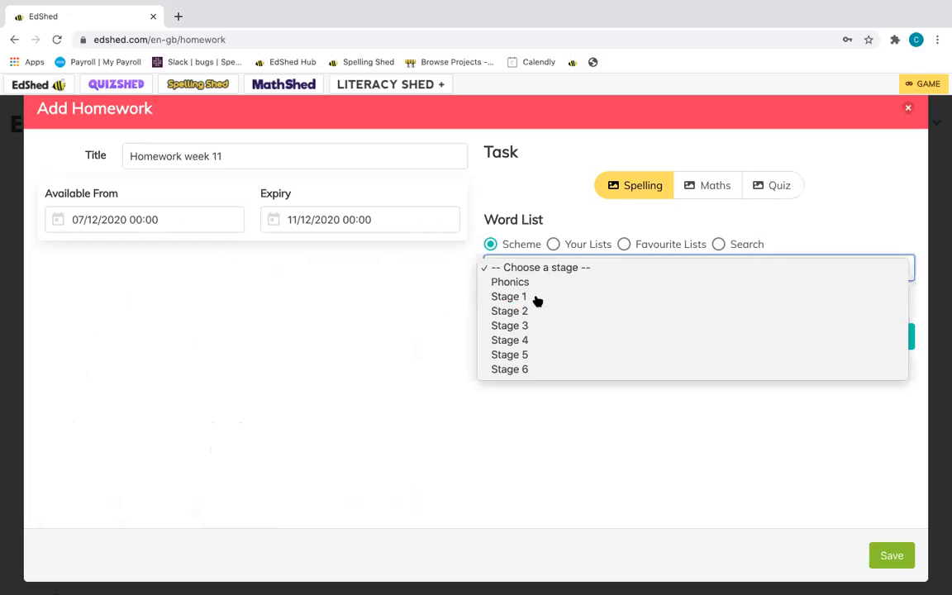
{"action": "left_click", "coordinate": [537, 294]}
{"action": "left_click", "coordinate": [538, 305]}
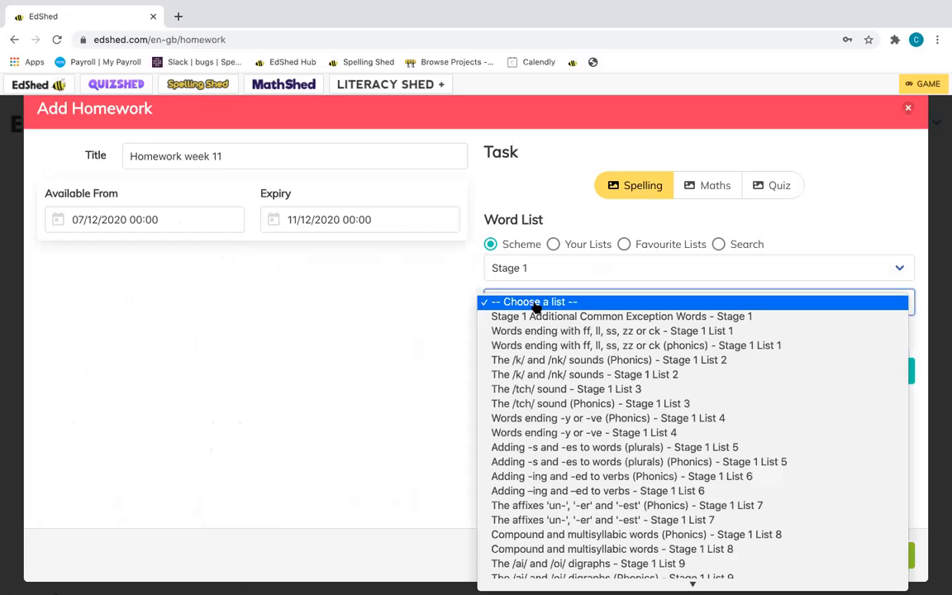
{"action": "left_click", "coordinate": [537, 273]}
Switch the word list source to Your Lists and then Favourite Lists, viewing the lists each offers.
{"action": "left_click", "coordinate": [570, 248]}
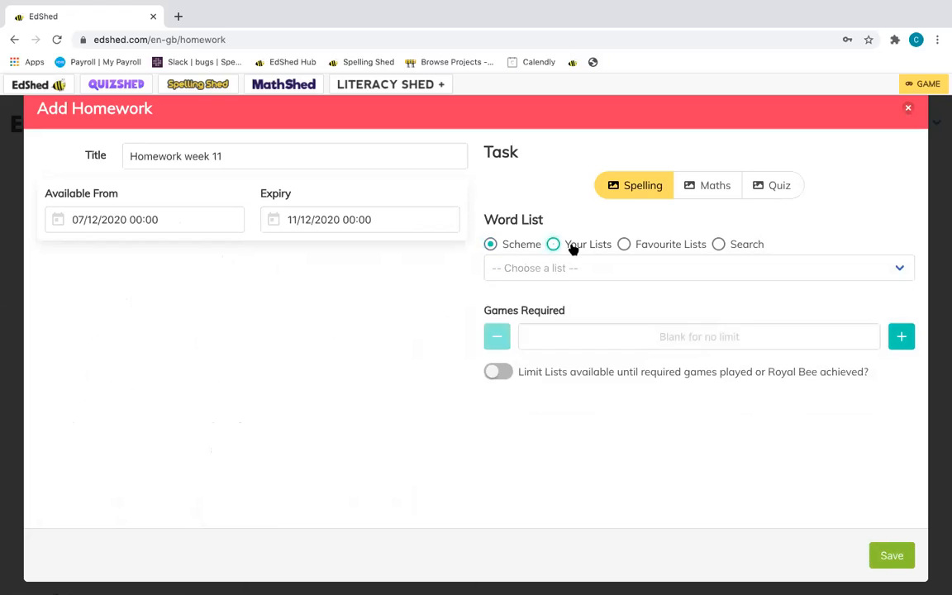
{"action": "left_click", "coordinate": [569, 267]}
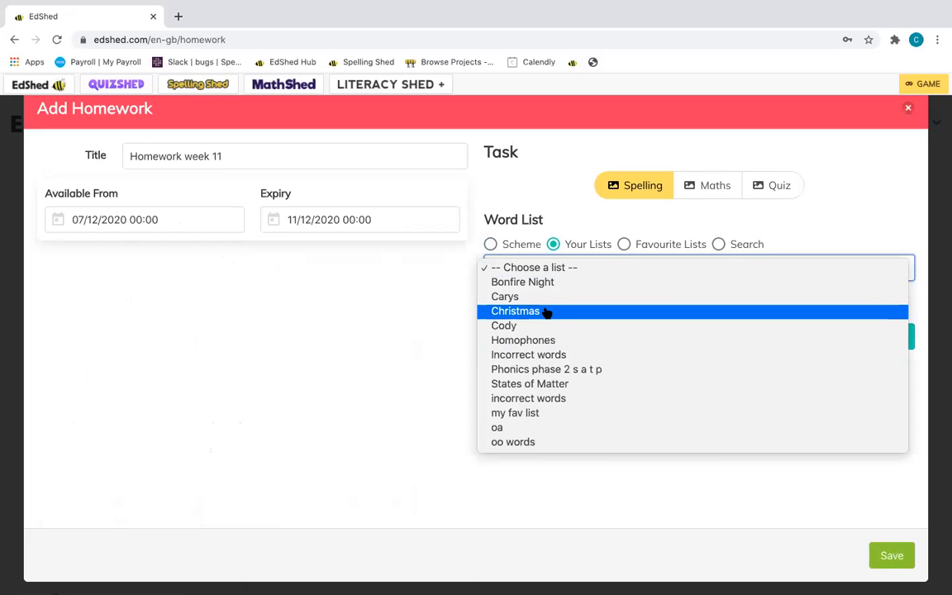
{"action": "left_click", "coordinate": [639, 249]}
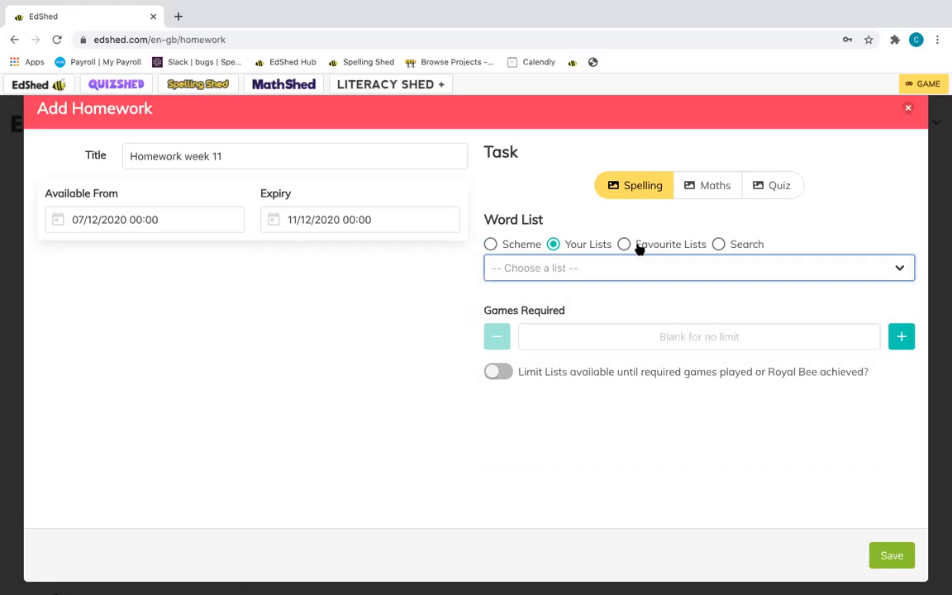
{"action": "left_click", "coordinate": [623, 247]}
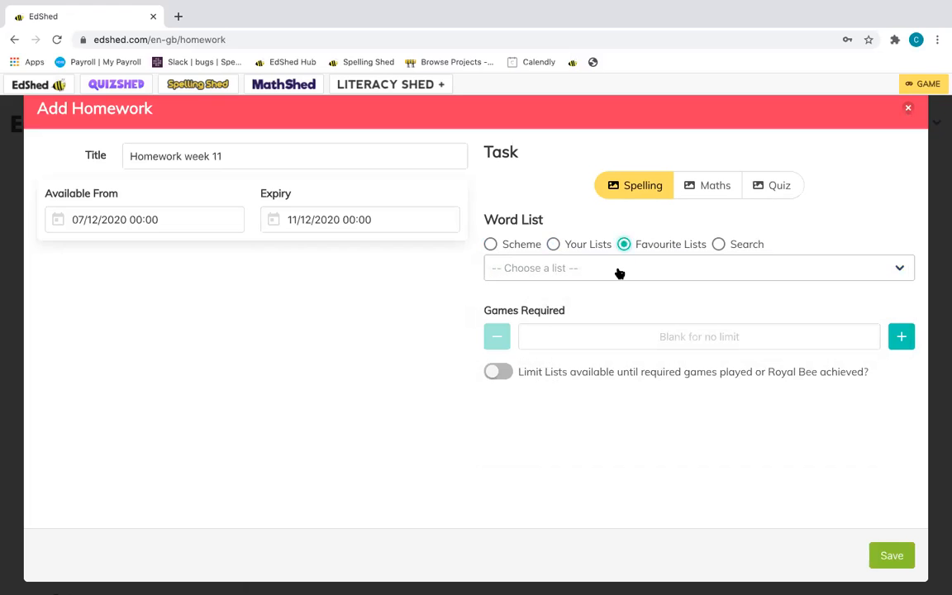
{"action": "left_click", "coordinate": [619, 272]}
{"action": "left_click", "coordinate": [628, 245]}
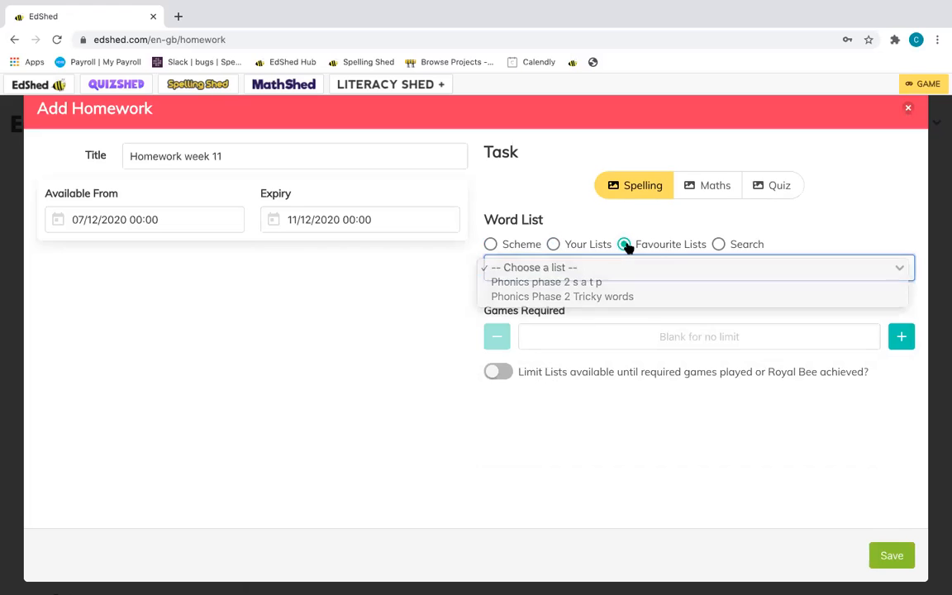
Switch the homework task to Maths and look through the fluency games for Number Bonds, Times Tables and Powers of 10.
{"action": "left_click", "coordinate": [699, 189]}
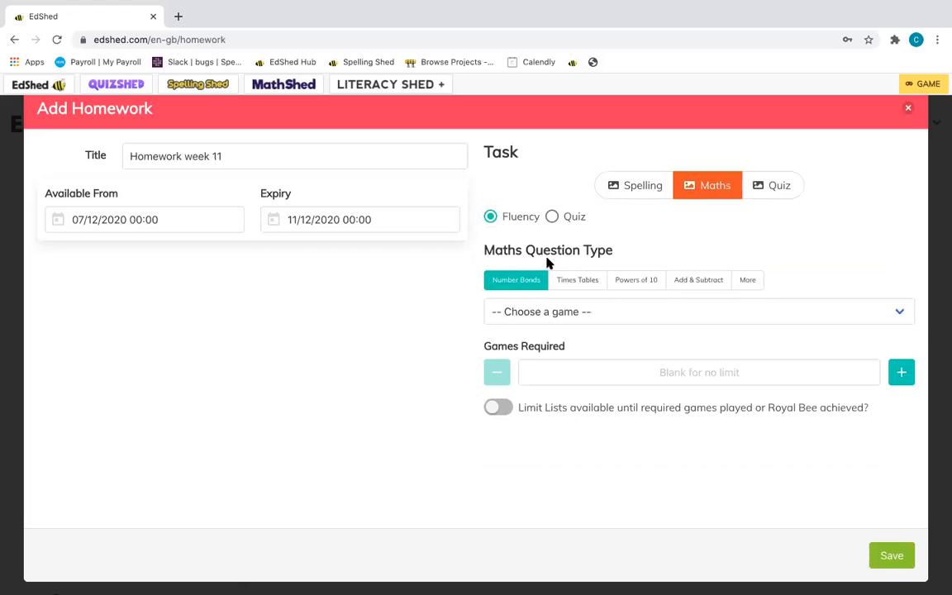
{"action": "left_click", "coordinate": [571, 315]}
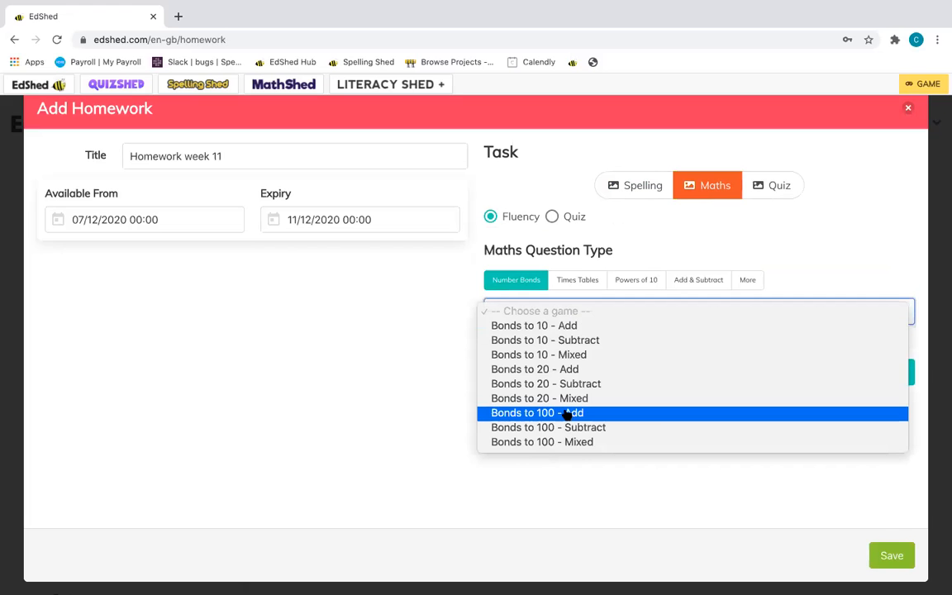
{"action": "right_click", "coordinate": [593, 281]}
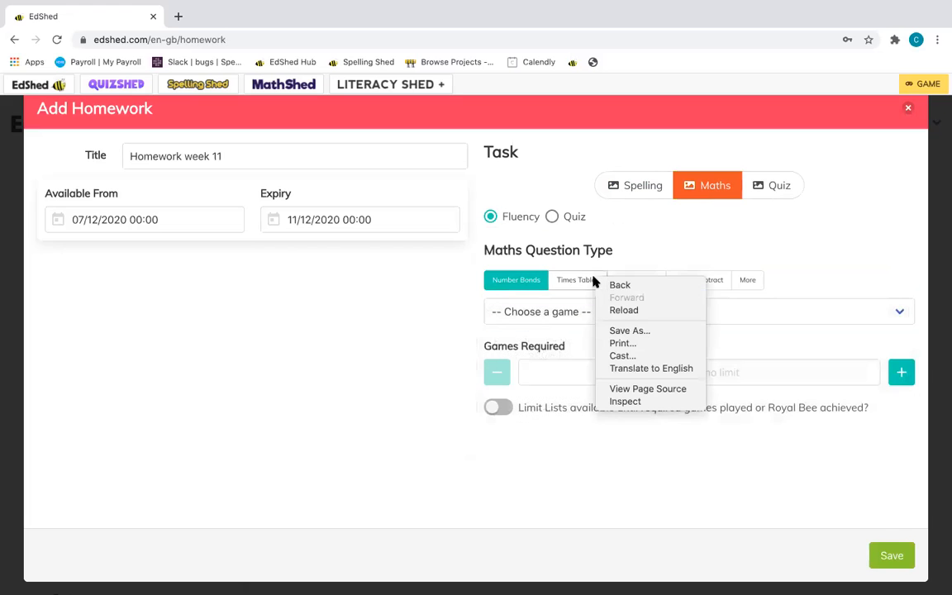
{"action": "left_click", "coordinate": [574, 281]}
{"action": "left_click", "coordinate": [575, 279]}
{"action": "left_click", "coordinate": [578, 304]}
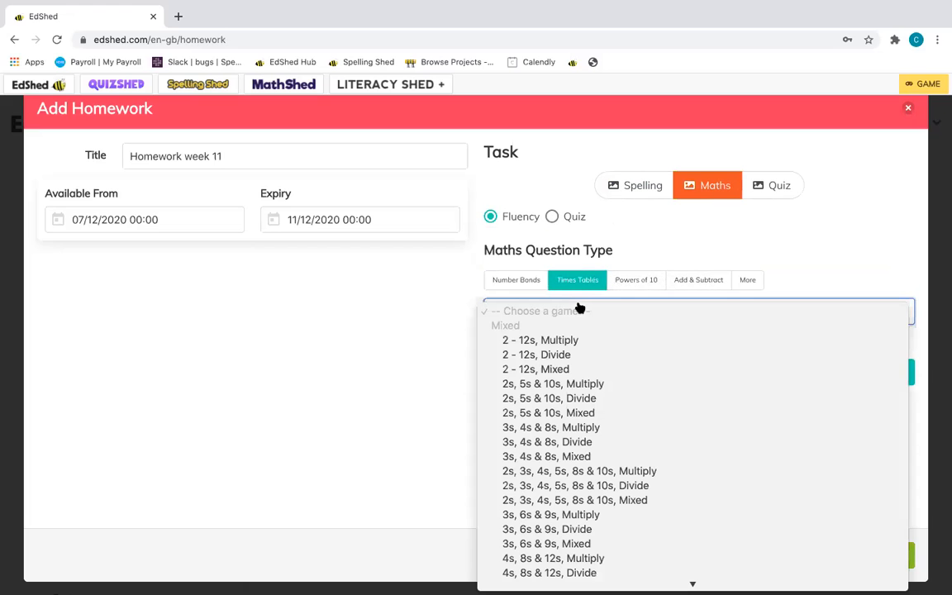
{"action": "left_click", "coordinate": [594, 277]}
{"action": "left_click", "coordinate": [624, 278]}
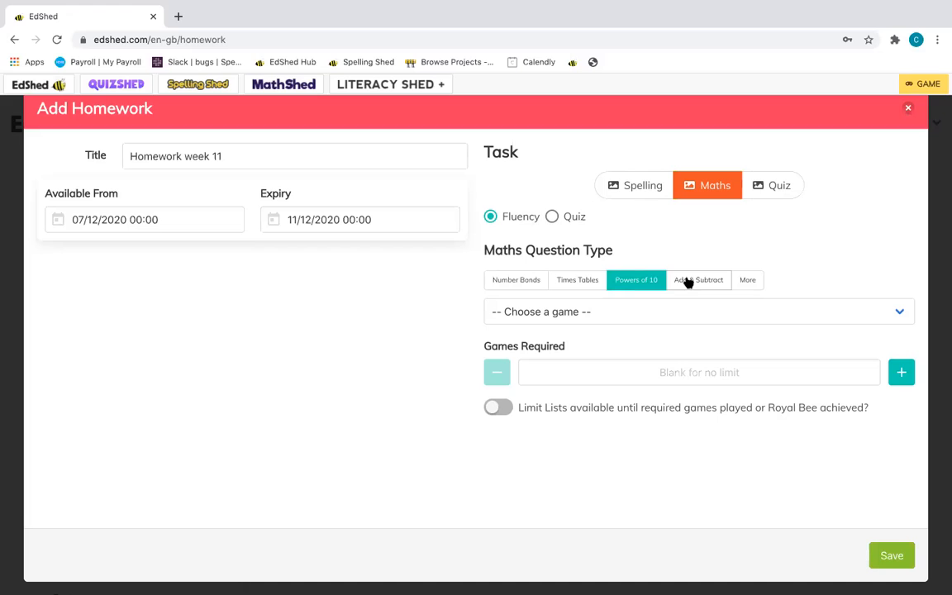
Browse the maths quizzes down to Year 1, Autumn Term, Block 4, Lesson 2, and return to the term choices.
{"action": "left_click", "coordinate": [553, 218]}
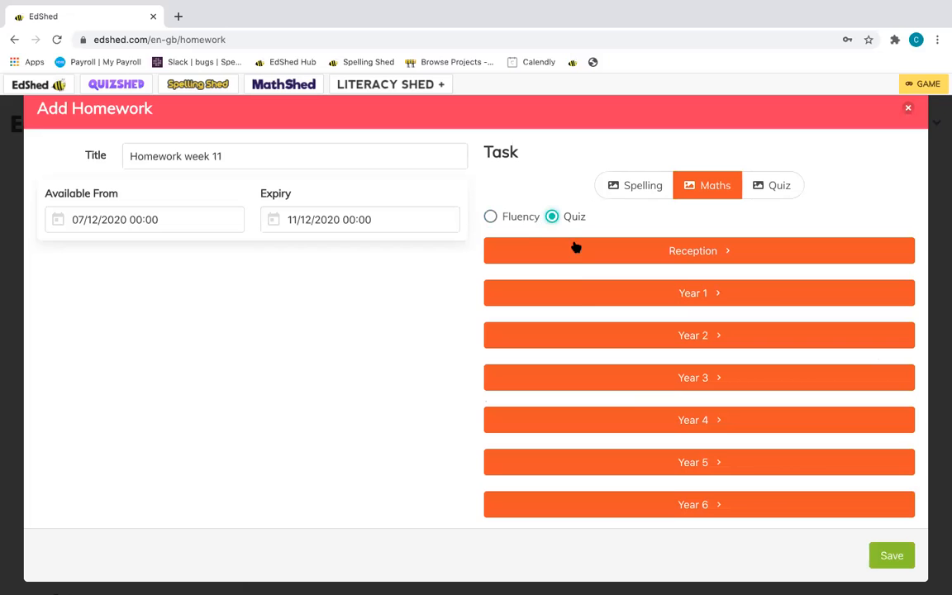
{"action": "left_click", "coordinate": [580, 299]}
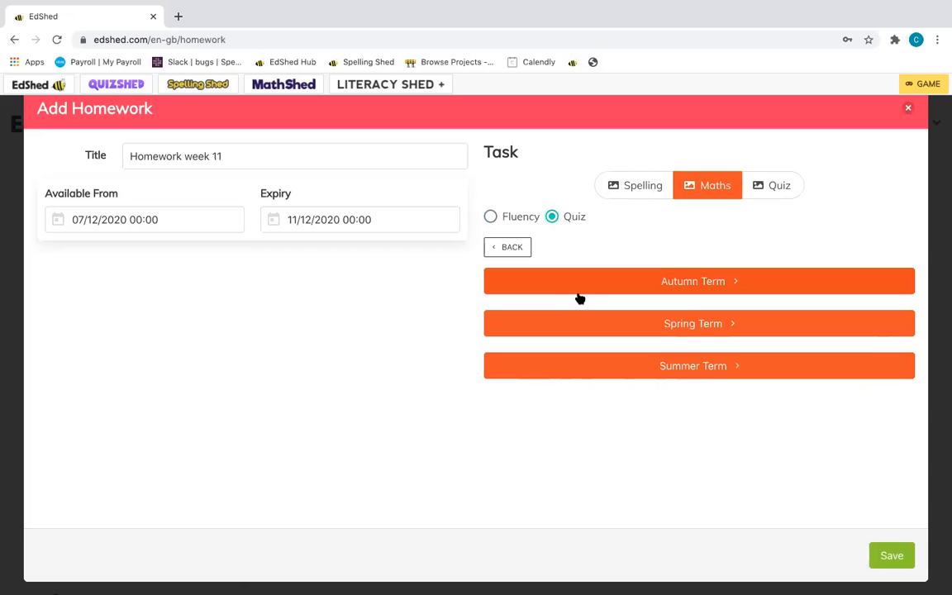
{"action": "left_click", "coordinate": [574, 285]}
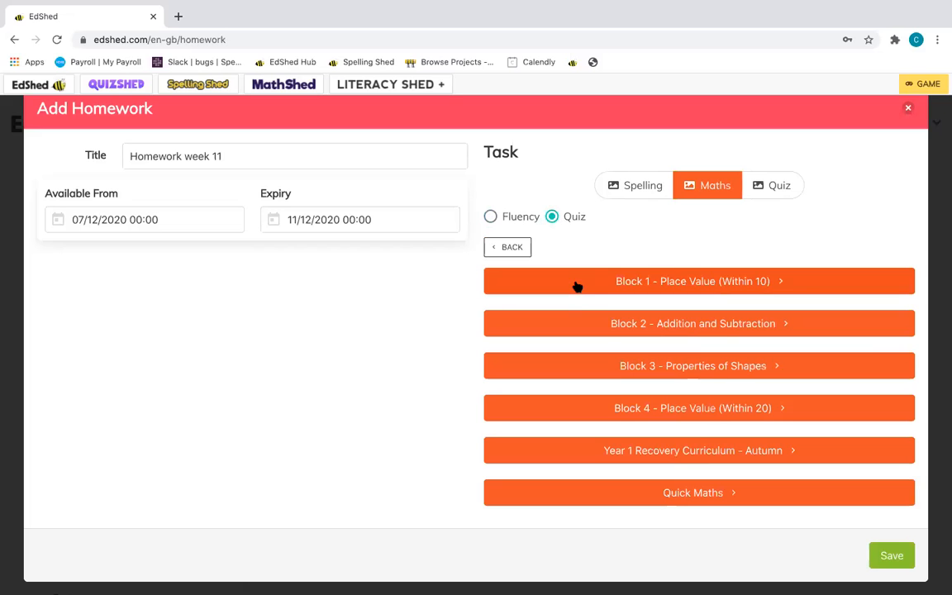
{"action": "left_click", "coordinate": [620, 415]}
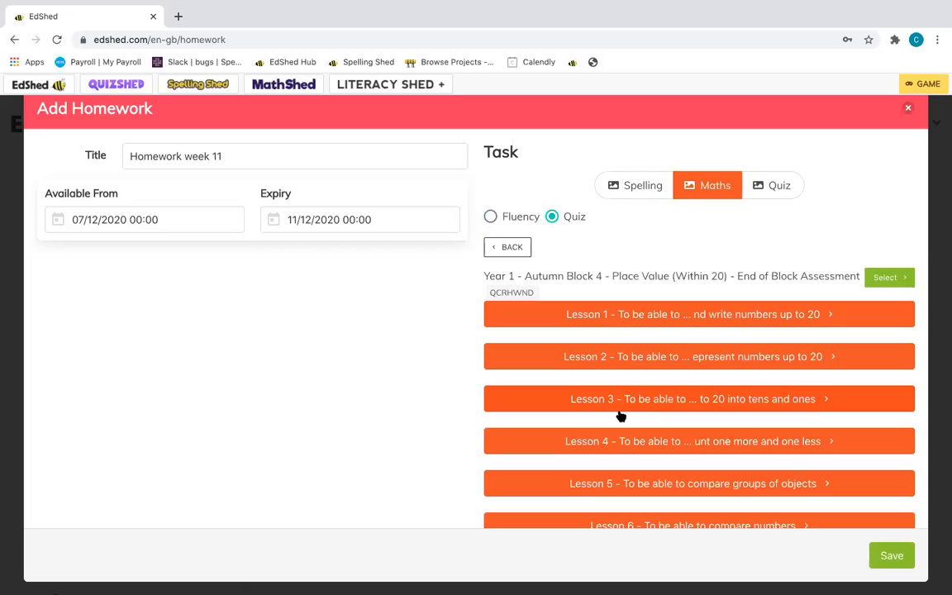
{"action": "left_click", "coordinate": [611, 357]}
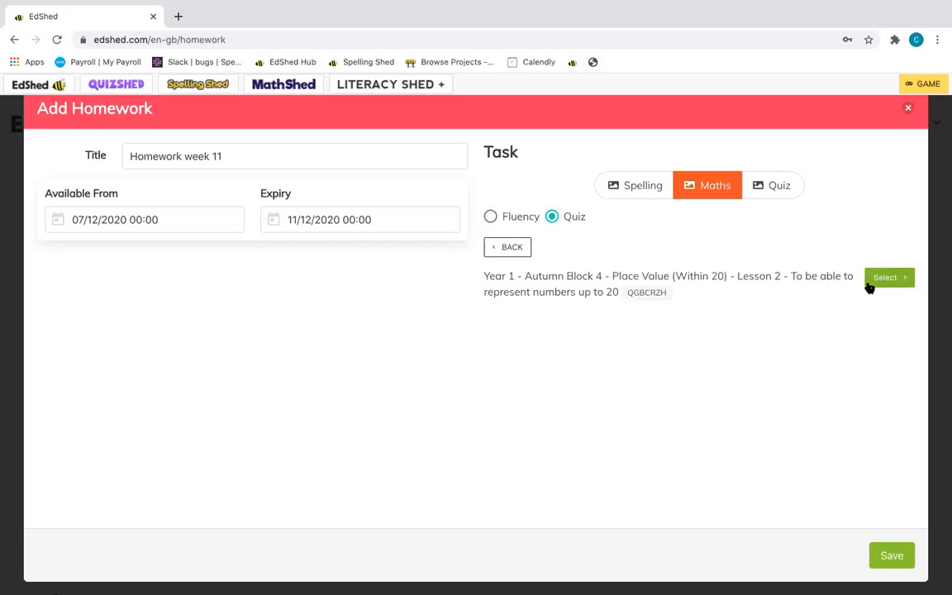
{"action": "left_click", "coordinate": [513, 248]}
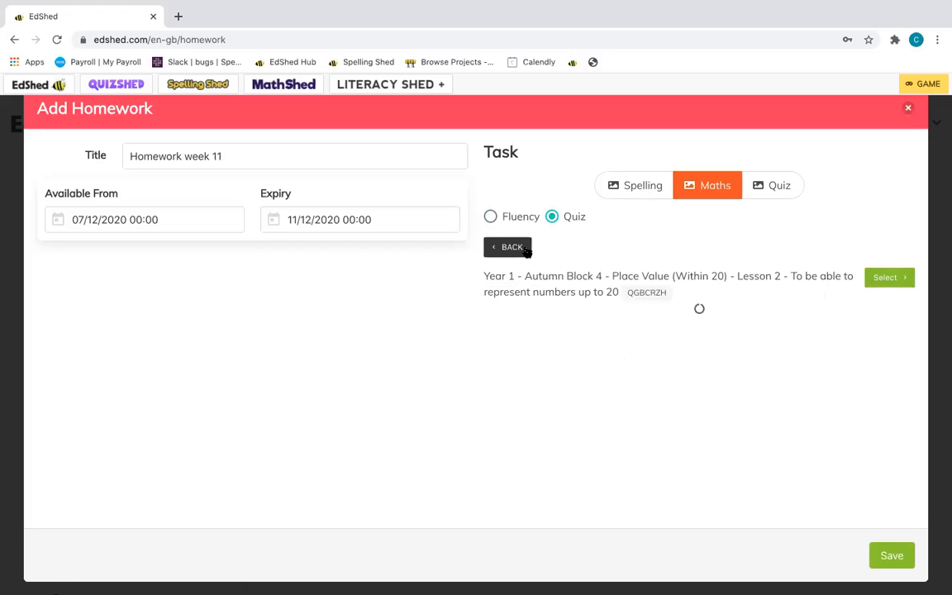
{"action": "left_click", "coordinate": [524, 250]}
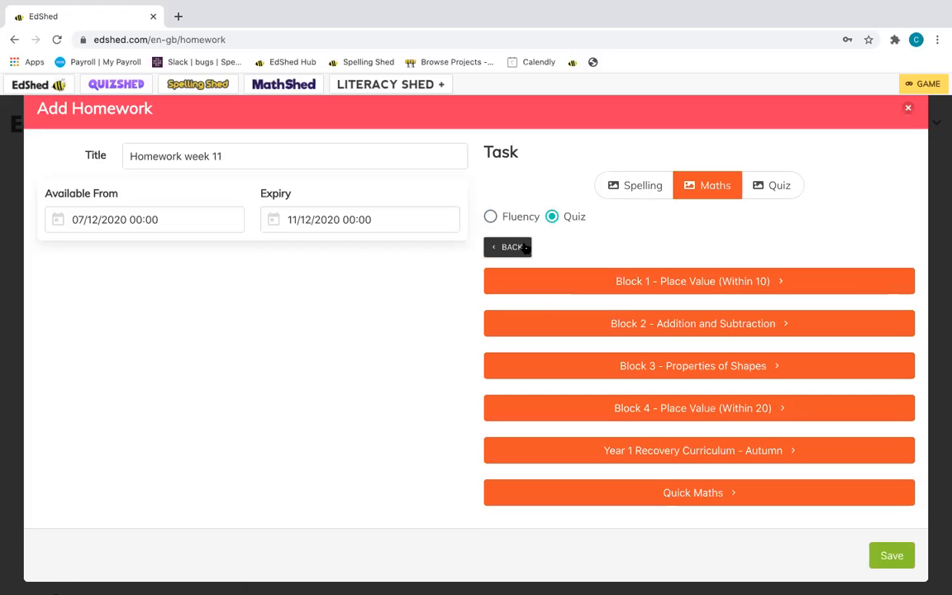
{"action": "left_click", "coordinate": [525, 249]}
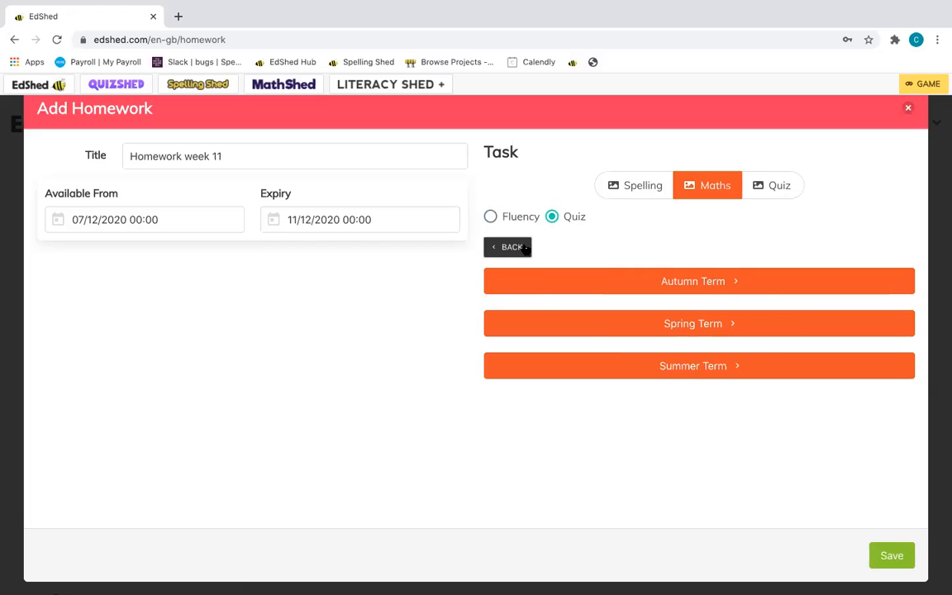
Switch between the Spelling and Maths task types, settling on Spelling for the homework.
{"action": "left_click", "coordinate": [622, 189]}
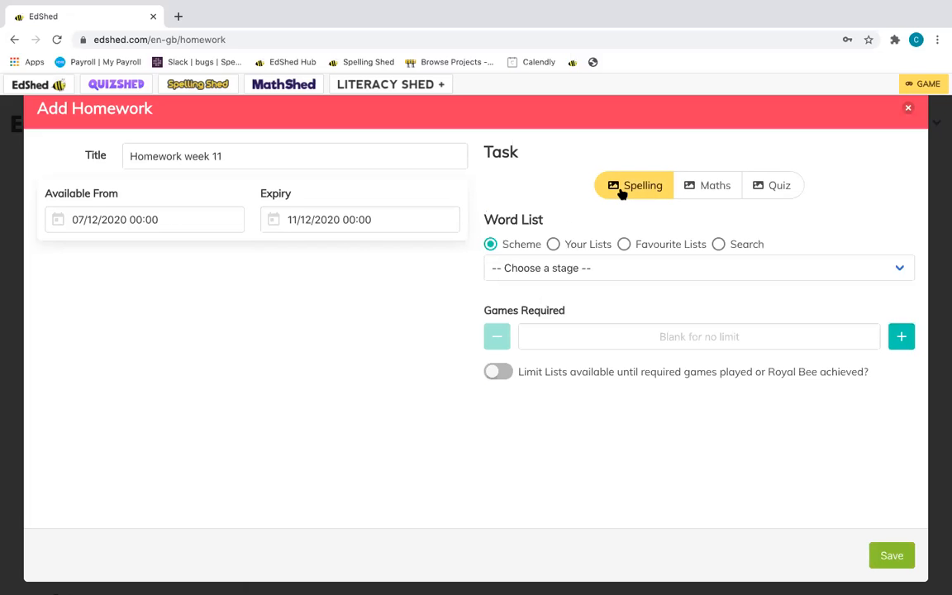
{"action": "left_click", "coordinate": [719, 188]}
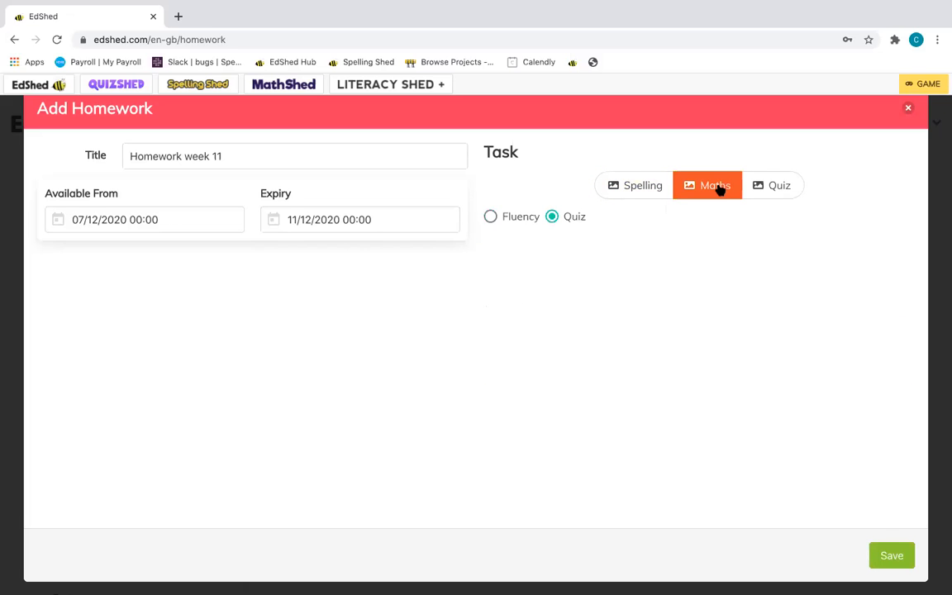
{"action": "scroll", "coordinate": [707, 230], "scroll_direction": "down", "scroll_amount": 1}
{"action": "scroll", "coordinate": [716, 251], "scroll_direction": "up", "scroll_amount": 1}
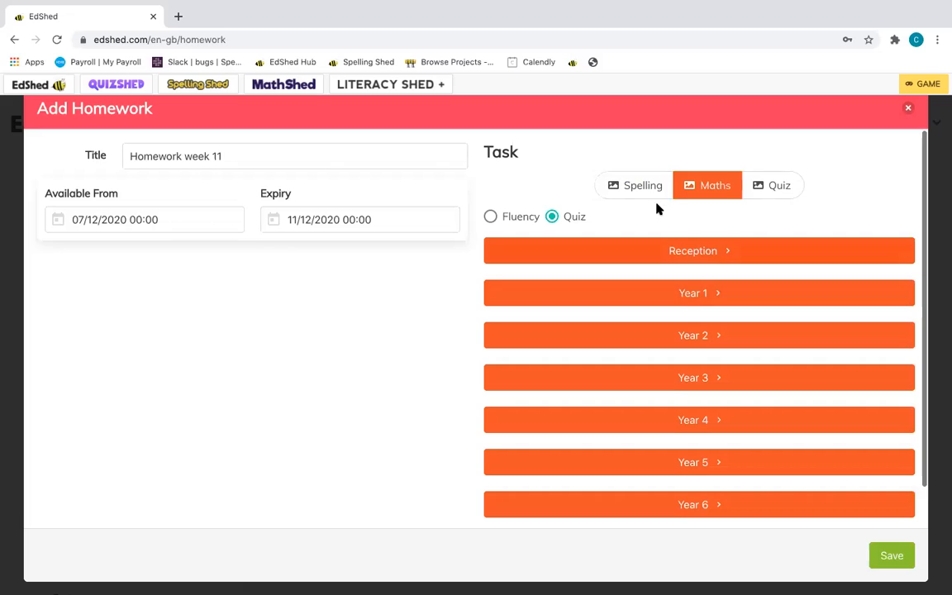
{"action": "left_click", "coordinate": [638, 187]}
{"action": "left_click", "coordinate": [687, 188]}
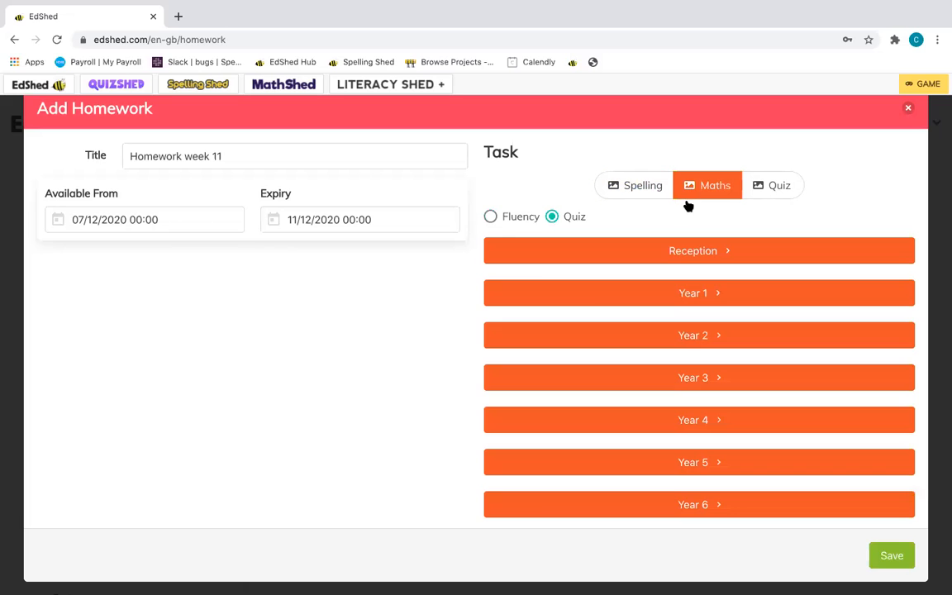
{"action": "left_click", "coordinate": [653, 187]}
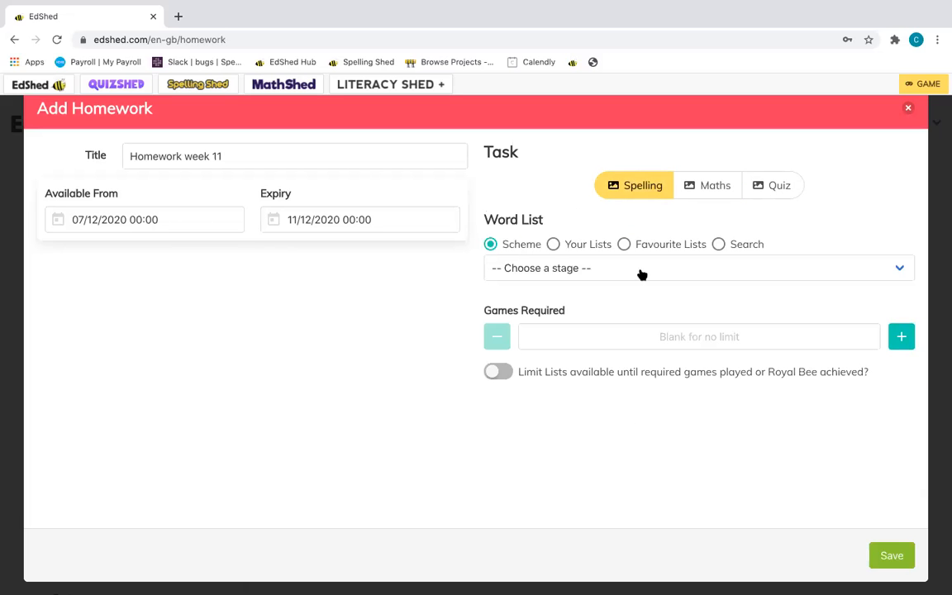
Limit the available lists until the required games are played or Royal Bee is achieved, and set the games required to 5.
{"action": "left_click", "coordinate": [638, 331]}
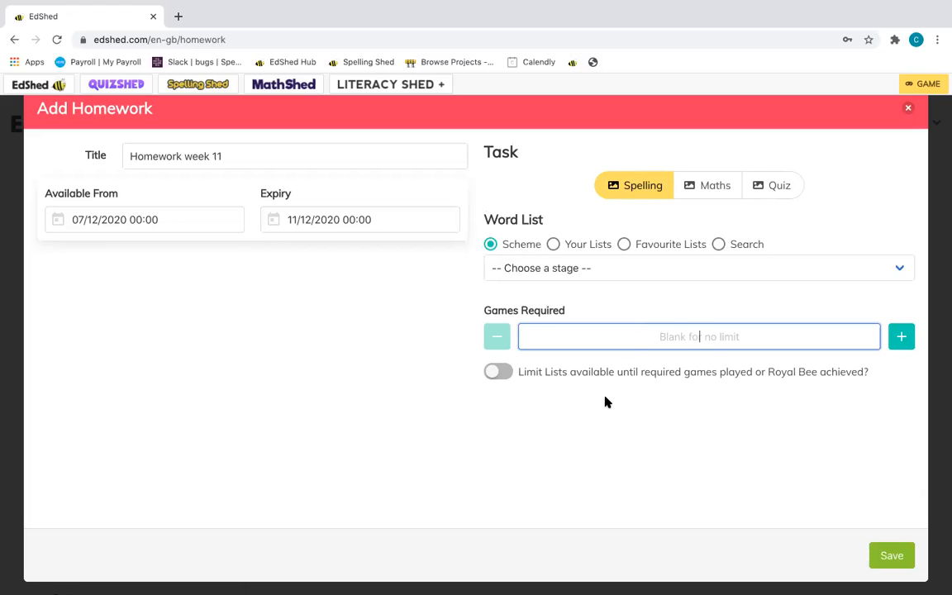
{"action": "left_click", "coordinate": [493, 376]}
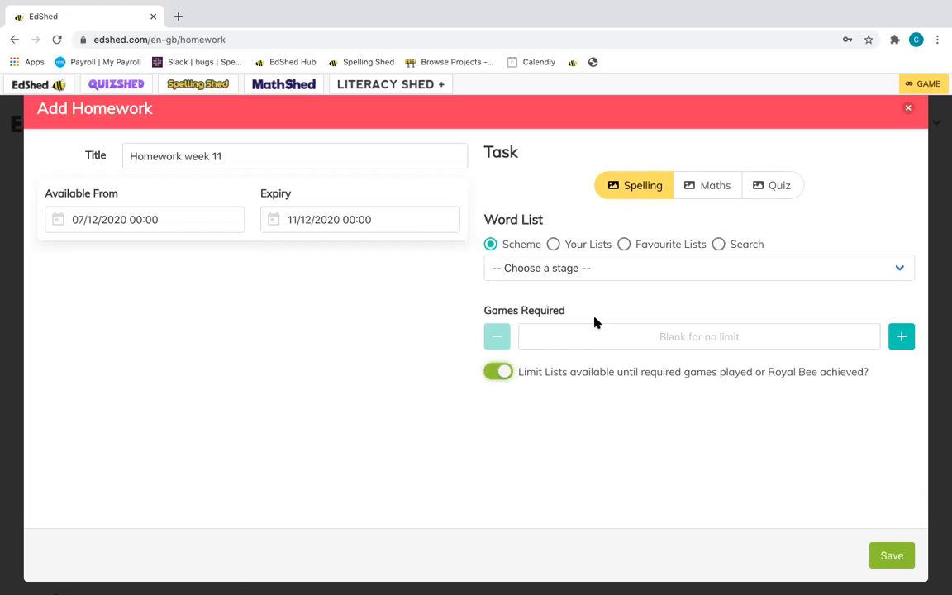
{"action": "left_click", "coordinate": [593, 345]}
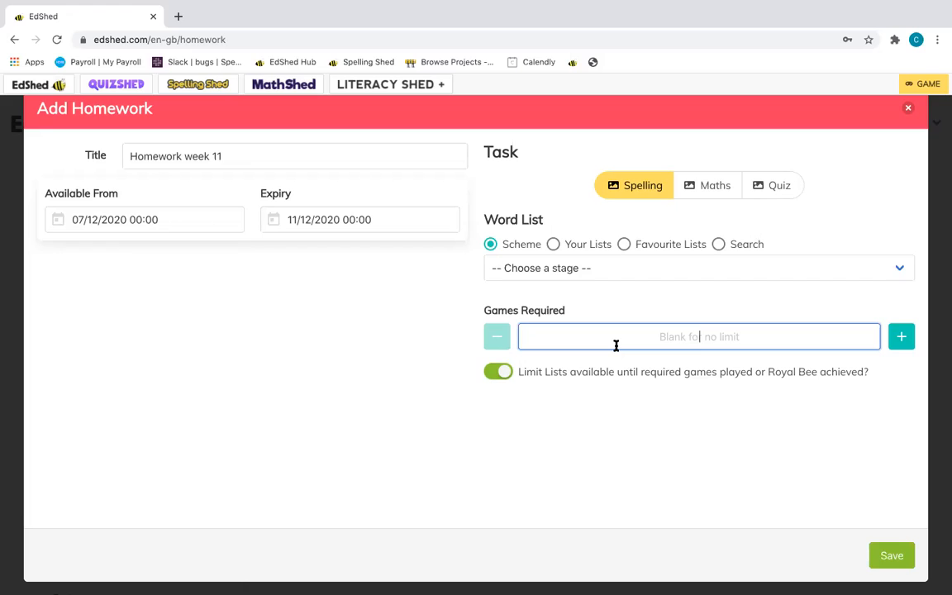
{"action": "type", "text": "5"}
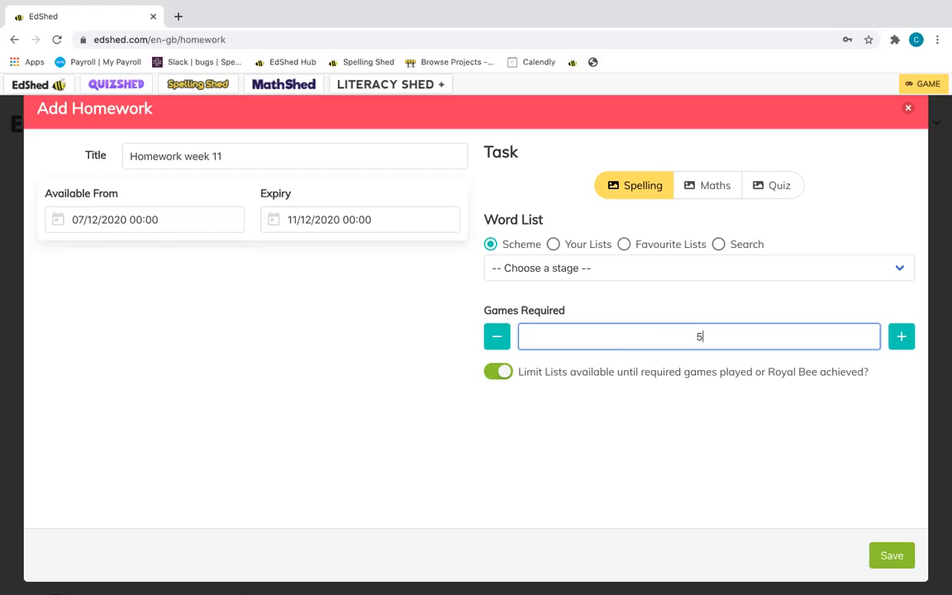
Choose the Bonfire Night word list from Your Lists as the spelling task and save the homework.
{"action": "left_click", "coordinate": [891, 558]}
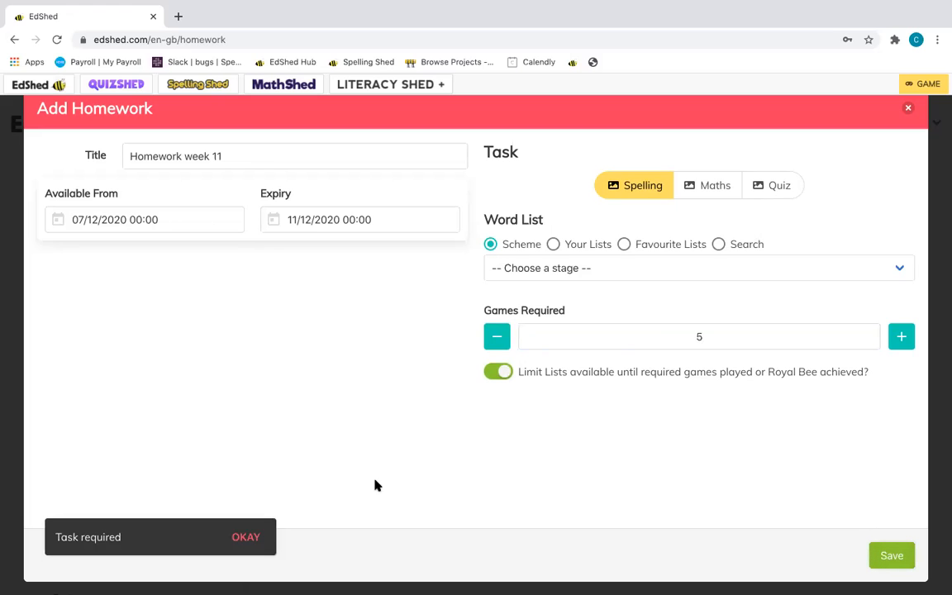
{"action": "left_click", "coordinate": [245, 537]}
{"action": "left_click", "coordinate": [583, 247]}
{"action": "left_click", "coordinate": [557, 267]}
{"action": "left_click", "coordinate": [557, 281]}
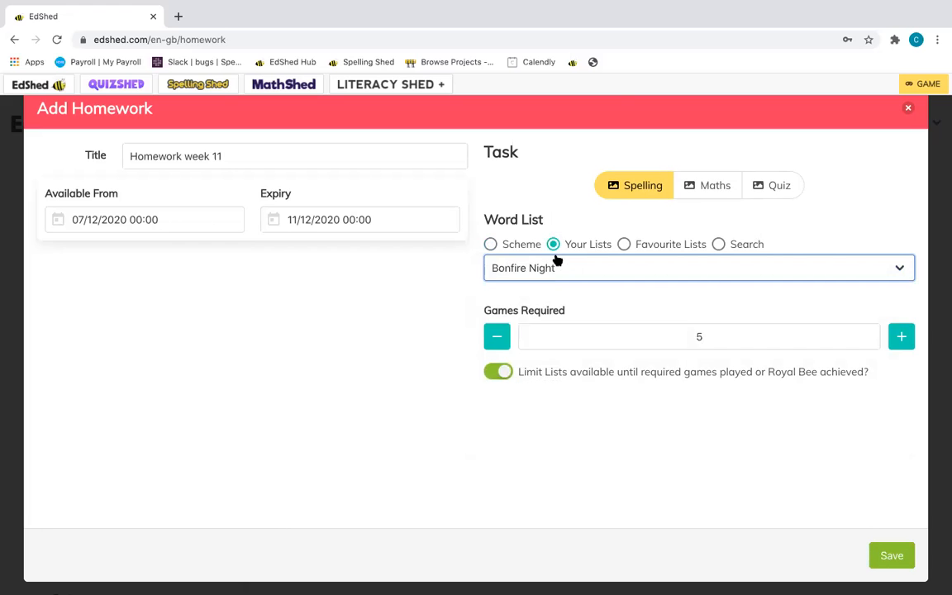
{"action": "left_click", "coordinate": [889, 560]}
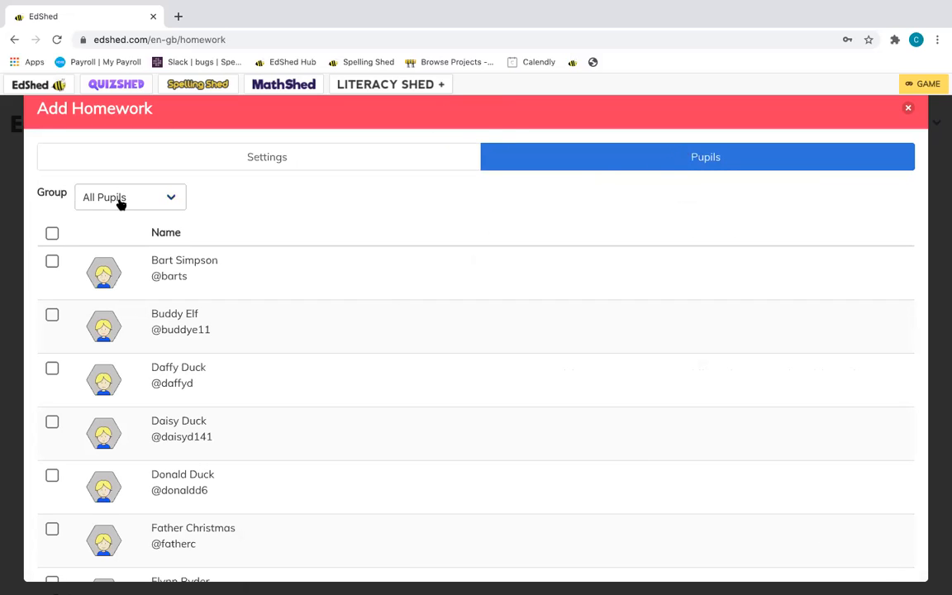
Assign the homework to all pupils in Spelling group 1, turn on tracking for that group, and close the homework setup.
{"action": "left_click", "coordinate": [164, 200]}
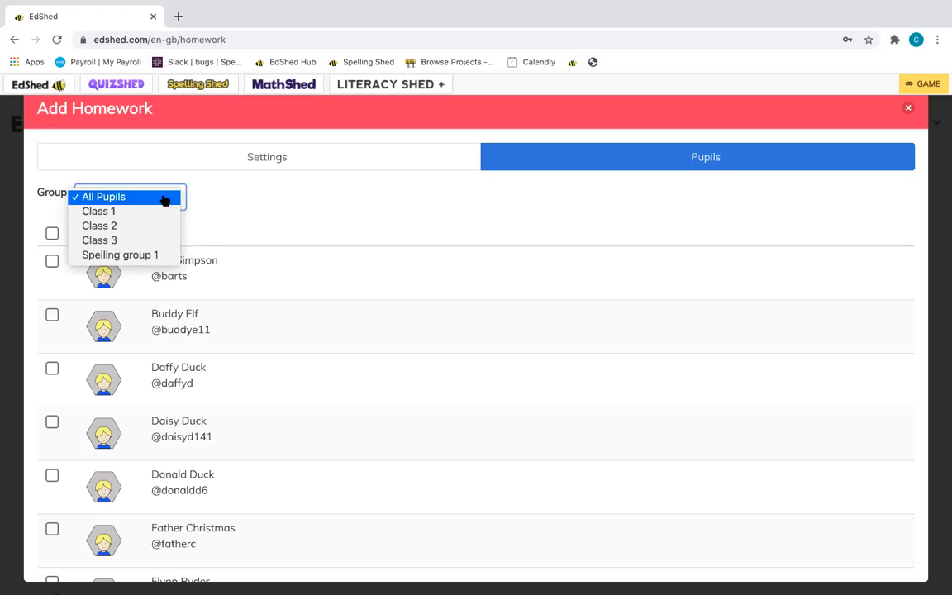
{"action": "left_click", "coordinate": [157, 258]}
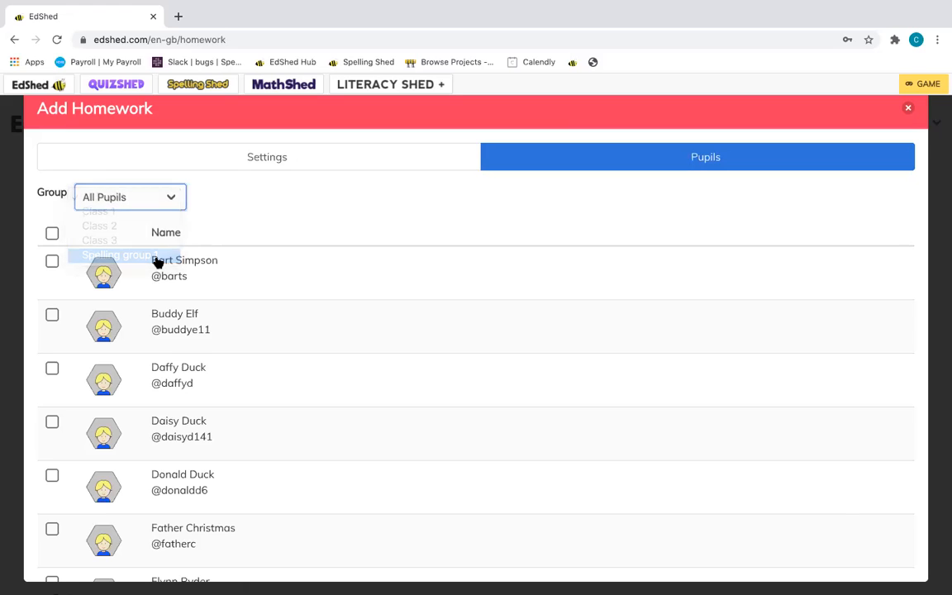
{"action": "left_click", "coordinate": [52, 235]}
{"action": "left_click", "coordinate": [51, 261]}
{"action": "left_click", "coordinate": [51, 235]}
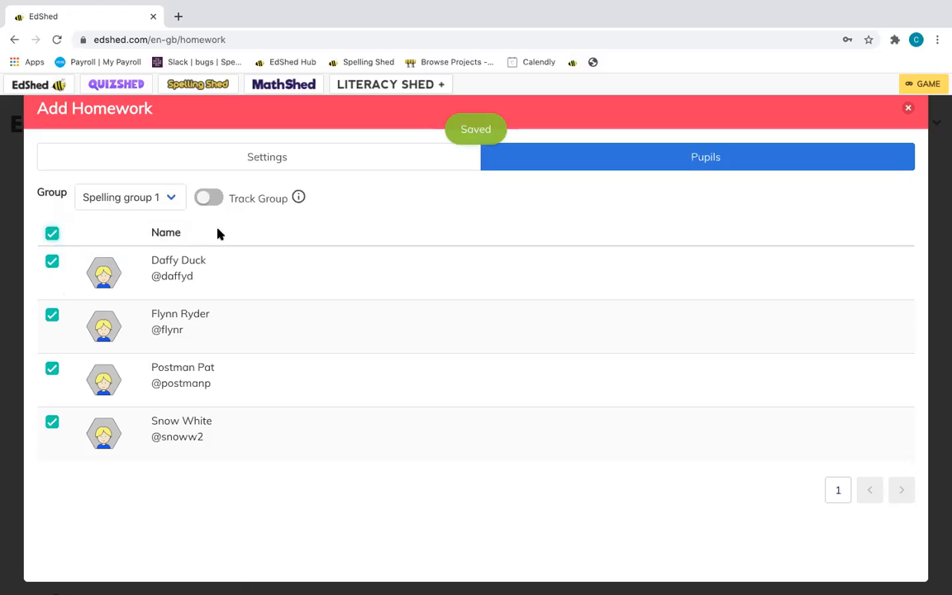
{"action": "mouse_move", "coordinate": [298, 200]}
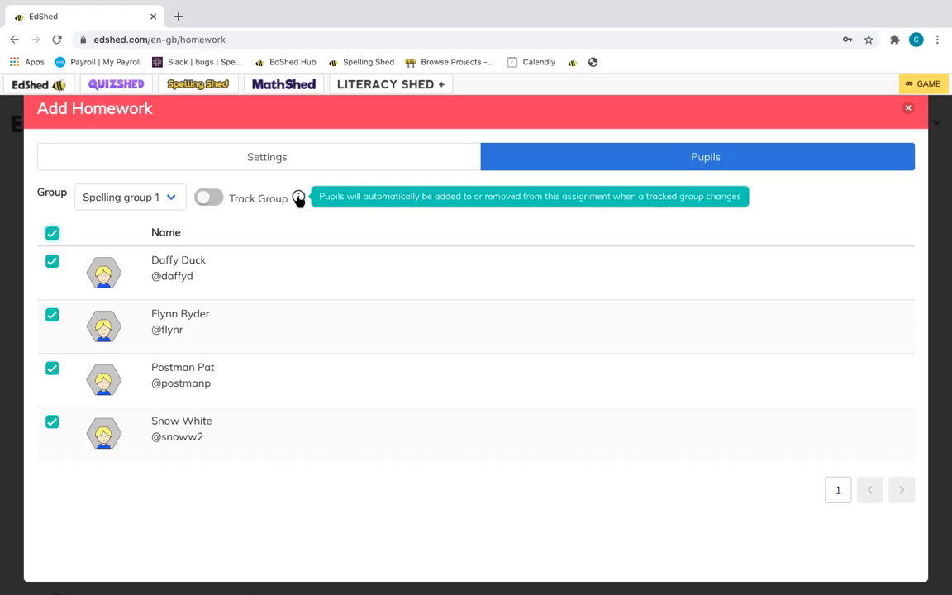
{"action": "left_click", "coordinate": [219, 198]}
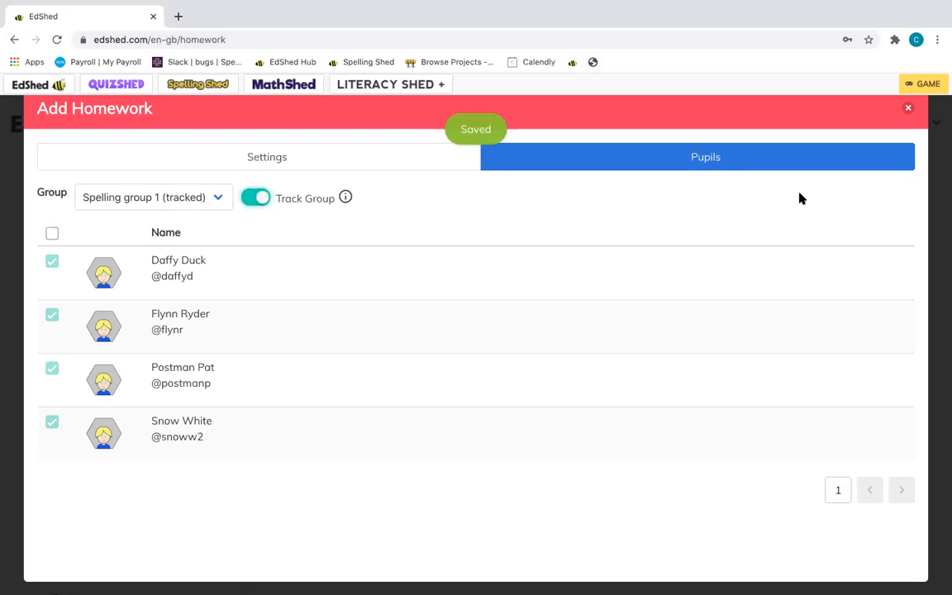
{"action": "left_click", "coordinate": [907, 108]}
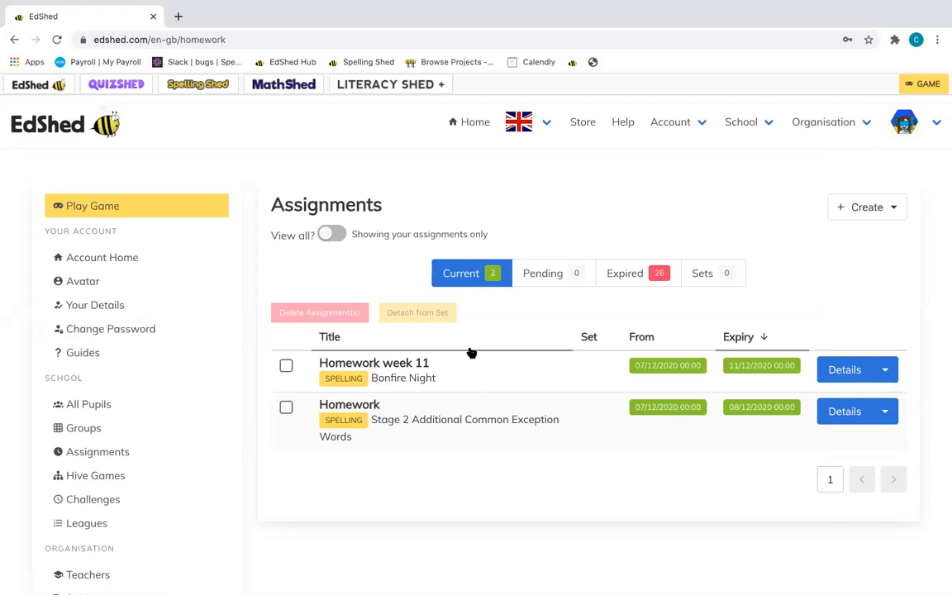
Check the pending and current assignments, and open the details of Homework week 11 to review each pupil's progress.
{"action": "left_click", "coordinate": [595, 271]}
{"action": "left_click", "coordinate": [573, 272]}
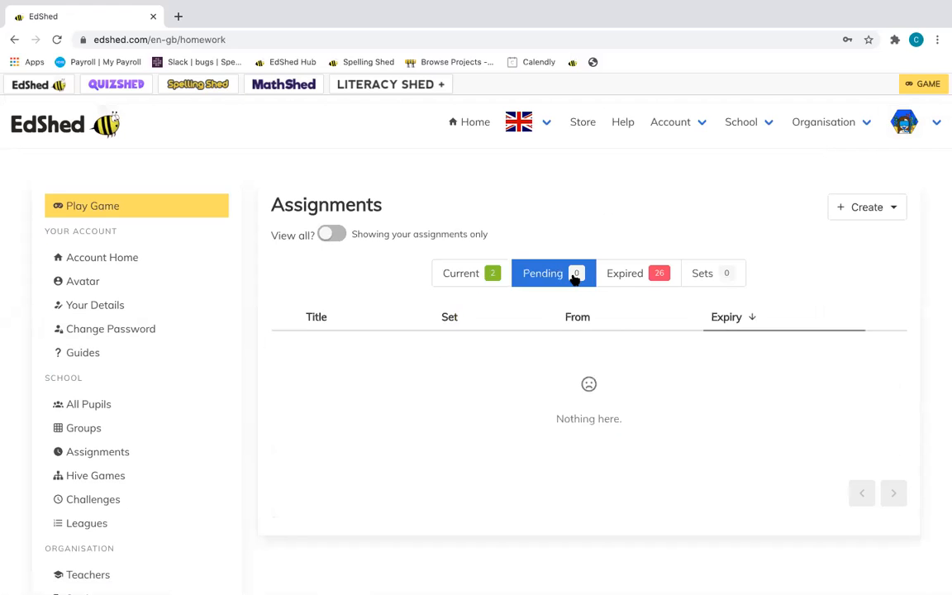
{"action": "left_click", "coordinate": [446, 274]}
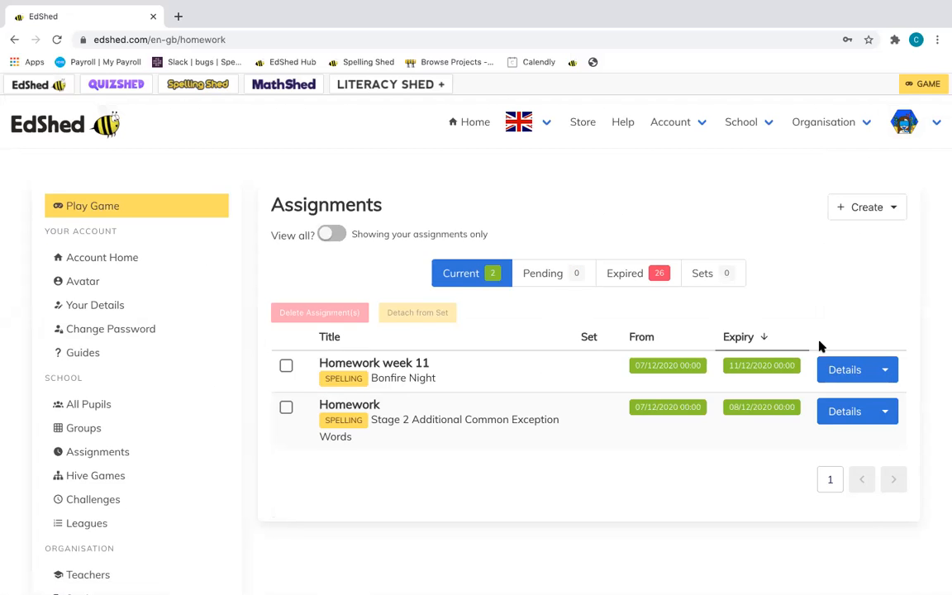
{"action": "left_click", "coordinate": [832, 377]}
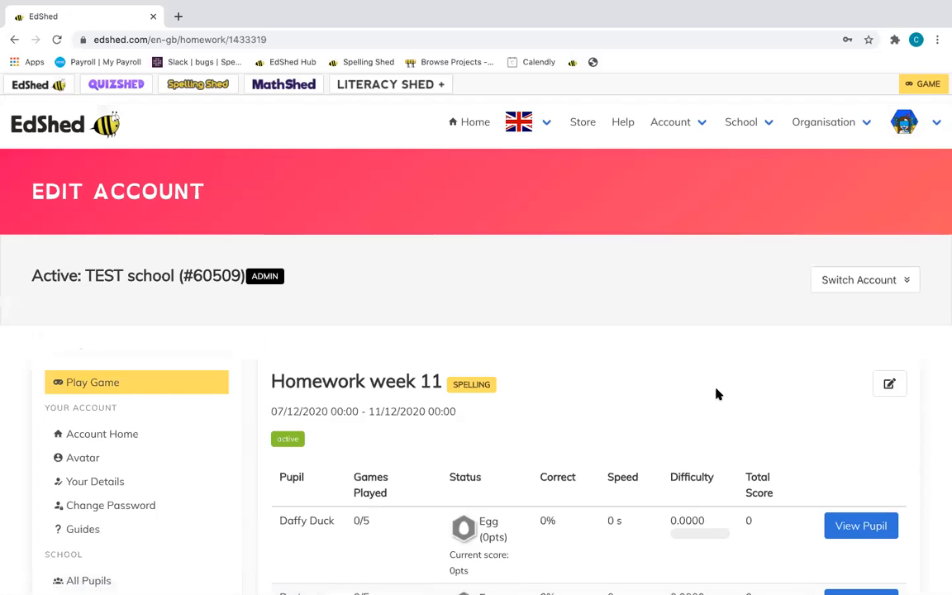
{"action": "scroll", "coordinate": [717, 394], "scroll_direction": "down", "scroll_amount": 3}
{"action": "scroll", "coordinate": [717, 394], "scroll_direction": "down", "scroll_amount": 3}
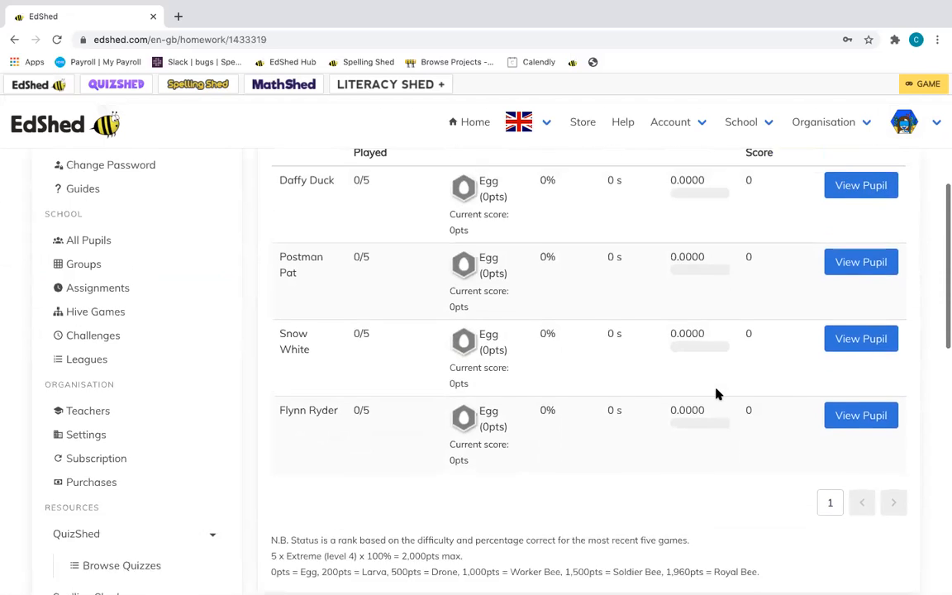
Review each pupil's games played, status, accuracy, speed, difficulty and score for Homework week 11, along with the status rank key.
{"action": "scroll", "coordinate": [717, 394], "scroll_direction": "up", "scroll_amount": 1}
{"action": "scroll", "coordinate": [717, 394], "scroll_direction": "up", "scroll_amount": 1}
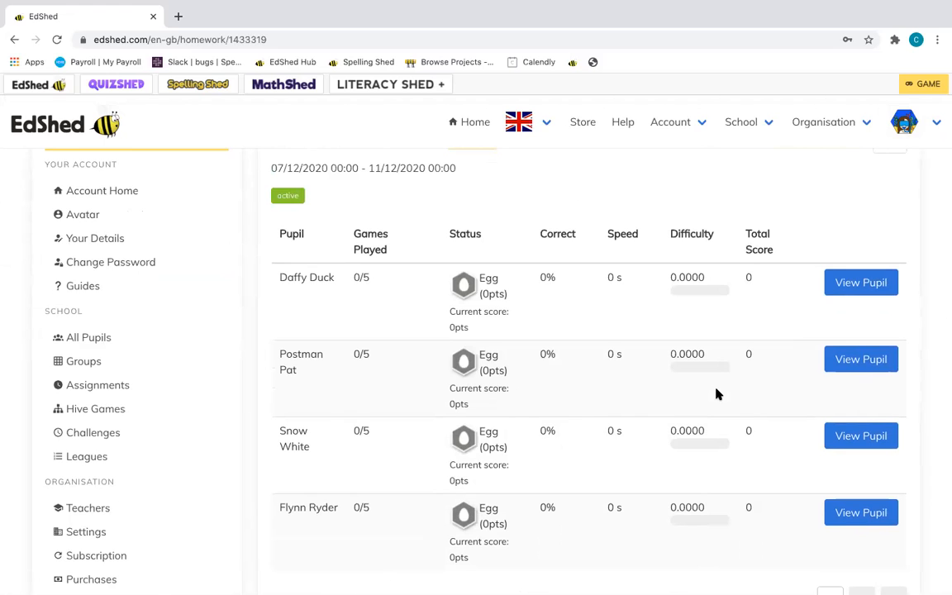
{"action": "scroll", "coordinate": [717, 394], "scroll_direction": "down", "scroll_amount": 1}
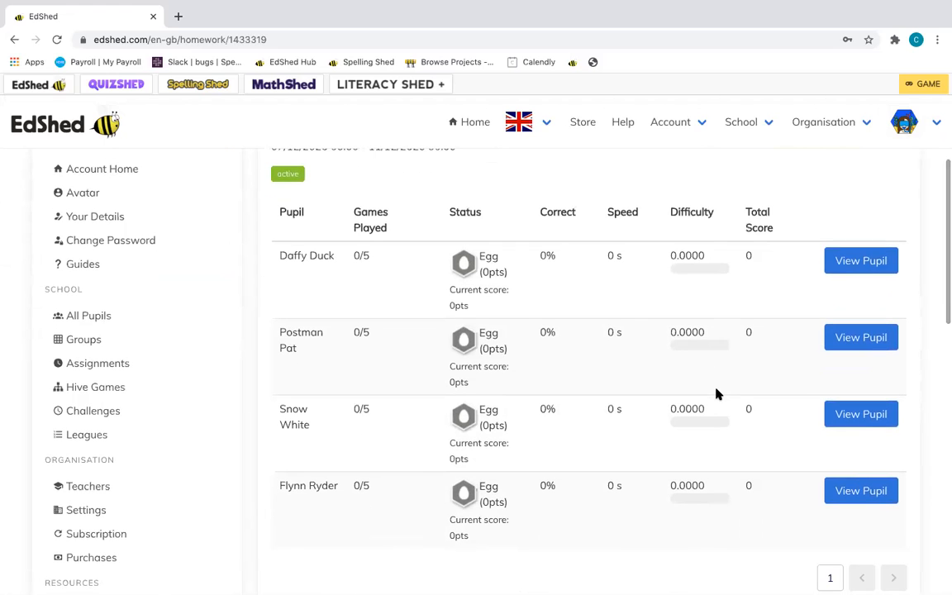
{"action": "scroll", "coordinate": [717, 394], "scroll_direction": "down", "scroll_amount": 1}
{"action": "scroll", "coordinate": [717, 394], "scroll_direction": "up", "scroll_amount": 2}
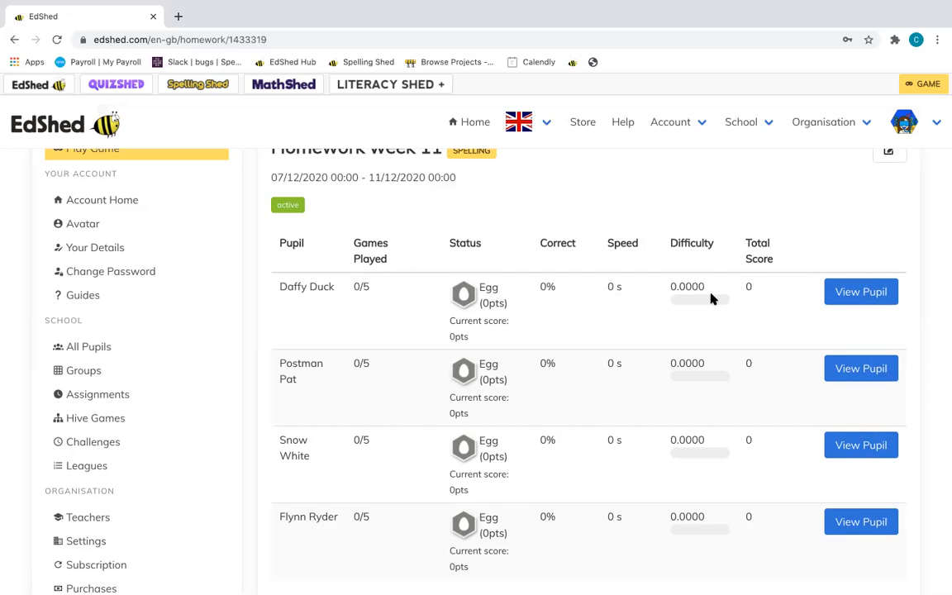
{"action": "scroll", "coordinate": [711, 299], "scroll_direction": "down", "scroll_amount": 1}
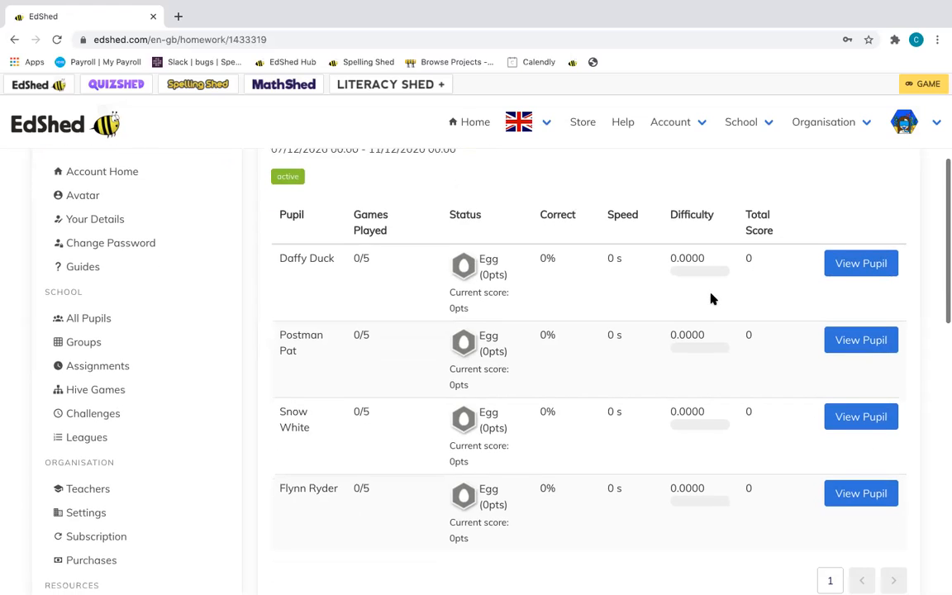
{"action": "scroll", "coordinate": [414, 388], "scroll_direction": "down", "scroll_amount": 2}
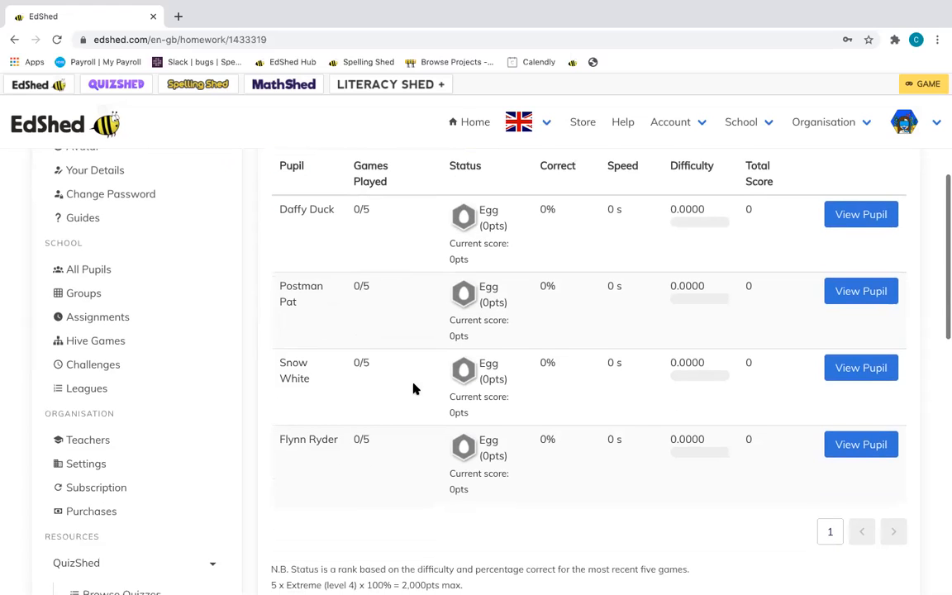
{"action": "scroll", "coordinate": [414, 388], "scroll_direction": "down", "scroll_amount": 1}
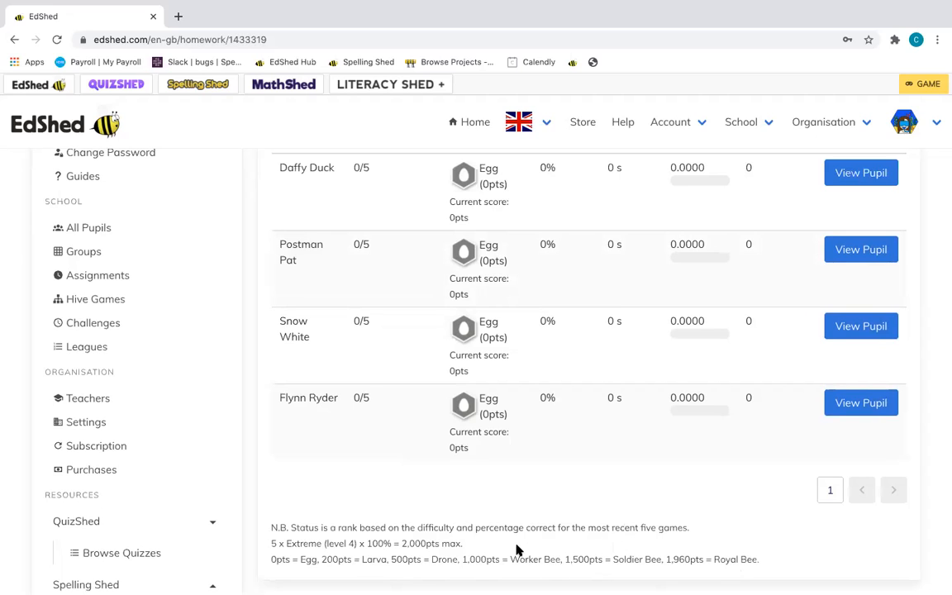
{"action": "scroll", "coordinate": [516, 550], "scroll_direction": "up", "scroll_amount": 1}
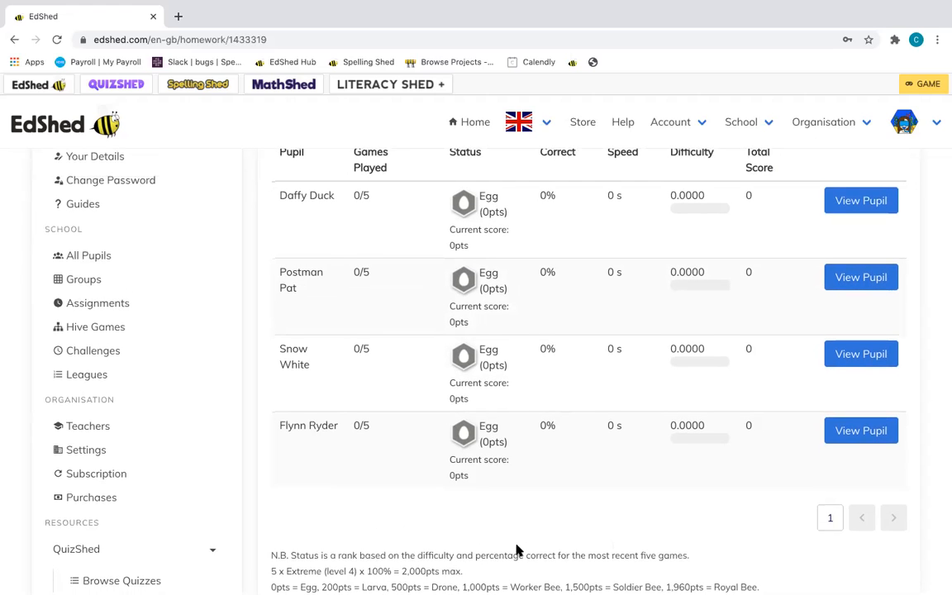
{"action": "scroll", "coordinate": [516, 550], "scroll_direction": "down", "scroll_amount": 1}
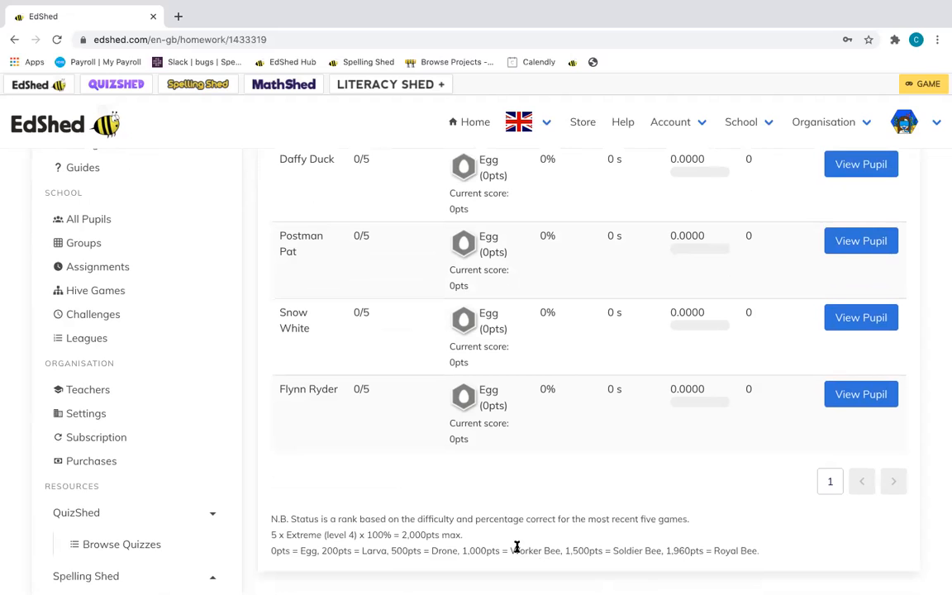
{"action": "scroll", "coordinate": [516, 547], "scroll_direction": "up", "scroll_amount": 5}
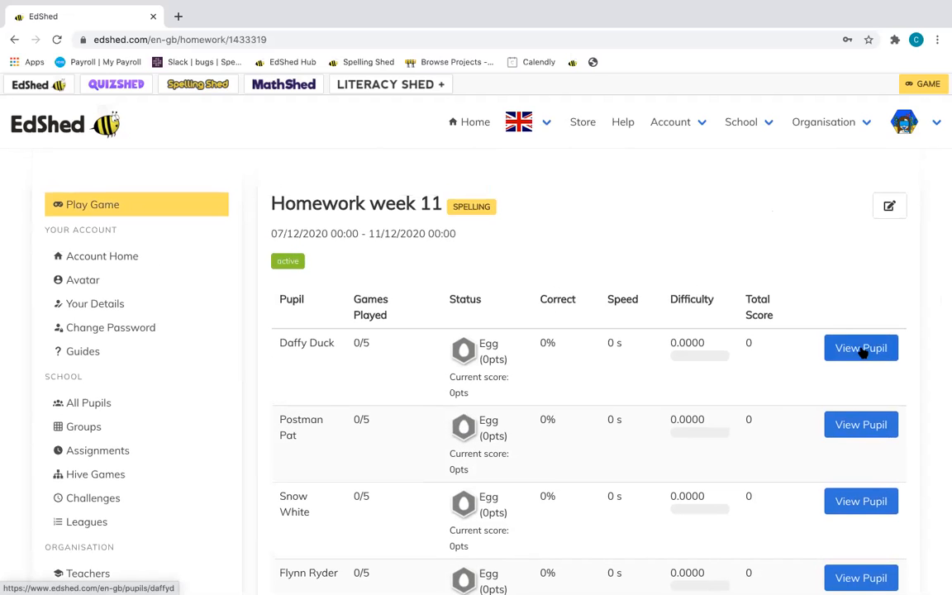
Return to the assignments, open the Stage 2 Additional Common Exception Words homework details, and view the first listed pupil.
{"action": "left_click", "coordinate": [13, 40]}
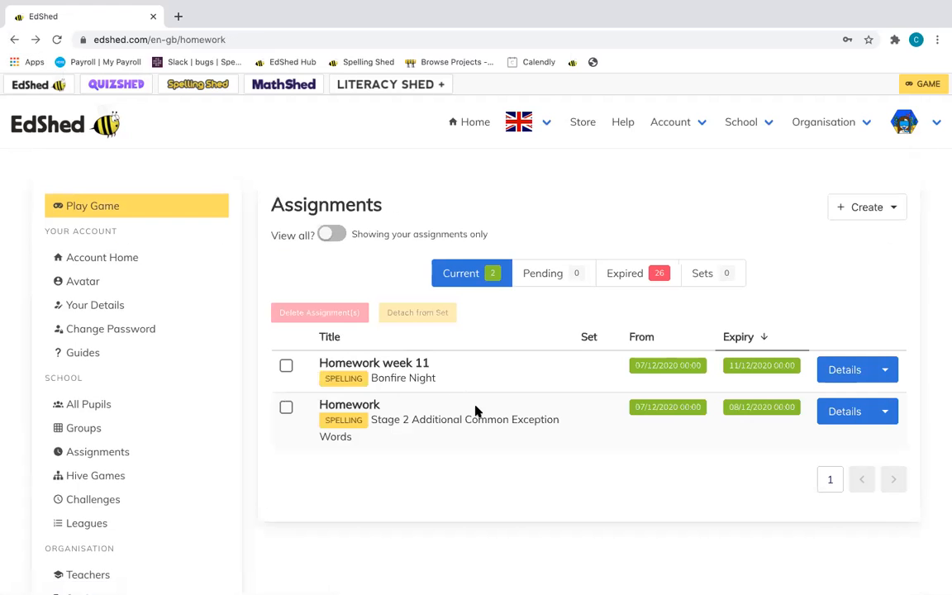
{"action": "left_click", "coordinate": [825, 410]}
{"action": "scroll", "coordinate": [598, 469], "scroll_direction": "down", "scroll_amount": 2}
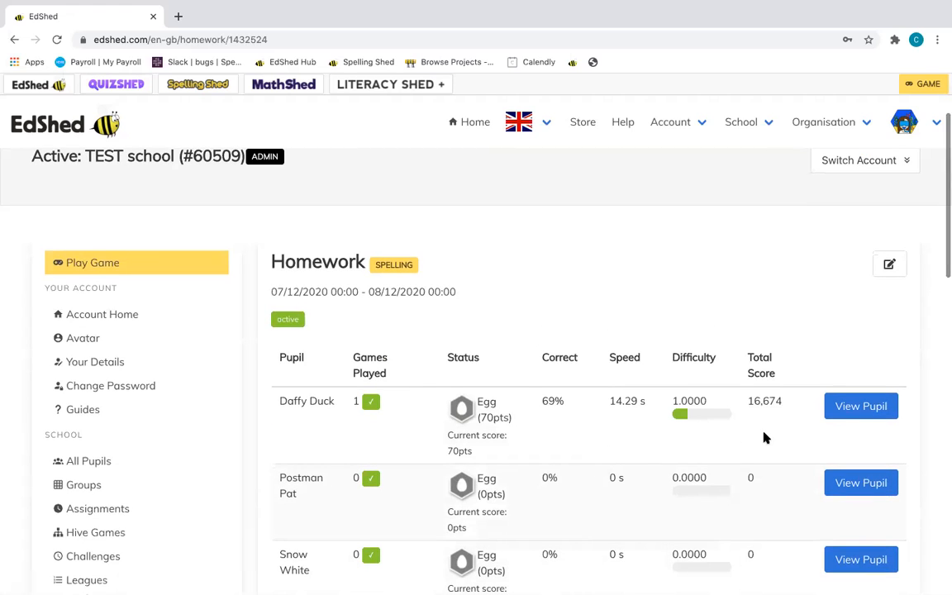
{"action": "left_click", "coordinate": [861, 406]}
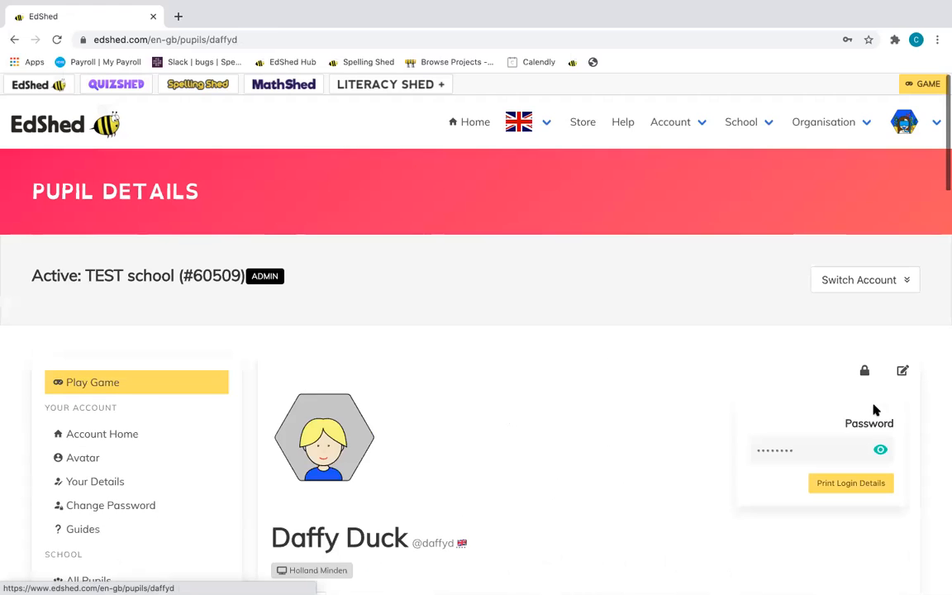
Review the pupil's profile, including the login details, display name options and the Spelling Shed, Maths Shed and QuizShed scores.
{"action": "scroll", "coordinate": [874, 406], "scroll_direction": "down", "scroll_amount": 2}
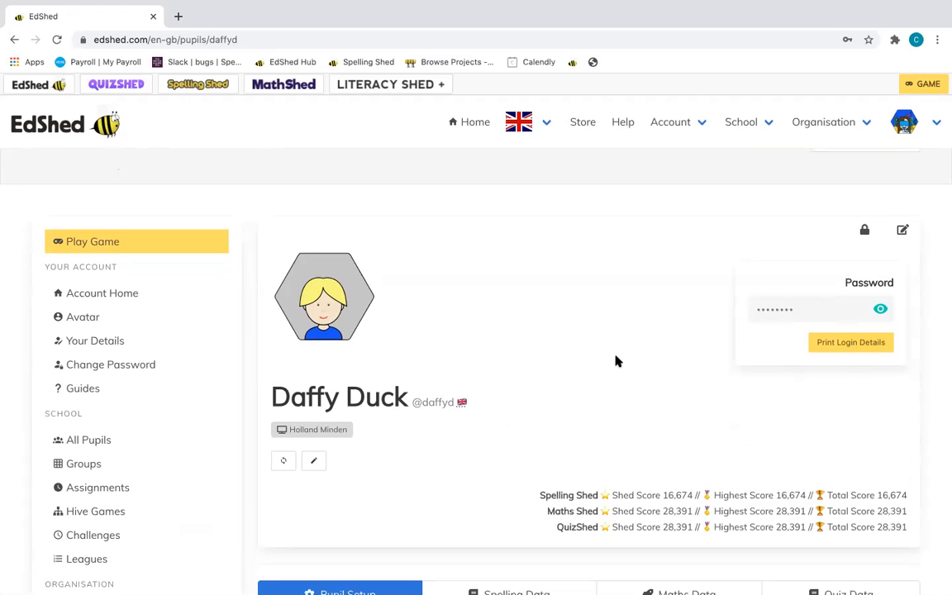
{"action": "scroll", "coordinate": [616, 361], "scroll_direction": "down", "scroll_amount": 1}
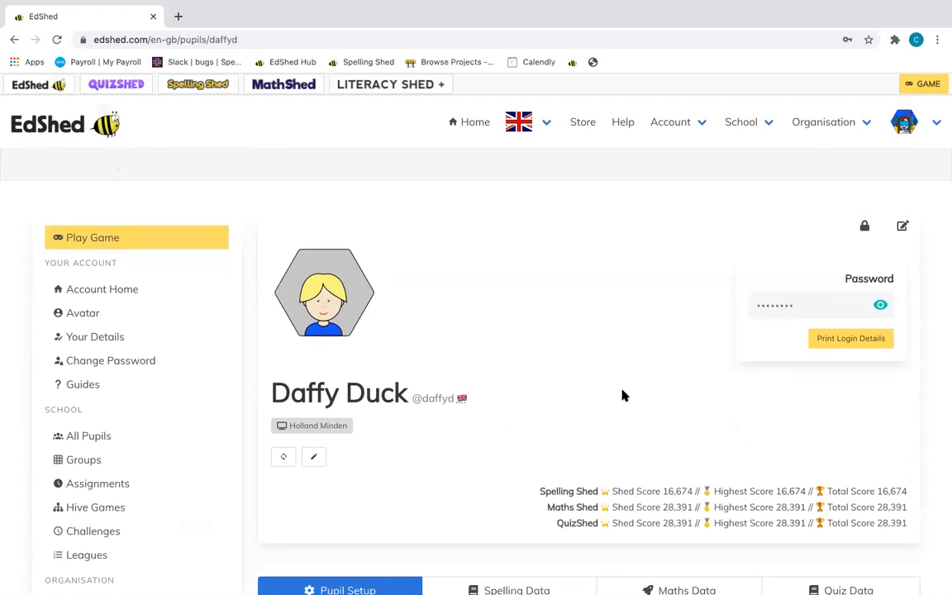
{"action": "scroll", "coordinate": [624, 397], "scroll_direction": "down", "scroll_amount": 1}
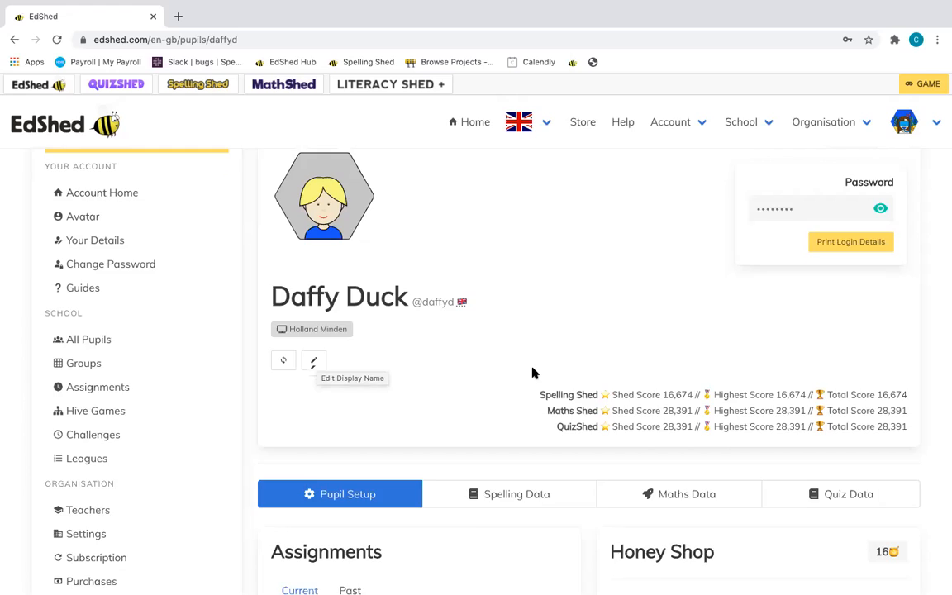
{"action": "scroll", "coordinate": [532, 373], "scroll_direction": "up", "scroll_amount": 1}
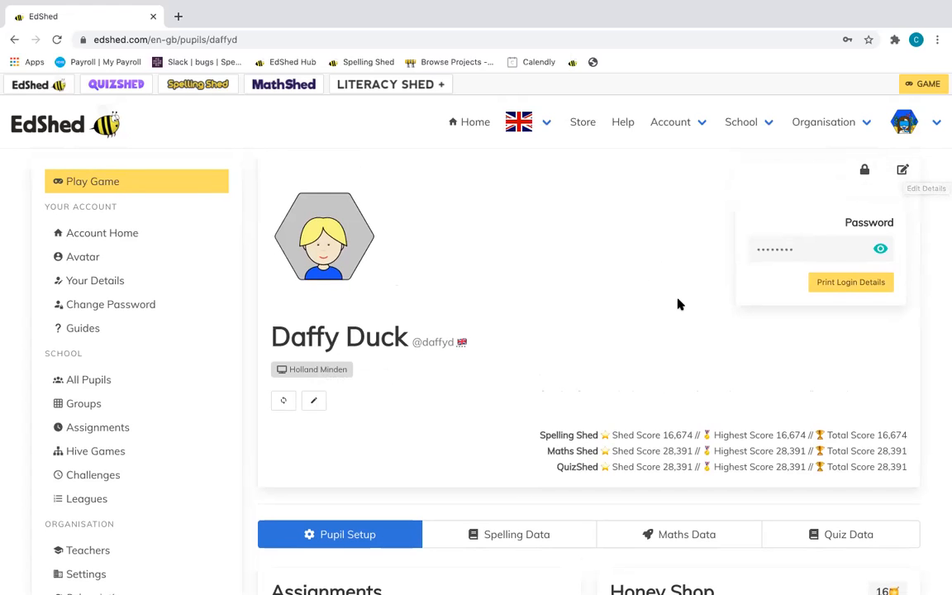
{"action": "scroll", "coordinate": [679, 304], "scroll_direction": "down", "scroll_amount": 1}
{"action": "scroll", "coordinate": [678, 304], "scroll_direction": "down", "scroll_amount": 1}
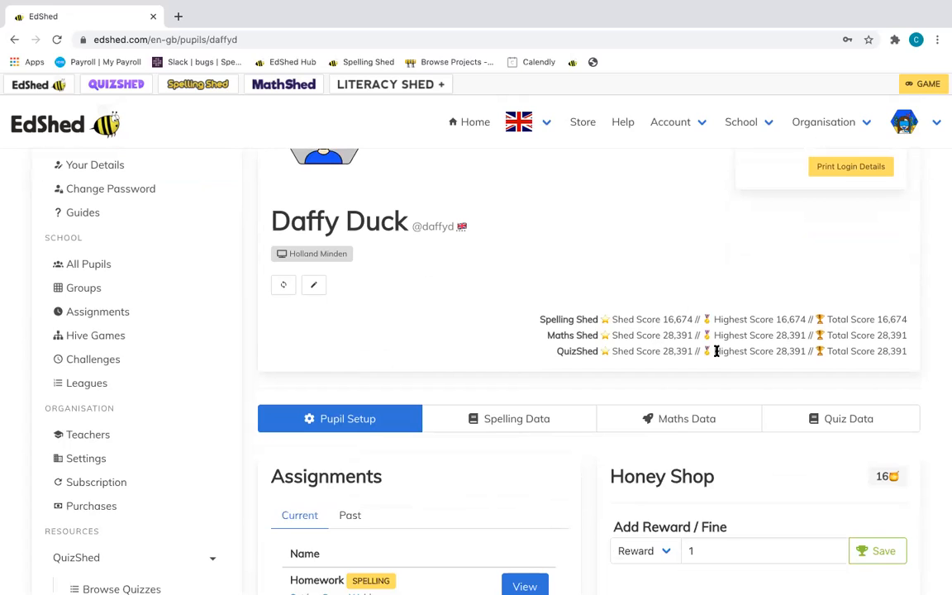
{"action": "scroll", "coordinate": [715, 351], "scroll_direction": "down", "scroll_amount": 2}
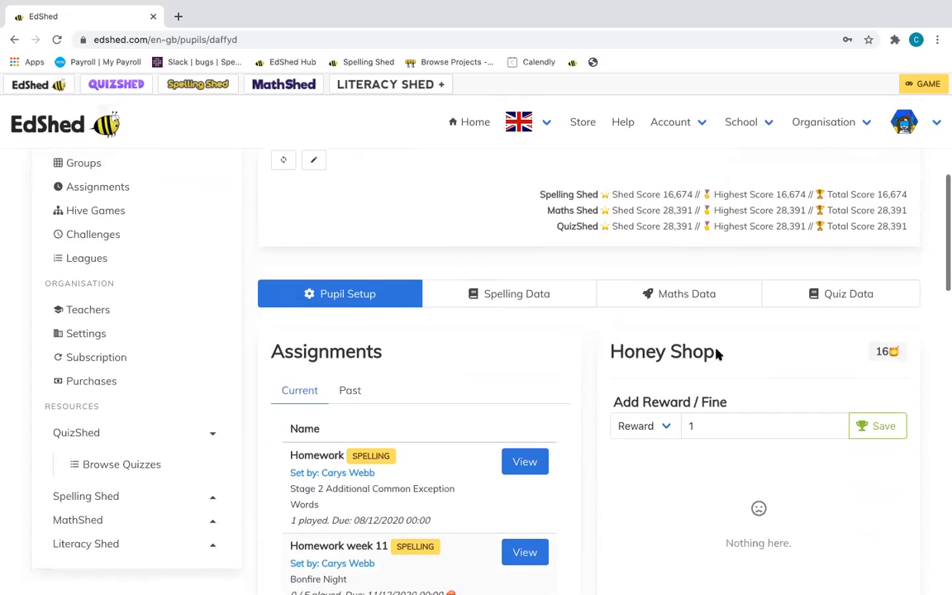
Examine the Reward and Fine options and the amount setting in the pupil's Honey Shop, keeping Reward selected.
{"action": "scroll", "coordinate": [717, 354], "scroll_direction": "down", "scroll_amount": 1}
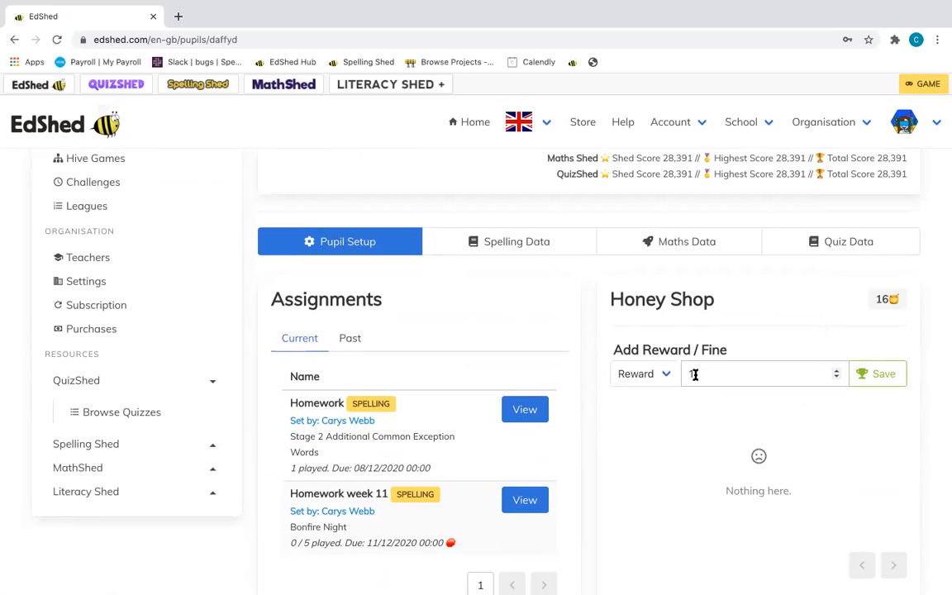
{"action": "left_click", "coordinate": [758, 374]}
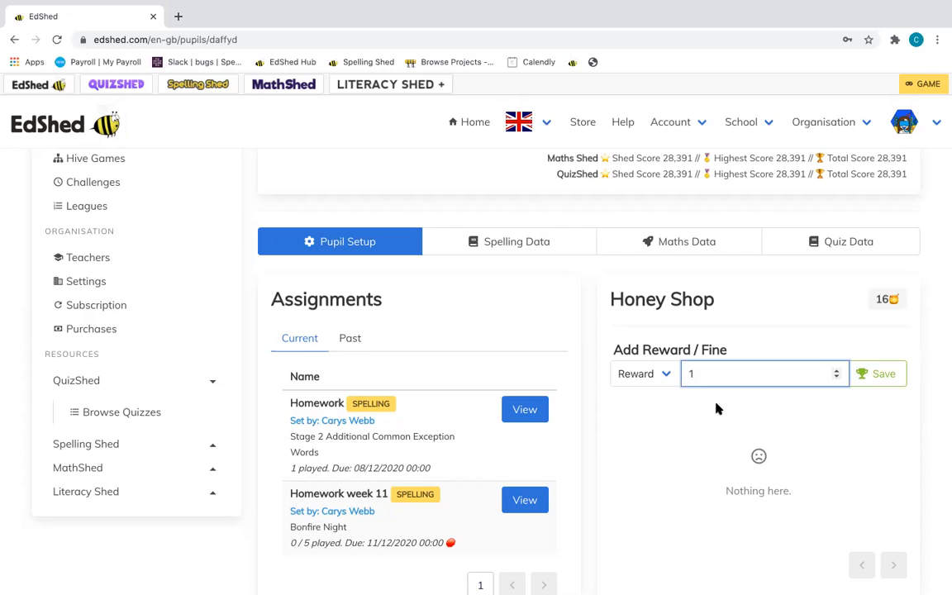
{"action": "left_click", "coordinate": [670, 376]}
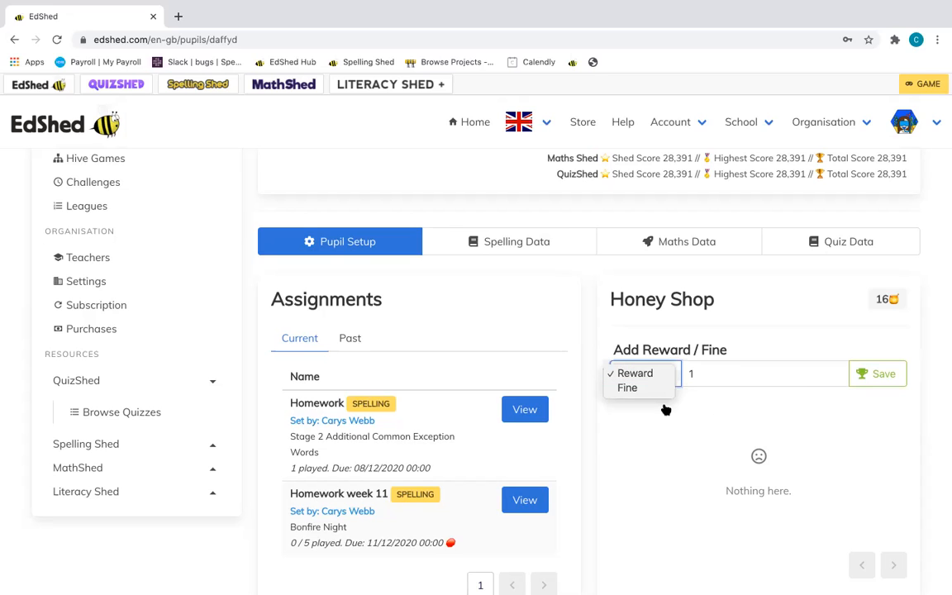
{"action": "left_click", "coordinate": [666, 409]}
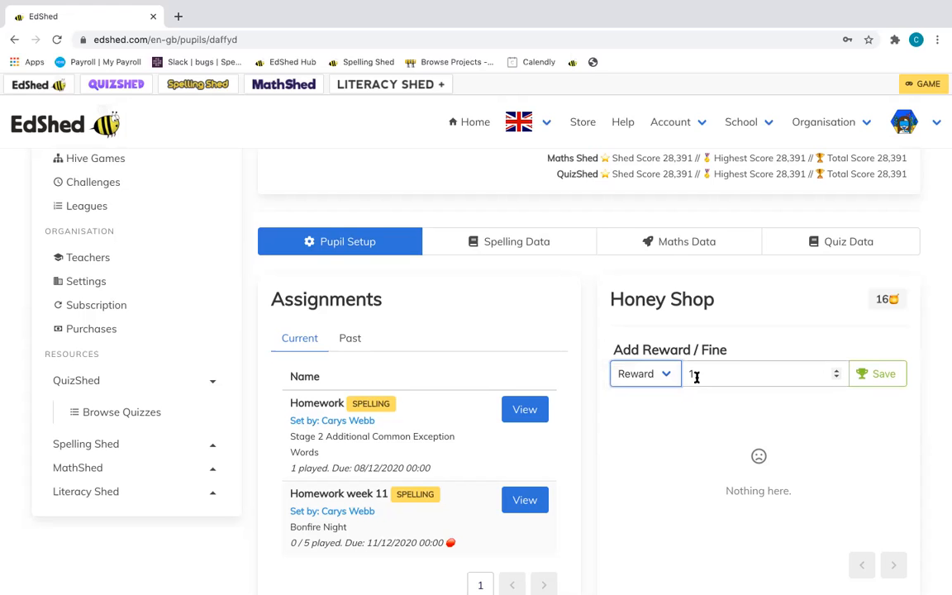
Review the pupil's current assignments and group memberships in the pupil setup.
{"action": "scroll", "coordinate": [693, 376], "scroll_direction": "down", "scroll_amount": 2}
{"action": "scroll", "coordinate": [696, 377], "scroll_direction": "down", "scroll_amount": 1}
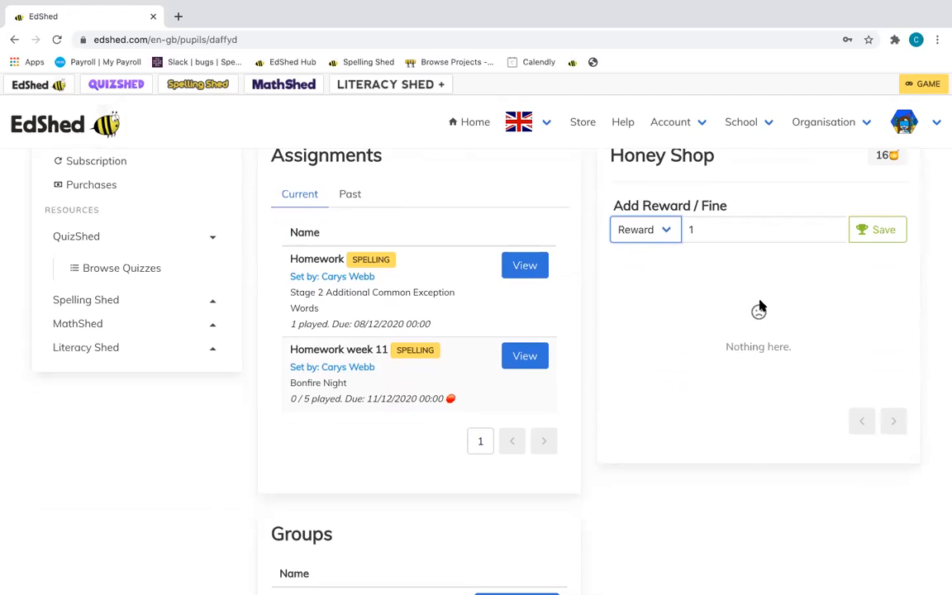
{"action": "scroll", "coordinate": [759, 307], "scroll_direction": "down", "scroll_amount": 1}
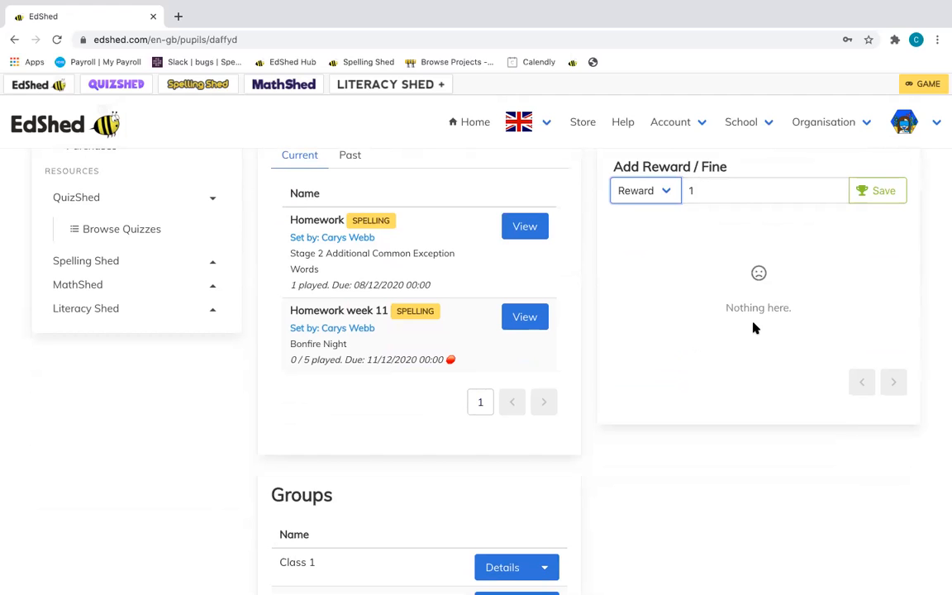
{"action": "scroll", "coordinate": [753, 328], "scroll_direction": "down", "scroll_amount": 5}
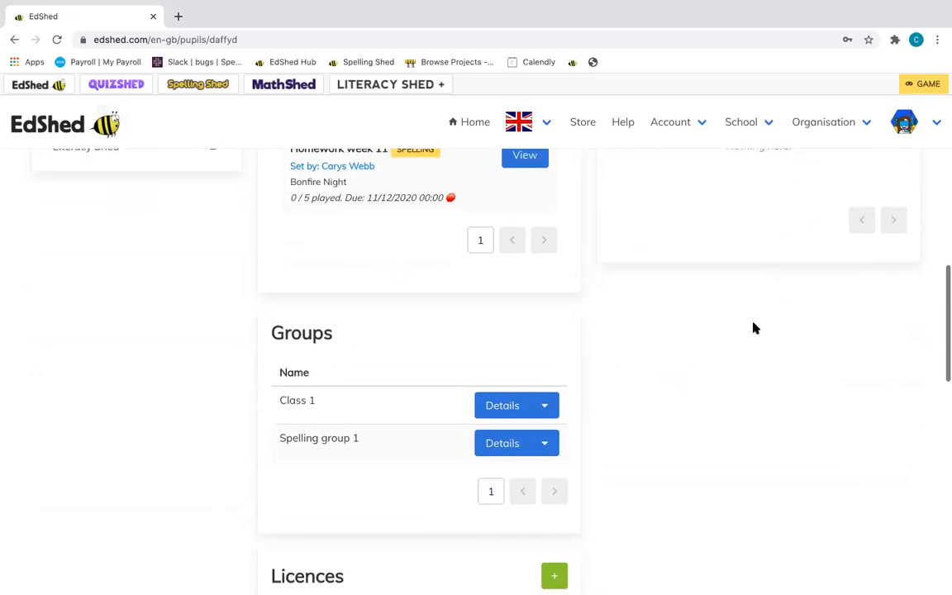
Show the pupil's spelling data and review the history of words spelled in the last 7 days.
{"action": "scroll", "coordinate": [753, 328], "scroll_direction": "up", "scroll_amount": 10}
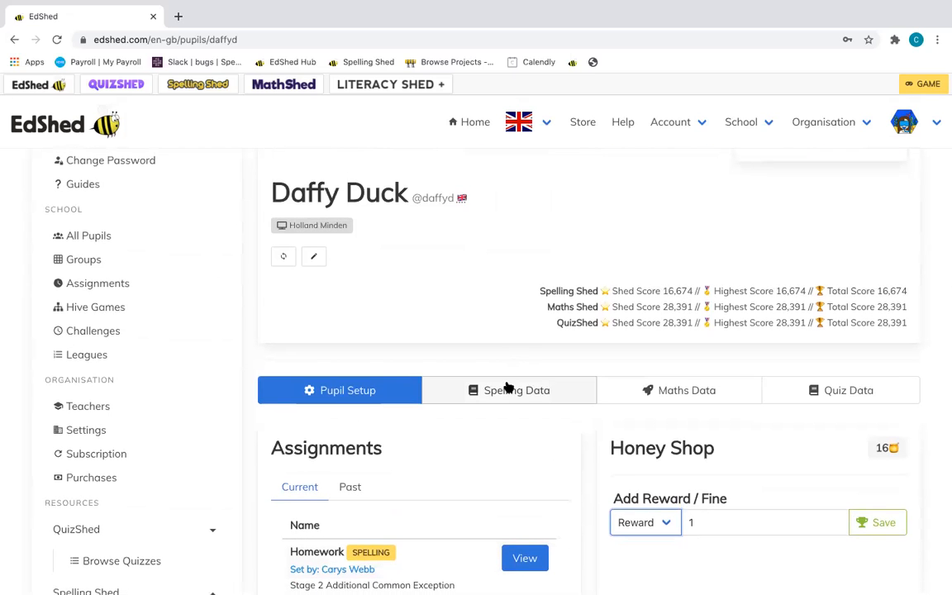
{"action": "left_click", "coordinate": [508, 387]}
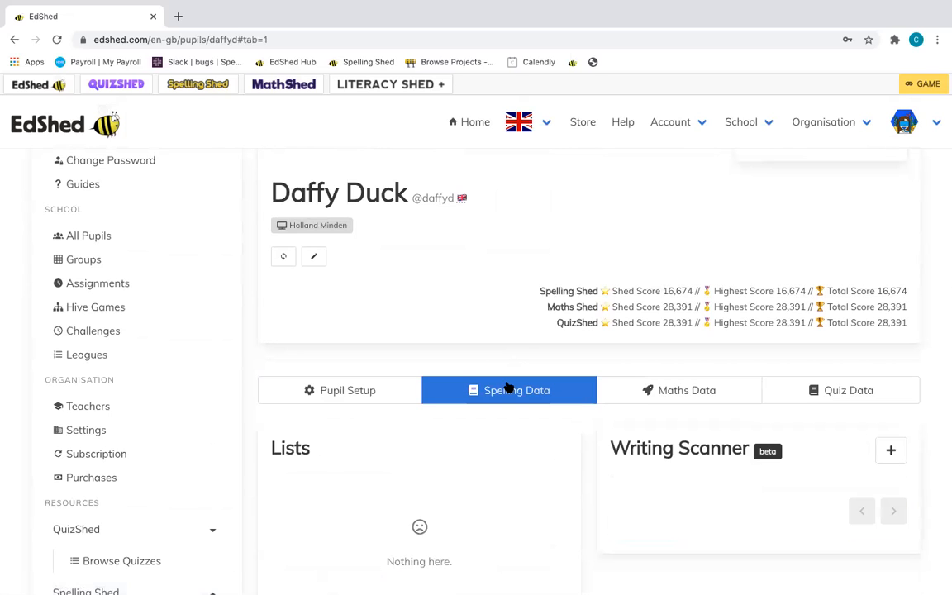
{"action": "scroll", "coordinate": [508, 387], "scroll_direction": "down", "scroll_amount": 1}
{"action": "scroll", "coordinate": [508, 385], "scroll_direction": "down", "scroll_amount": 3}
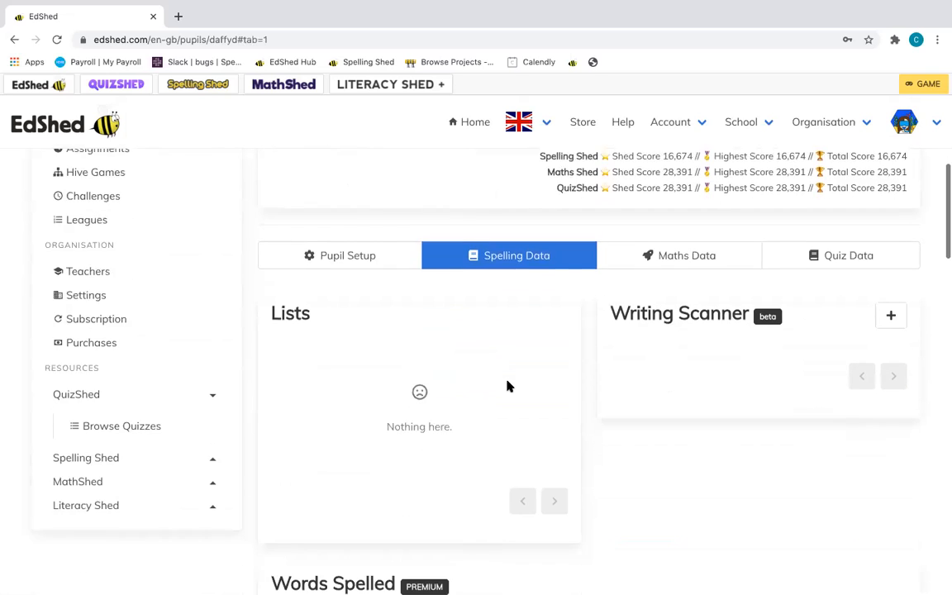
{"action": "scroll", "coordinate": [508, 385], "scroll_direction": "down", "scroll_amount": 2}
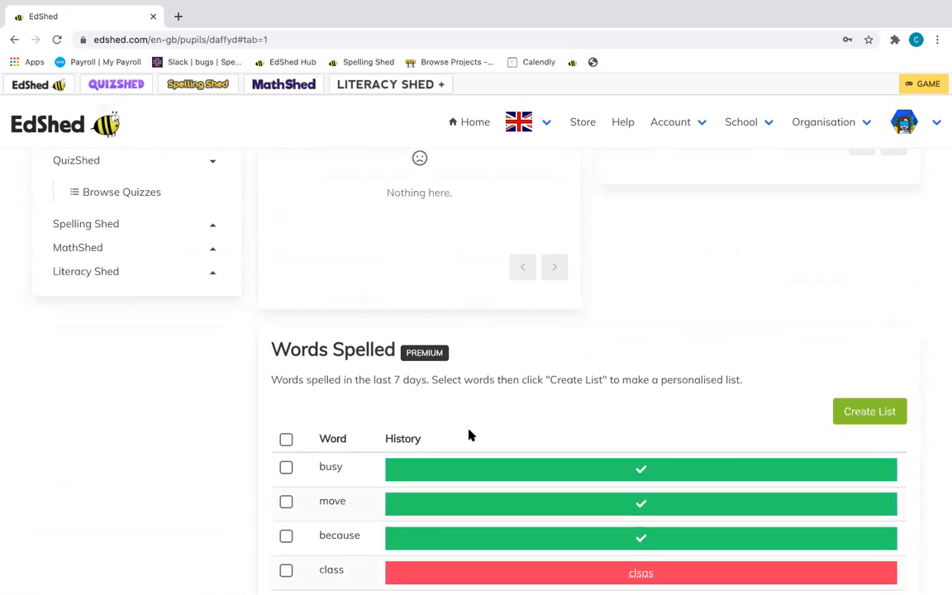
{"action": "scroll", "coordinate": [469, 436], "scroll_direction": "down", "scroll_amount": 2}
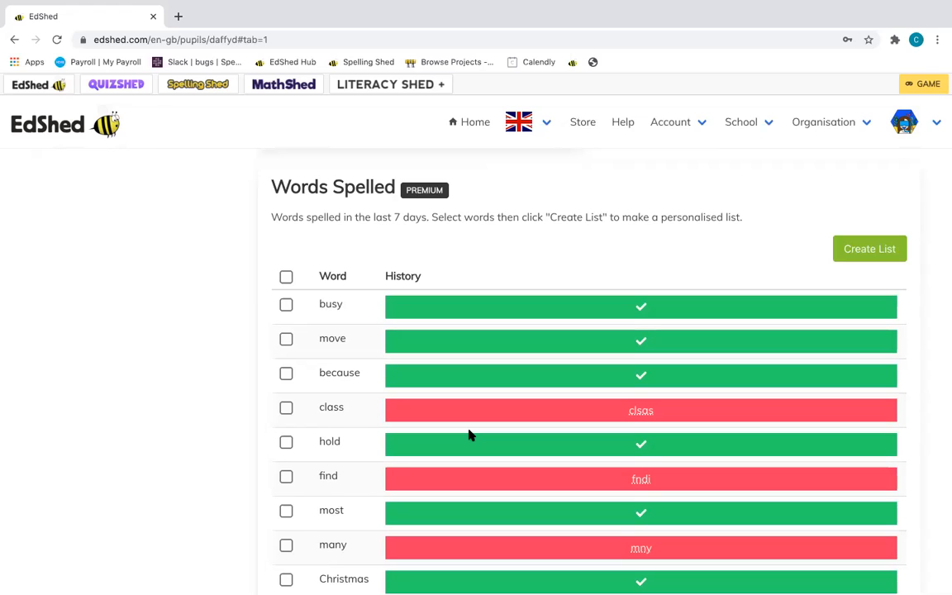
Select the misspelled words class, find and many in Words Spelled for a personalised list.
{"action": "scroll", "coordinate": [468, 435], "scroll_direction": "down", "scroll_amount": 1}
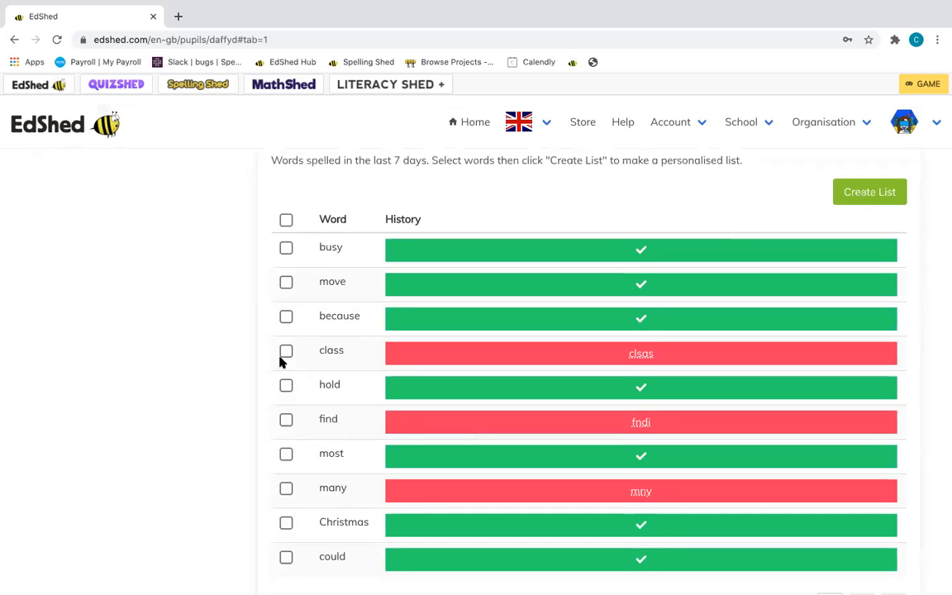
{"action": "left_click", "coordinate": [285, 352]}
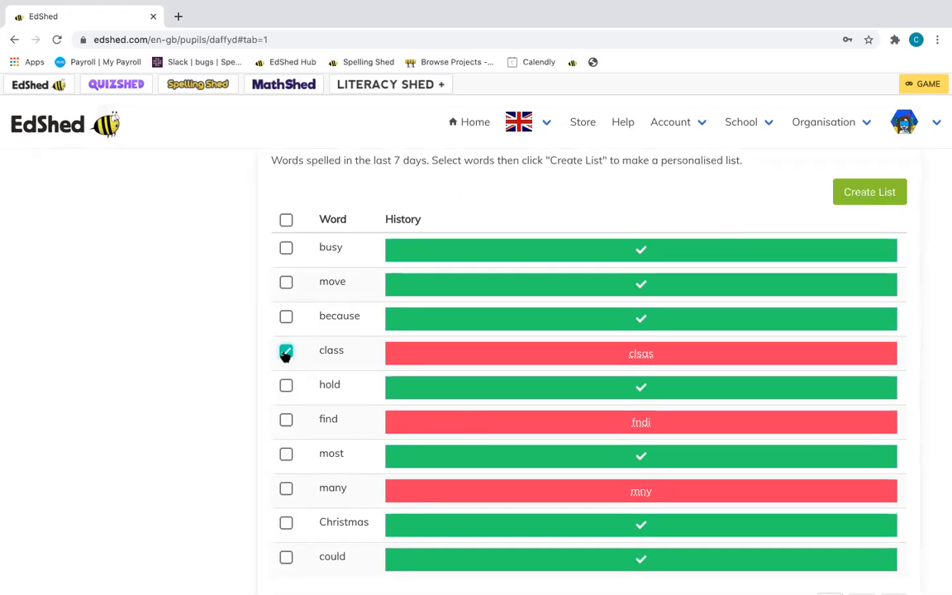
{"action": "left_click", "coordinate": [286, 421]}
{"action": "left_click", "coordinate": [286, 489]}
{"action": "scroll", "coordinate": [185, 489], "scroll_direction": "up", "scroll_amount": 2}
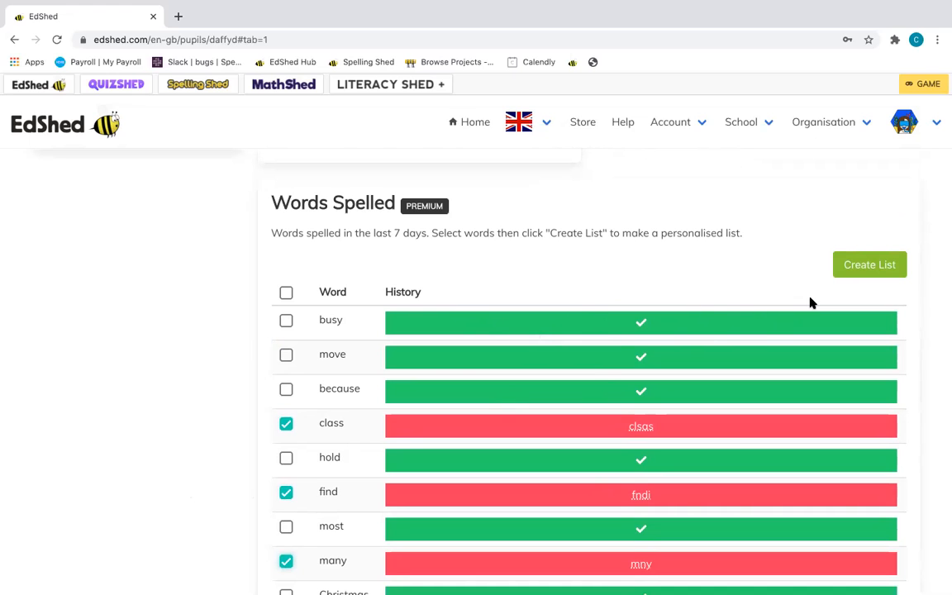
{"action": "scroll", "coordinate": [438, 378], "scroll_direction": "down", "scroll_amount": 3}
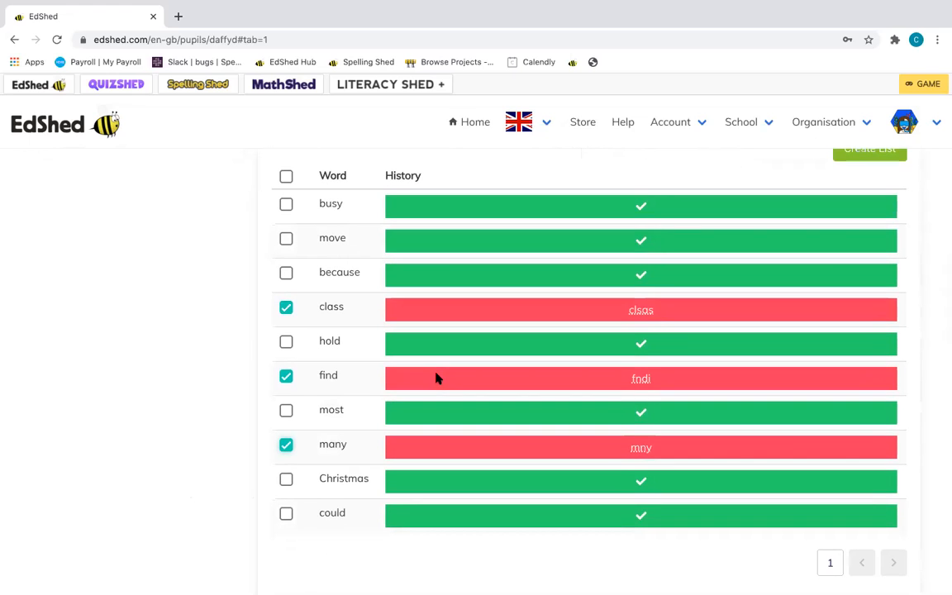
{"action": "scroll", "coordinate": [438, 377], "scroll_direction": "up", "scroll_amount": 1}
{"action": "scroll", "coordinate": [436, 378], "scroll_direction": "up", "scroll_amount": 3}
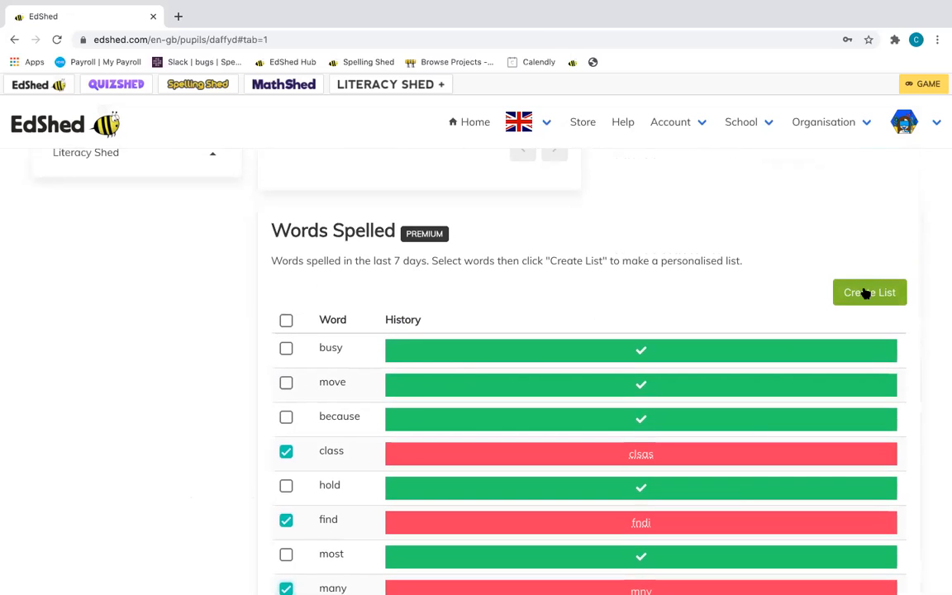
Create a personalised word list from the selected words class, find and many.
{"action": "left_click", "coordinate": [863, 293]}
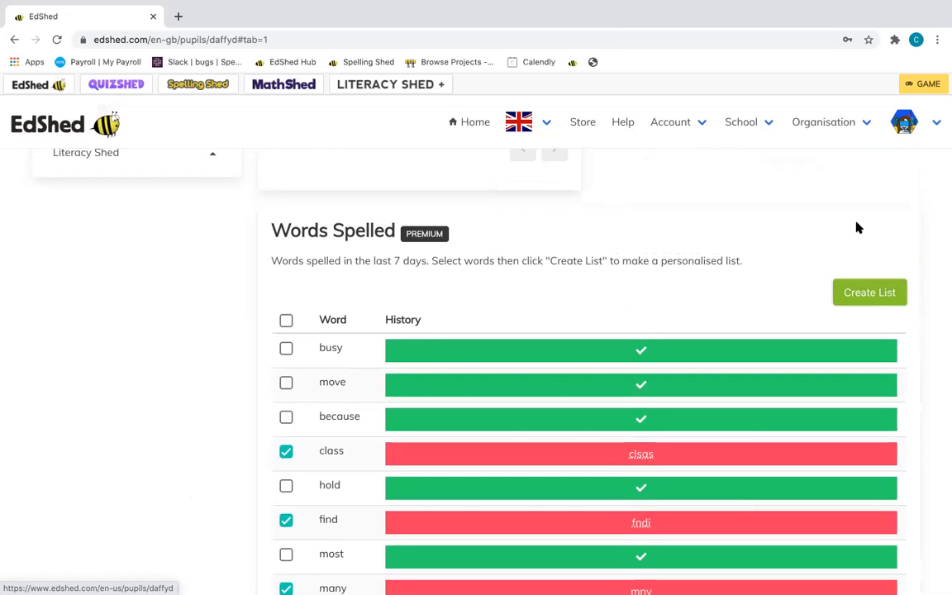
{"action": "scroll", "coordinate": [857, 228], "scroll_direction": "up", "scroll_amount": 6}
{"action": "scroll", "coordinate": [856, 228], "scroll_direction": "down", "scroll_amount": 5}
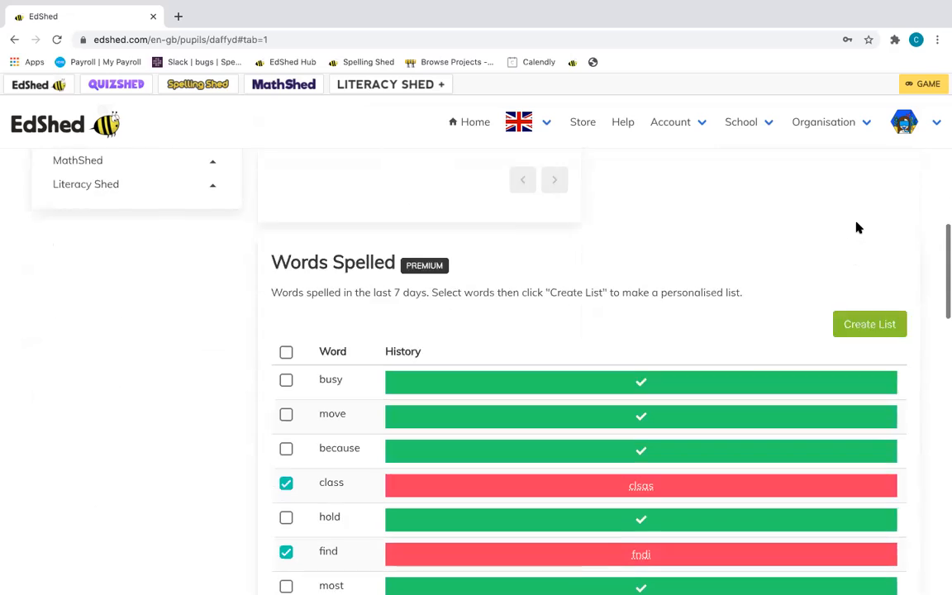
{"action": "scroll", "coordinate": [856, 228], "scroll_direction": "down", "scroll_amount": 2}
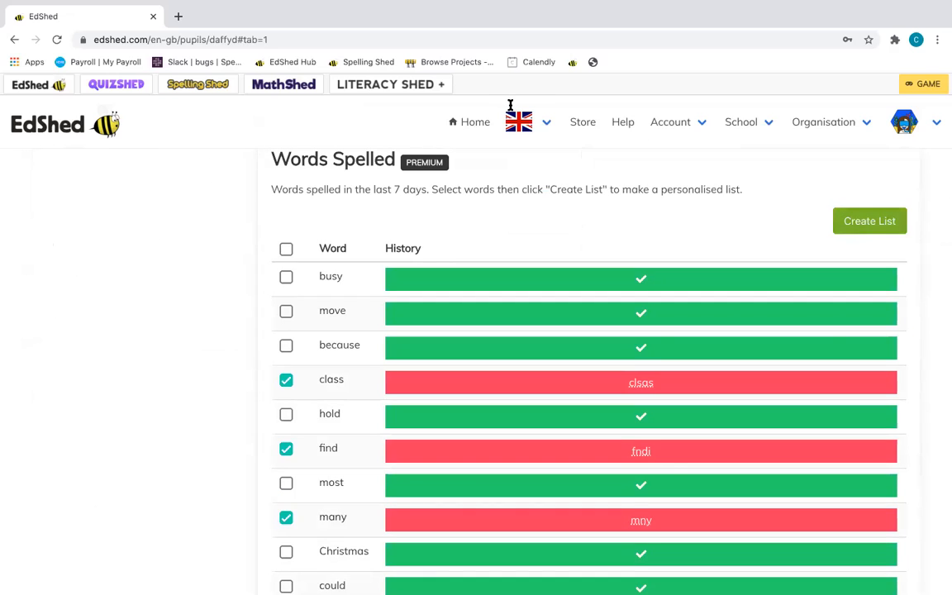
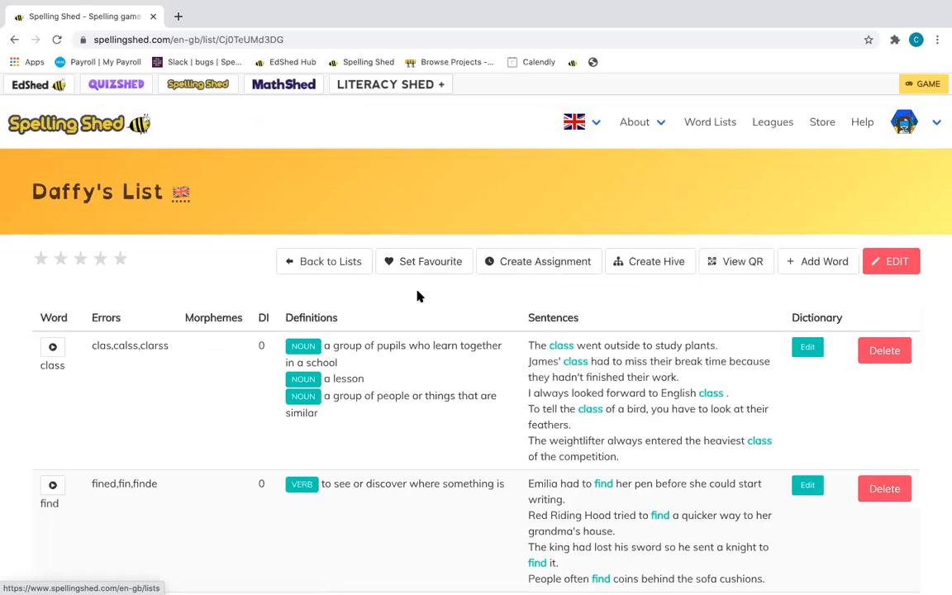
Create and save a spelling assignment from the personalised list, available from 07/12/2020 00:00 and expiring 08/12/2020 00:00.
{"action": "left_click", "coordinate": [533, 262]}
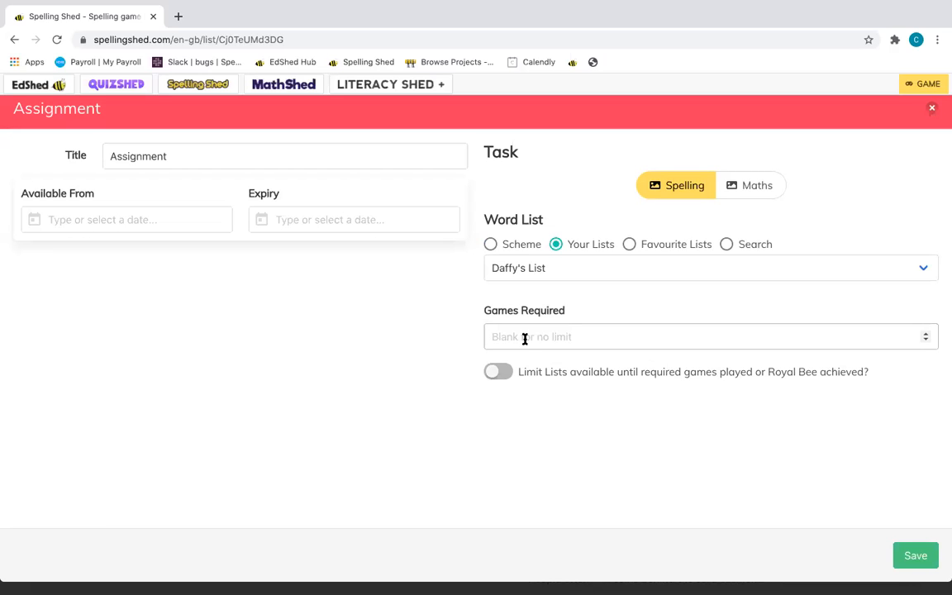
{"action": "left_click", "coordinate": [96, 221]}
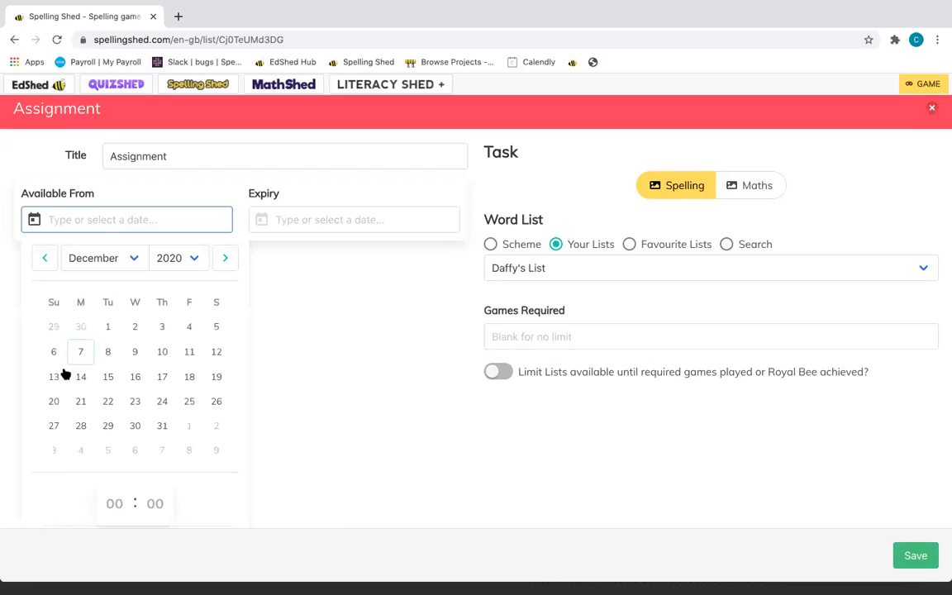
{"action": "left_click", "coordinate": [81, 352]}
{"action": "left_click", "coordinate": [336, 218]}
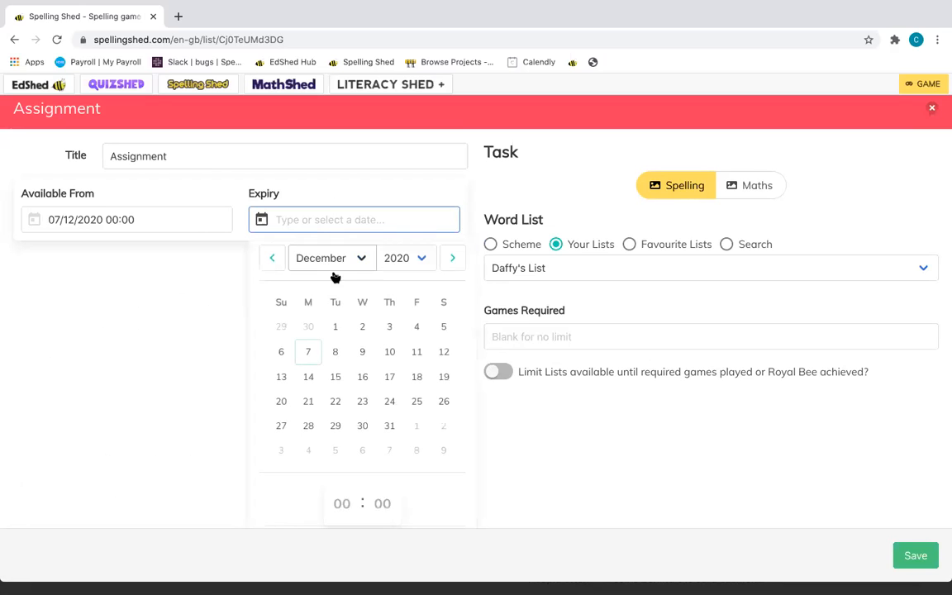
{"action": "left_click", "coordinate": [335, 352]}
{"action": "left_click", "coordinate": [529, 453]}
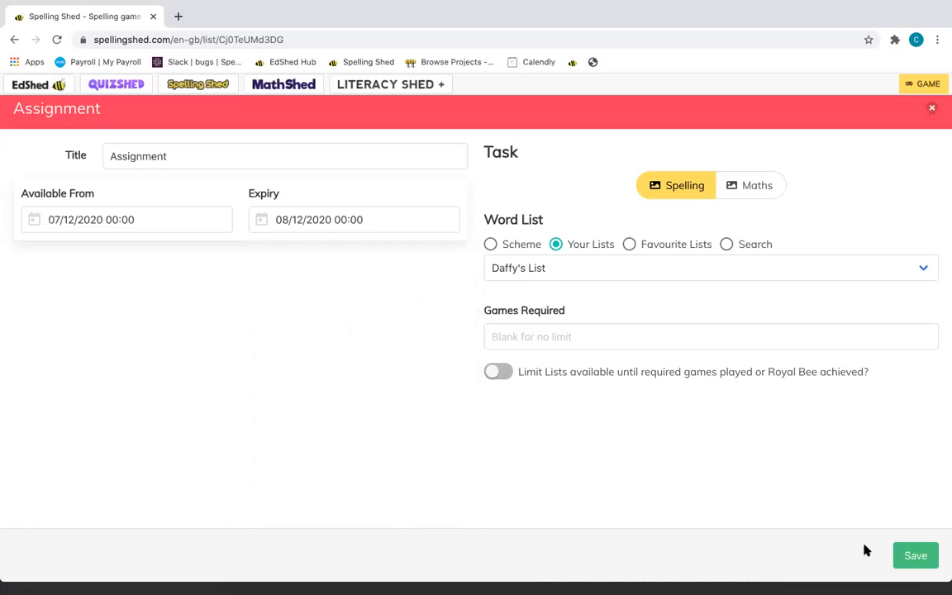
{"action": "left_click", "coordinate": [914, 552]}
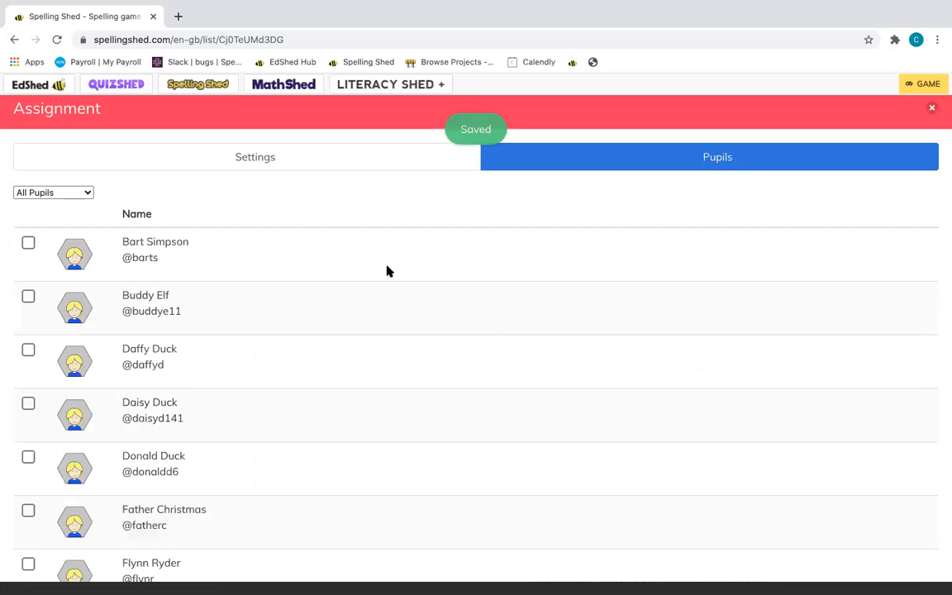
Filter the assignment's pupils to Class 1, assign it to the pupil the list was made for, and close the assignment.
{"action": "left_click", "coordinate": [68, 192]}
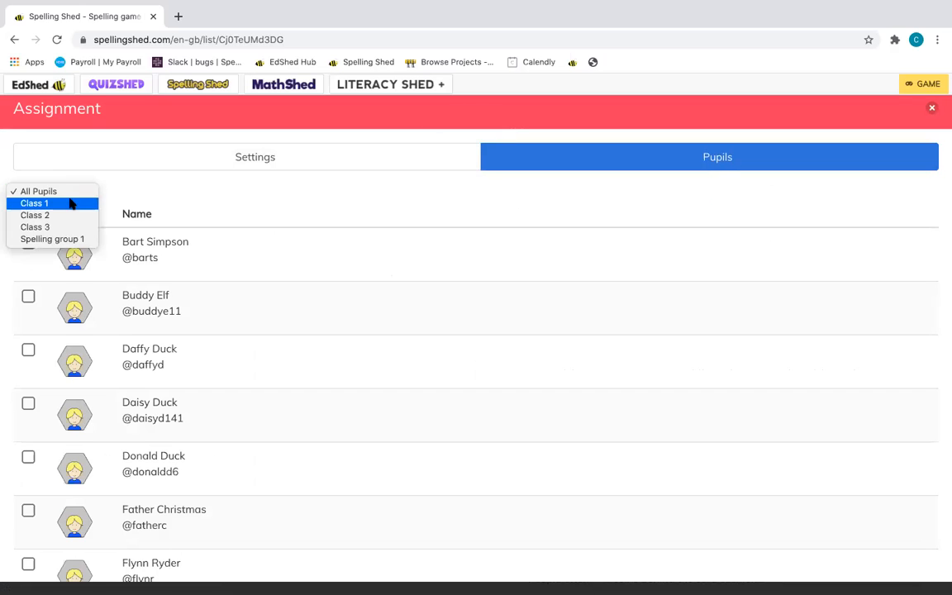
{"action": "left_click", "coordinate": [70, 203]}
{"action": "left_click", "coordinate": [28, 275]}
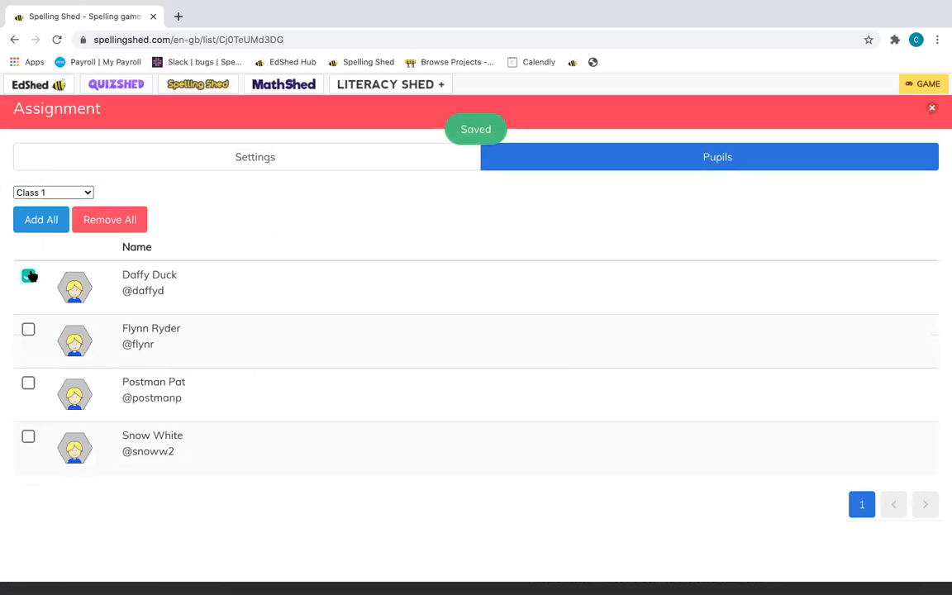
{"action": "left_click", "coordinate": [932, 110]}
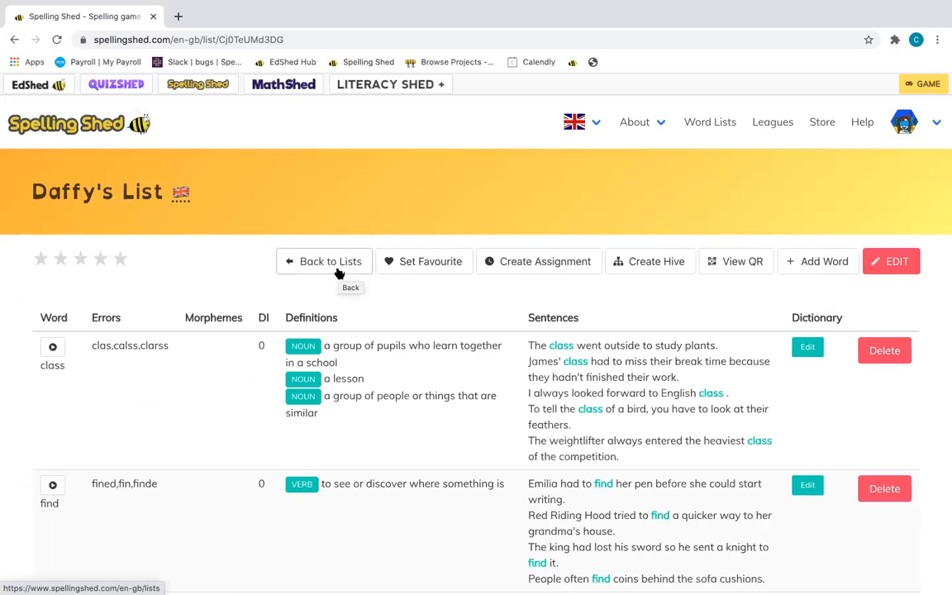
Review the words, definitions and sentences in the personalised list and return to the spelling lists.
{"action": "scroll", "coordinate": [291, 457], "scroll_direction": "down", "scroll_amount": 3}
{"action": "scroll", "coordinate": [290, 458], "scroll_direction": "up", "scroll_amount": 2}
{"action": "scroll", "coordinate": [291, 457], "scroll_direction": "up", "scroll_amount": 2}
{"action": "scroll", "coordinate": [291, 454], "scroll_direction": "down", "scroll_amount": 2}
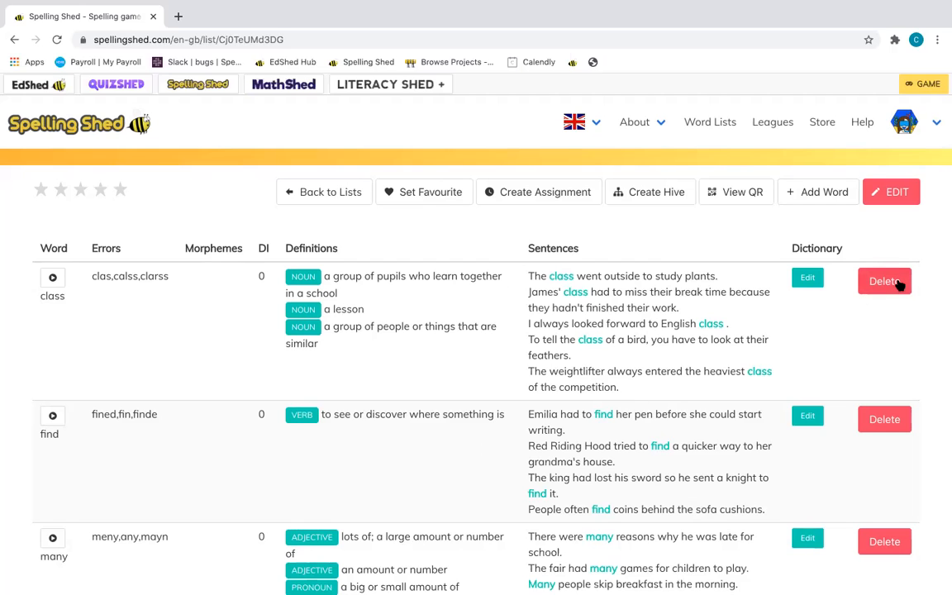
{"action": "left_click", "coordinate": [347, 194]}
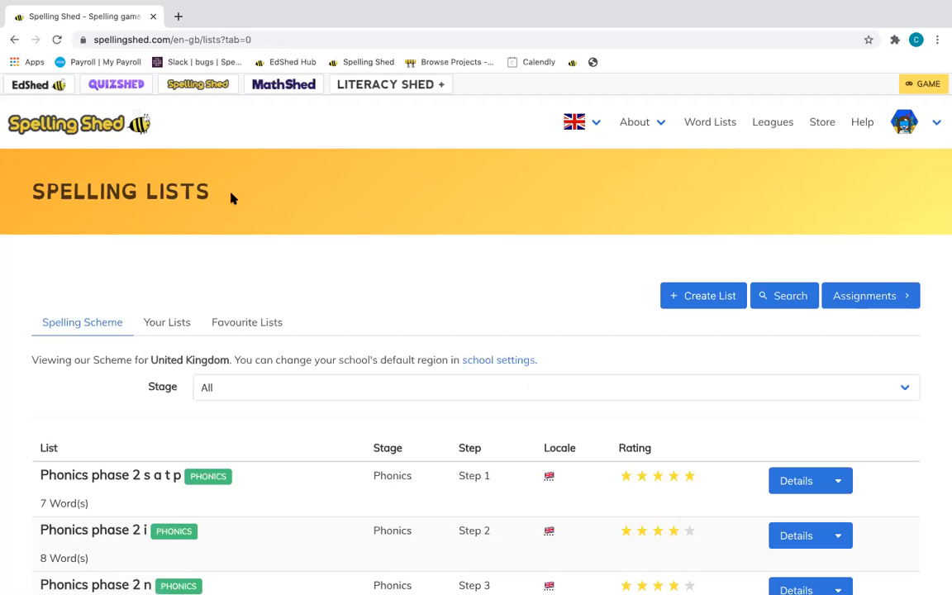
Switch to EdShed and review the current entries on the school's assignments page.
{"action": "left_click", "coordinate": [52, 86]}
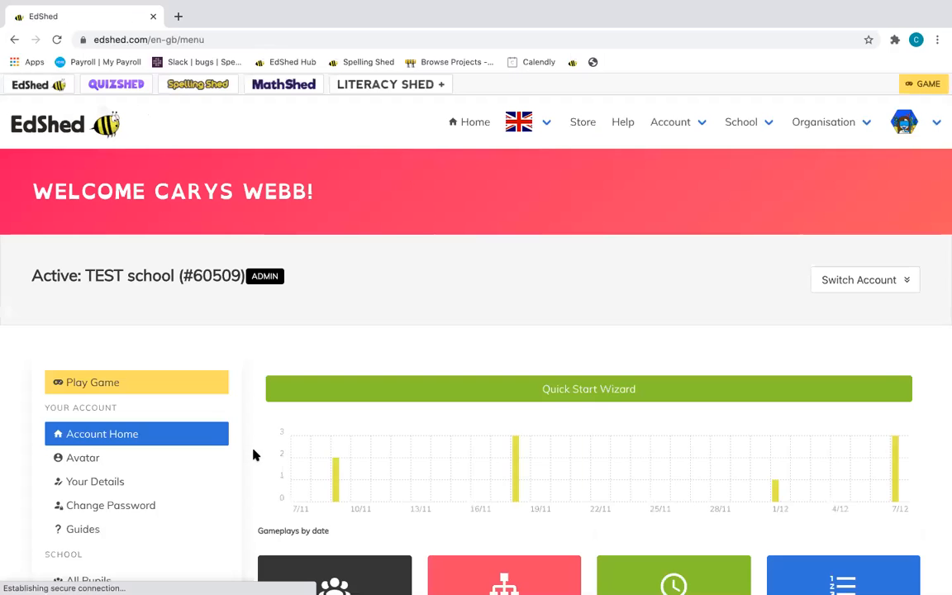
{"action": "scroll", "coordinate": [254, 454], "scroll_direction": "down", "scroll_amount": 6}
{"action": "scroll", "coordinate": [255, 453], "scroll_direction": "up", "scroll_amount": 2}
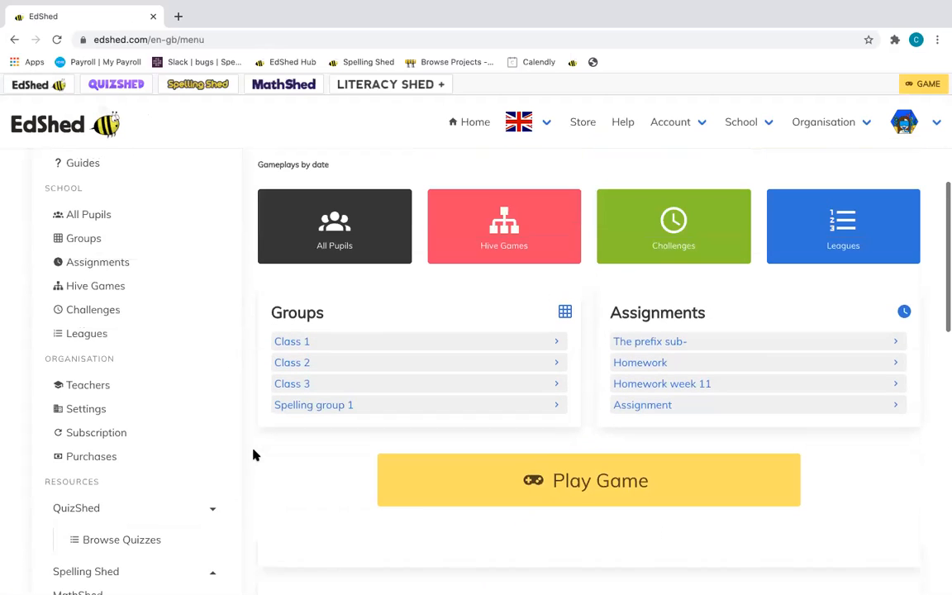
{"action": "left_click", "coordinate": [81, 263]}
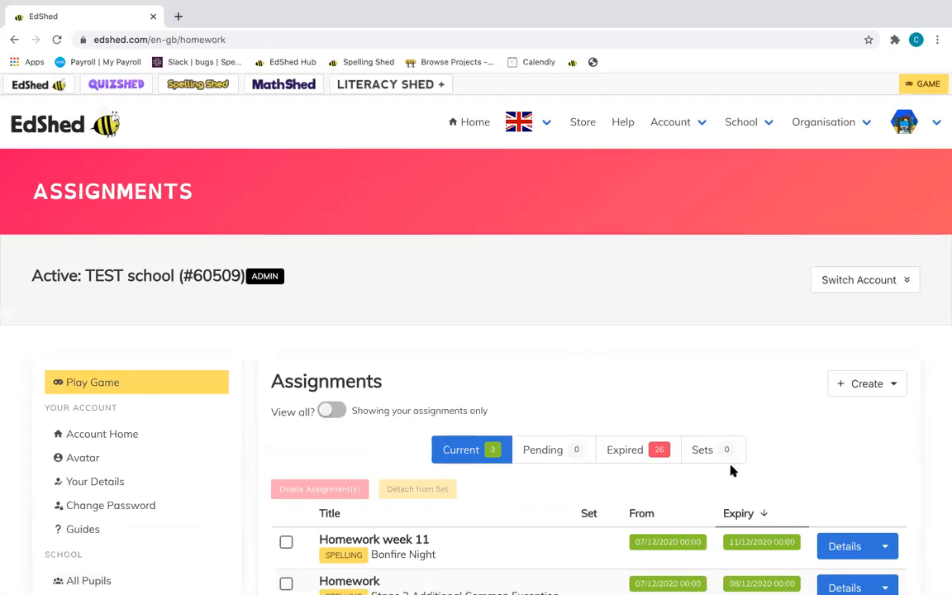
{"action": "scroll", "coordinate": [730, 470], "scroll_direction": "down", "scroll_amount": 1}
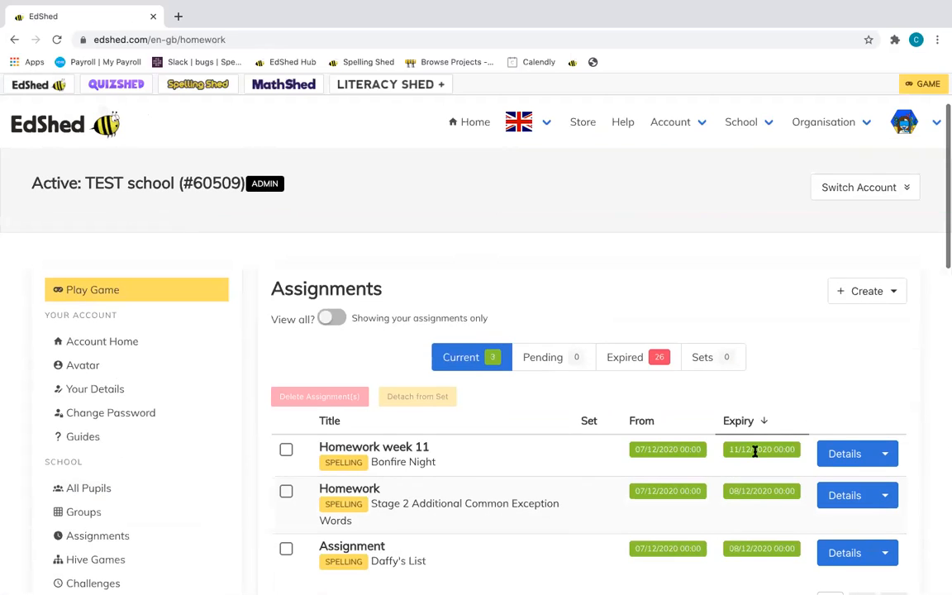
Start a new assignment set for Spelling group 1 using the Stage 1 lists.
{"action": "left_click", "coordinate": [894, 296]}
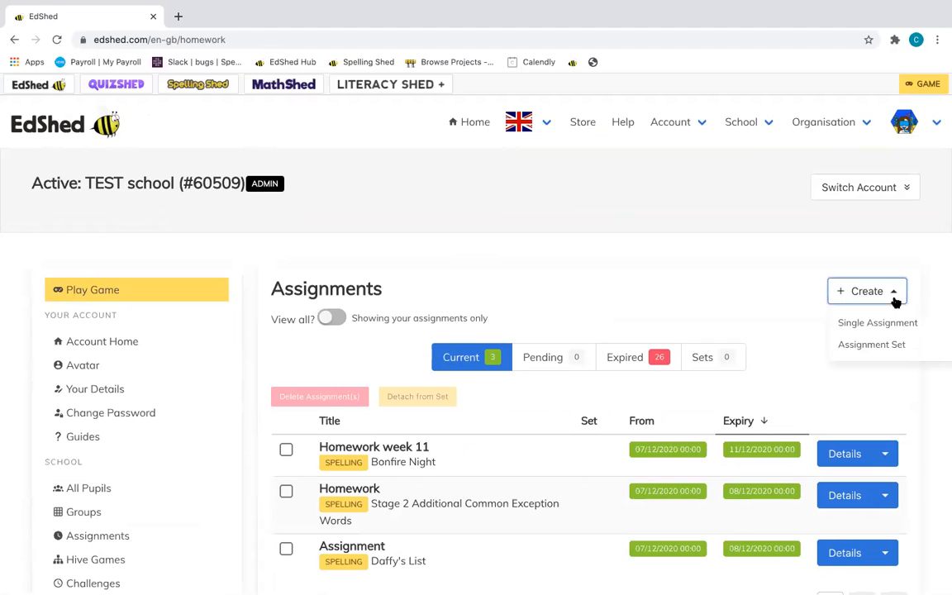
{"action": "left_click", "coordinate": [912, 346]}
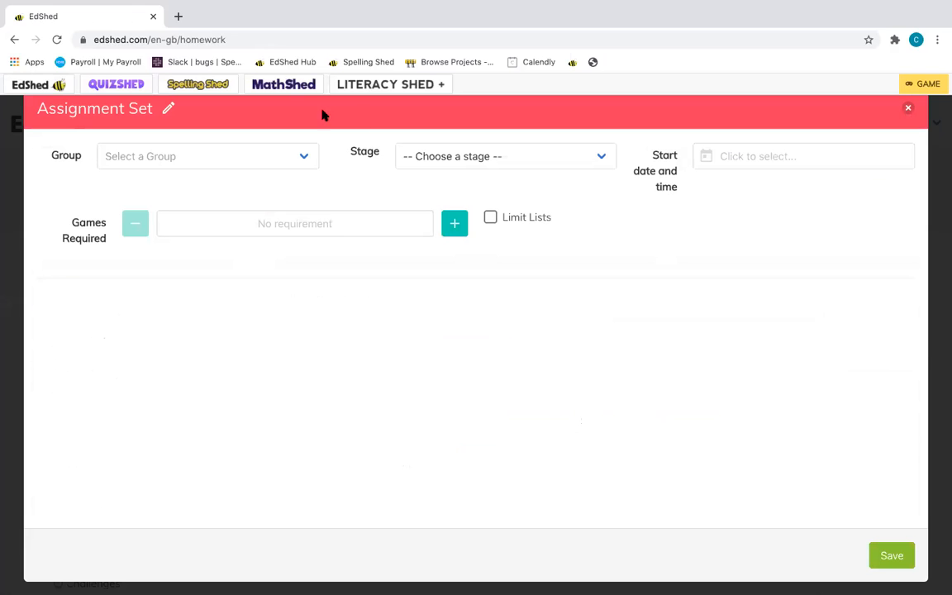
{"action": "right_click", "coordinate": [307, 157]}
{"action": "left_click", "coordinate": [308, 157]}
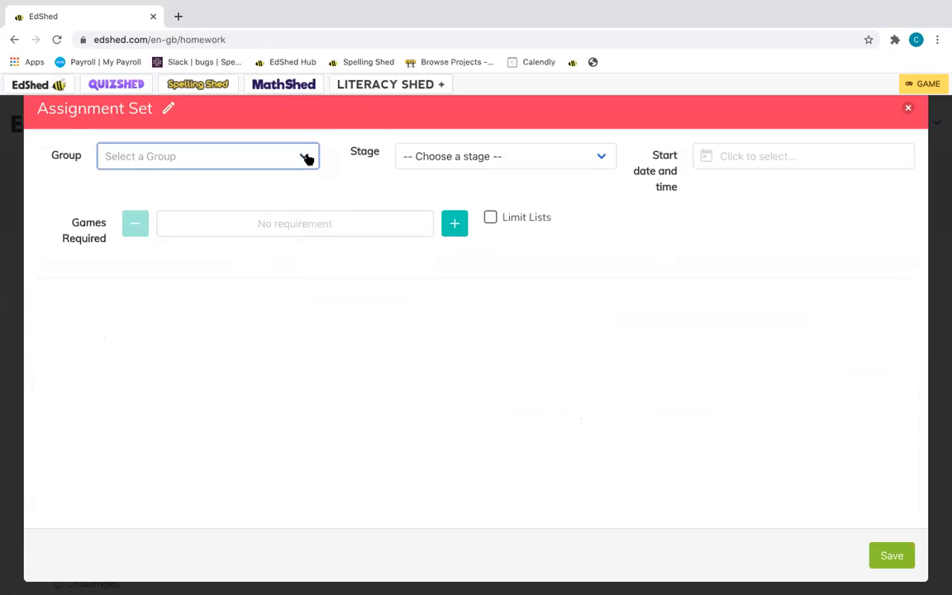
{"action": "left_click", "coordinate": [308, 159]}
{"action": "left_click", "coordinate": [292, 199]}
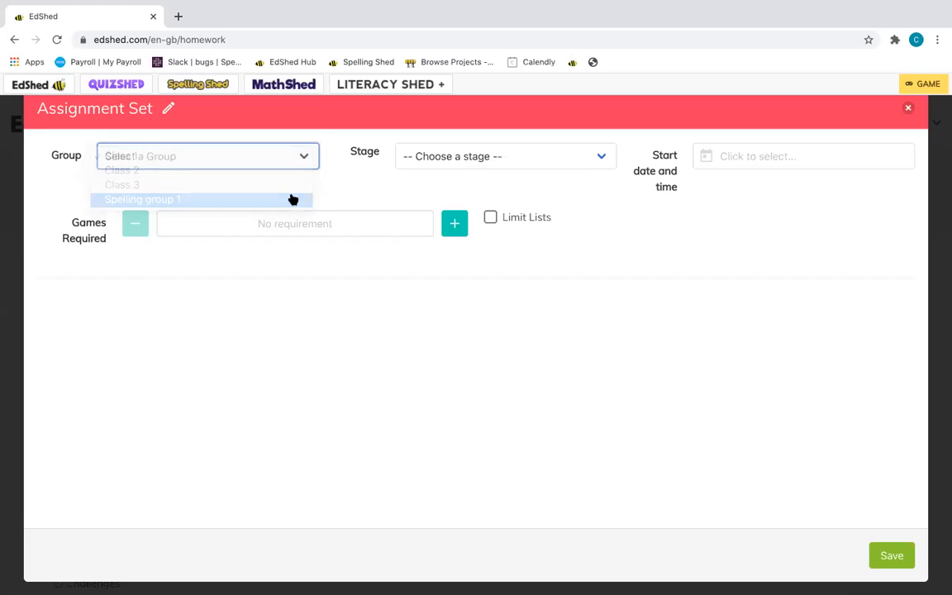
{"action": "left_click", "coordinate": [607, 166]}
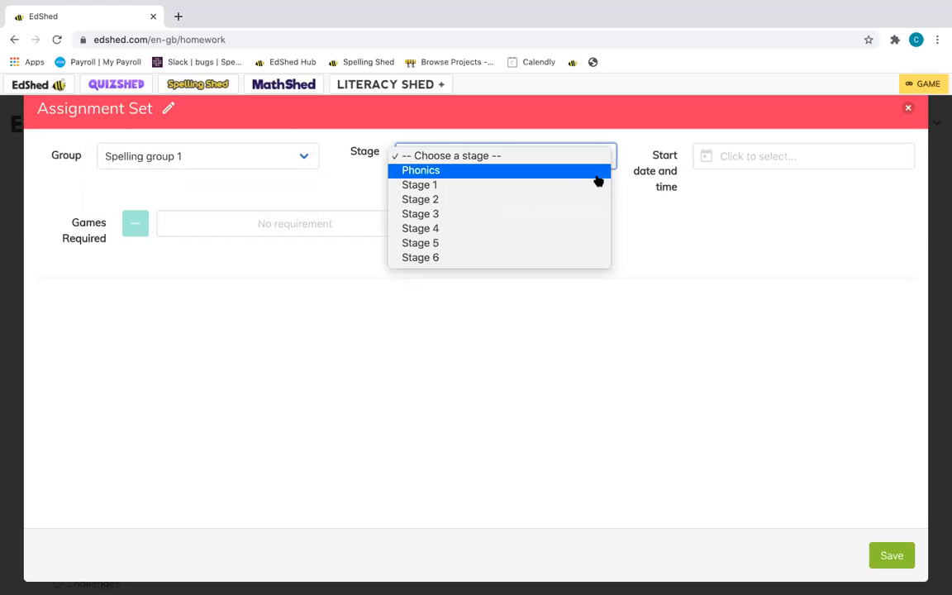
{"action": "key", "text": "Escape"}
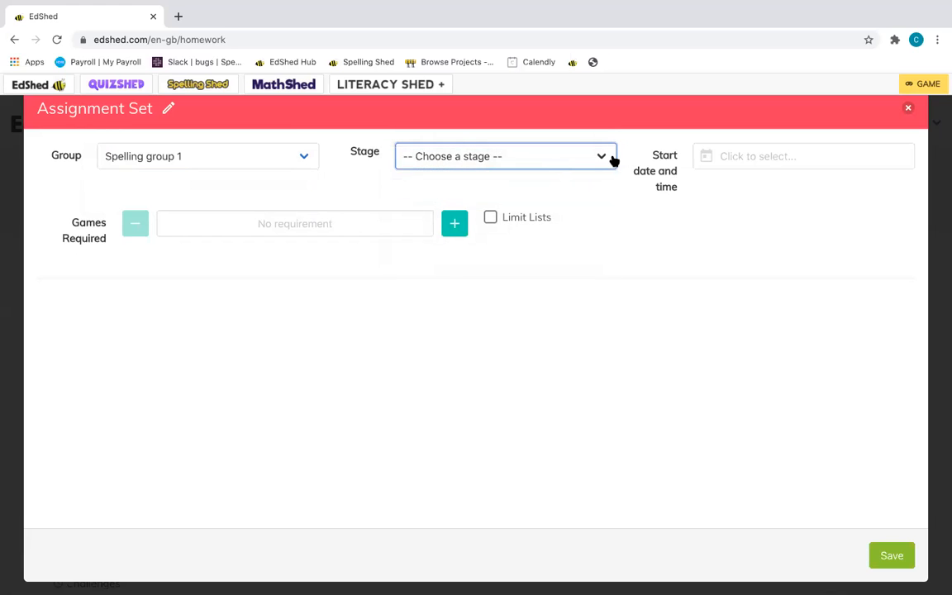
{"action": "left_click", "coordinate": [604, 159]}
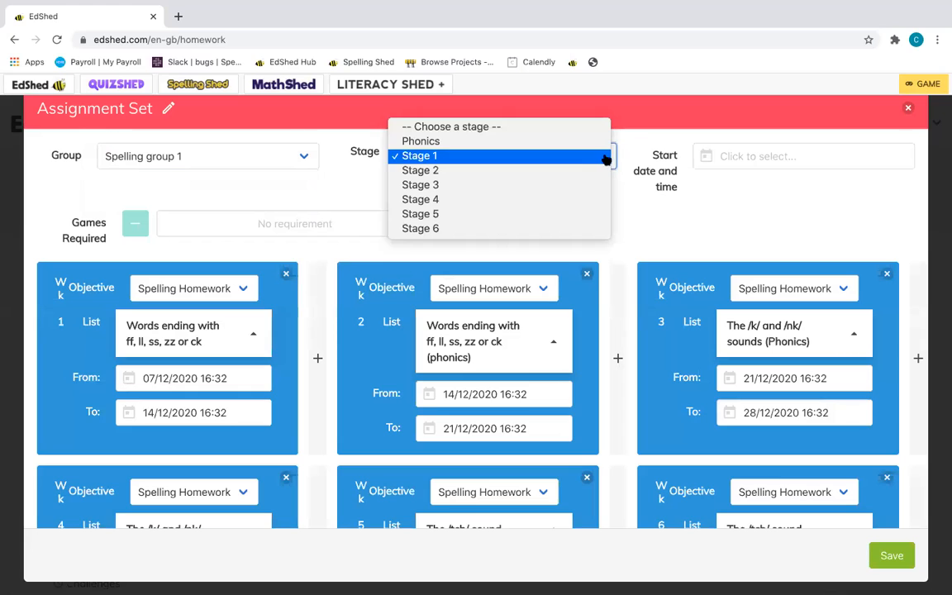
{"action": "left_click", "coordinate": [734, 224]}
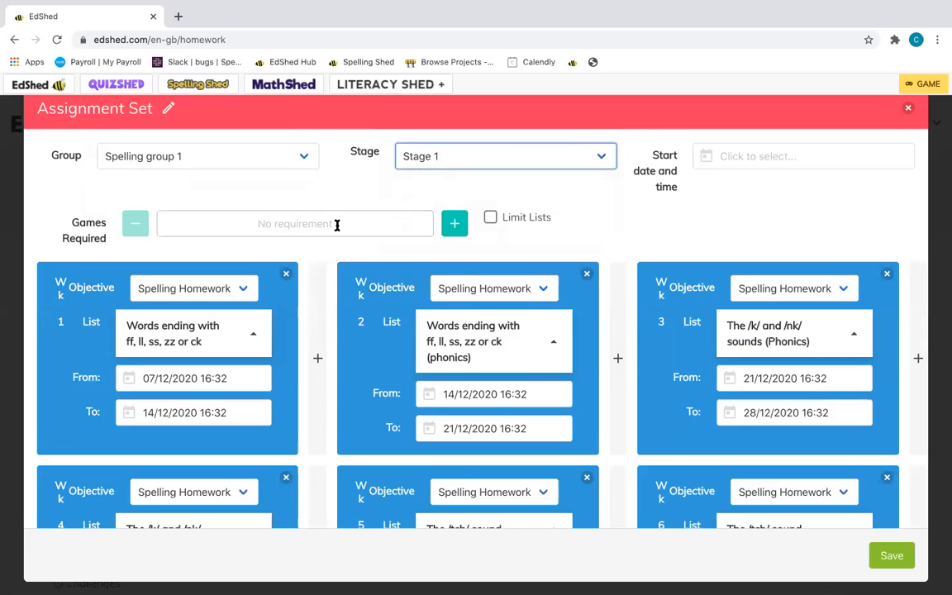
Turn on Limit Lists for the assignment set and set the games required to 5.
{"action": "left_click", "coordinate": [494, 218]}
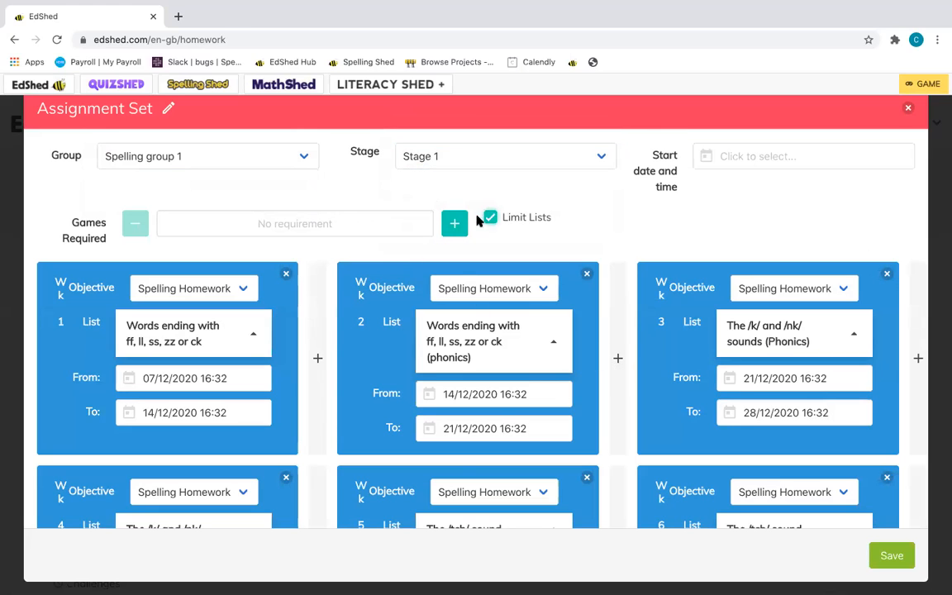
{"action": "left_click", "coordinate": [403, 219]}
{"action": "type", "text": "5"}
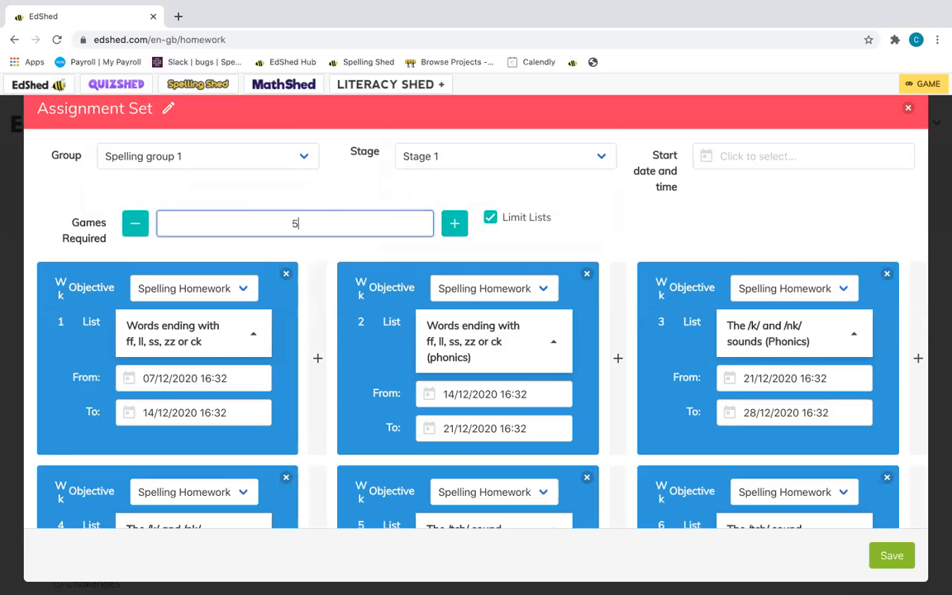
{"action": "left_click", "coordinate": [665, 229]}
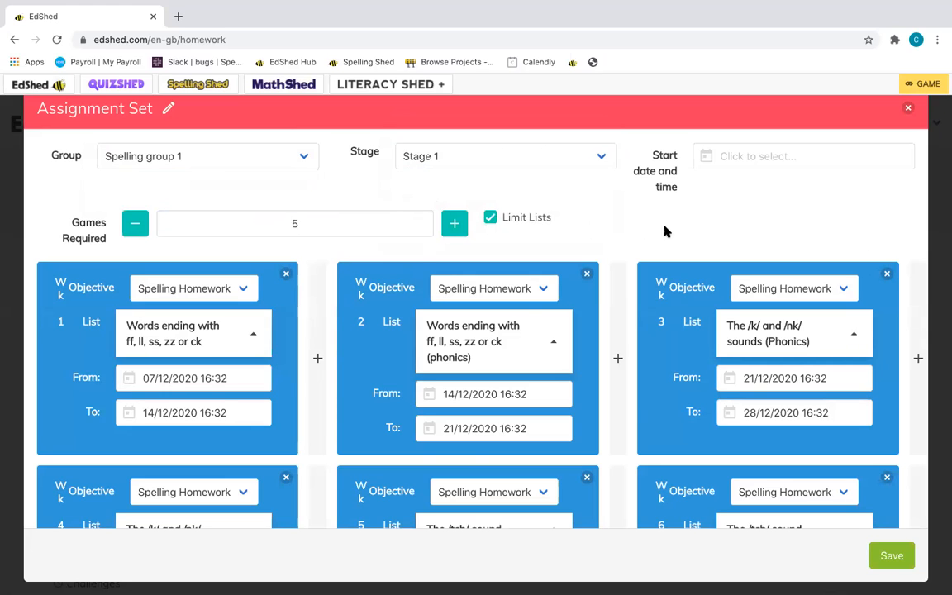
Set the assignment set's start date and time to 07/12/2020 00:00.
{"action": "left_click", "coordinate": [789, 164]}
{"action": "left_click", "coordinate": [670, 292]}
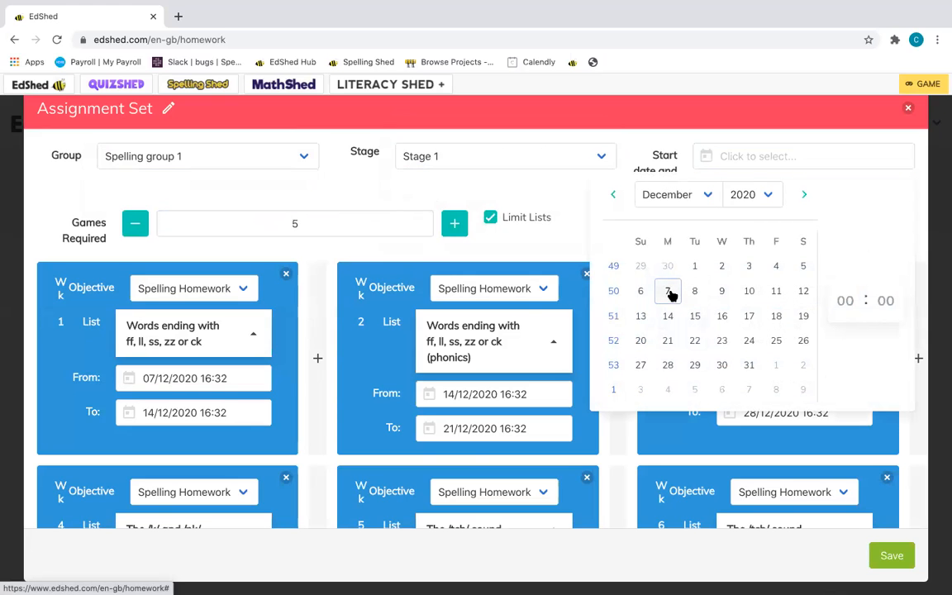
{"action": "left_click", "coordinate": [565, 213]}
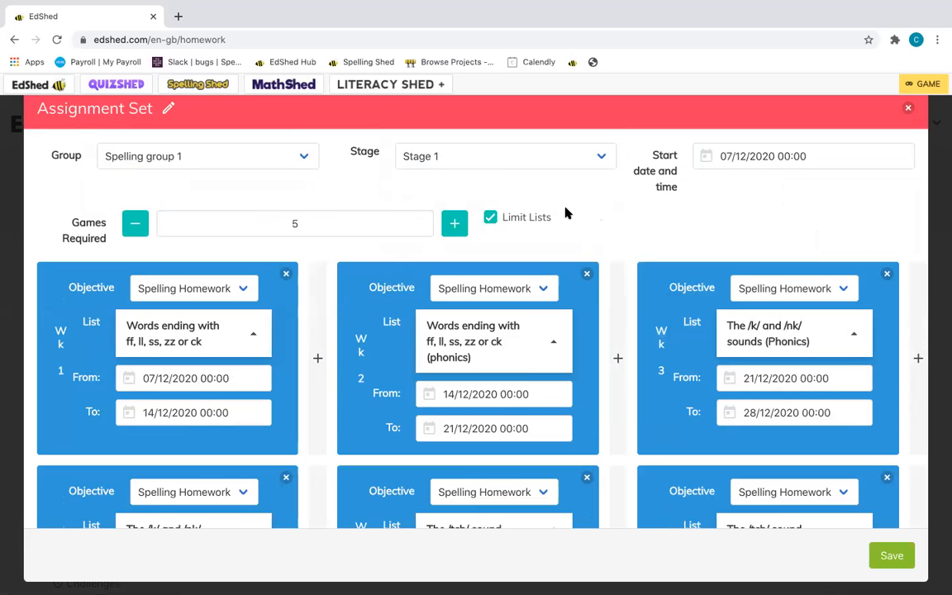
Remove the week 1 assignment from the set and insert an empty week after week 2.
{"action": "scroll", "coordinate": [566, 214], "scroll_direction": "down", "scroll_amount": 3}
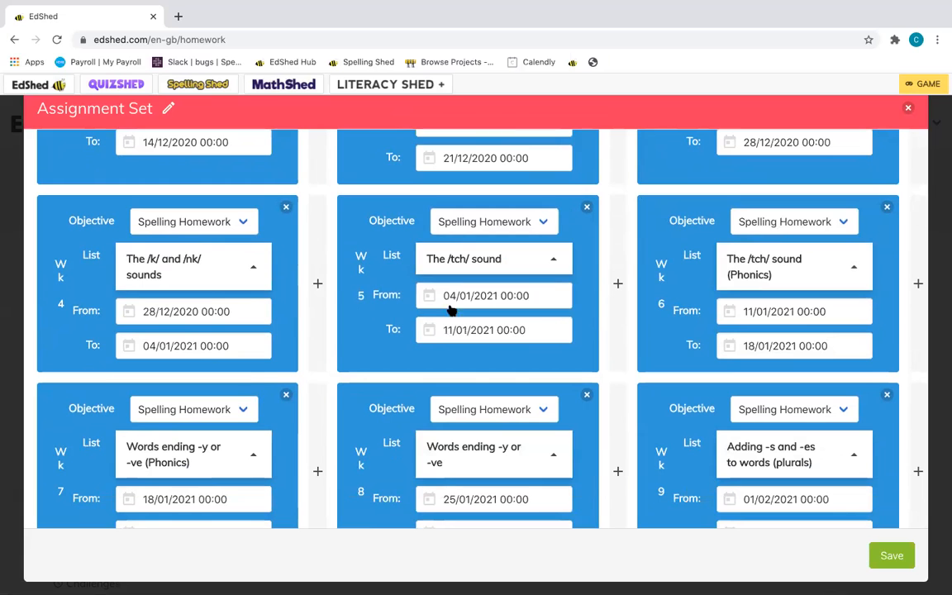
{"action": "scroll", "coordinate": [450, 331], "scroll_direction": "up", "scroll_amount": 1}
{"action": "scroll", "coordinate": [450, 332], "scroll_direction": "up", "scroll_amount": 1}
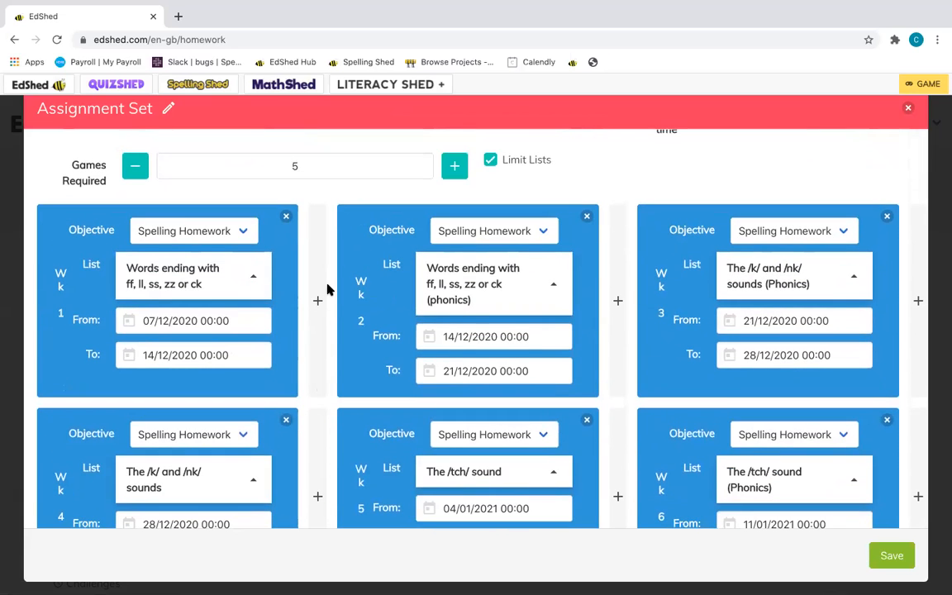
{"action": "left_click", "coordinate": [285, 217]}
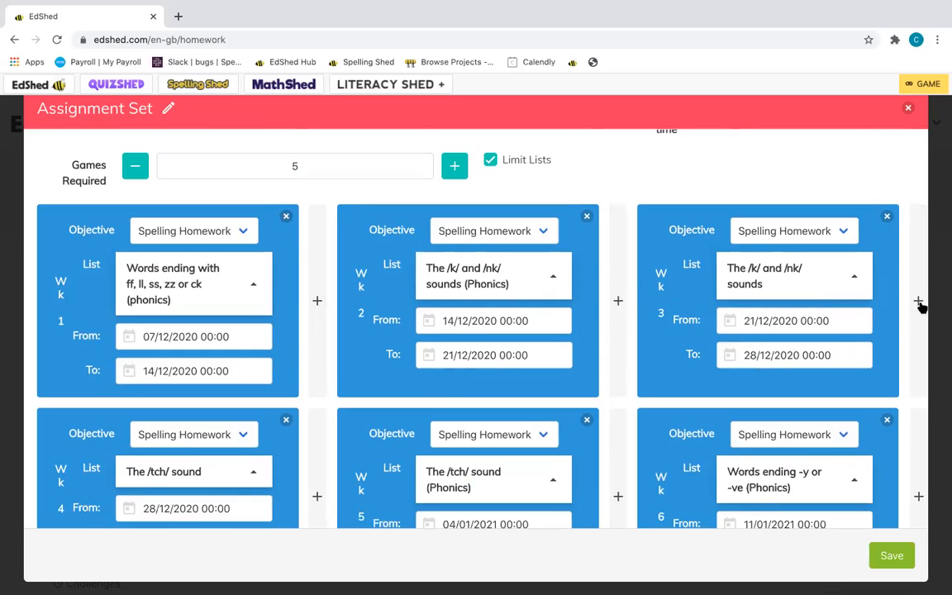
{"action": "left_click", "coordinate": [619, 302]}
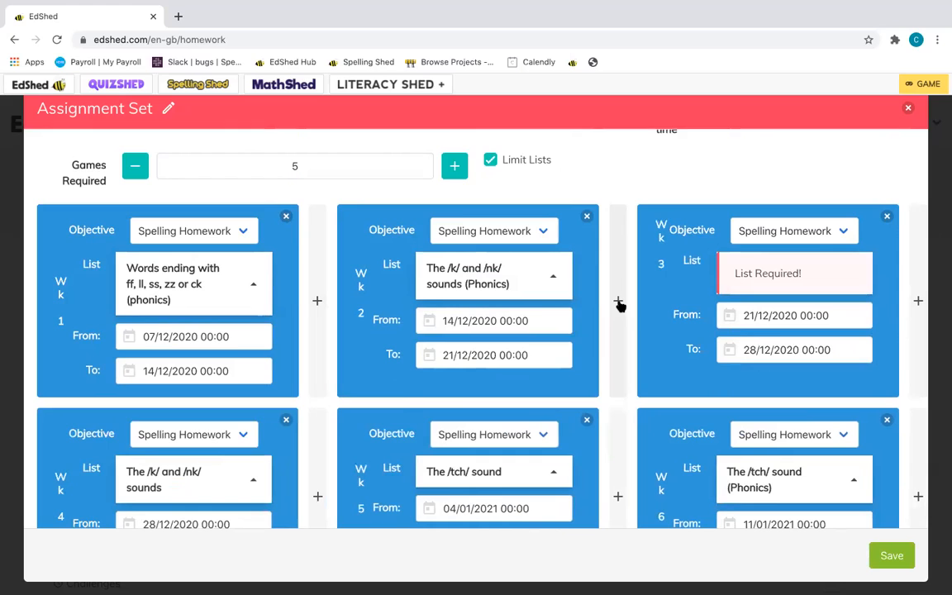
Set week 3 to No objective, and insert another No objective week right after it.
{"action": "left_click", "coordinate": [781, 230]}
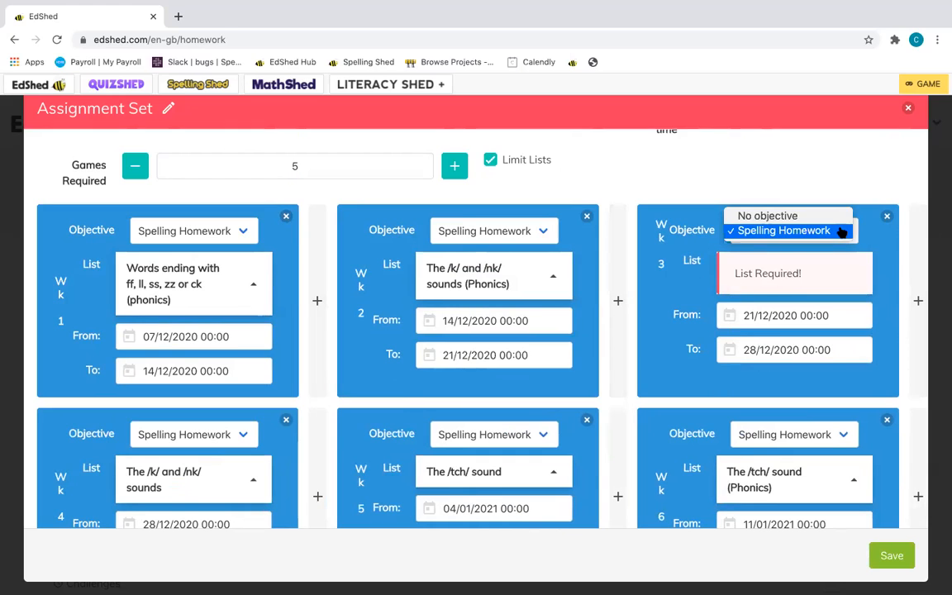
{"action": "left_click", "coordinate": [834, 217]}
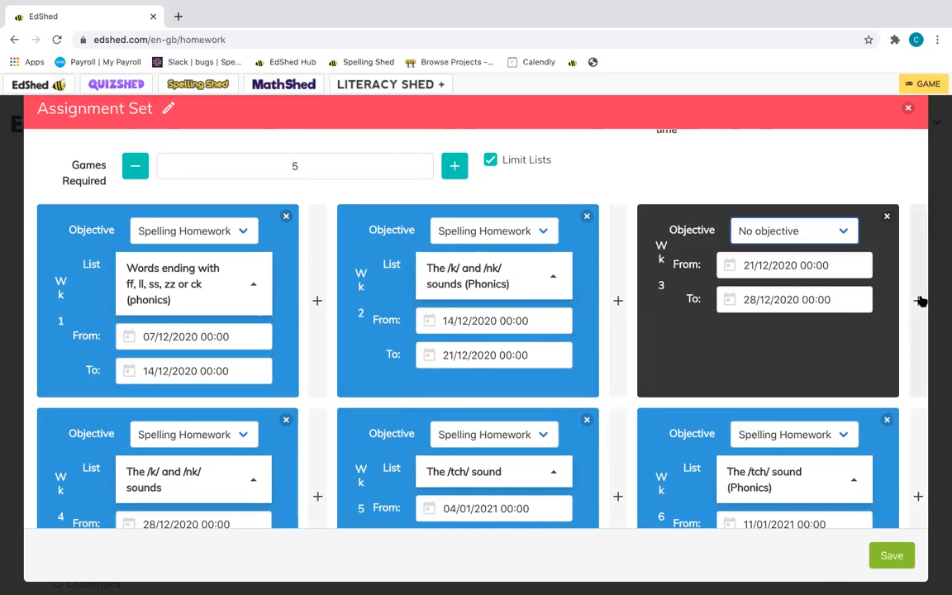
{"action": "scroll", "coordinate": [743, 346], "scroll_direction": "down", "scroll_amount": 1}
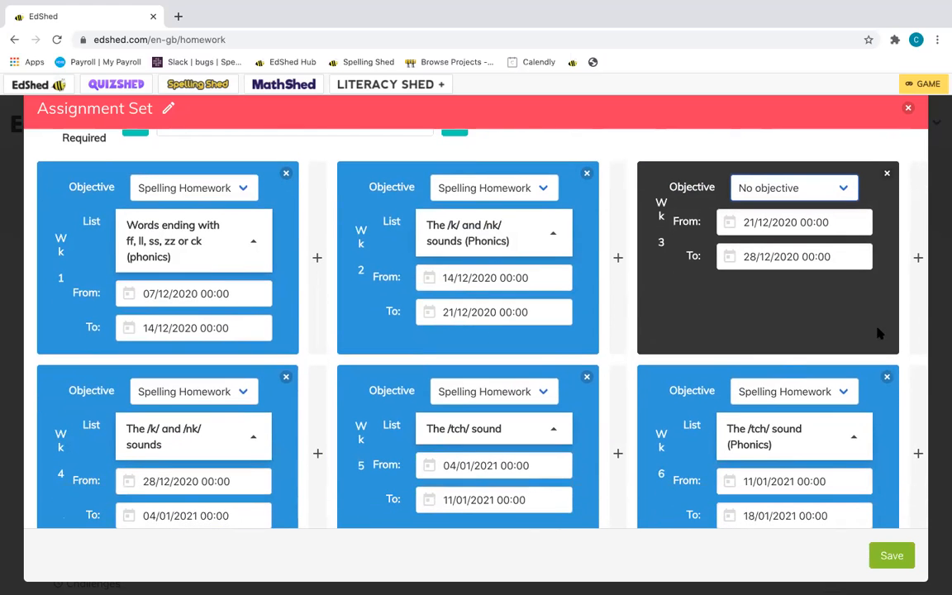
{"action": "left_click", "coordinate": [920, 299]}
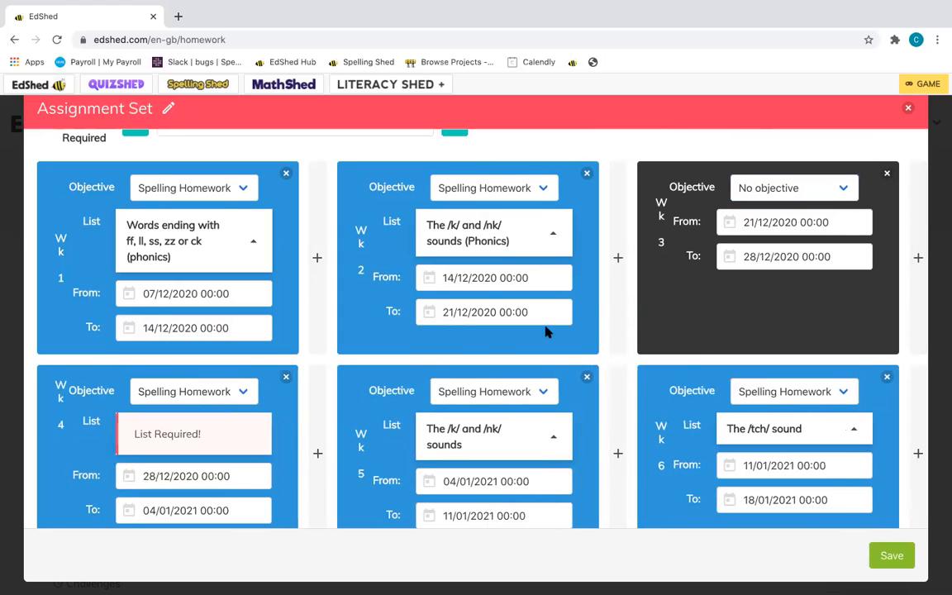
{"action": "left_click", "coordinate": [220, 394]}
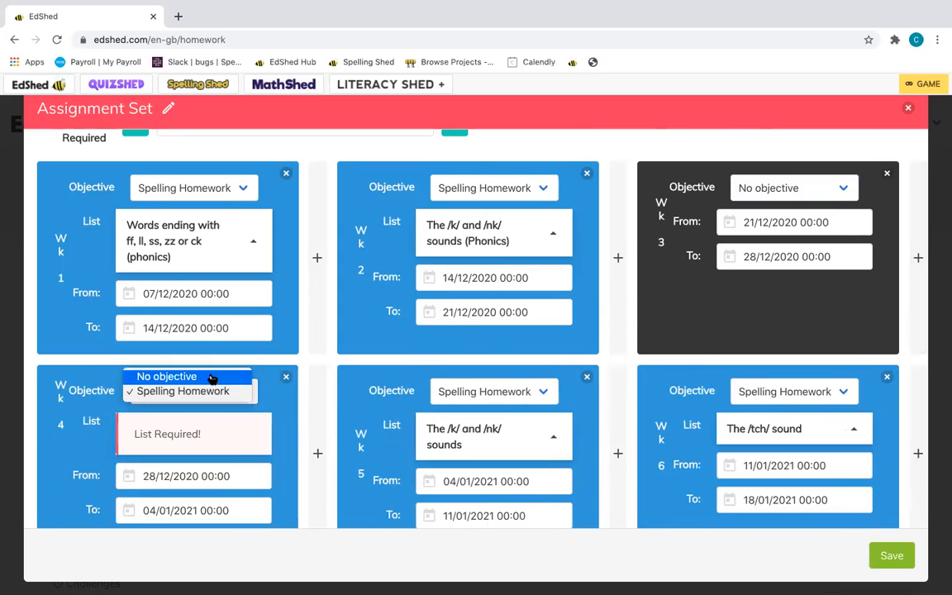
{"action": "left_click", "coordinate": [211, 378]}
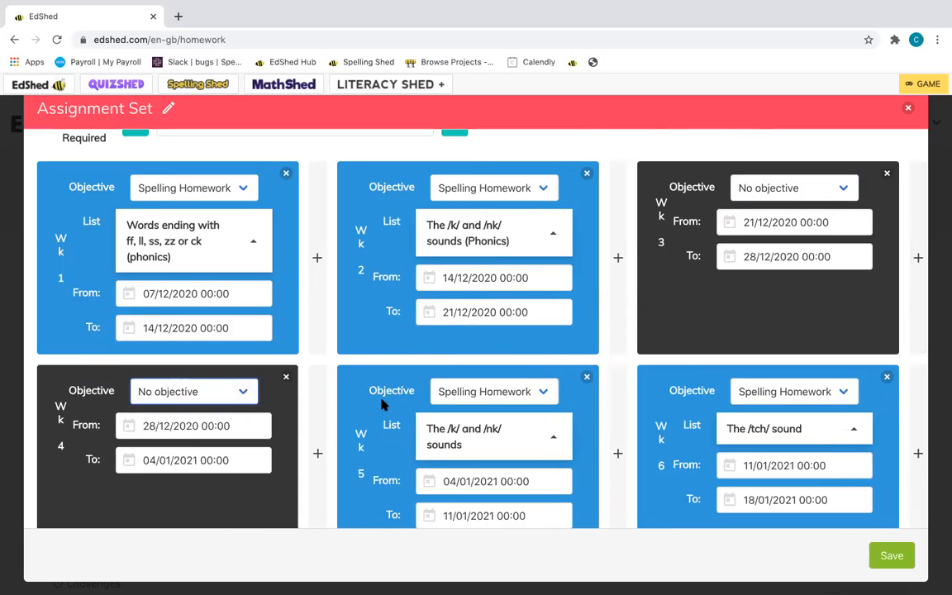
Insert a Spelling Homework week after week 4 and assign it the Christmas list from your own lists.
{"action": "scroll", "coordinate": [382, 403], "scroll_direction": "down", "scroll_amount": 2}
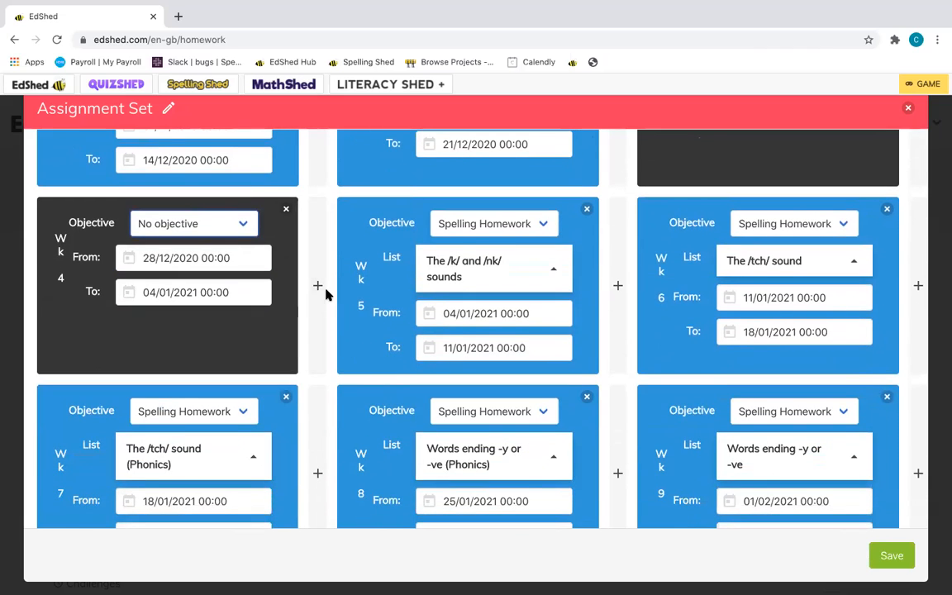
{"action": "left_click", "coordinate": [319, 289]}
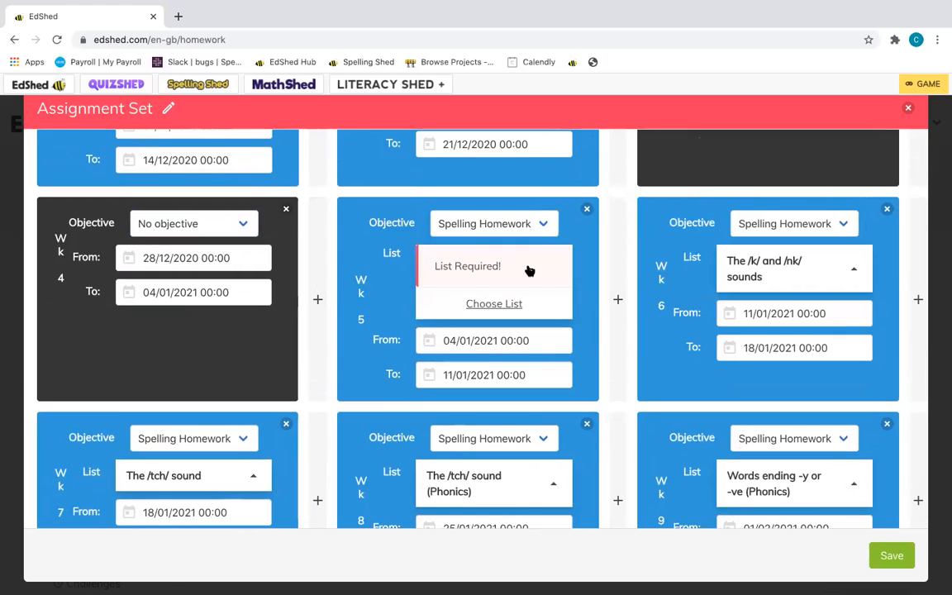
{"action": "left_click", "coordinate": [494, 304]}
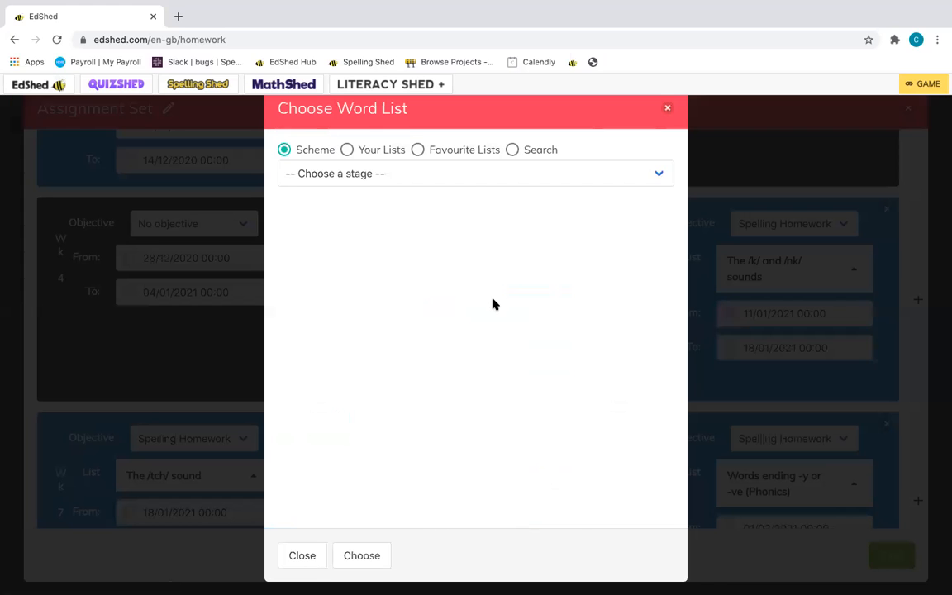
{"action": "left_click", "coordinate": [376, 152]}
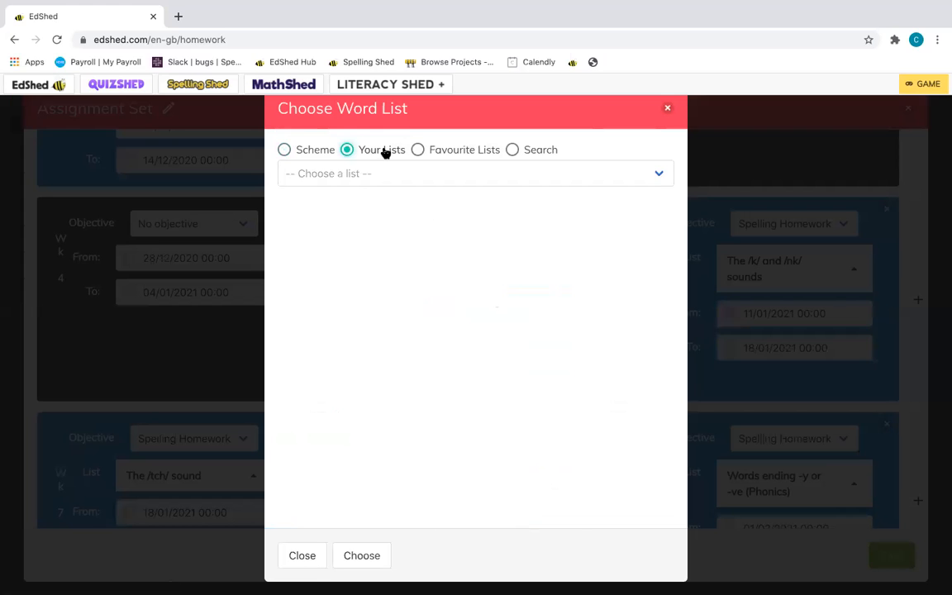
{"action": "left_click", "coordinate": [459, 149]}
{"action": "left_click", "coordinate": [384, 151]}
{"action": "left_click", "coordinate": [385, 173]}
{"action": "left_click", "coordinate": [388, 216]}
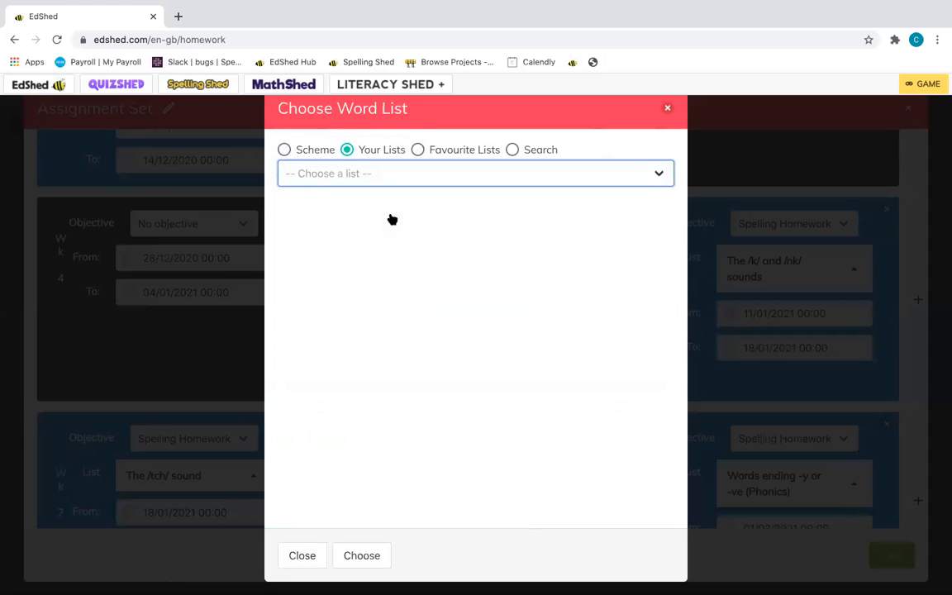
{"action": "left_click", "coordinate": [344, 556]}
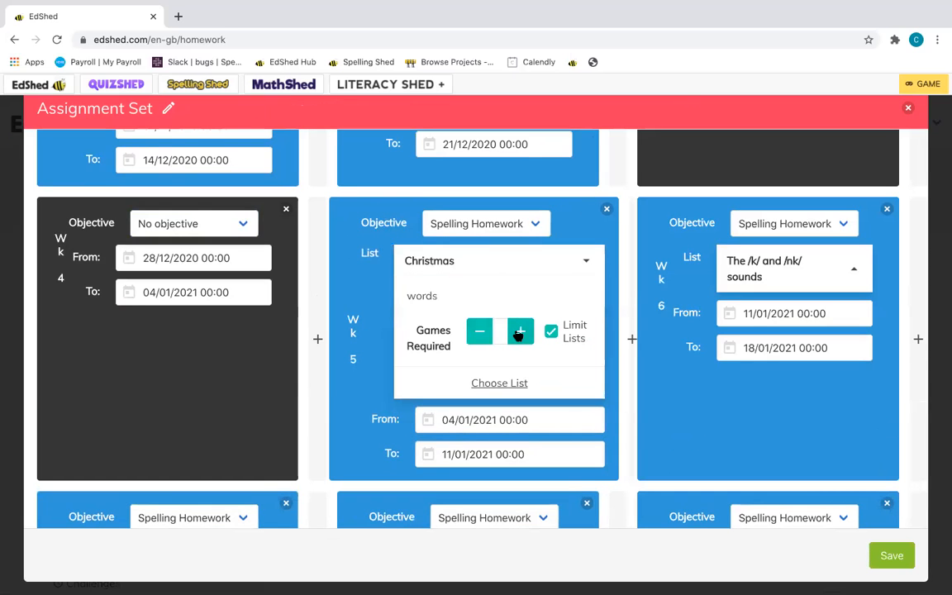
Check the weekly assignments through the set and save the assignment set.
{"action": "scroll", "coordinate": [426, 390], "scroll_direction": "down", "scroll_amount": 10}
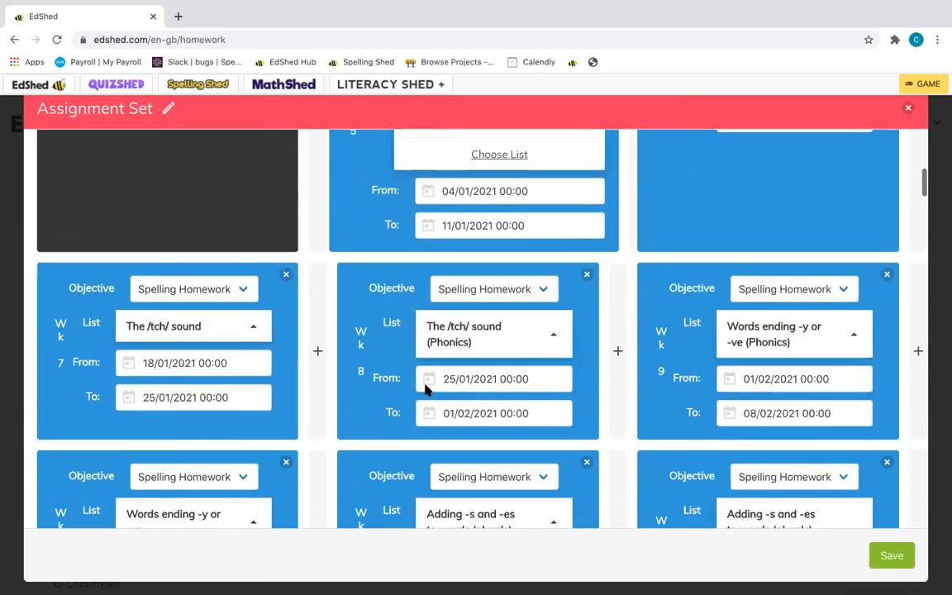
{"action": "scroll", "coordinate": [425, 390], "scroll_direction": "down", "scroll_amount": 3}
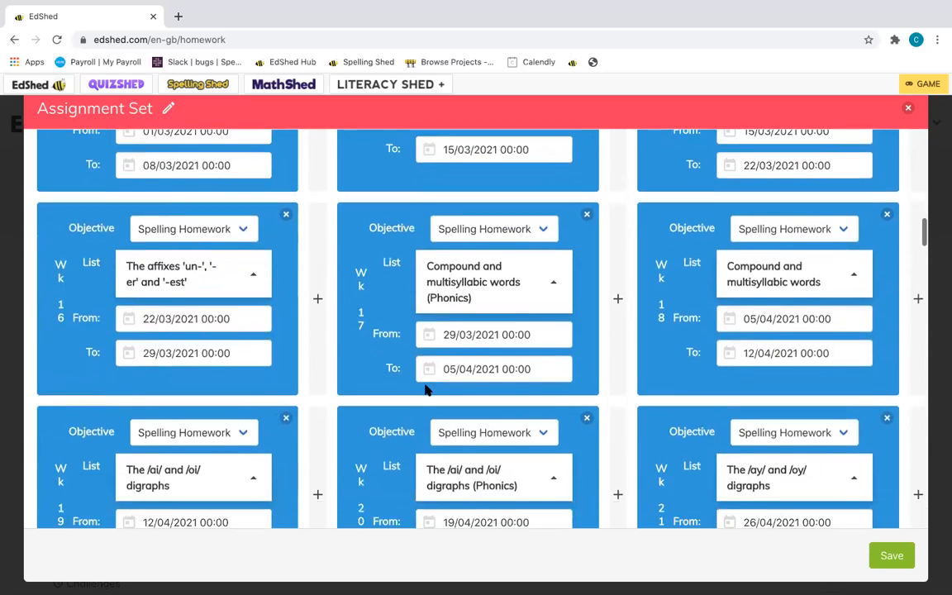
{"action": "scroll", "coordinate": [426, 390], "scroll_direction": "up", "scroll_amount": 15}
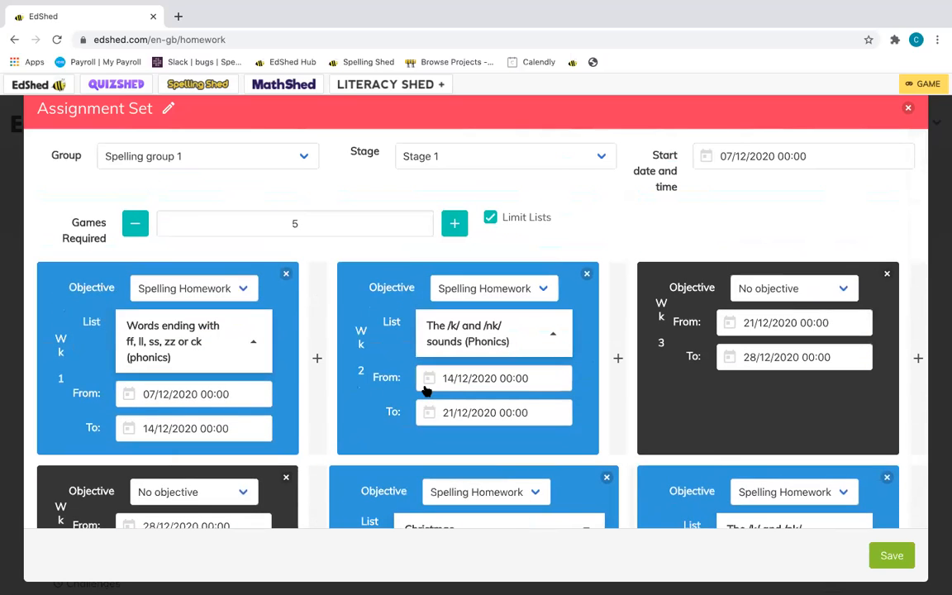
{"action": "left_click", "coordinate": [890, 553]}
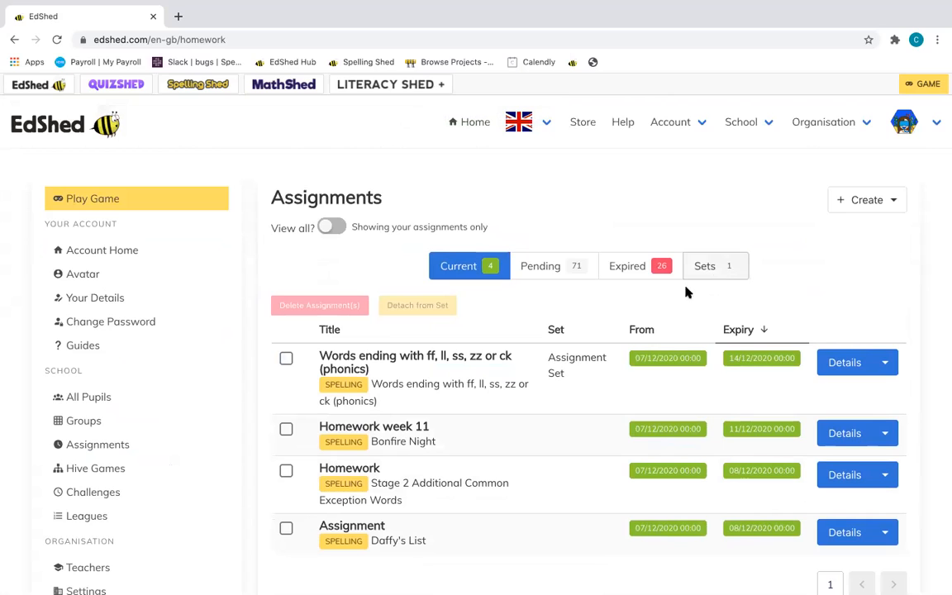
View the assignment sets, then return to the list of current assignments.
{"action": "left_click", "coordinate": [730, 277]}
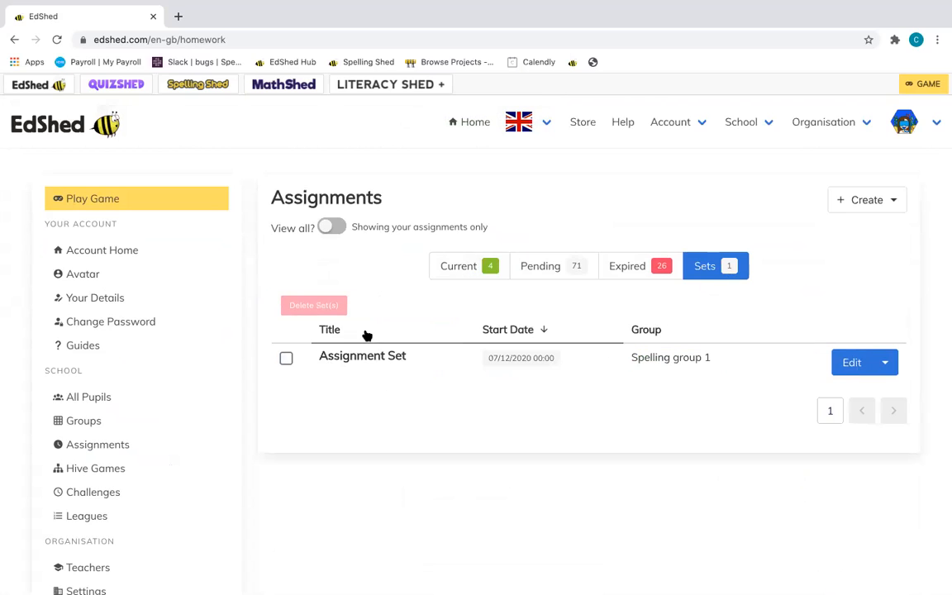
{"action": "left_click", "coordinate": [485, 275]}
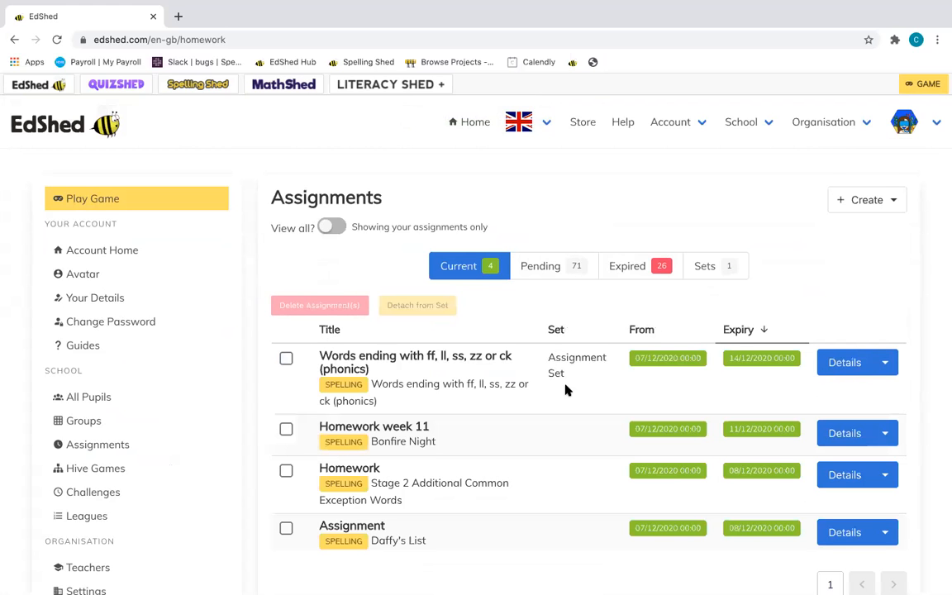
{"action": "scroll", "coordinate": [565, 389], "scroll_direction": "down", "scroll_amount": 1}
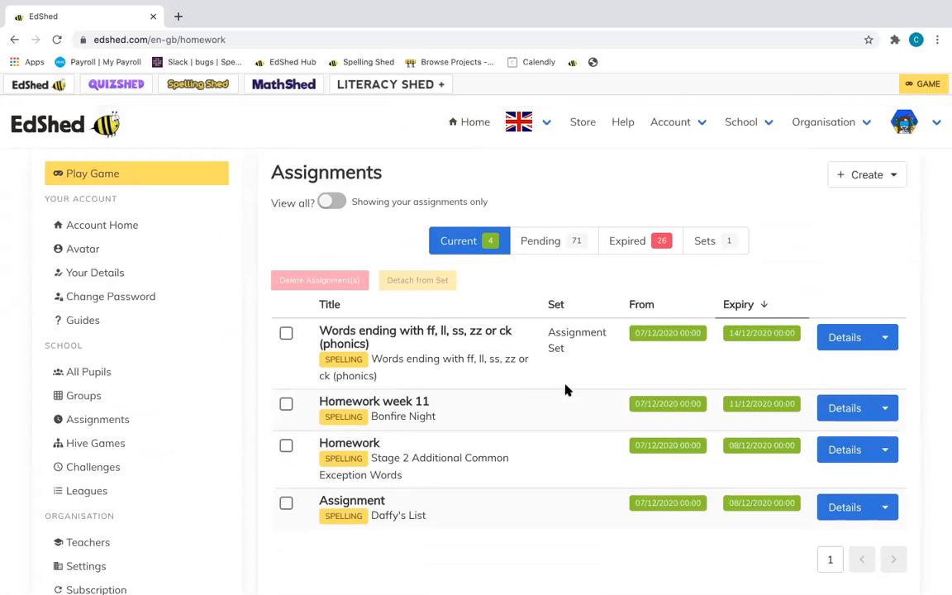
Start a new Hive game using the Stage 2 scheme list "Stage 2 Additional Common Exception Words".
{"action": "left_click", "coordinate": [134, 447]}
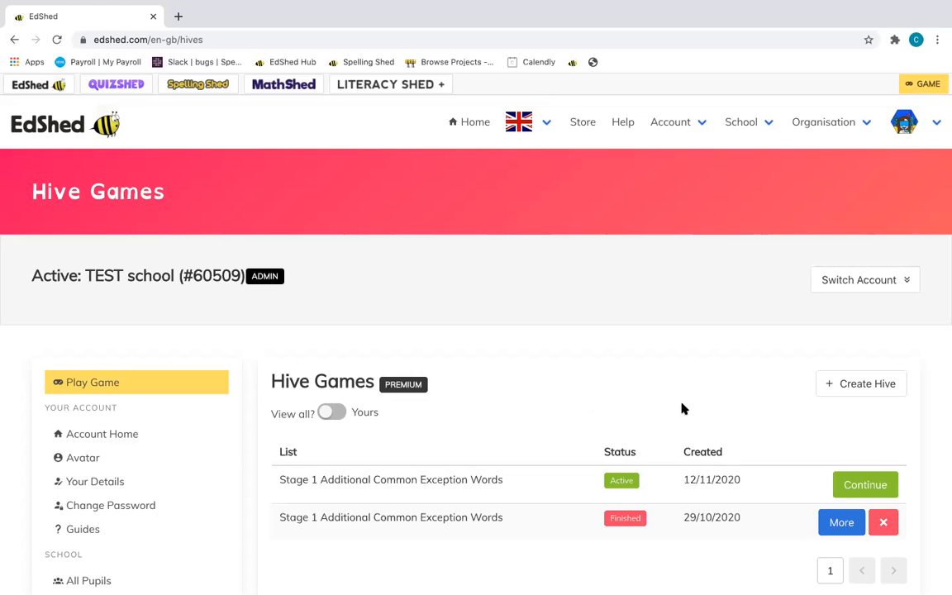
{"action": "scroll", "coordinate": [683, 408], "scroll_direction": "down", "scroll_amount": 2}
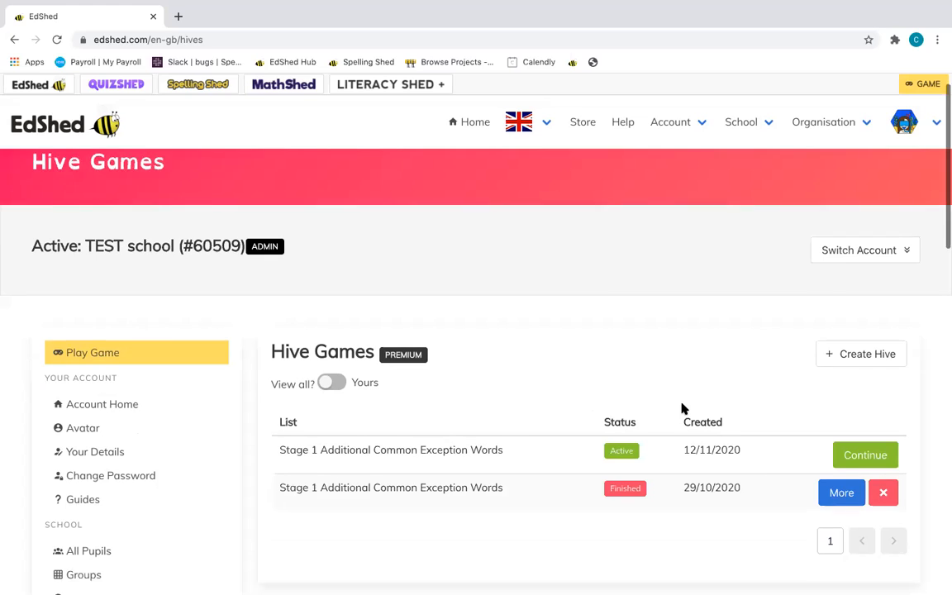
{"action": "left_click", "coordinate": [856, 319]}
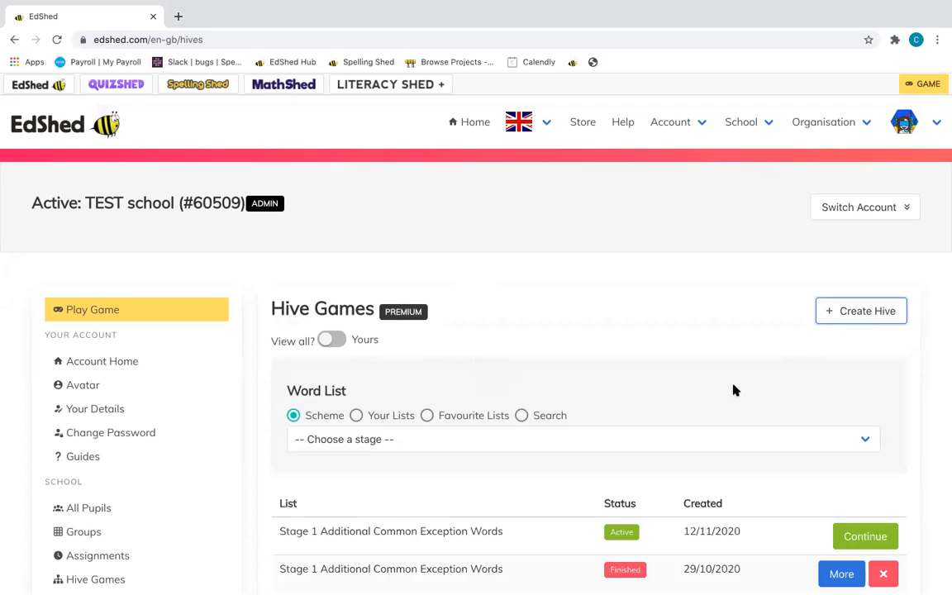
{"action": "scroll", "coordinate": [733, 389], "scroll_direction": "down", "scroll_amount": 1}
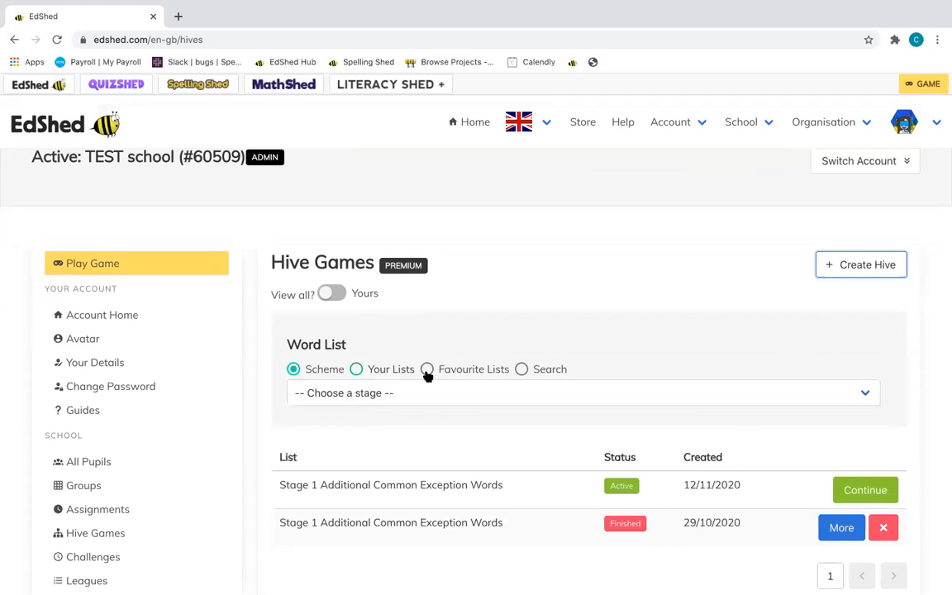
{"action": "left_click", "coordinate": [431, 403]}
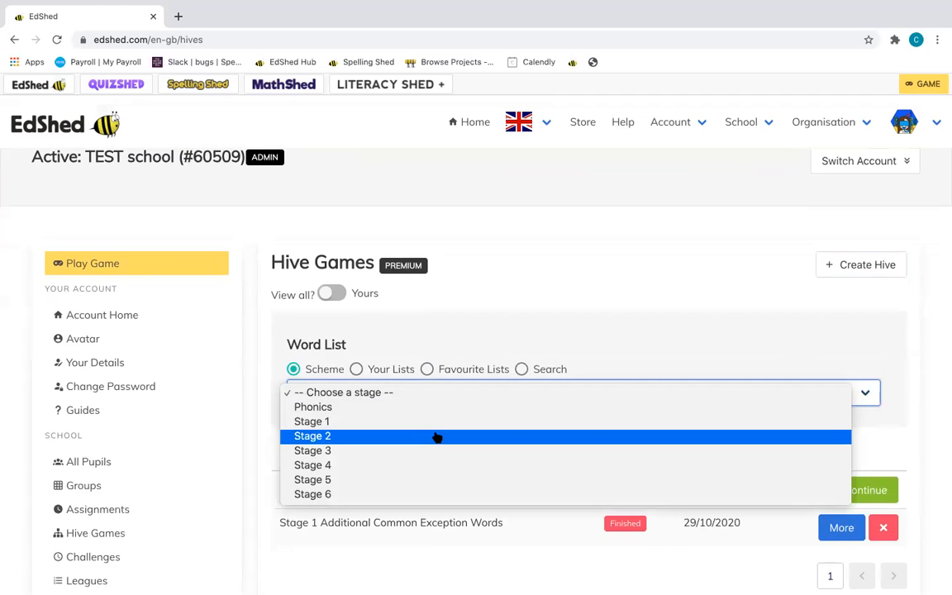
{"action": "left_click", "coordinate": [436, 436]}
{"action": "left_click", "coordinate": [436, 432]}
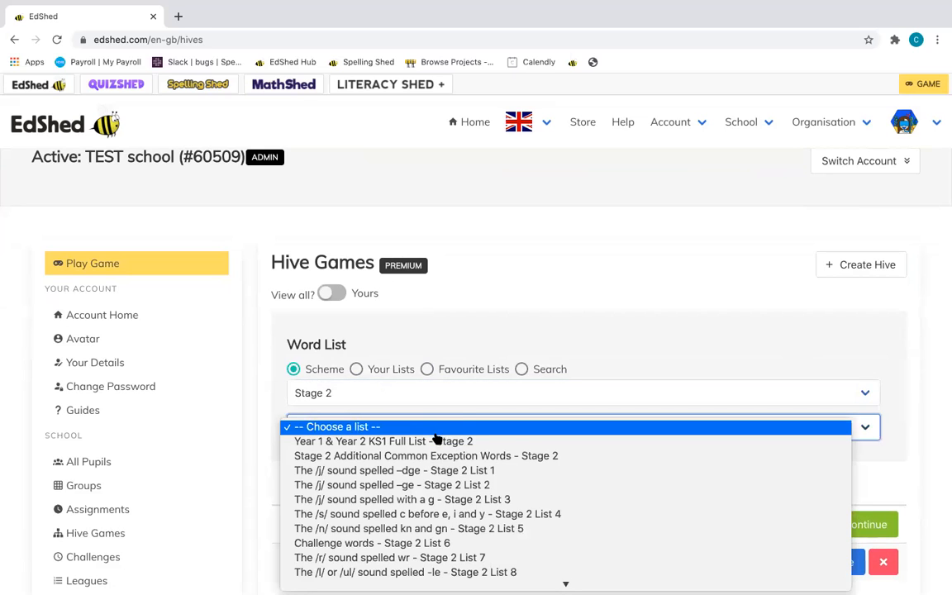
{"action": "left_click", "coordinate": [441, 454]}
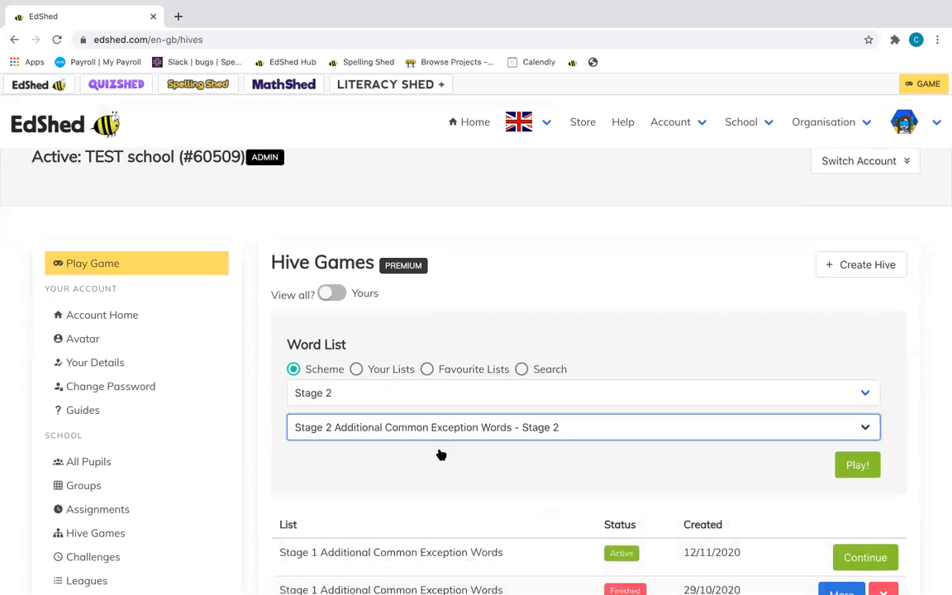
{"action": "left_click", "coordinate": [851, 473]}
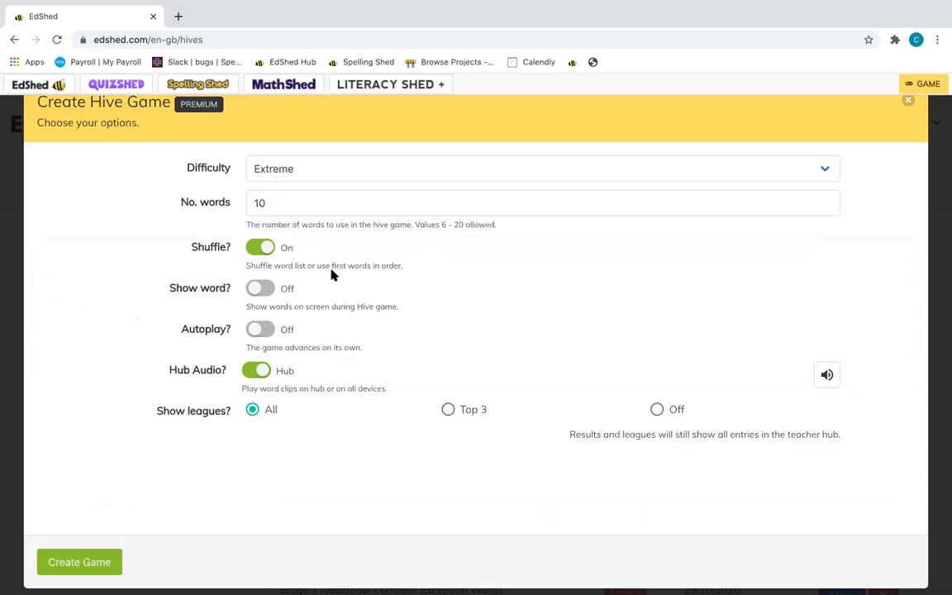
Create the Hive game with Extreme difficulty, autoplay on and audio on all devices, then close its join screen.
{"action": "left_click", "coordinate": [481, 163]}
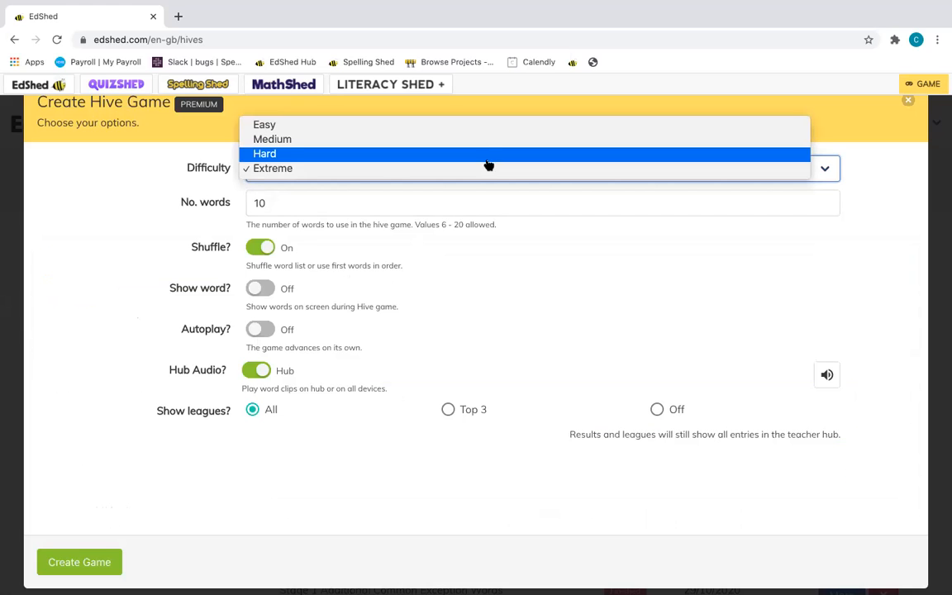
{"action": "left_click", "coordinate": [566, 271]}
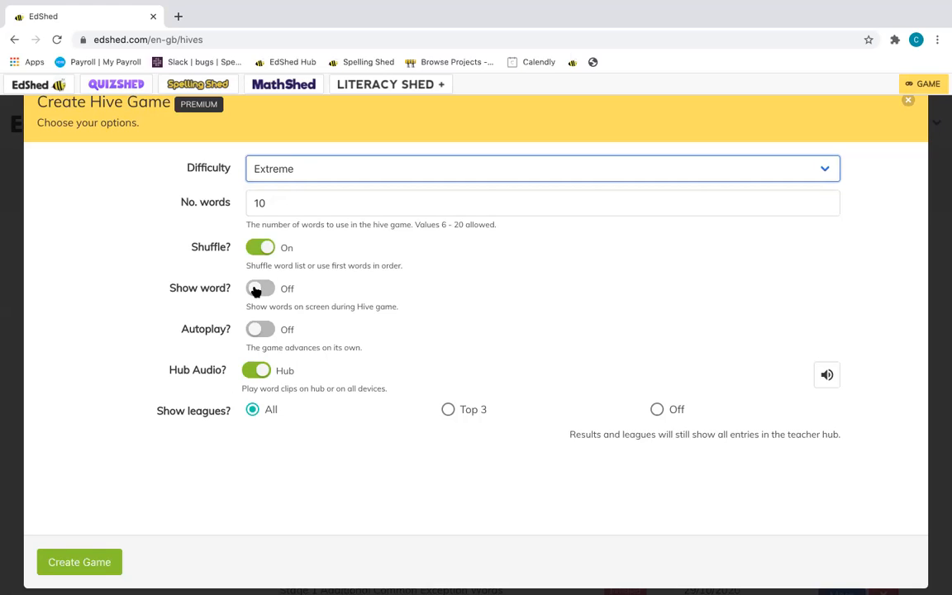
{"action": "left_click", "coordinate": [253, 329]}
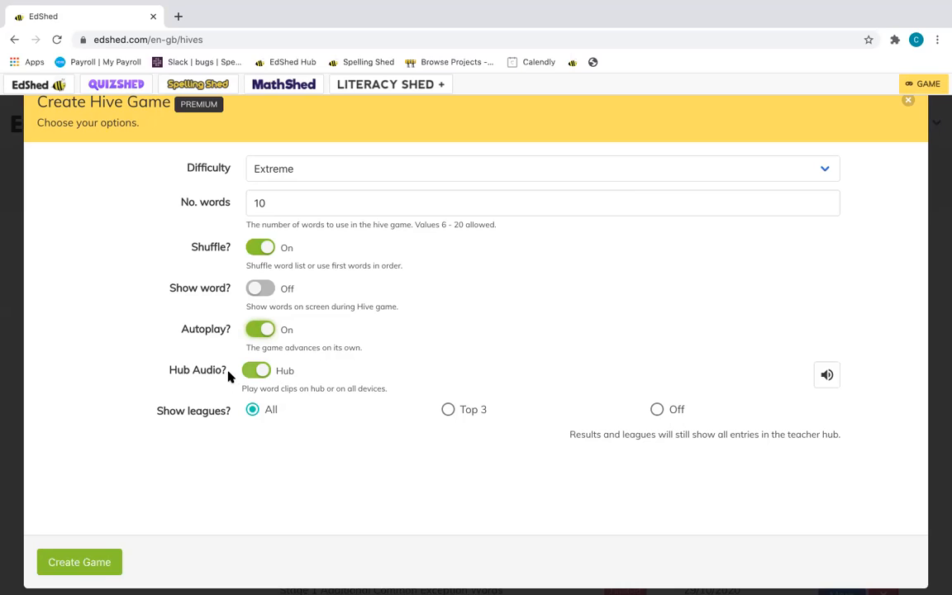
{"action": "left_click", "coordinate": [258, 371]}
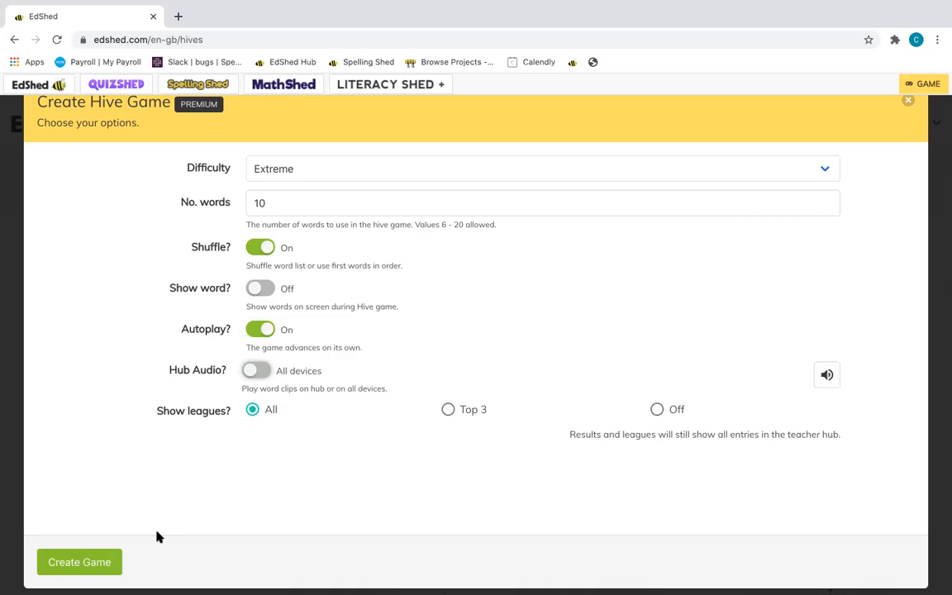
{"action": "left_click", "coordinate": [91, 572]}
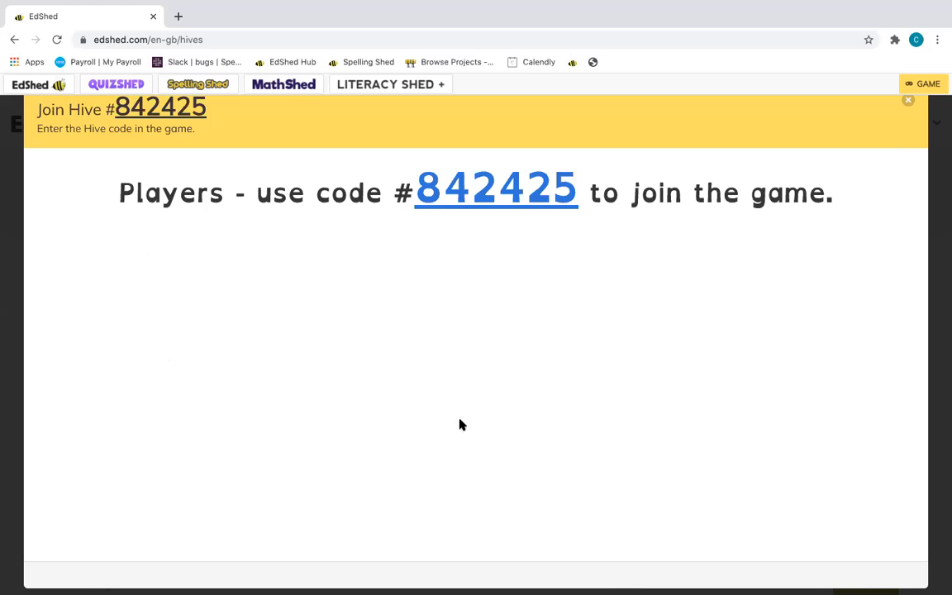
{"action": "left_click", "coordinate": [908, 102]}
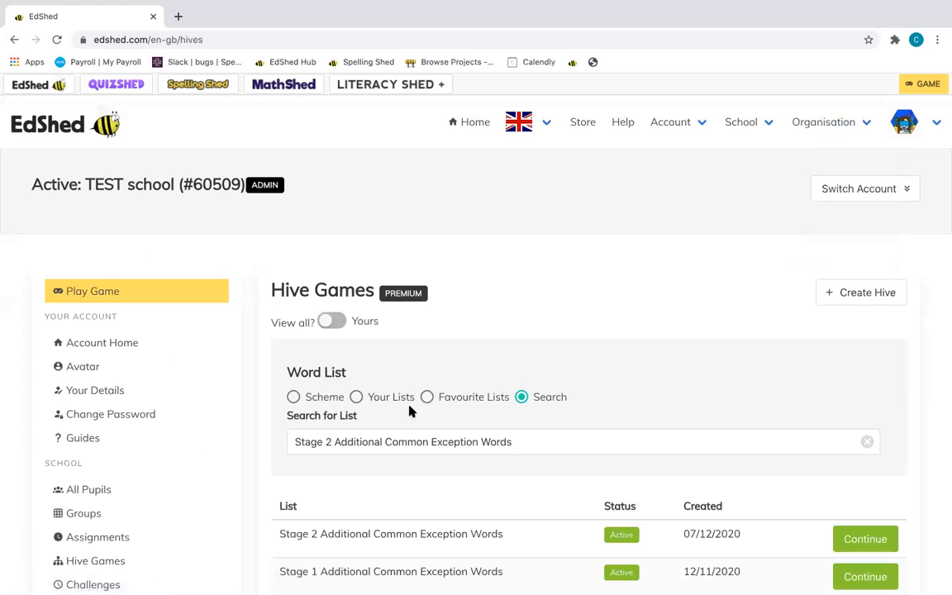
Open the finished Stage 1 Additional Common Exception Words Hive game and examine its player scores and word results.
{"action": "scroll", "coordinate": [411, 411], "scroll_direction": "down", "scroll_amount": 1}
{"action": "scroll", "coordinate": [411, 411], "scroll_direction": "down", "scroll_amount": 2}
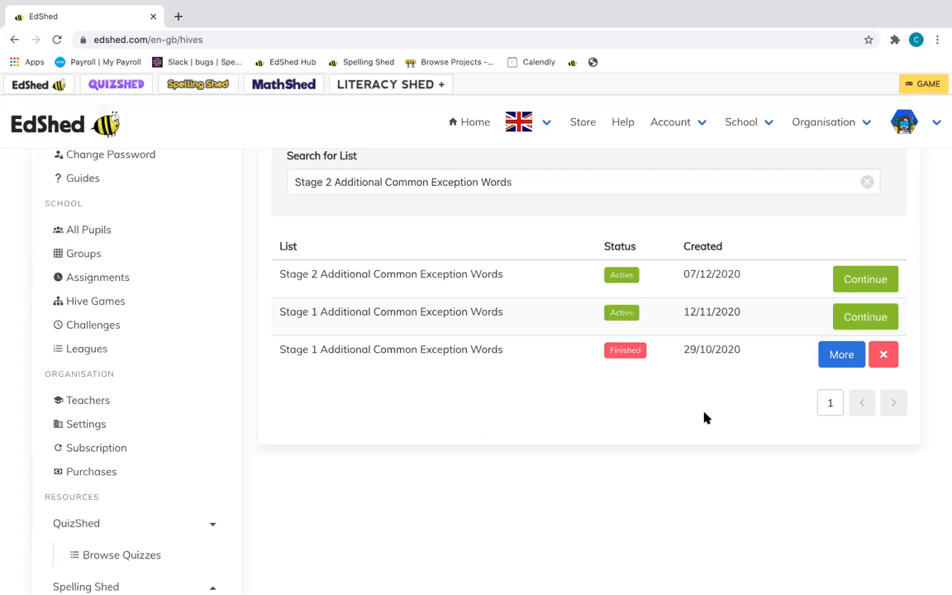
{"action": "left_click", "coordinate": [841, 355]}
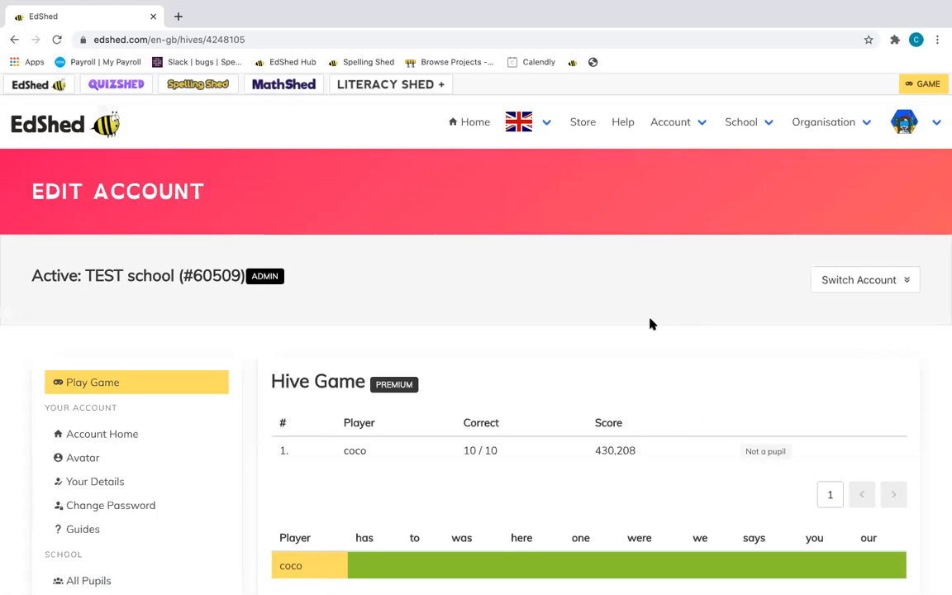
{"action": "scroll", "coordinate": [649, 324], "scroll_direction": "down", "scroll_amount": 5}
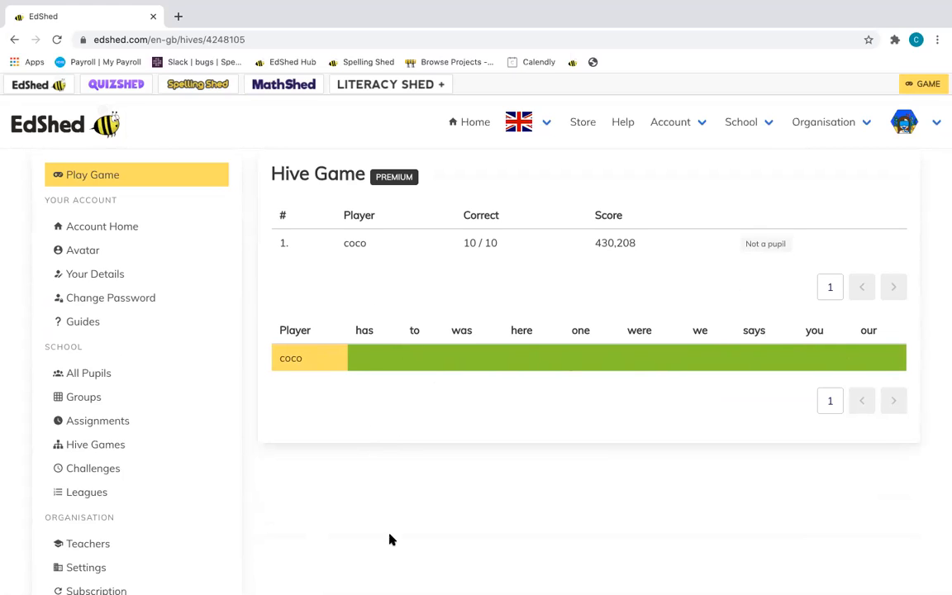
{"action": "scroll", "coordinate": [392, 539], "scroll_direction": "down", "scroll_amount": 2}
{"action": "scroll", "coordinate": [346, 430], "scroll_direction": "up", "scroll_amount": 1}
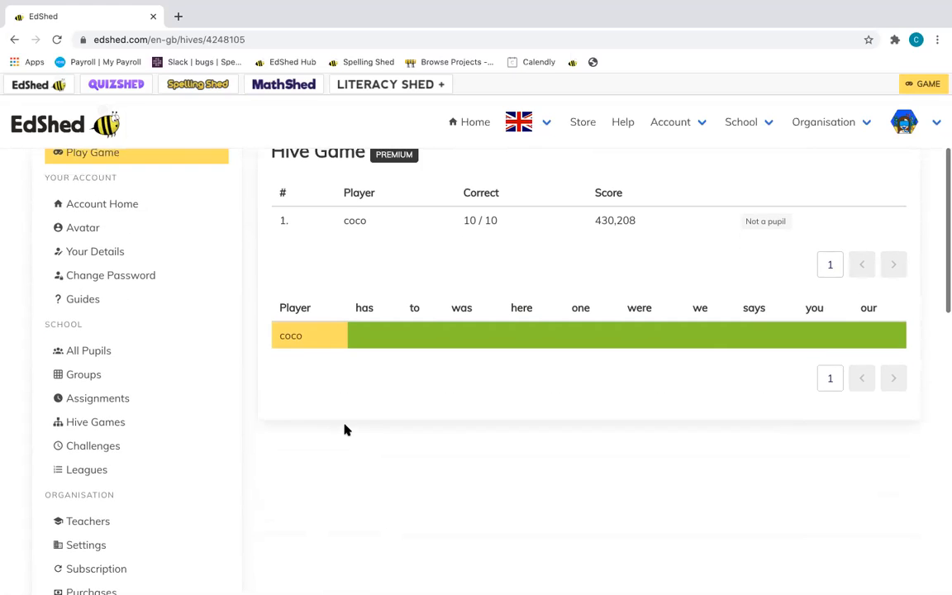
Start a new challenge titled "December Challenge" for the Maths Shed game.
{"action": "left_click", "coordinate": [118, 447]}
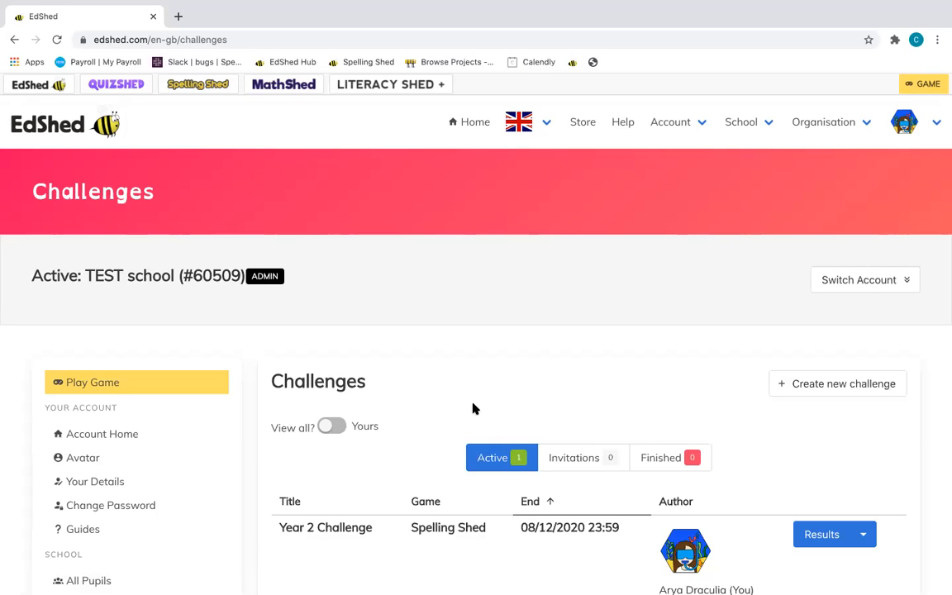
{"action": "scroll", "coordinate": [665, 365], "scroll_direction": "down", "scroll_amount": 2}
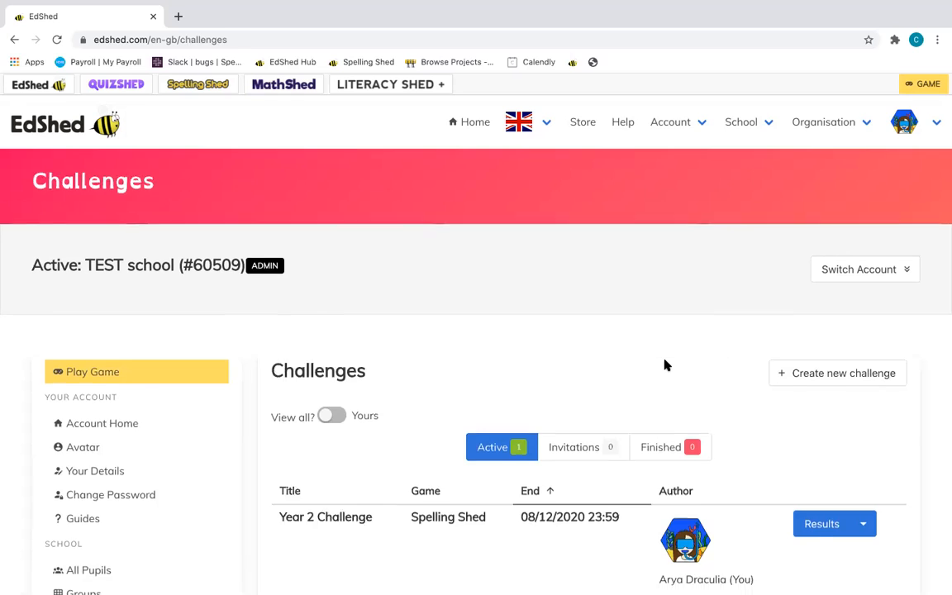
{"action": "scroll", "coordinate": [833, 325], "scroll_direction": "down", "scroll_amount": 1}
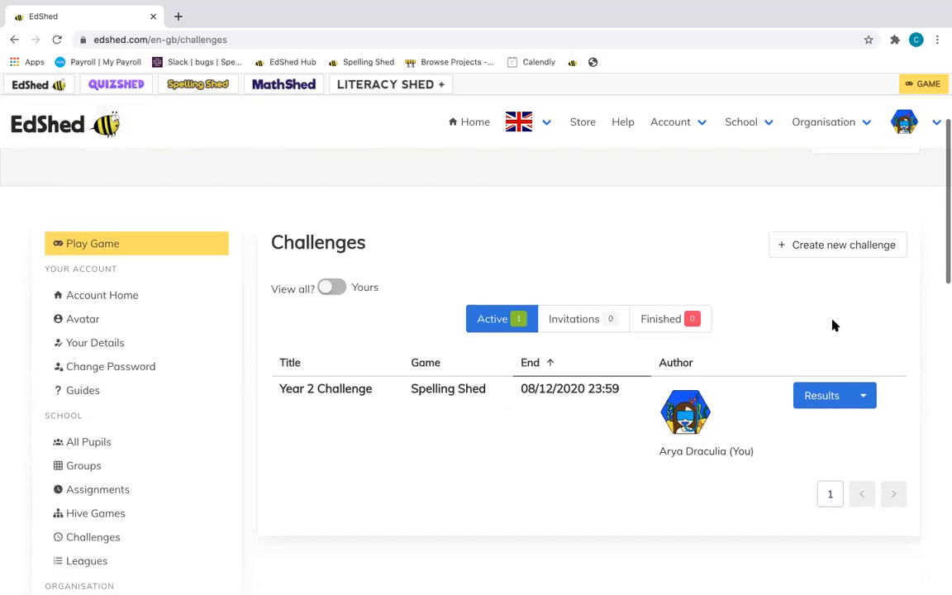
{"action": "left_click", "coordinate": [841, 246]}
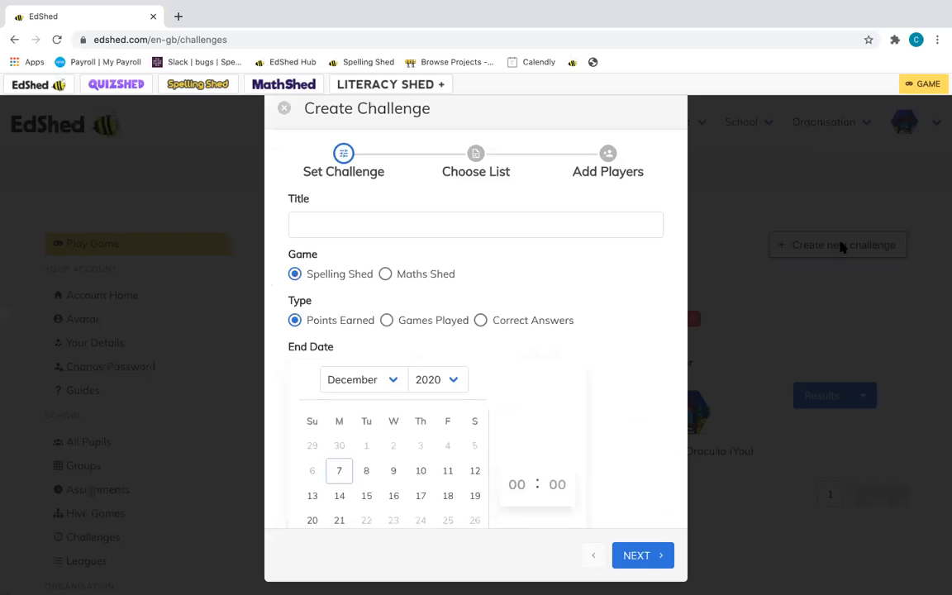
{"action": "left_click", "coordinate": [426, 218]}
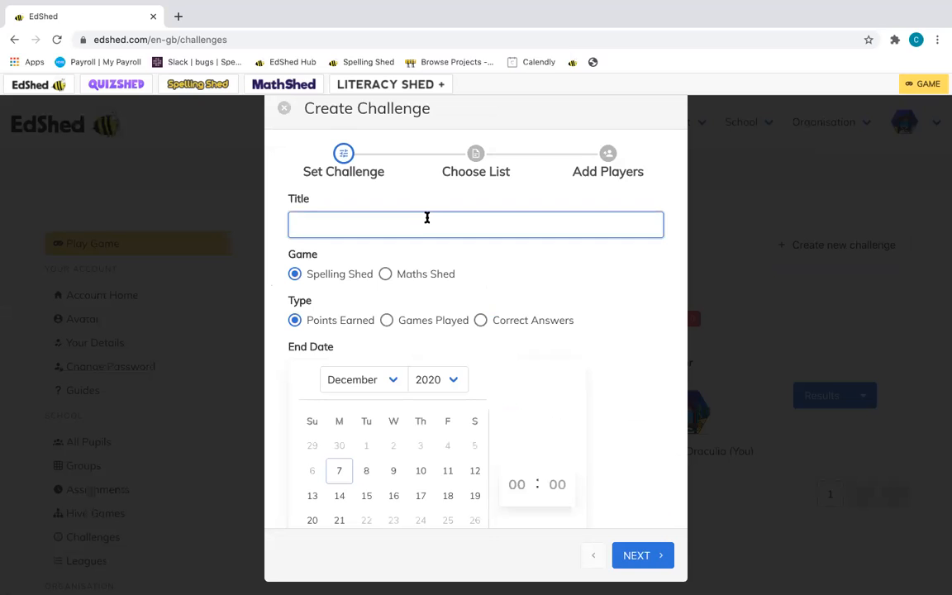
{"action": "type", "text": "December Challenge"}
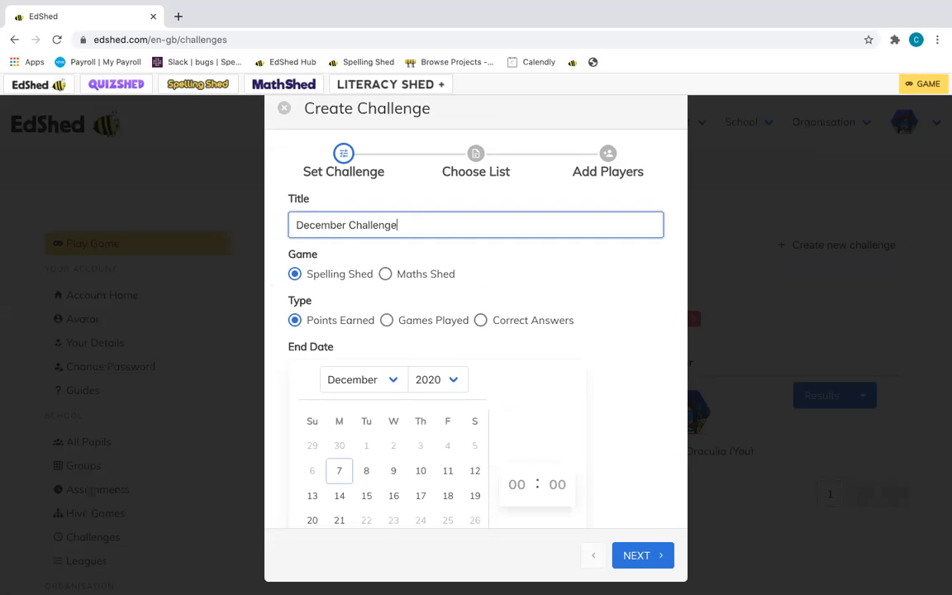
{"action": "left_click", "coordinate": [386, 274]}
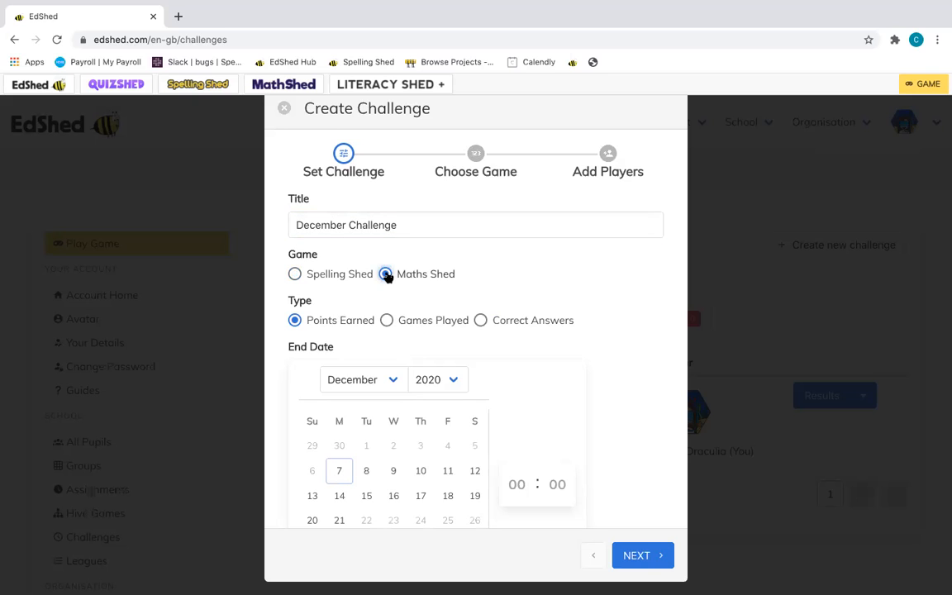
Set the challenge type to Games Played with an end date of 11 December 2020, and continue to game selection.
{"action": "scroll", "coordinate": [387, 275], "scroll_direction": "down", "scroll_amount": 1}
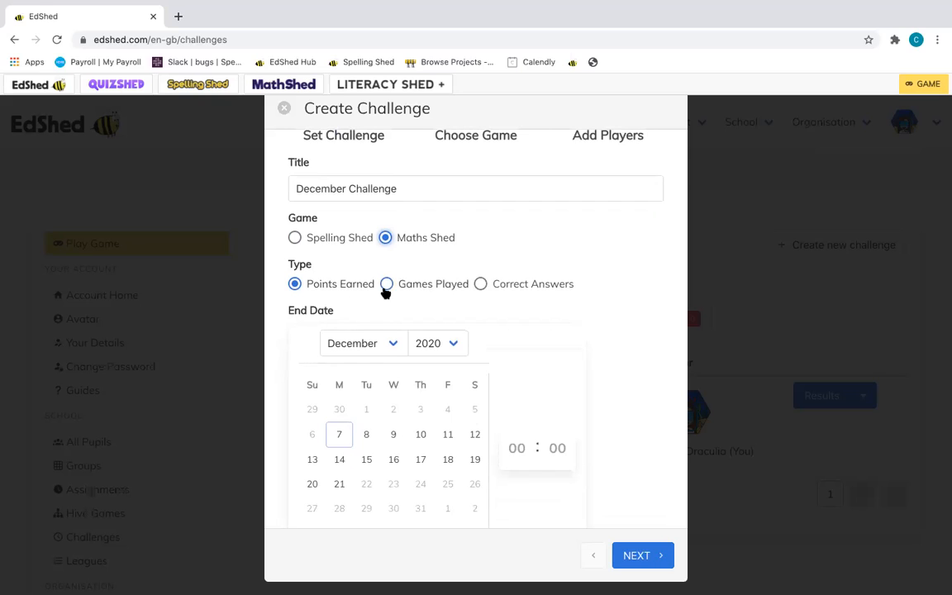
{"action": "left_click", "coordinate": [428, 283]}
{"action": "left_click", "coordinate": [480, 283]}
{"action": "left_click", "coordinate": [342, 284]}
{"action": "left_click", "coordinate": [436, 291]}
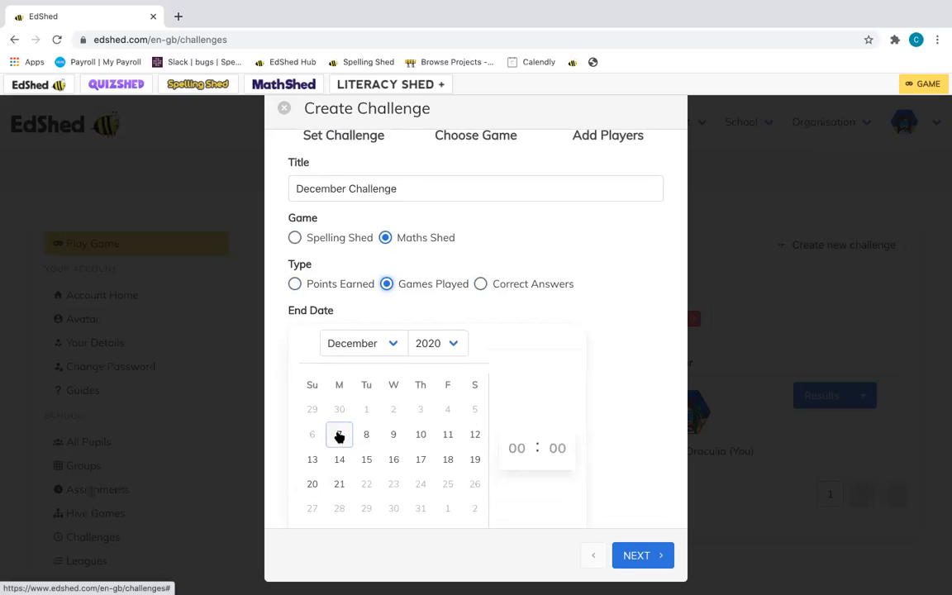
{"action": "left_click", "coordinate": [447, 437]}
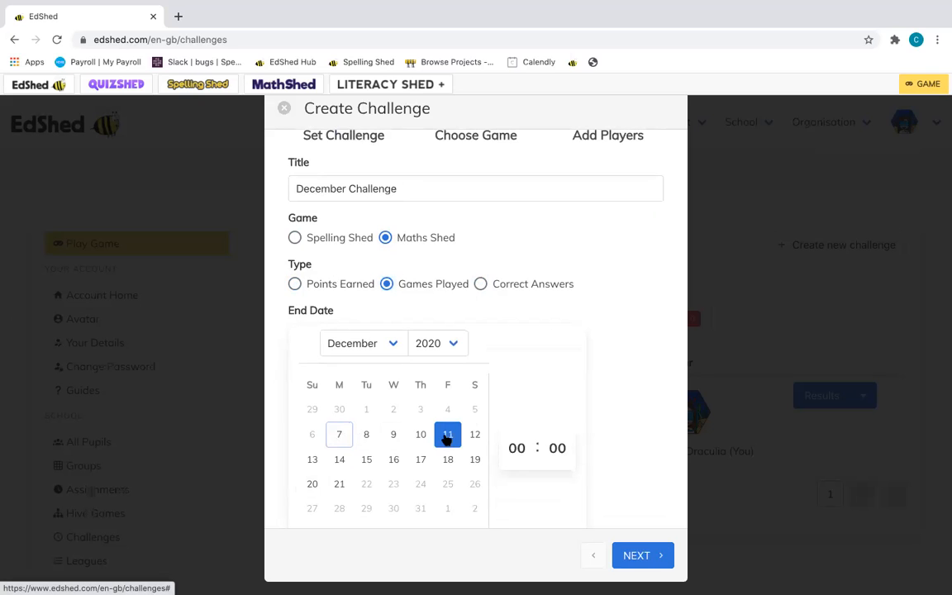
{"action": "left_click", "coordinate": [659, 558]}
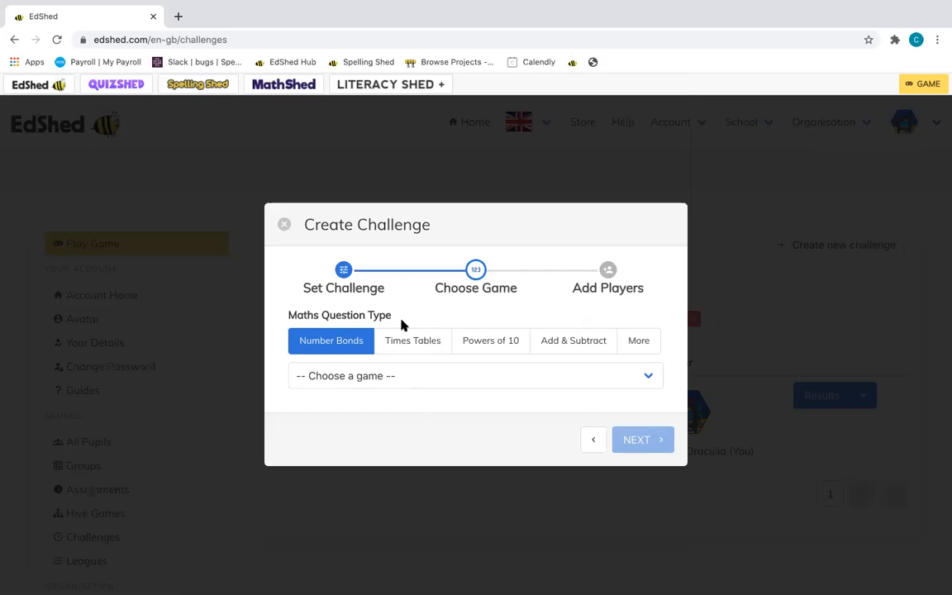
Choose the Times Tables game "2 - 12s, Multiply" for the challenge and proceed to adding players.
{"action": "left_click", "coordinate": [411, 344]}
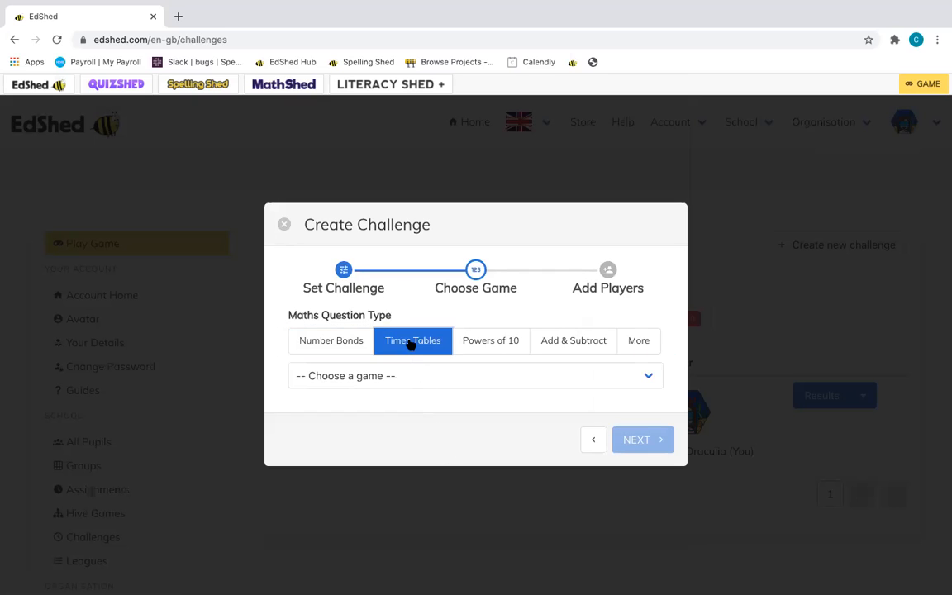
{"action": "left_click", "coordinate": [416, 377]}
{"action": "left_click", "coordinate": [418, 406]}
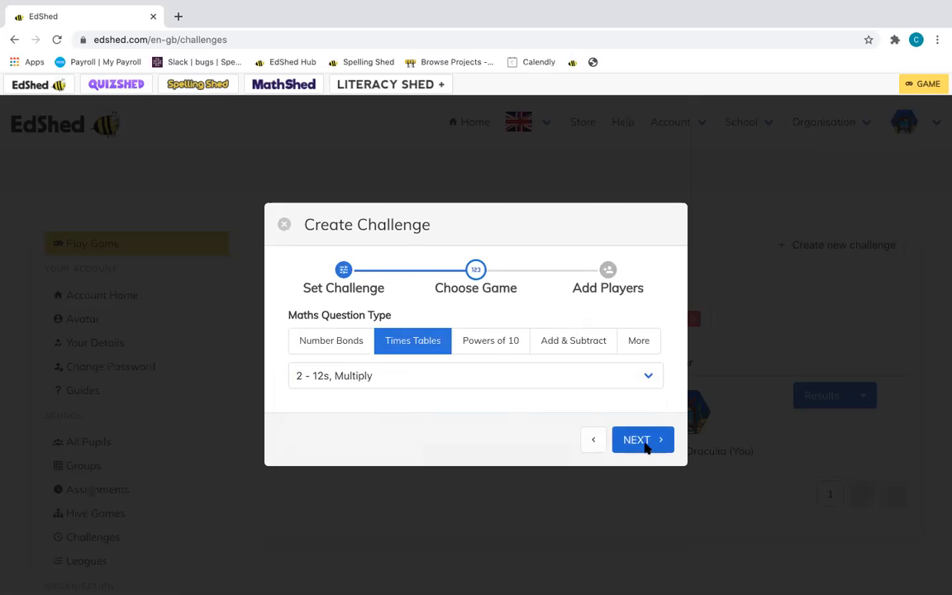
{"action": "left_click", "coordinate": [641, 440]}
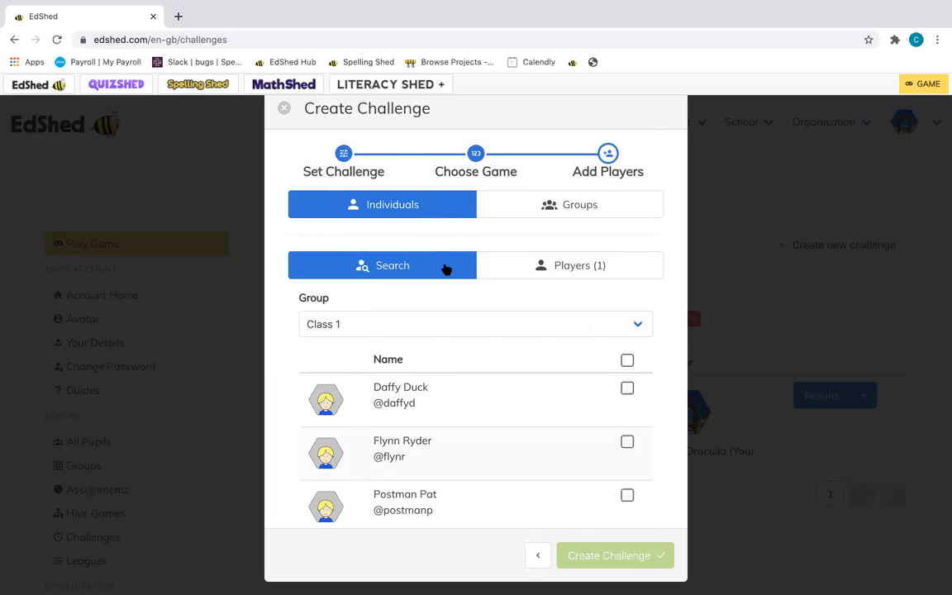
Add the groups Class 1 and Class 2 to the challenge and create it.
{"action": "left_click", "coordinate": [592, 205]}
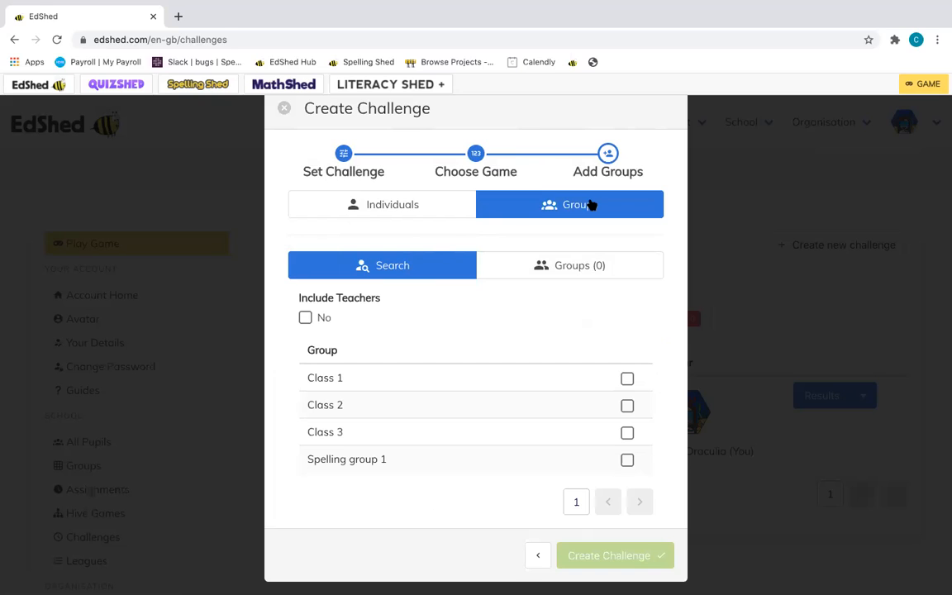
{"action": "left_click", "coordinate": [627, 378]}
{"action": "left_click", "coordinate": [627, 405]}
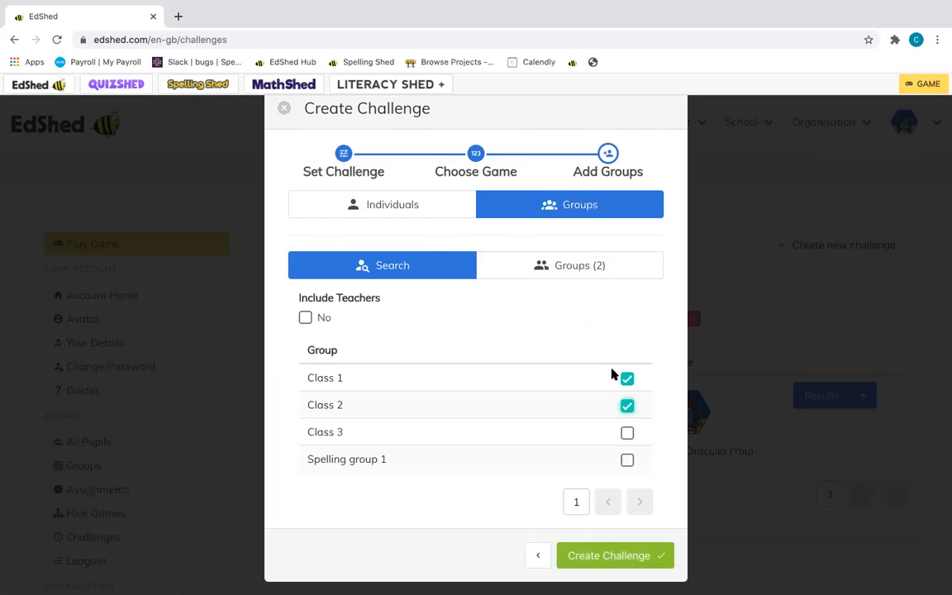
{"action": "left_click", "coordinate": [613, 556]}
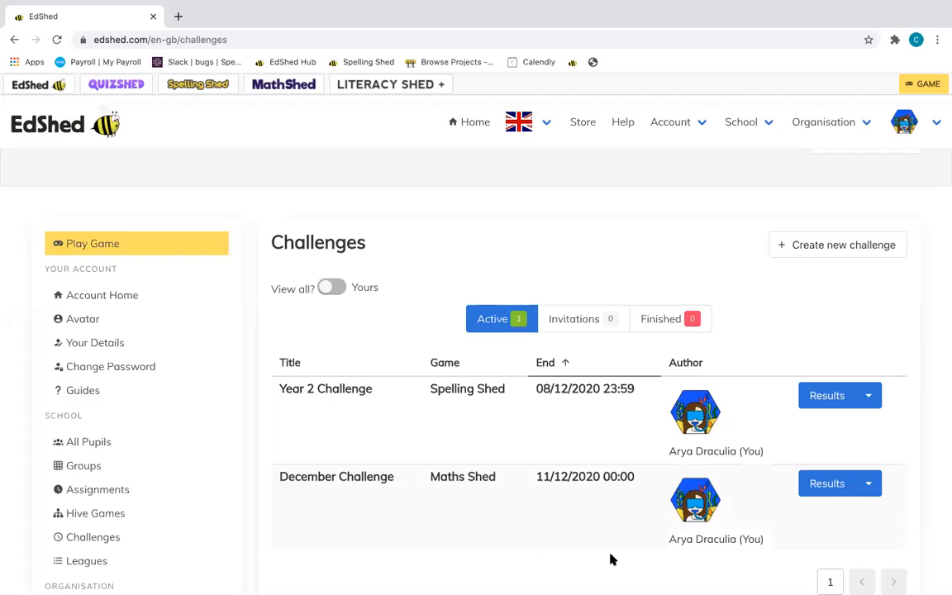
View the December Challenge results and return to the list of active challenges.
{"action": "left_click", "coordinate": [827, 485]}
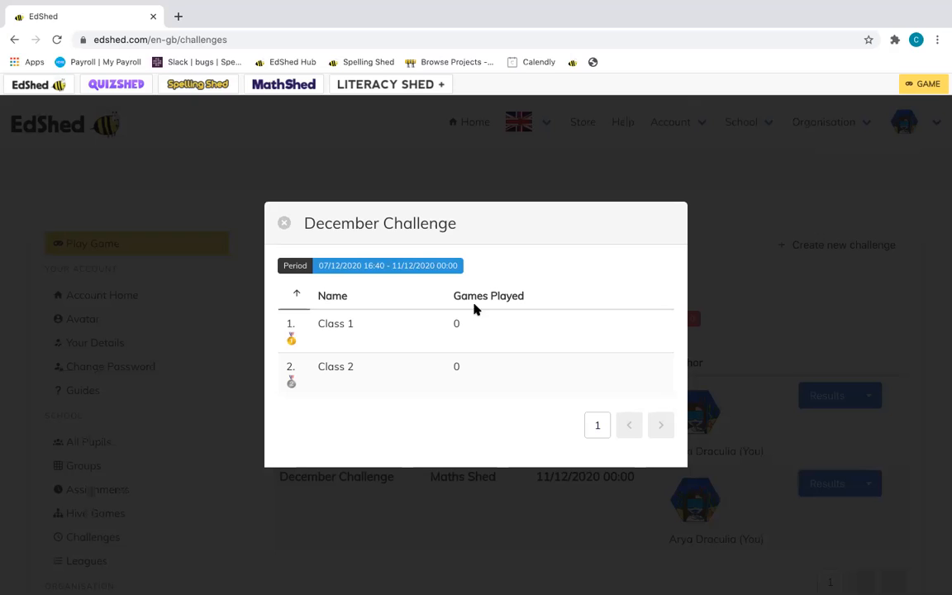
{"action": "left_click", "coordinate": [284, 224]}
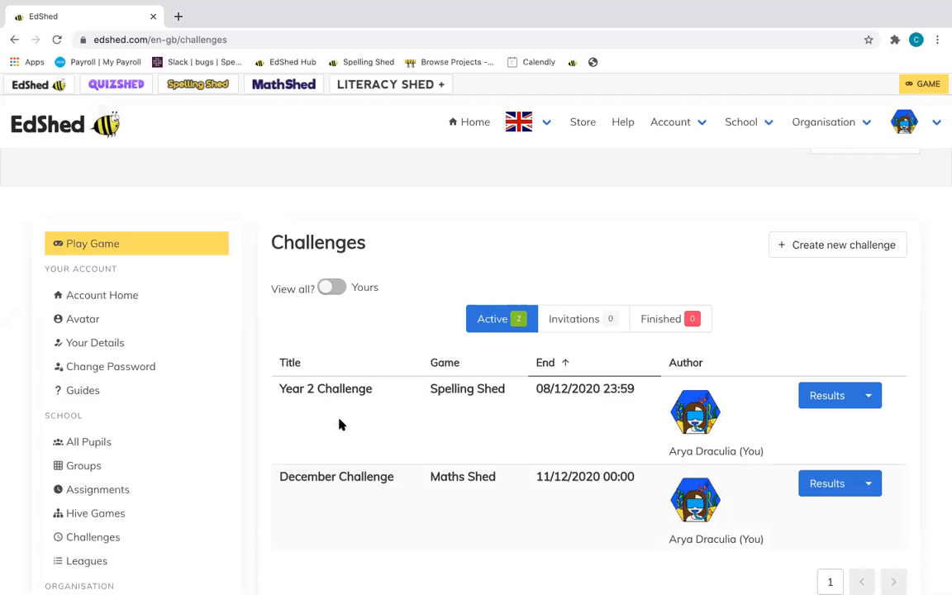
{"action": "scroll", "coordinate": [338, 424], "scroll_direction": "down", "scroll_amount": 1}
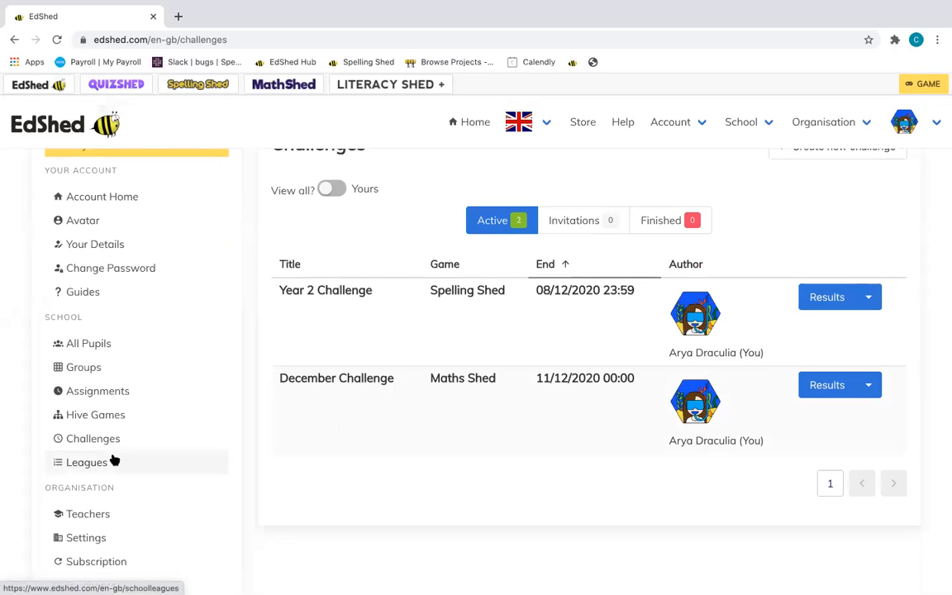
{"action": "left_click", "coordinate": [828, 390]}
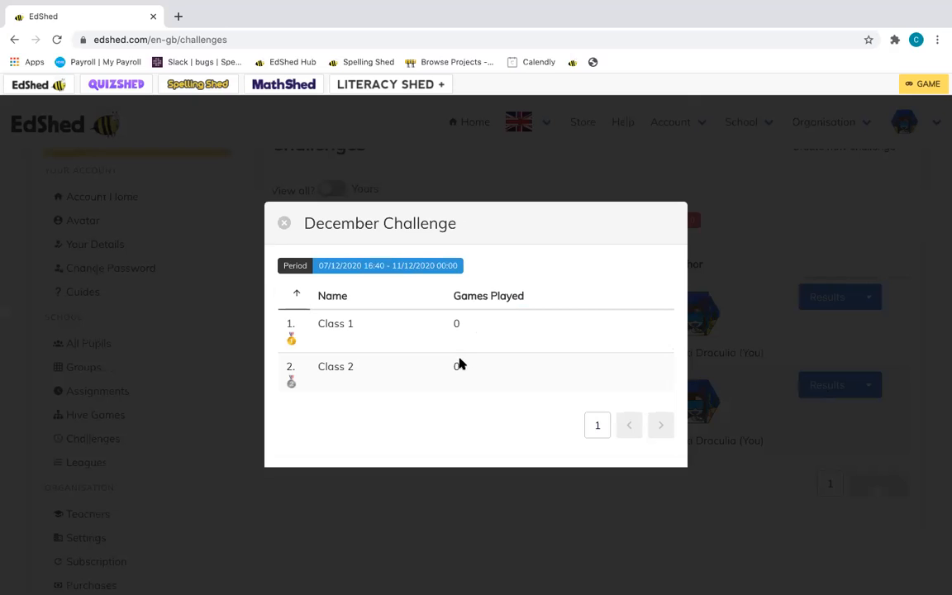
{"action": "left_click", "coordinate": [283, 225]}
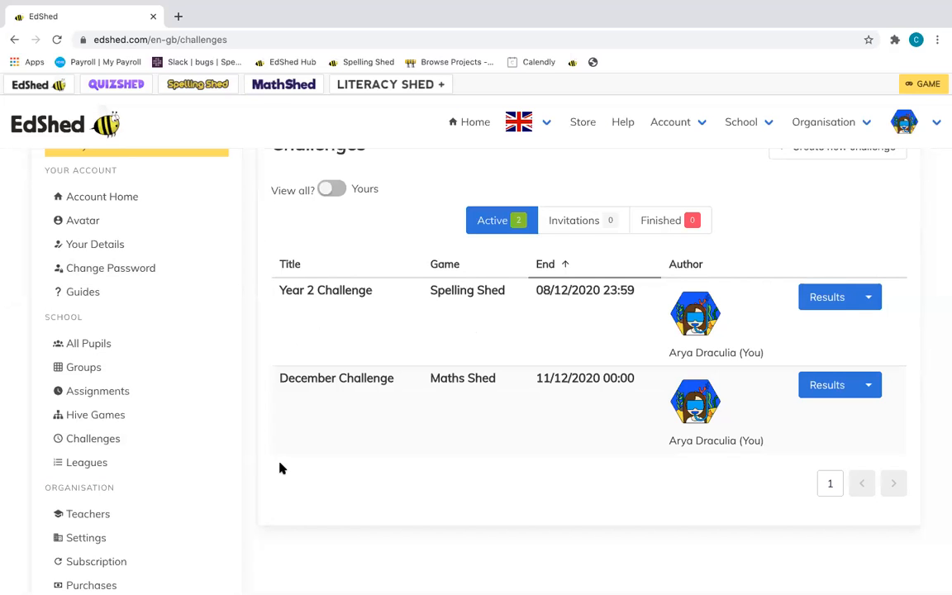
Open the school's leagues and review the public league pages, embed codes and top spelling and maths groups.
{"action": "left_click", "coordinate": [151, 464]}
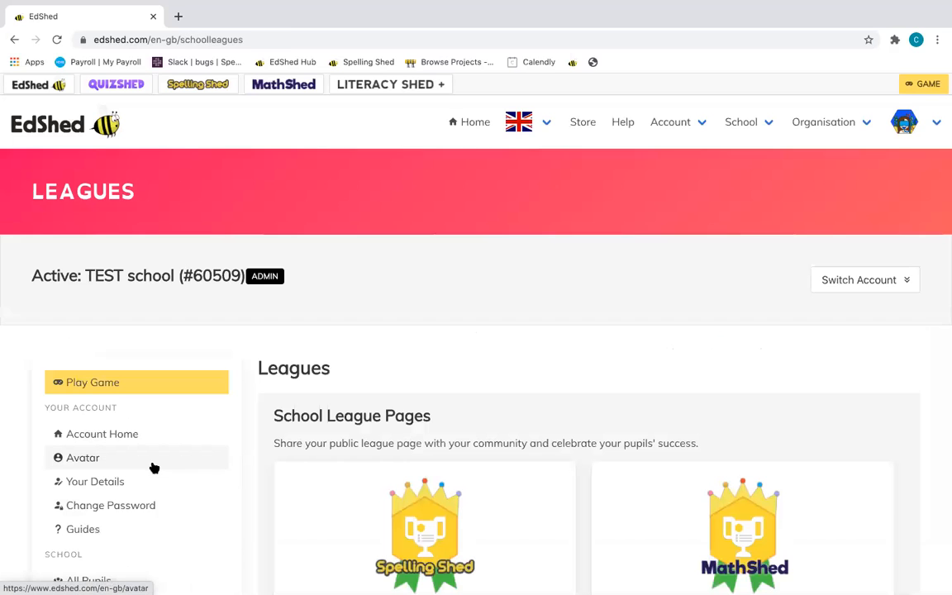
{"action": "scroll", "coordinate": [661, 355], "scroll_direction": "down", "scroll_amount": 3}
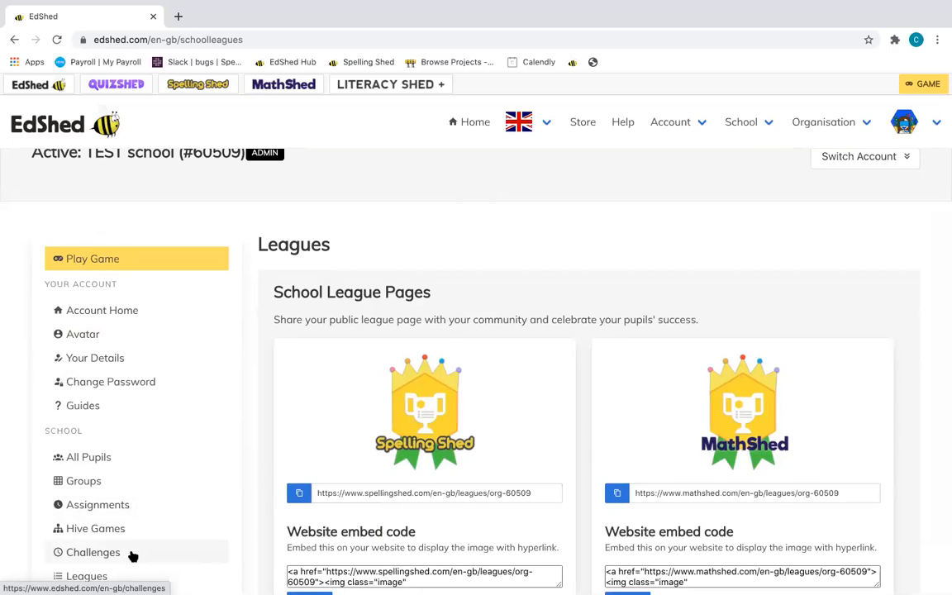
{"action": "scroll", "coordinate": [131, 556], "scroll_direction": "down", "scroll_amount": 1}
{"action": "scroll", "coordinate": [130, 556], "scroll_direction": "down", "scroll_amount": 5}
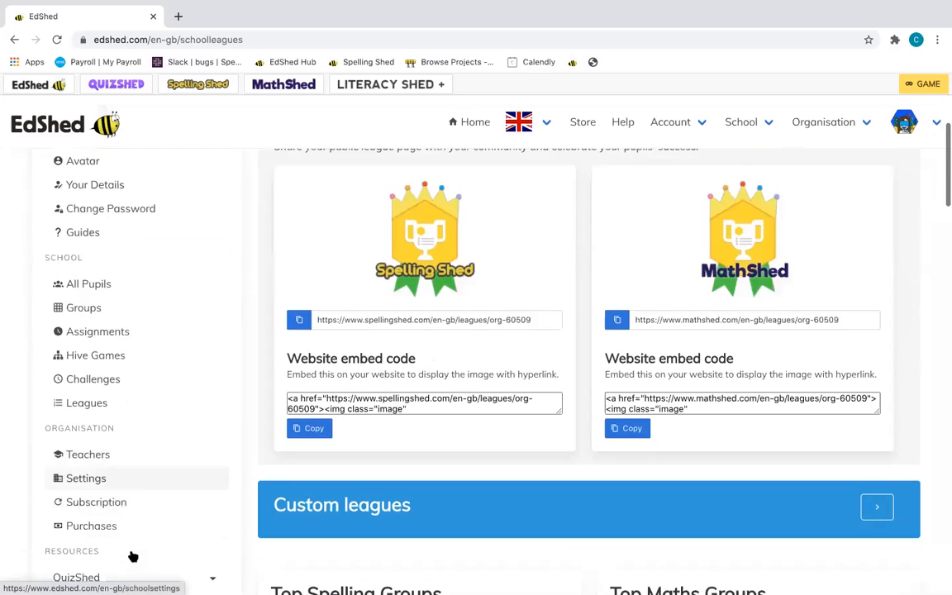
{"action": "scroll", "coordinate": [130, 555], "scroll_direction": "down", "scroll_amount": 3}
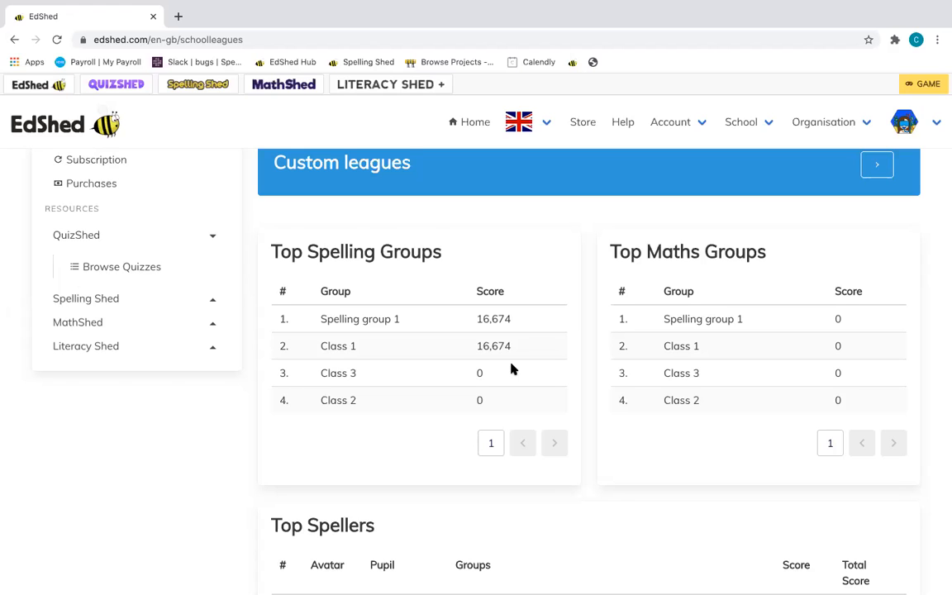
Examine the Top Spellers and Top Mathstronauts pupil rankings on the leagues page.
{"action": "scroll", "coordinate": [511, 369], "scroll_direction": "down", "scroll_amount": 1}
{"action": "scroll", "coordinate": [511, 370], "scroll_direction": "down", "scroll_amount": 5}
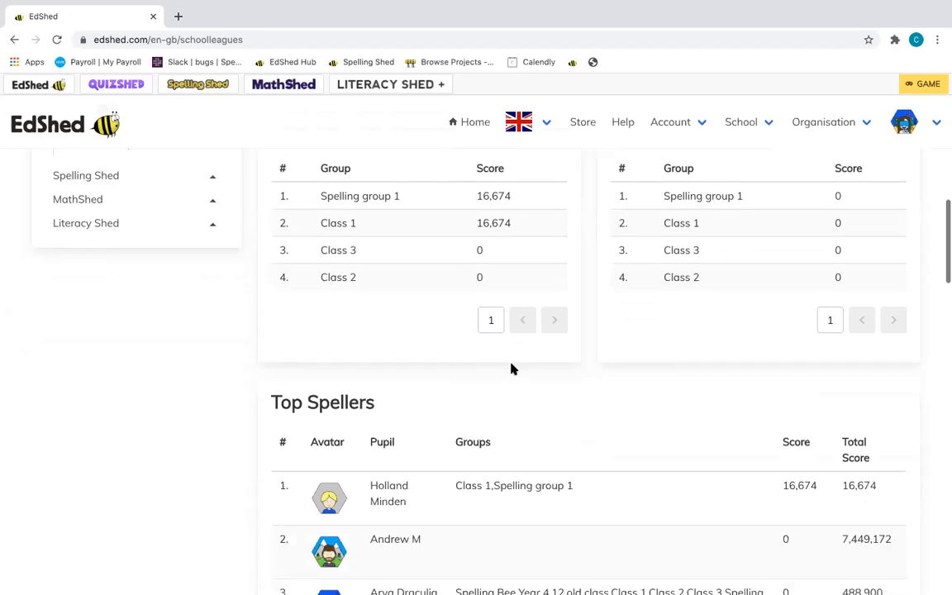
{"action": "scroll", "coordinate": [510, 370], "scroll_direction": "up", "scroll_amount": 1}
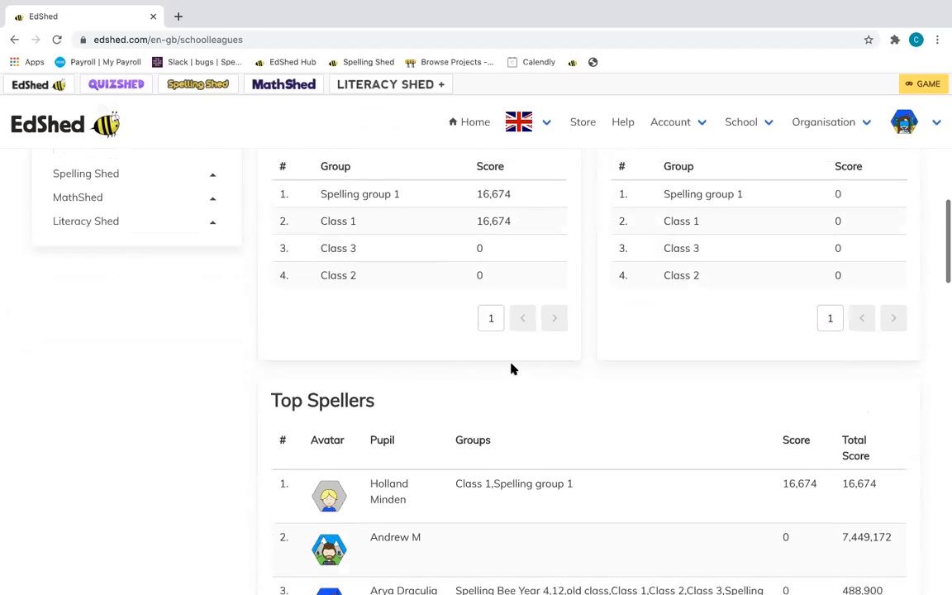
{"action": "scroll", "coordinate": [510, 369], "scroll_direction": "down", "scroll_amount": 6}
{"action": "scroll", "coordinate": [511, 369], "scroll_direction": "down", "scroll_amount": 15}
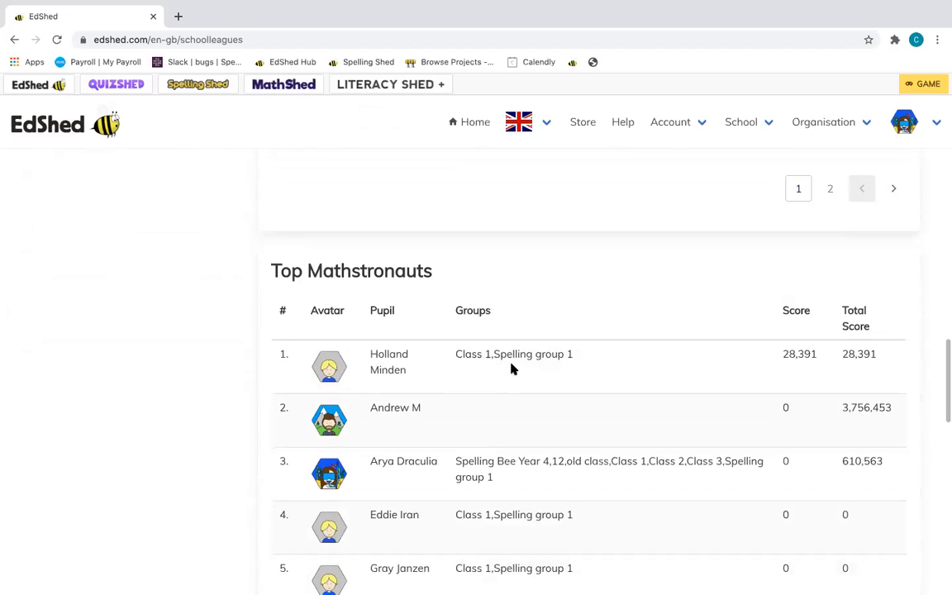
{"action": "scroll", "coordinate": [510, 369], "scroll_direction": "down", "scroll_amount": 2}
{"action": "scroll", "coordinate": [510, 370], "scroll_direction": "down", "scroll_amount": 9}
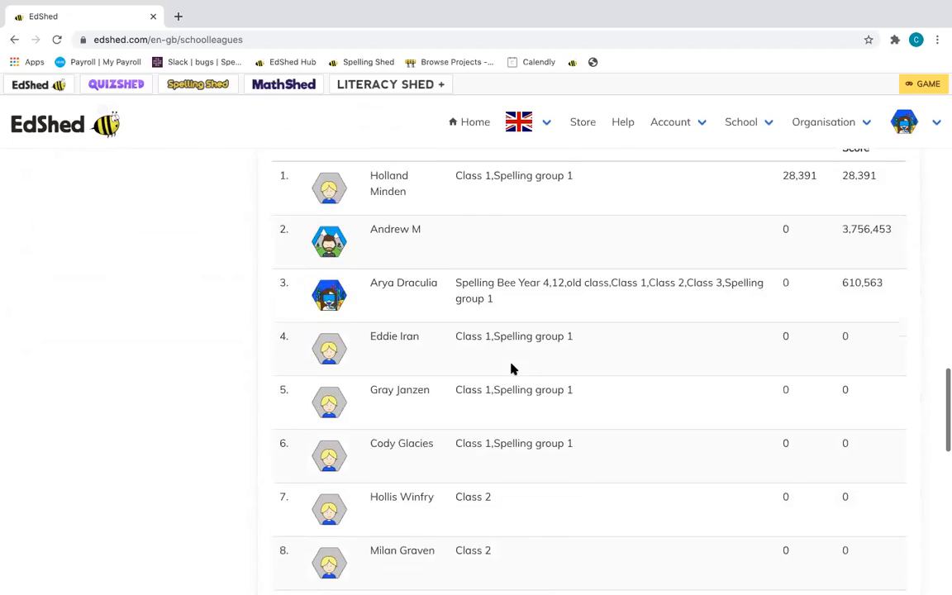
{"action": "scroll", "coordinate": [510, 370], "scroll_direction": "up", "scroll_amount": 8}
{"action": "scroll", "coordinate": [511, 369], "scroll_direction": "up", "scroll_amount": 8}
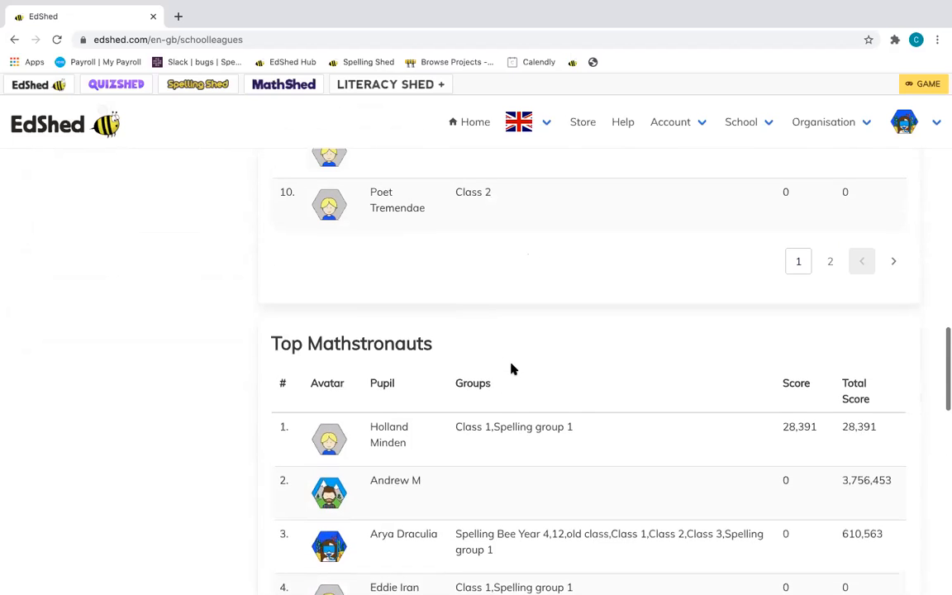
{"action": "scroll", "coordinate": [511, 369], "scroll_direction": "up", "scroll_amount": 17}
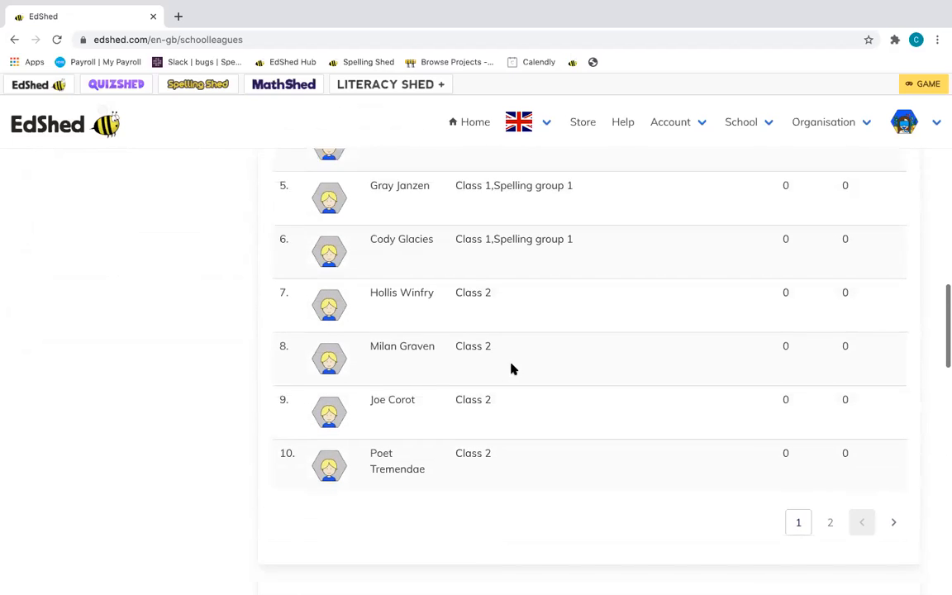
{"action": "scroll", "coordinate": [510, 369], "scroll_direction": "up", "scroll_amount": 2}
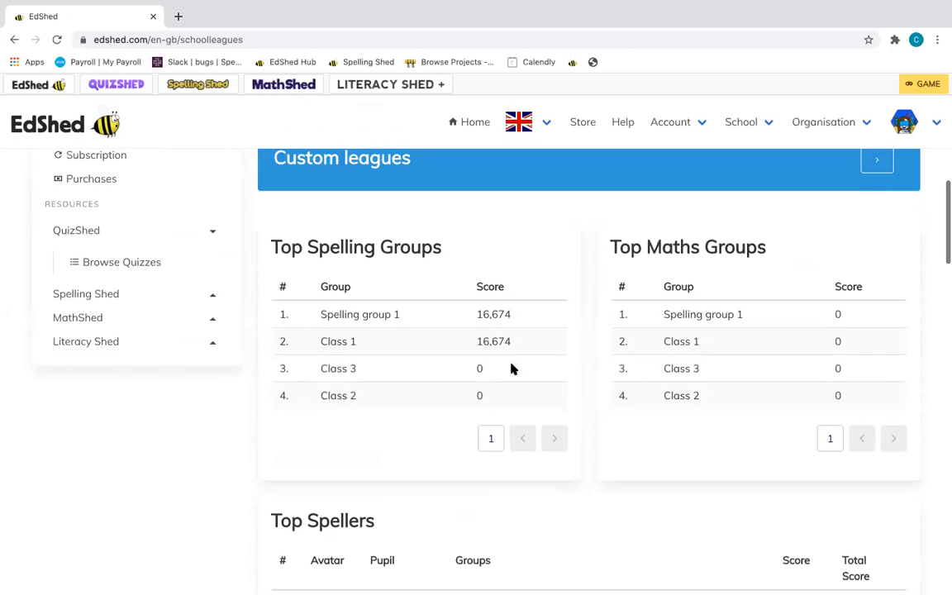
Open the custom leagues and start a new custom league titled "Year 2".
{"action": "scroll", "coordinate": [697, 301], "scroll_direction": "up", "scroll_amount": 3}
{"action": "scroll", "coordinate": [696, 301], "scroll_direction": "up", "scroll_amount": 4}
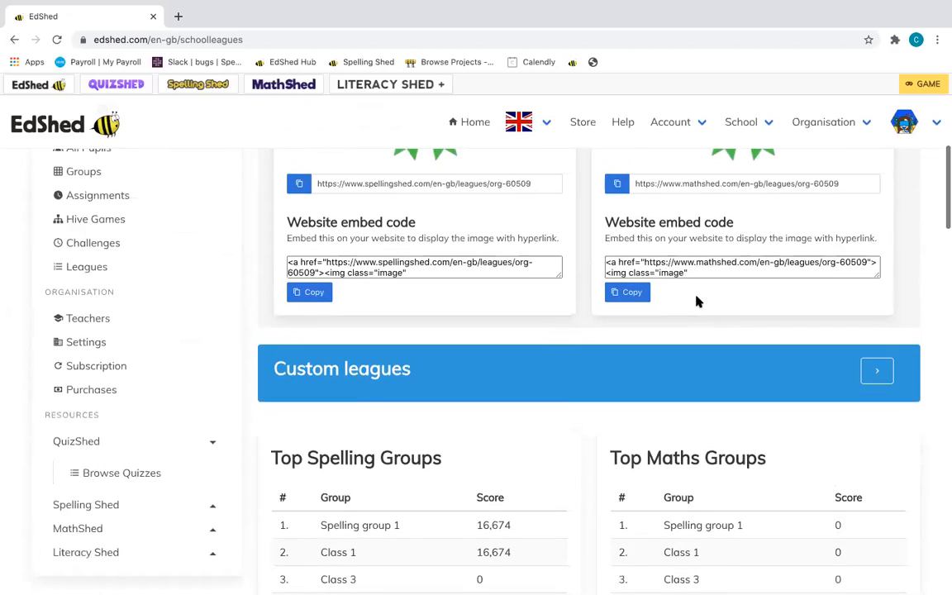
{"action": "scroll", "coordinate": [552, 425], "scroll_direction": "up", "scroll_amount": 2}
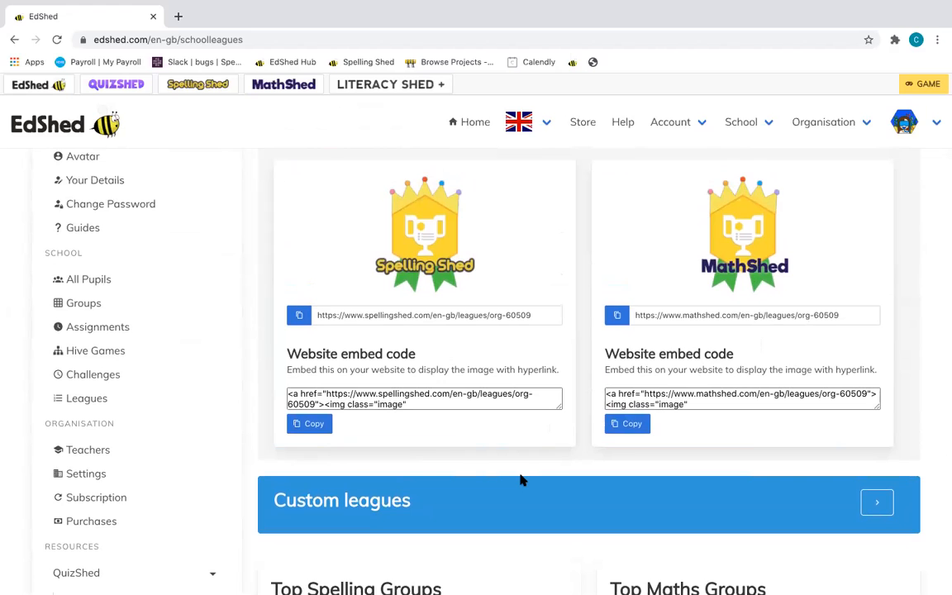
{"action": "scroll", "coordinate": [520, 480], "scroll_direction": "down", "scroll_amount": 1}
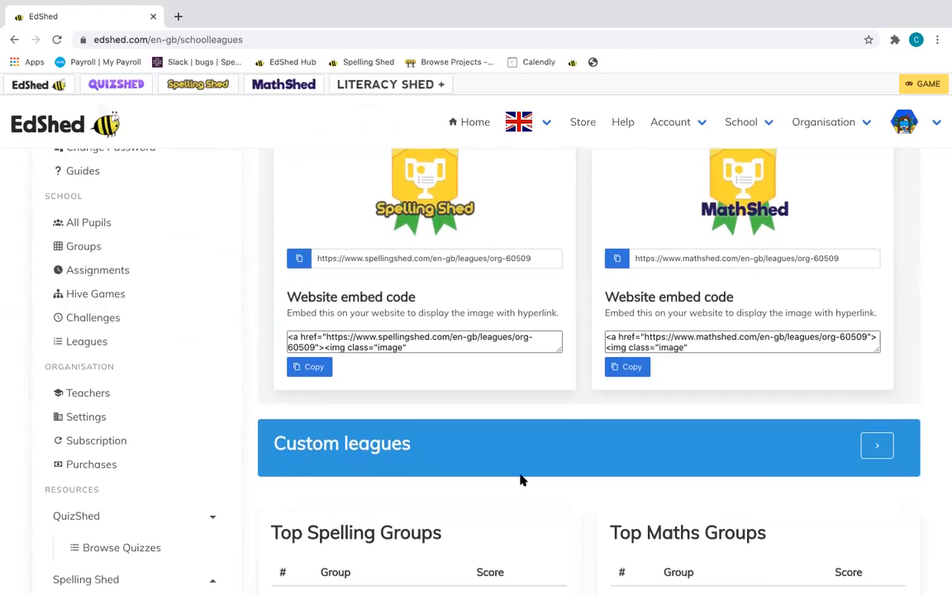
{"action": "scroll", "coordinate": [521, 480], "scroll_direction": "down", "scroll_amount": 1}
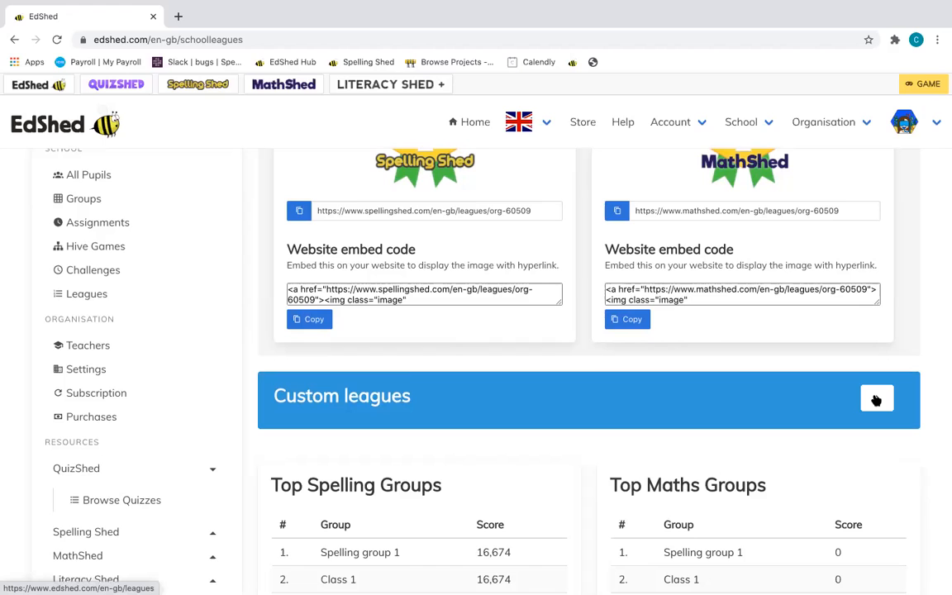
{"action": "left_click", "coordinate": [877, 400]}
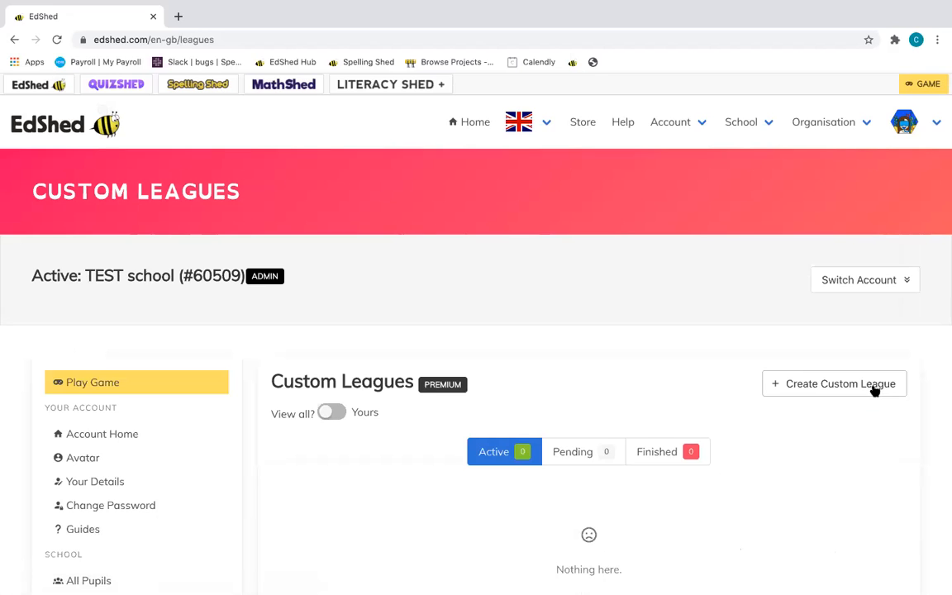
{"action": "left_click", "coordinate": [874, 391]}
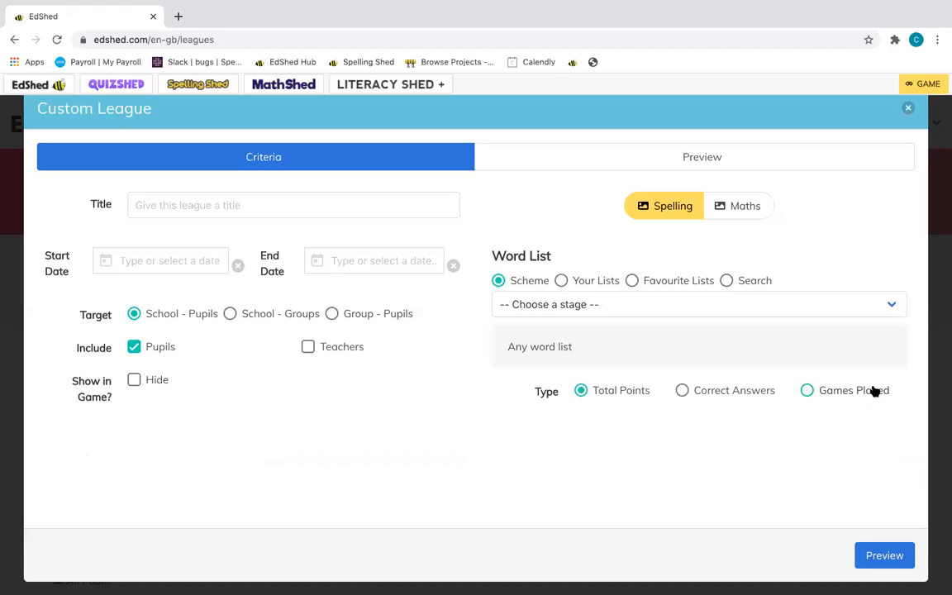
{"action": "left_click", "coordinate": [297, 213]}
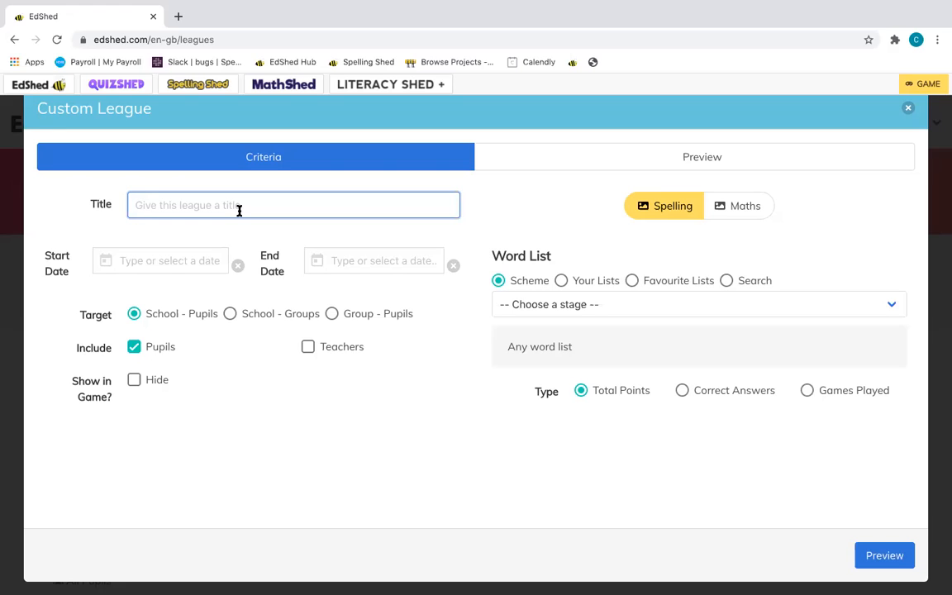
{"action": "type", "text": "Year 2"}
Set the league's start date to 7 December 2020 and end date to 8 December 2020, and view the scheme stages.
{"action": "left_click", "coordinate": [152, 262]}
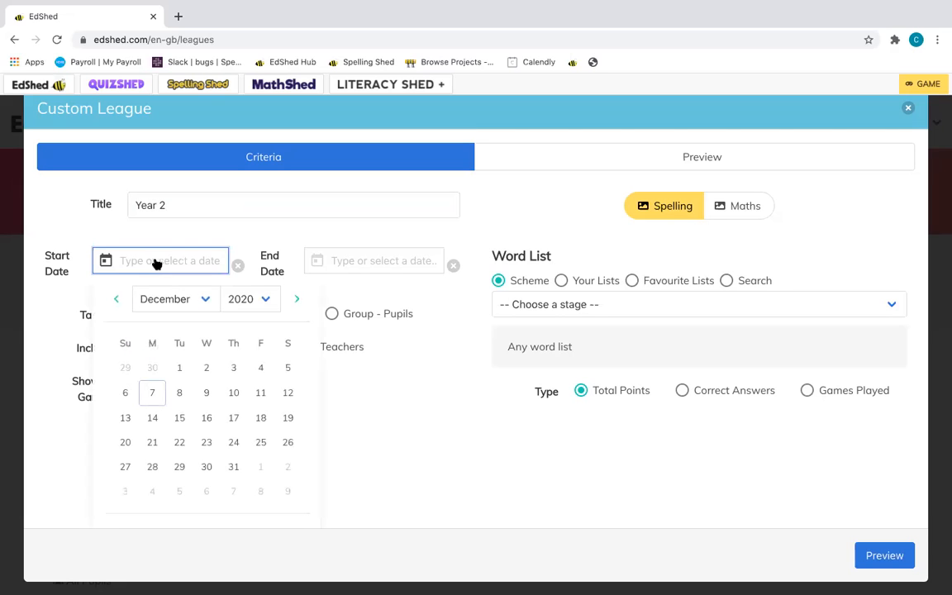
{"action": "left_click", "coordinate": [152, 393]}
{"action": "left_click", "coordinate": [405, 264]}
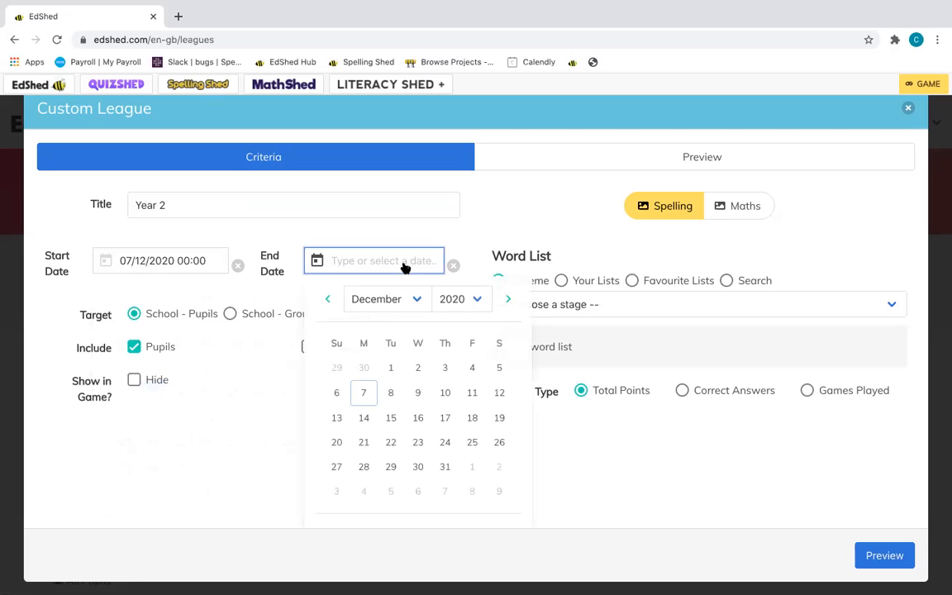
{"action": "left_click", "coordinate": [393, 394]}
{"action": "left_click", "coordinate": [218, 506]}
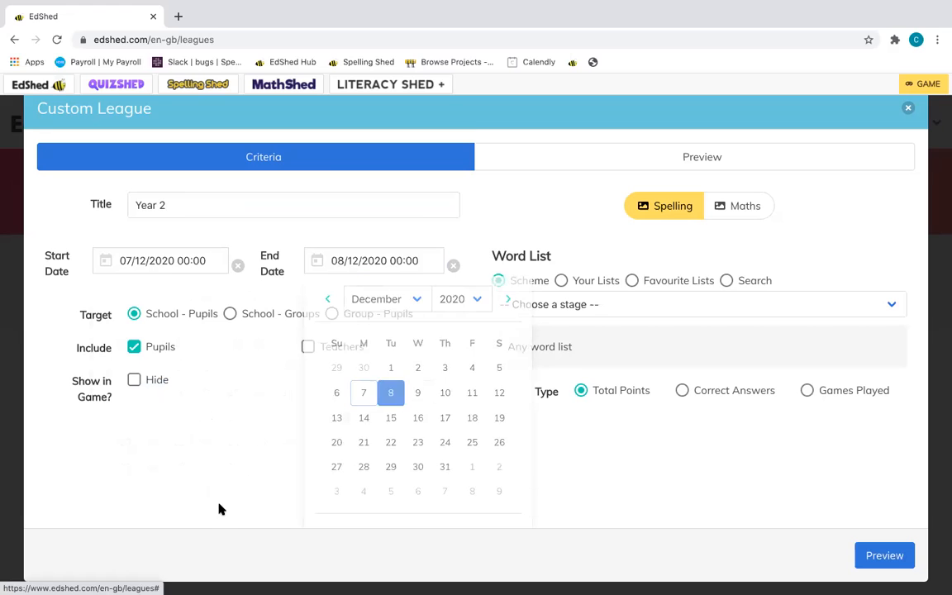
{"action": "left_click", "coordinate": [598, 312]}
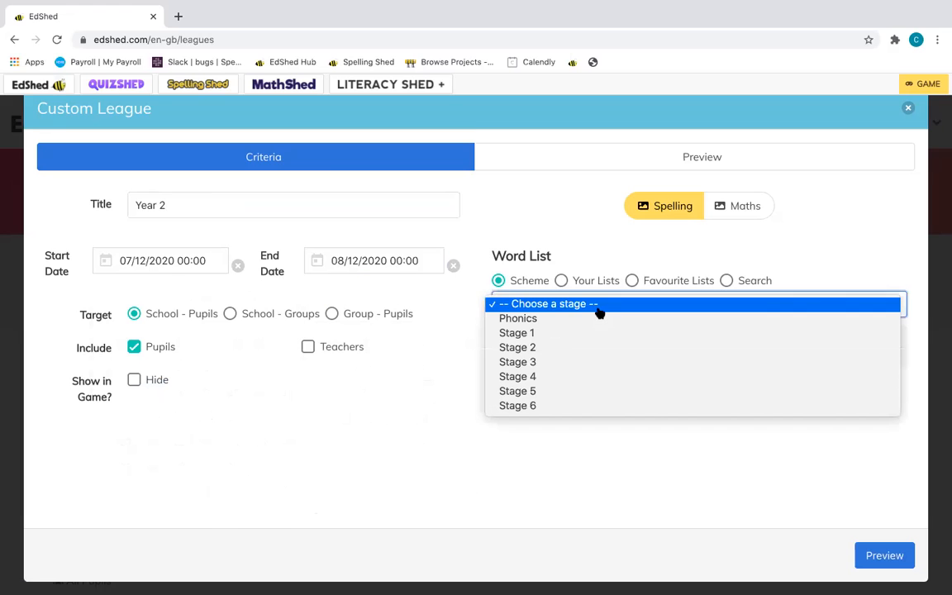
Set the league's start date to 1 November 2020 and its end date to 1 December 2020.
{"action": "left_click", "coordinate": [156, 264]}
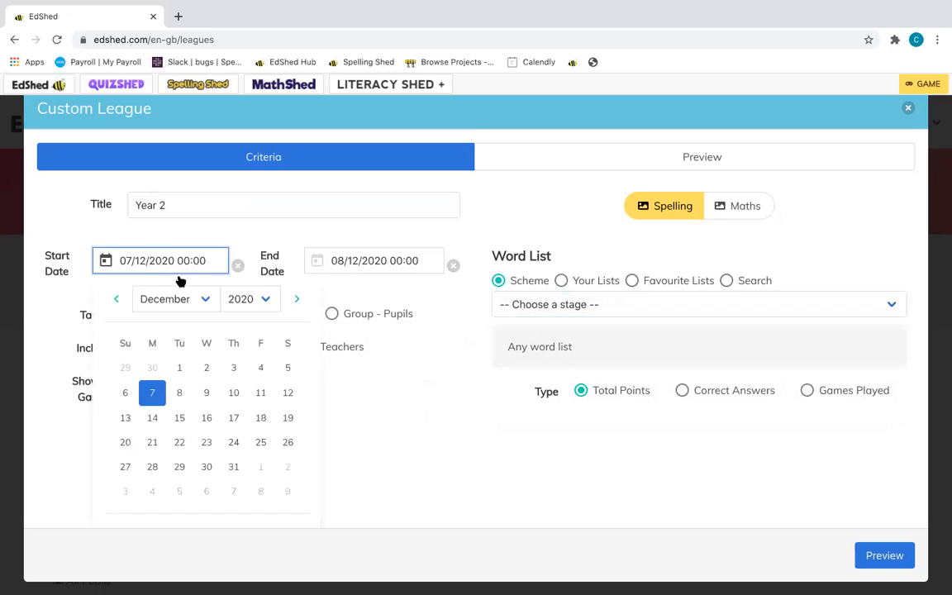
{"action": "left_click", "coordinate": [116, 300]}
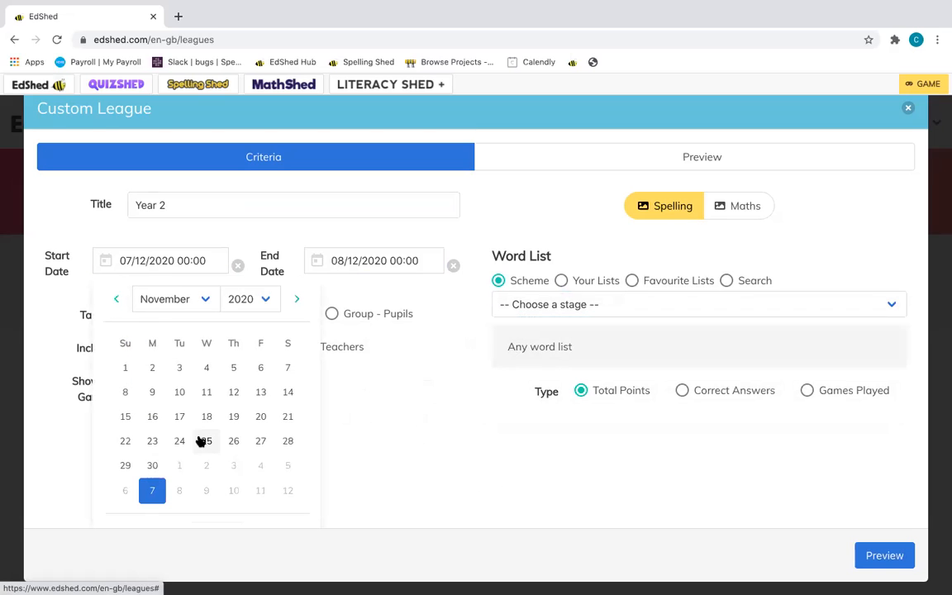
{"action": "left_click", "coordinate": [125, 368]}
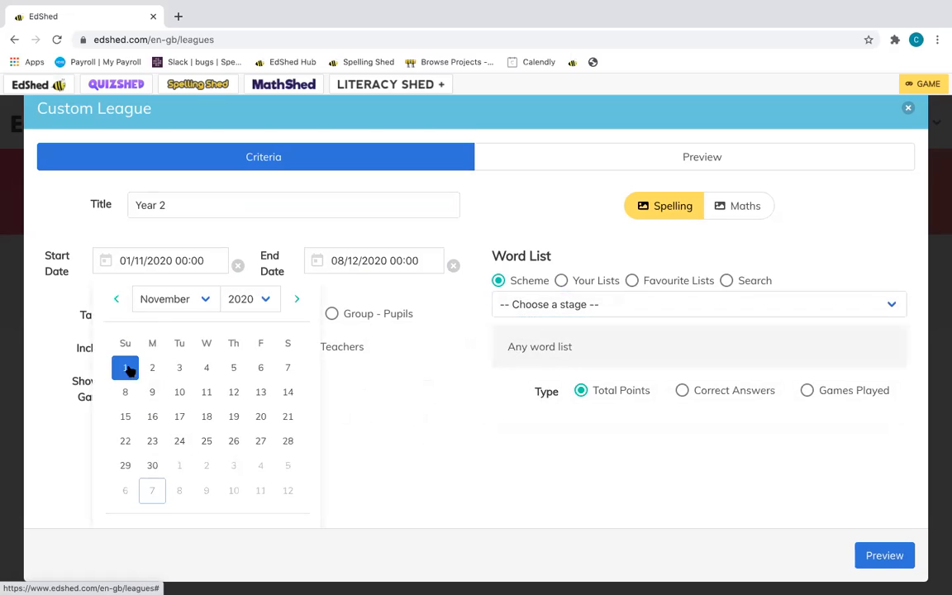
{"action": "left_click", "coordinate": [391, 260]}
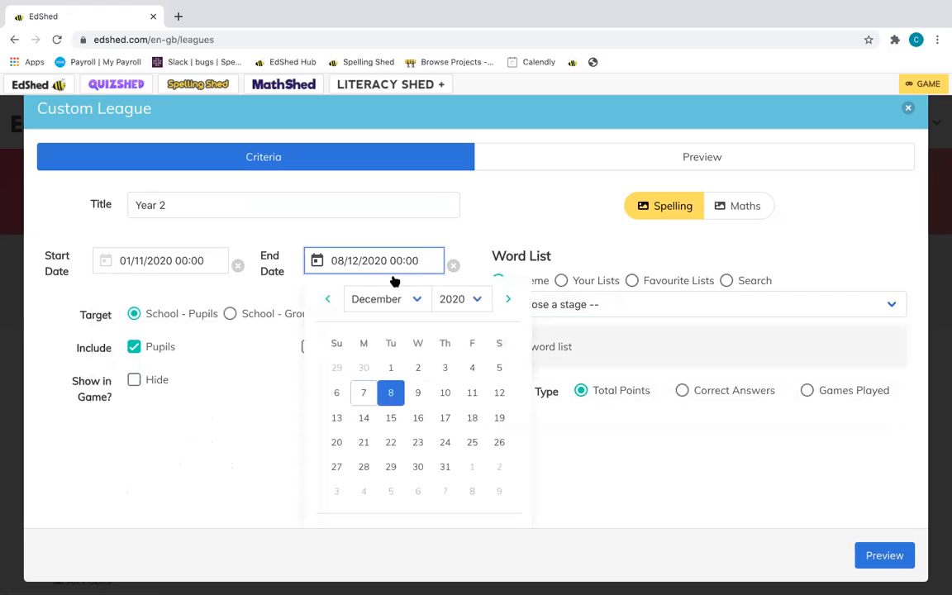
{"action": "left_click", "coordinate": [391, 368]}
Choose the scheme word list "Year 1 & Year 2 KS1 Full List - Stage 2" from Stage 2 for the league.
{"action": "left_click", "coordinate": [581, 284]}
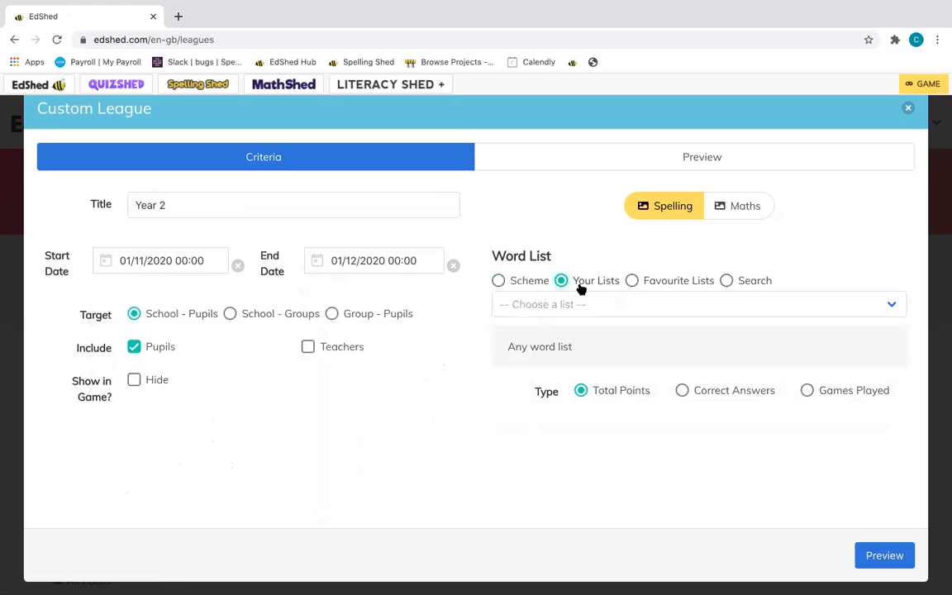
{"action": "left_click", "coordinate": [527, 287]}
{"action": "right_click", "coordinate": [539, 303]}
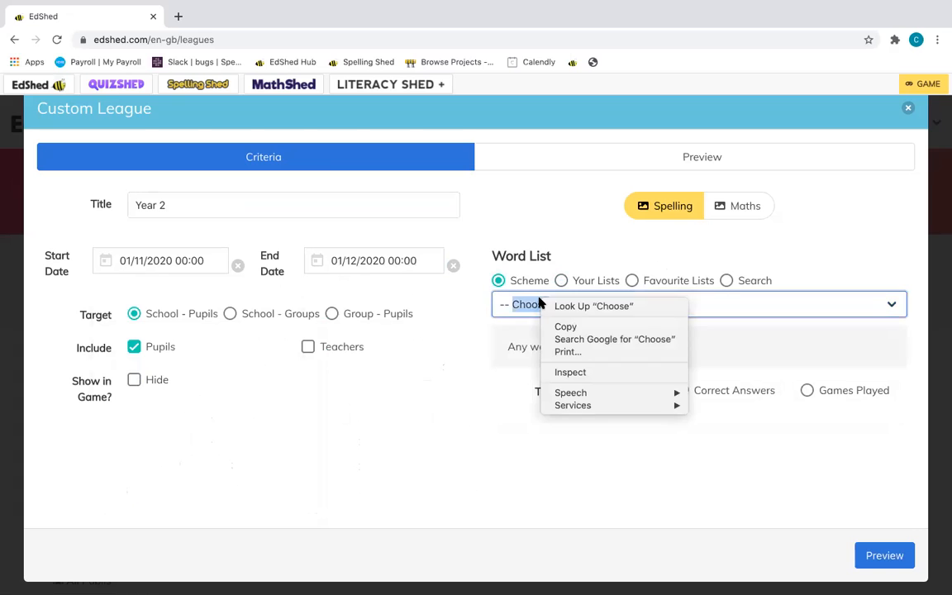
{"action": "left_click", "coordinate": [538, 302]}
{"action": "left_click", "coordinate": [539, 304]}
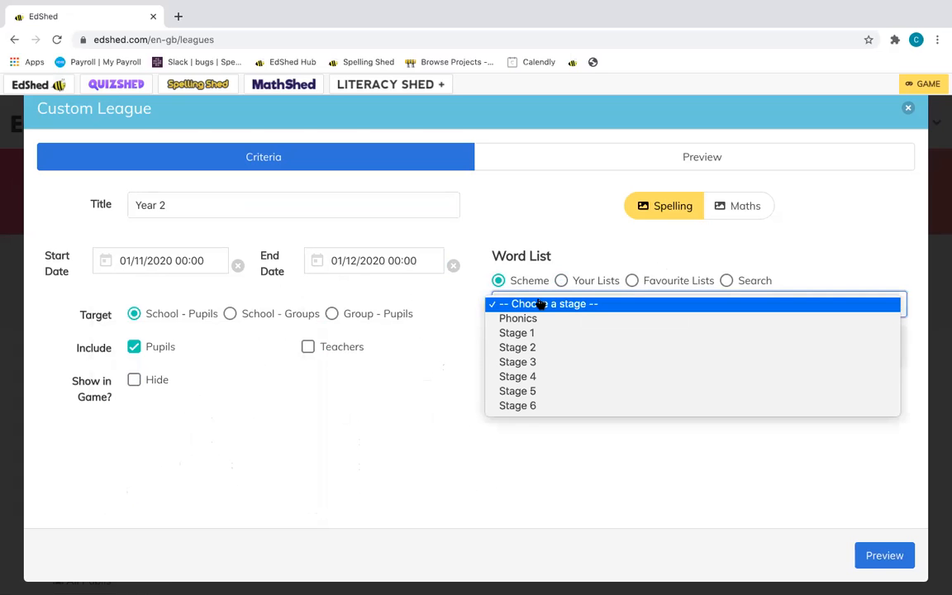
{"action": "left_click", "coordinate": [546, 351]}
{"action": "left_click", "coordinate": [537, 339]}
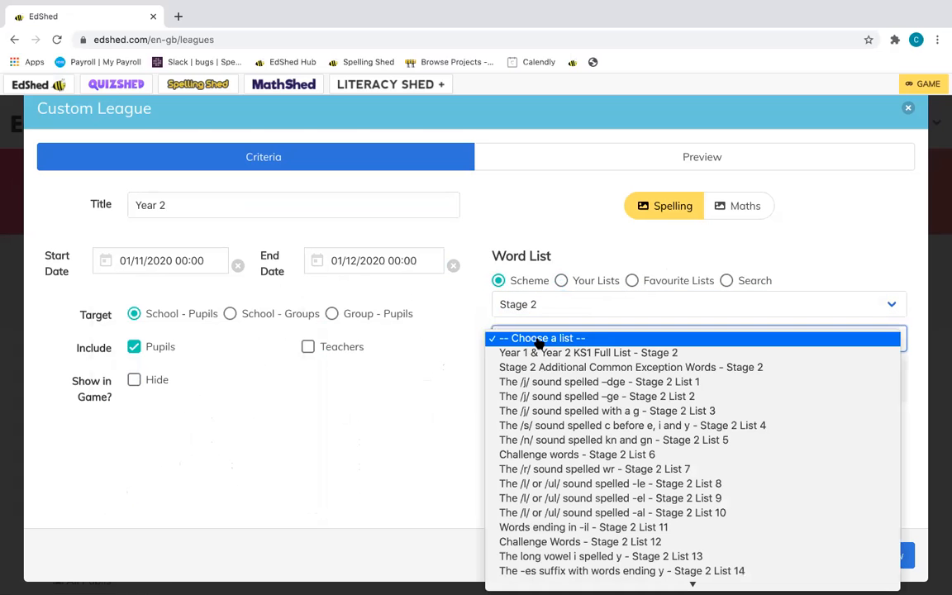
{"action": "left_click", "coordinate": [538, 351]}
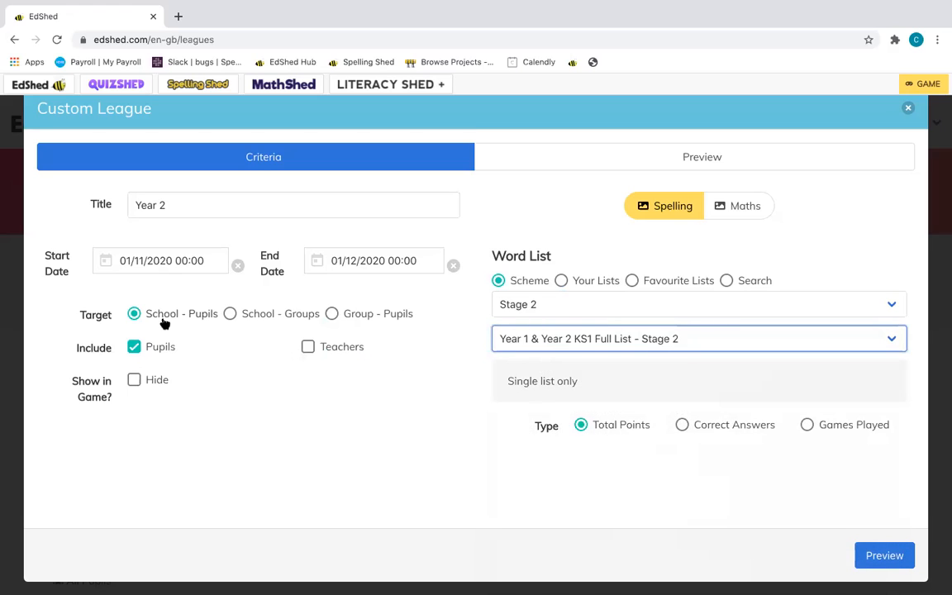
Rank the league by Correct Answers, then preview the pupil standings and save the league.
{"action": "left_click", "coordinate": [683, 424]}
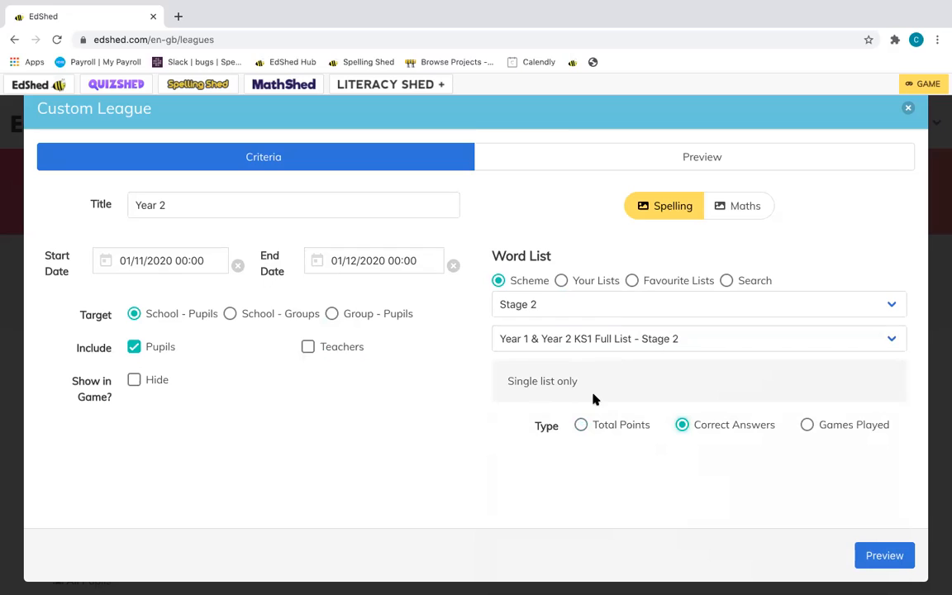
{"action": "left_click", "coordinate": [883, 556]}
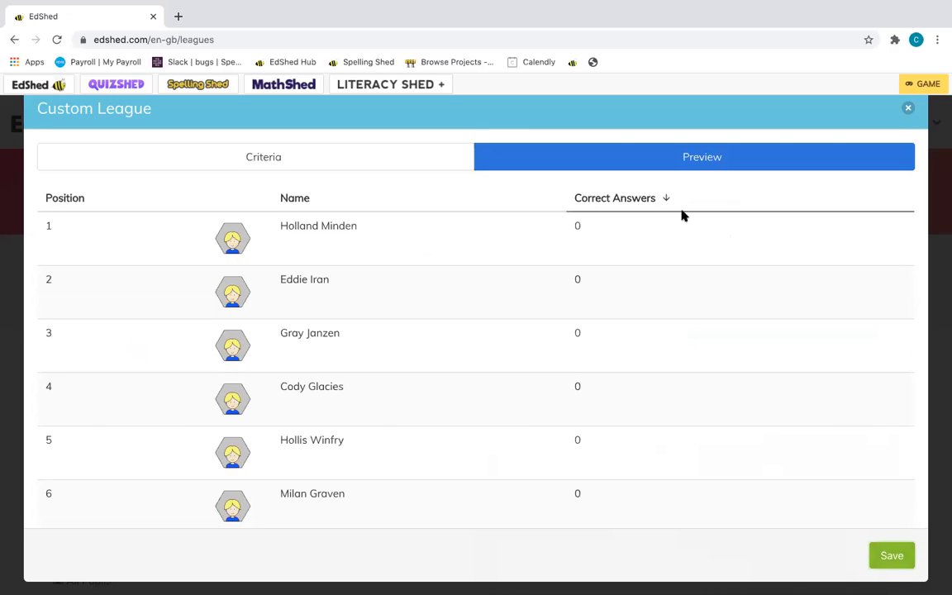
{"action": "scroll", "coordinate": [535, 369], "scroll_direction": "down", "scroll_amount": 4}
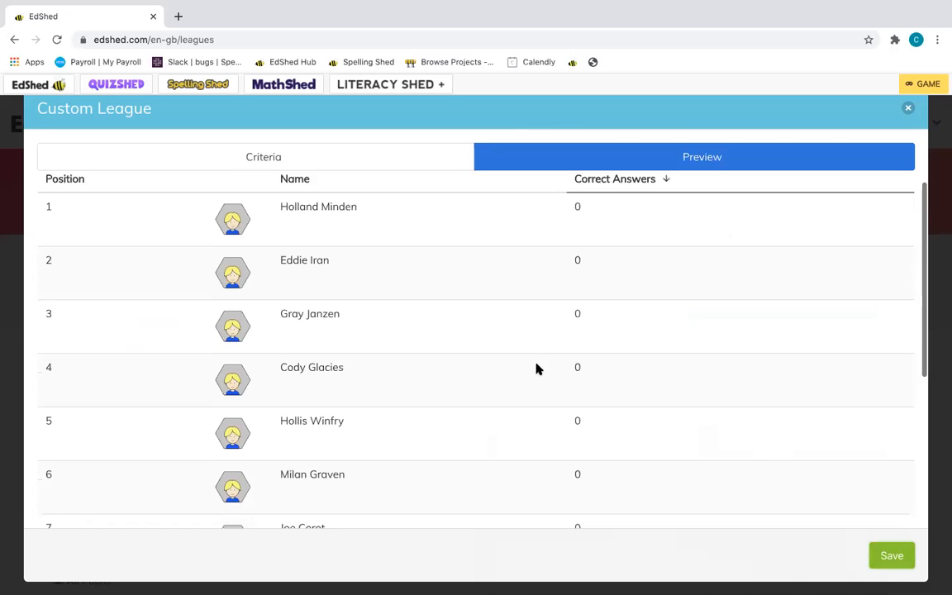
{"action": "scroll", "coordinate": [537, 368], "scroll_direction": "up", "scroll_amount": 5}
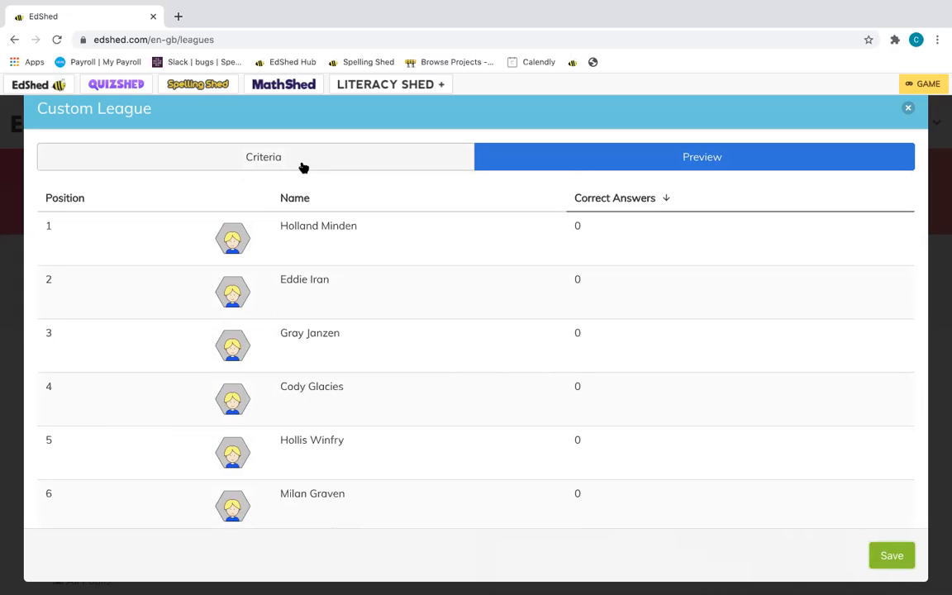
{"action": "left_click", "coordinate": [889, 561]}
Create another custom league titled "Year 1 League".
{"action": "left_click", "coordinate": [847, 383]}
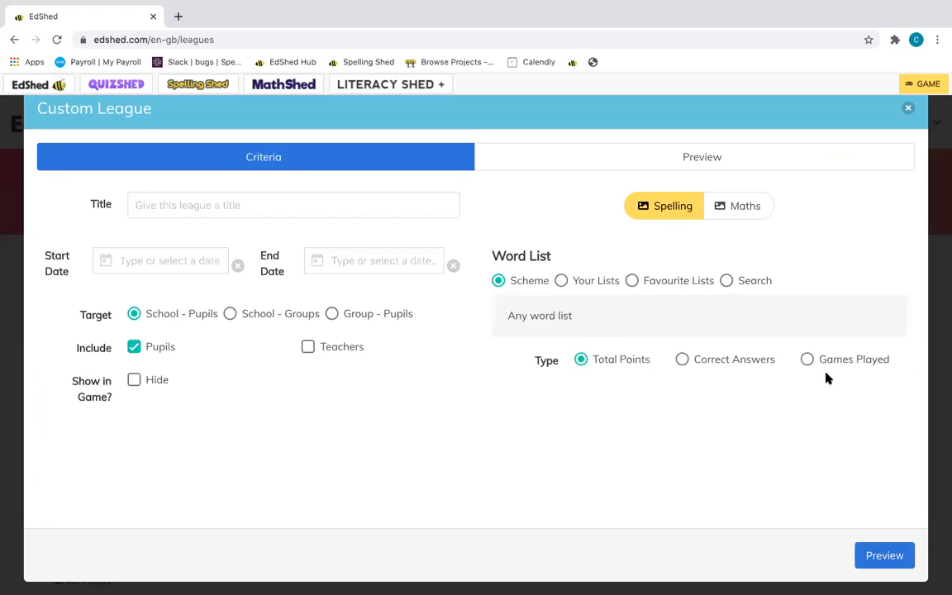
{"action": "left_click", "coordinate": [194, 208]}
{"action": "type", "text": "Year 1"}
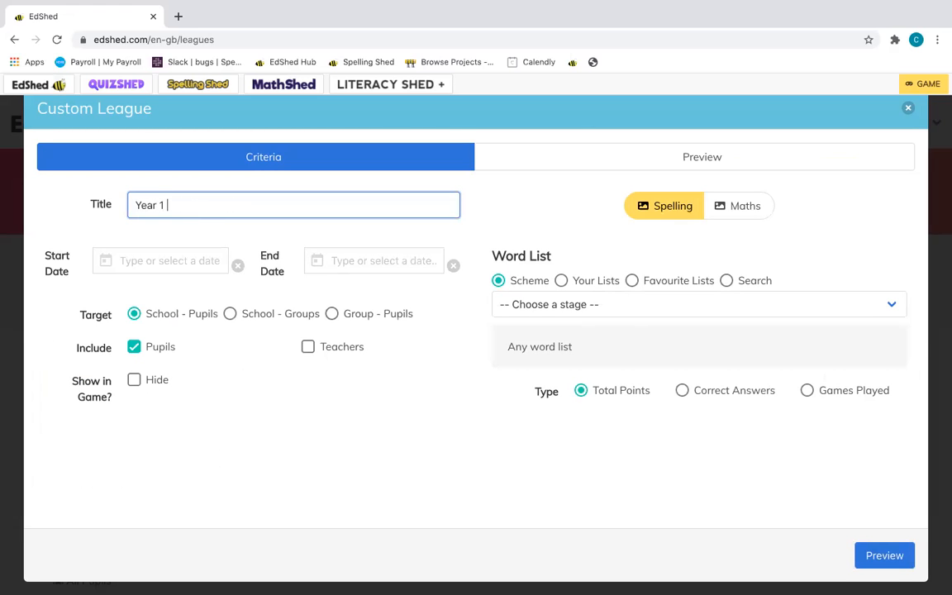
{"action": "type", "text": " League"}
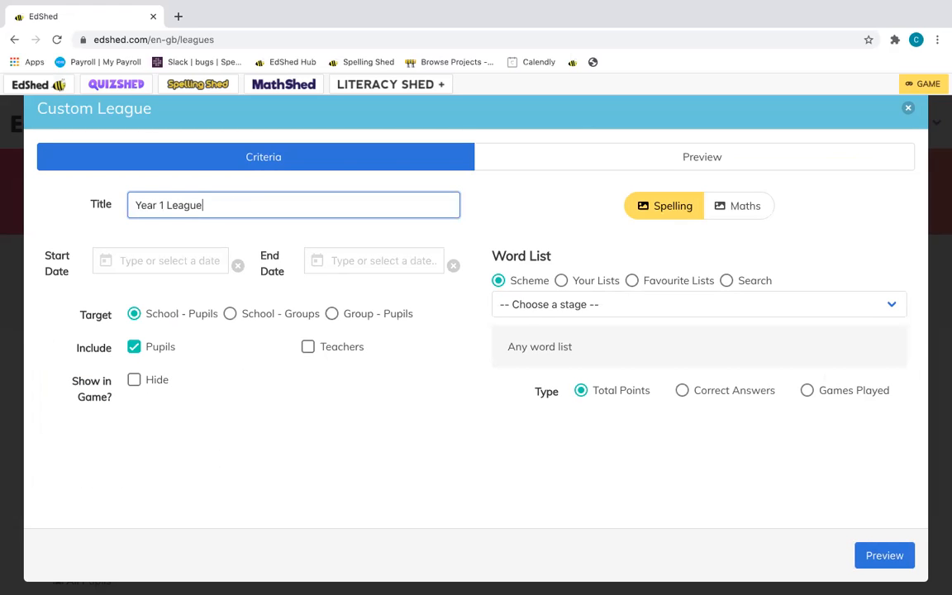
Set the Year 1 League's start date to 7 December 2020 and its end date to 11 December 2020.
{"action": "left_click", "coordinate": [114, 259]}
{"action": "left_click", "coordinate": [155, 396]}
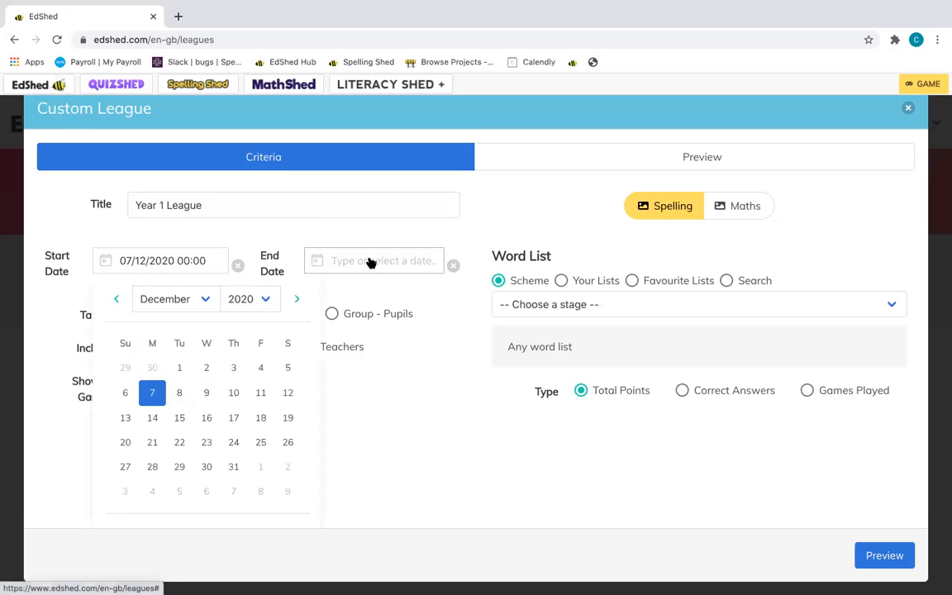
{"action": "left_click", "coordinate": [369, 261]}
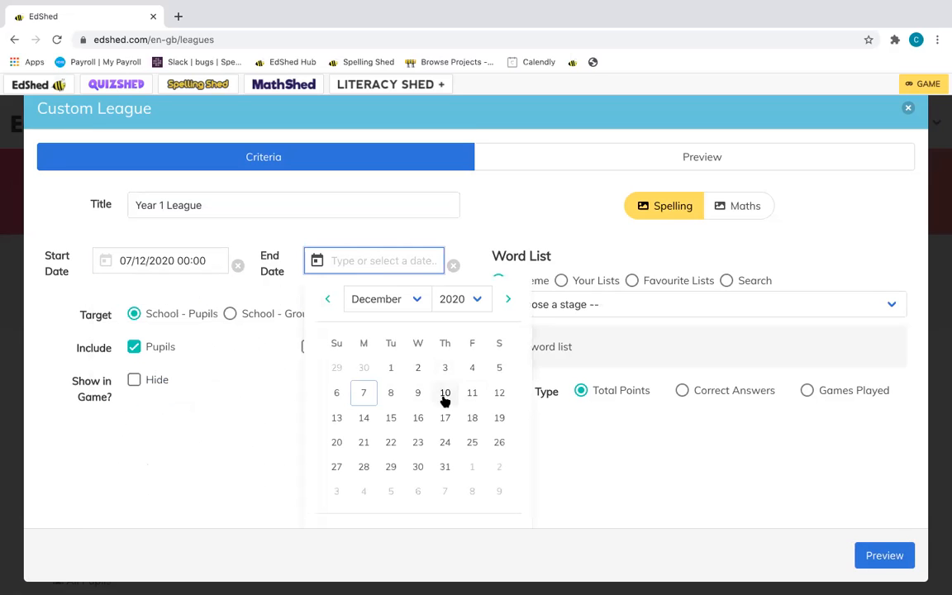
{"action": "left_click", "coordinate": [472, 393]}
{"action": "left_click", "coordinate": [238, 404]}
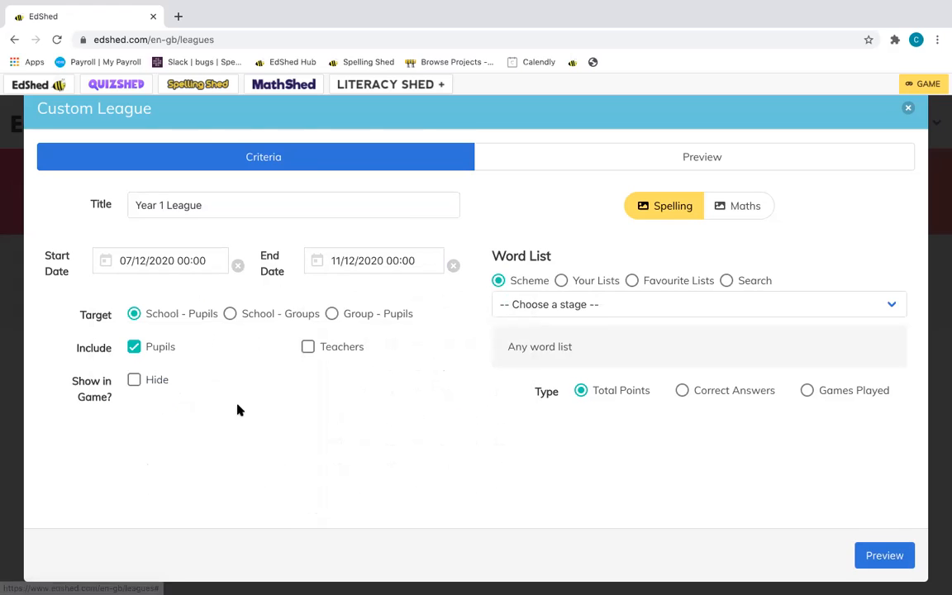
Set the league's target to School - Groups and check the Maths question types, keeping the league on Spelling.
{"action": "double_click", "coordinate": [240, 347]}
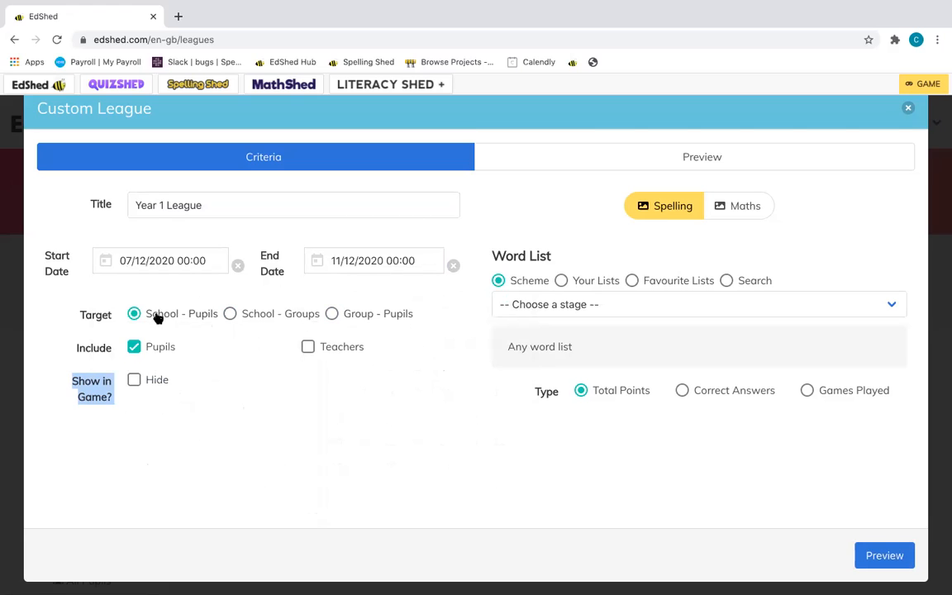
{"action": "left_click", "coordinate": [231, 314]}
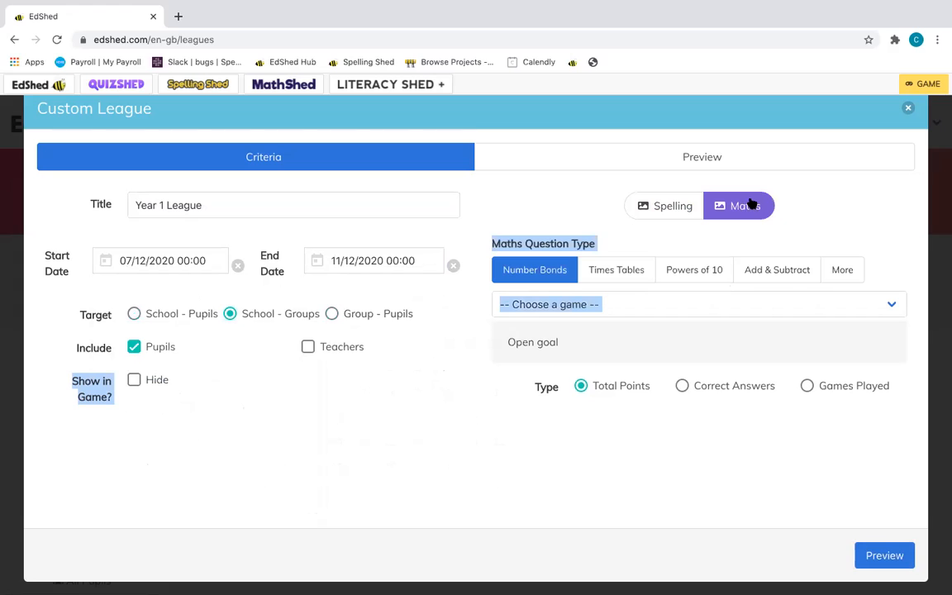
{"action": "left_click", "coordinate": [838, 278]}
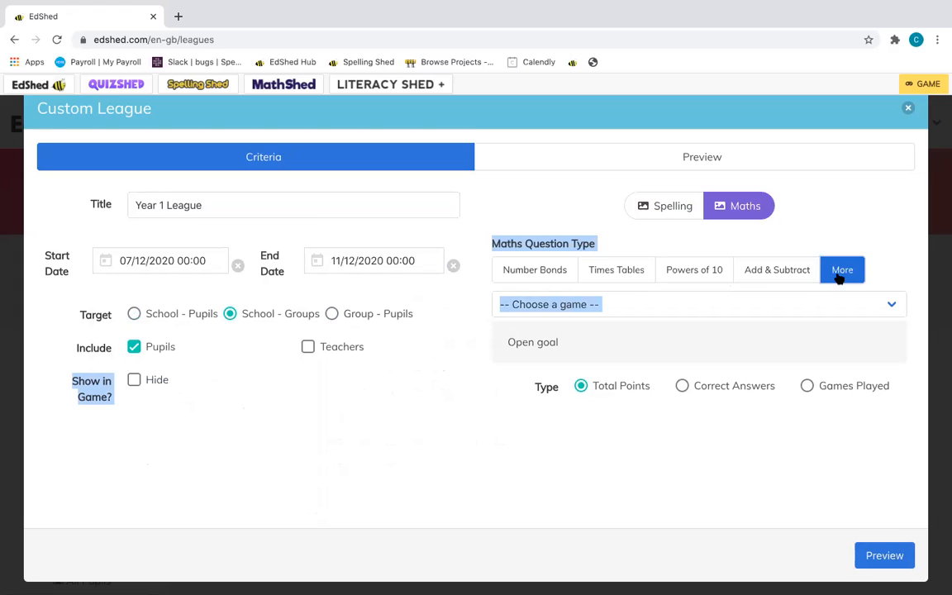
{"action": "left_click", "coordinate": [673, 221]}
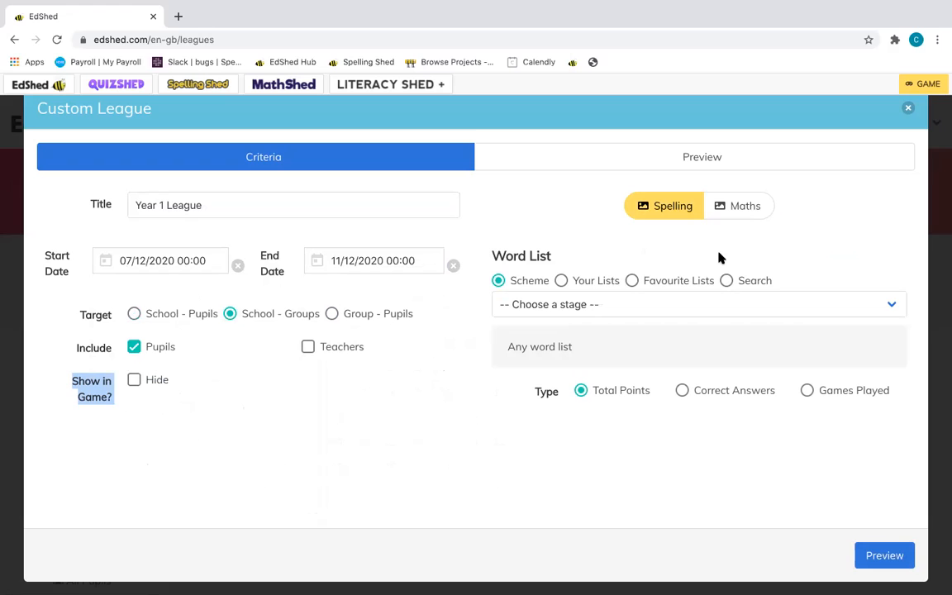
Choose "Homophones" from your own lists as the league's word list.
{"action": "left_click", "coordinate": [588, 282]}
{"action": "left_click", "coordinate": [592, 308]}
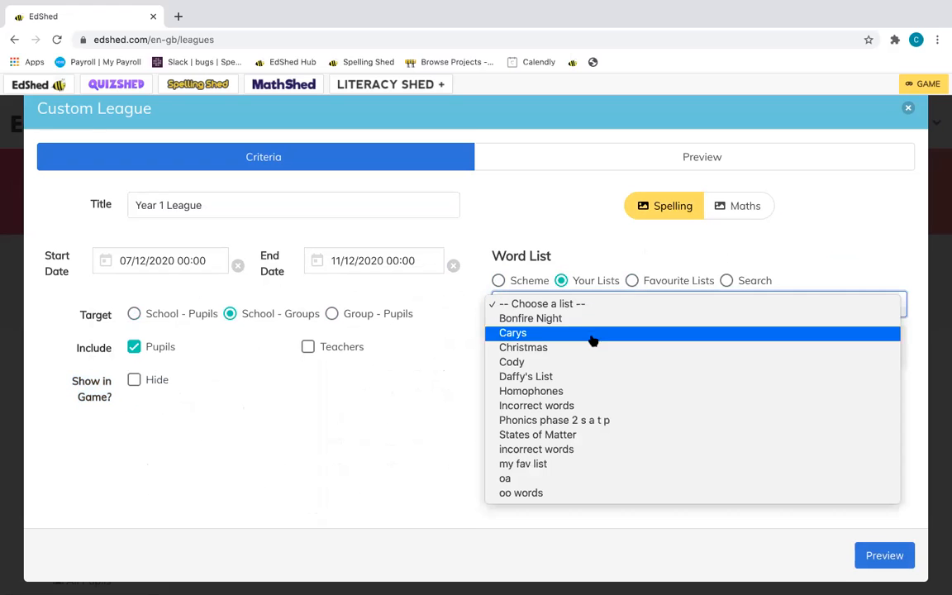
{"action": "left_click", "coordinate": [602, 393]}
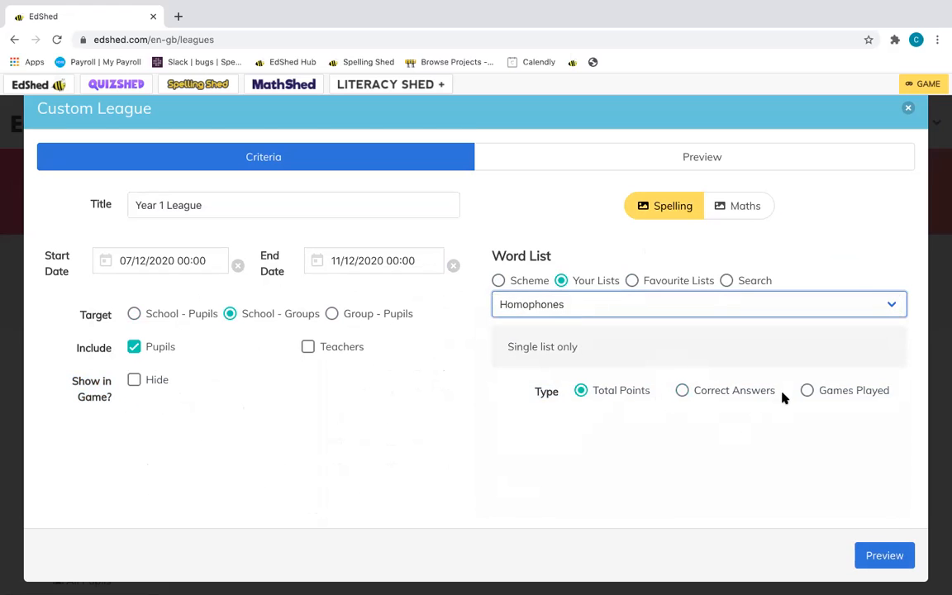
Rank the Year 1 League by Games Played, preview the group standings and save it.
{"action": "left_click", "coordinate": [818, 398]}
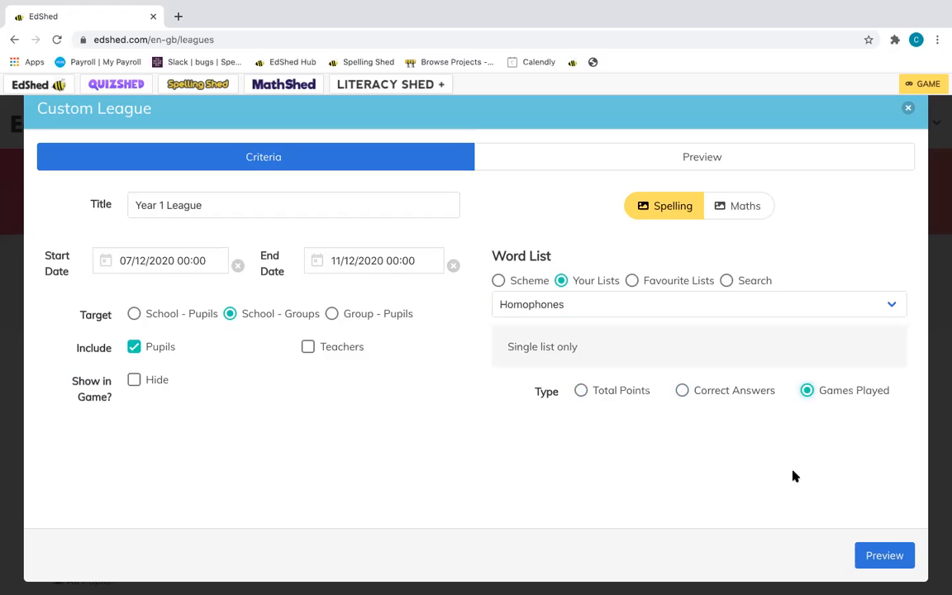
{"action": "left_click", "coordinate": [899, 559]}
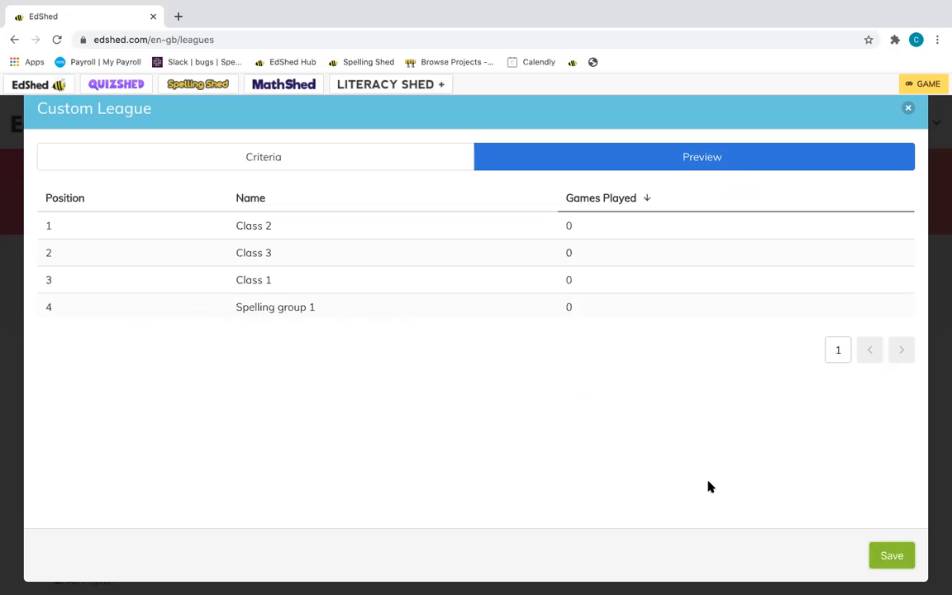
{"action": "left_click", "coordinate": [890, 555]}
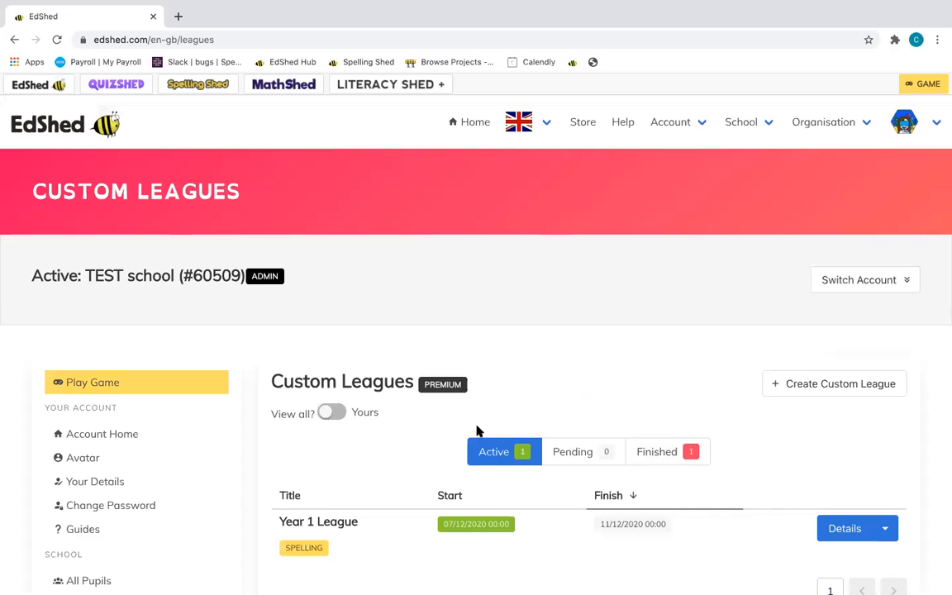
Open the Spelling Shed scheme from the resources below the custom leagues.
{"action": "scroll", "coordinate": [478, 431], "scroll_direction": "down", "scroll_amount": 3}
{"action": "scroll", "coordinate": [477, 431], "scroll_direction": "down", "scroll_amount": 2}
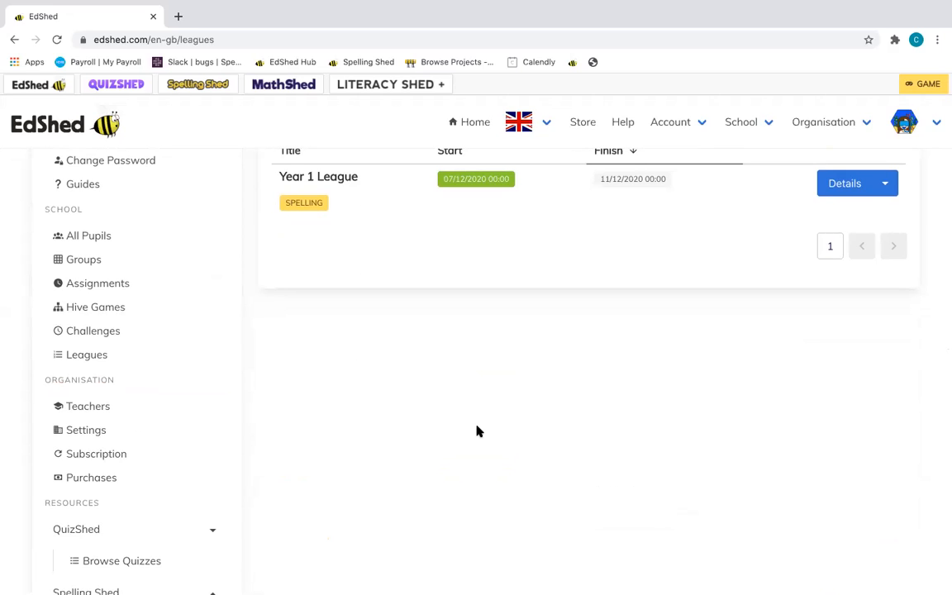
{"action": "scroll", "coordinate": [478, 432], "scroll_direction": "down", "scroll_amount": 3}
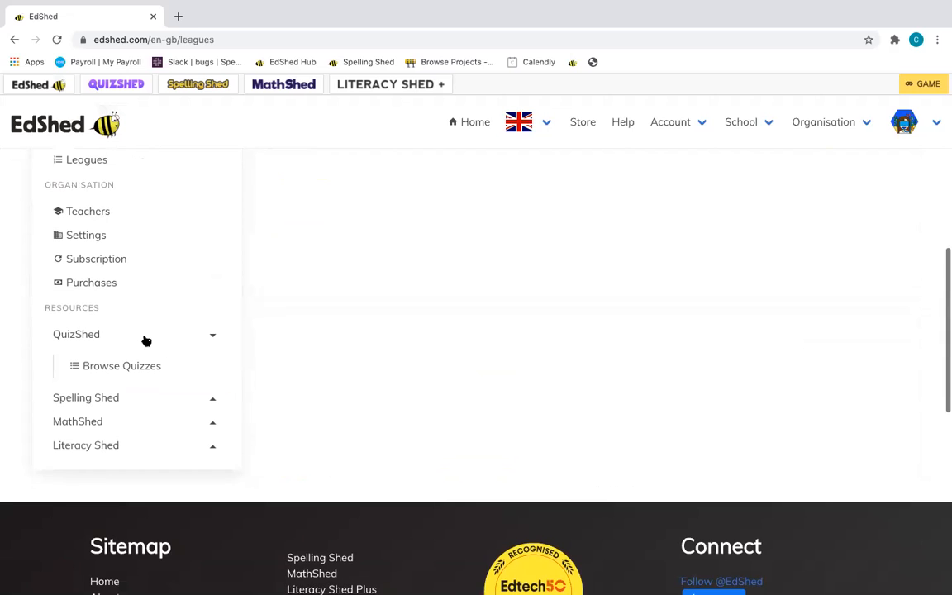
{"action": "left_click", "coordinate": [170, 399]}
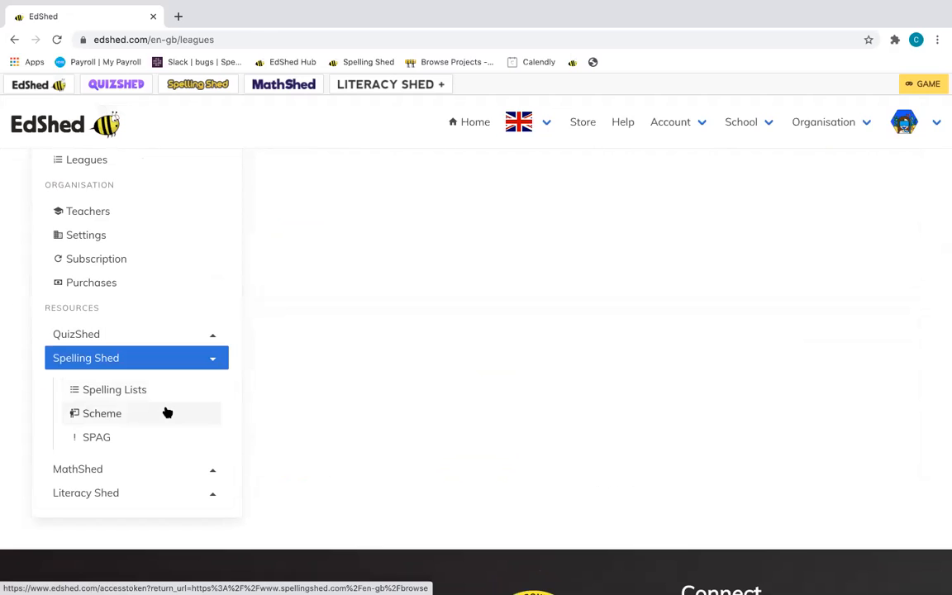
{"action": "left_click", "coordinate": [165, 412]}
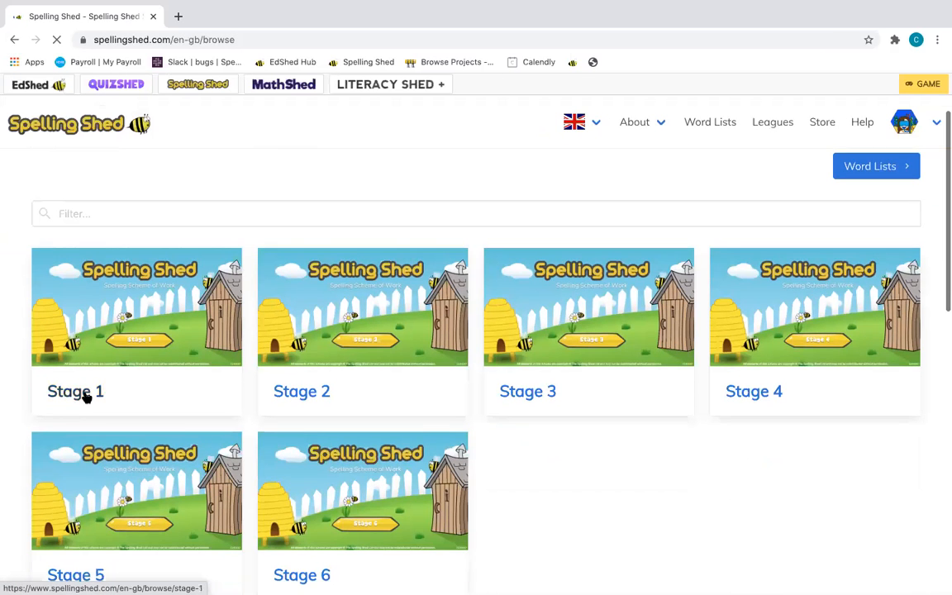
Open Stage 1 of the Spelling Shed scheme and look through its lesson resources.
{"action": "left_click", "coordinate": [85, 394]}
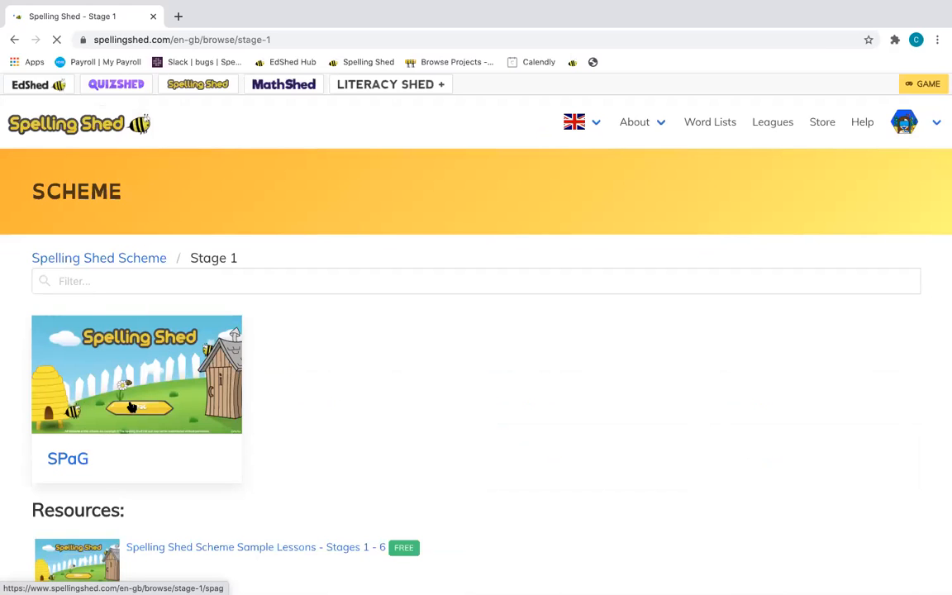
{"action": "scroll", "coordinate": [157, 413], "scroll_direction": "down", "scroll_amount": 3}
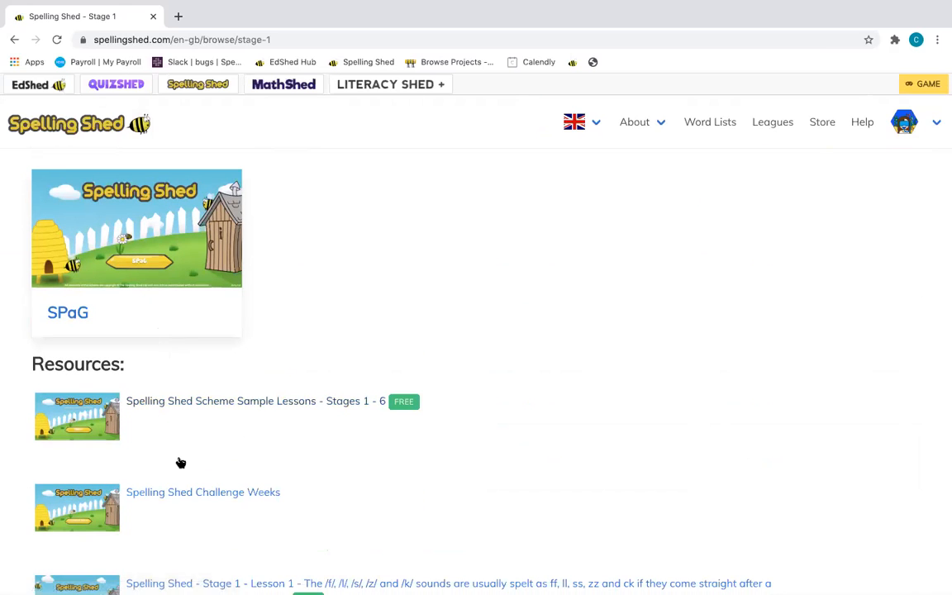
{"action": "scroll", "coordinate": [179, 461], "scroll_direction": "down", "scroll_amount": 2}
{"action": "scroll", "coordinate": [181, 461], "scroll_direction": "up", "scroll_amount": 5}
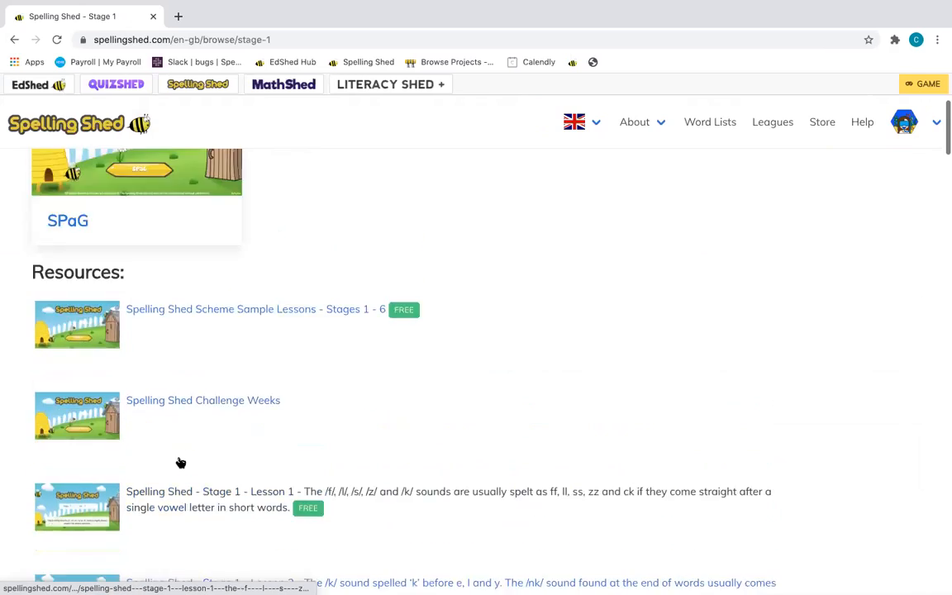
Return to the EdShed home page and open the Spelling Shed SPAG resource to view its grammar curriculum information.
{"action": "left_click", "coordinate": [35, 84]}
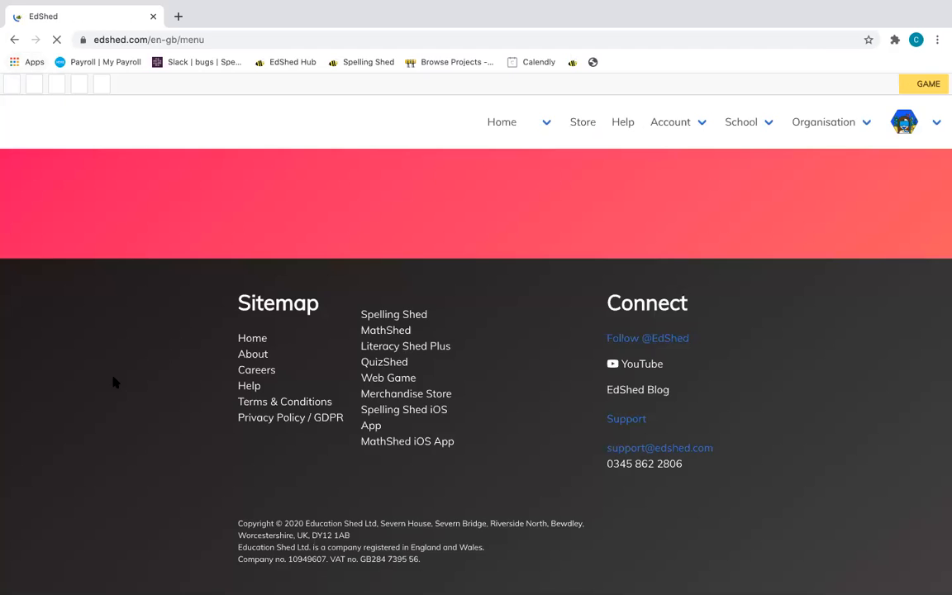
{"action": "scroll", "coordinate": [115, 382], "scroll_direction": "down", "scroll_amount": 4}
{"action": "scroll", "coordinate": [115, 382], "scroll_direction": "down", "scroll_amount": 5}
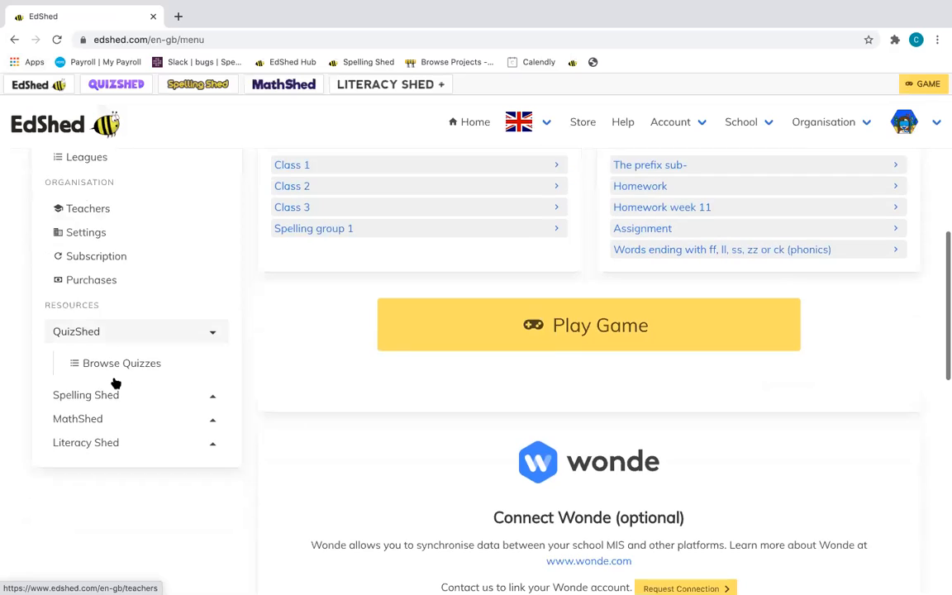
{"action": "left_click", "coordinate": [115, 376]}
{"action": "left_click", "coordinate": [113, 418]}
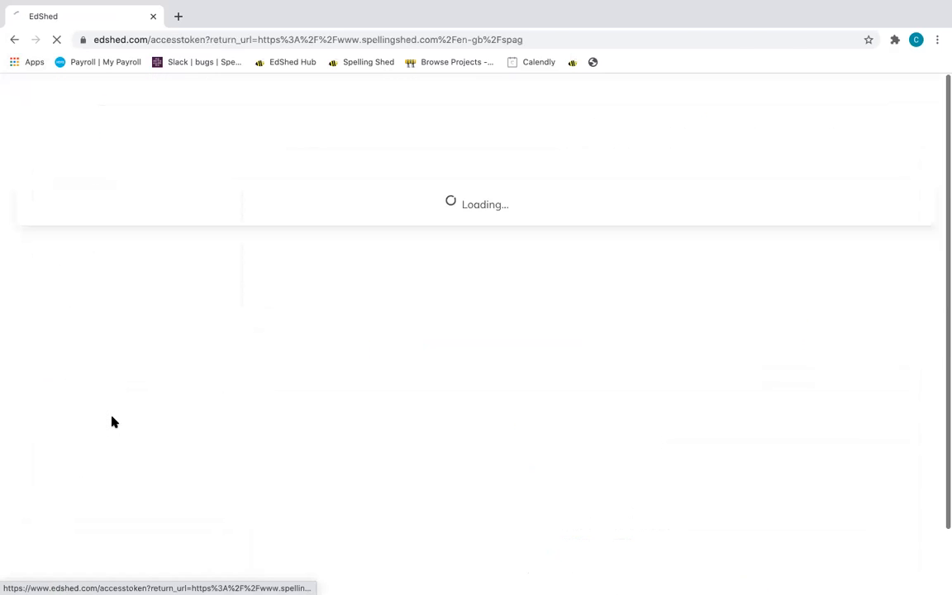
{"action": "scroll", "coordinate": [112, 420], "scroll_direction": "down", "scroll_amount": 5}
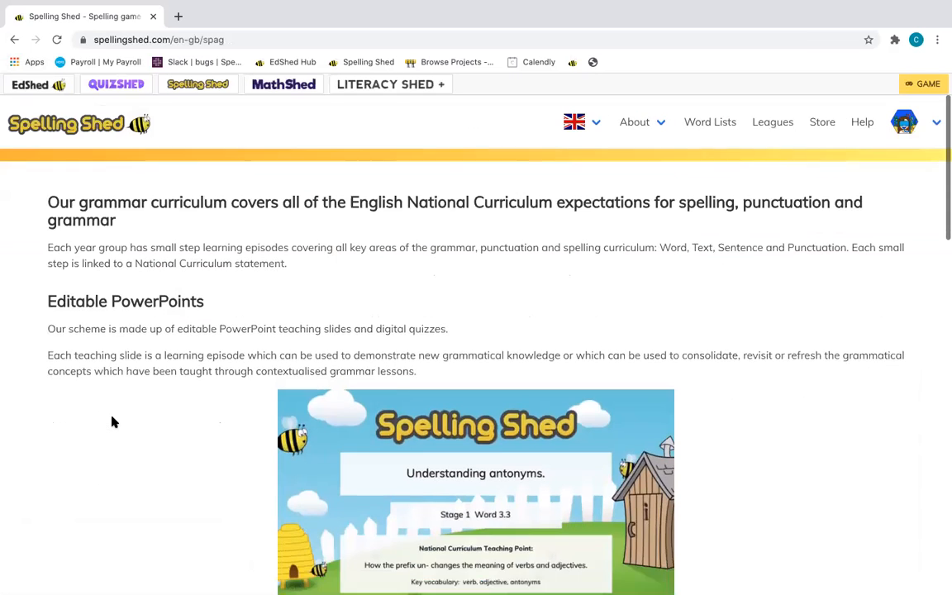
Look over the SPAG page down to its Stage 1 to 6 resources, and return to the EdShed account home.
{"action": "scroll", "coordinate": [113, 417], "scroll_direction": "down", "scroll_amount": 4}
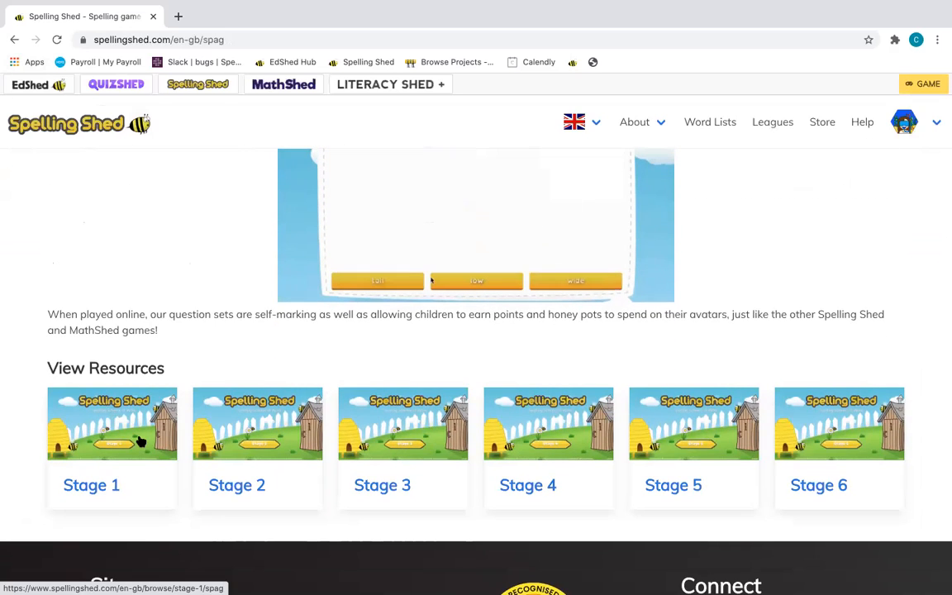
{"action": "scroll", "coordinate": [140, 442], "scroll_direction": "up", "scroll_amount": 9}
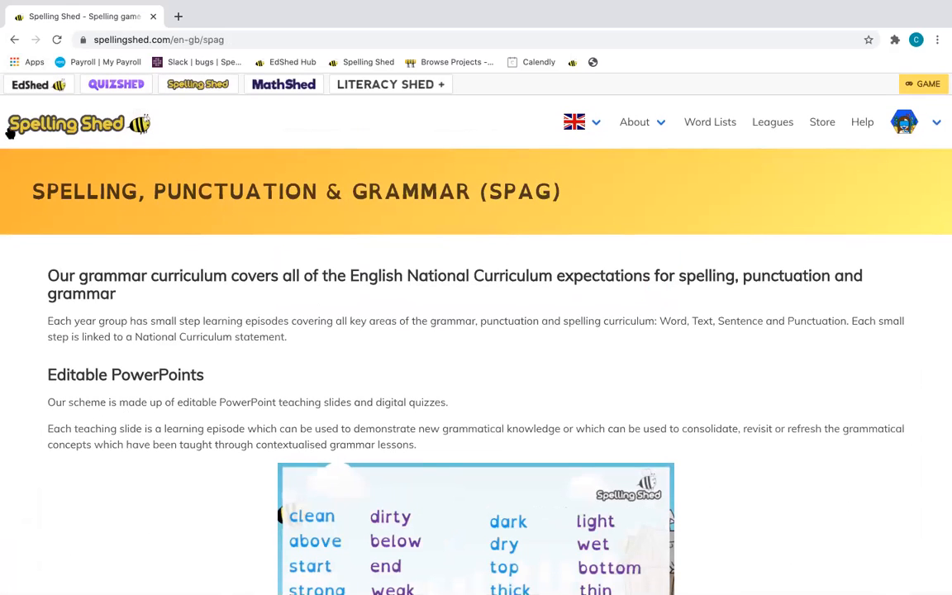
{"action": "left_click", "coordinate": [13, 41]}
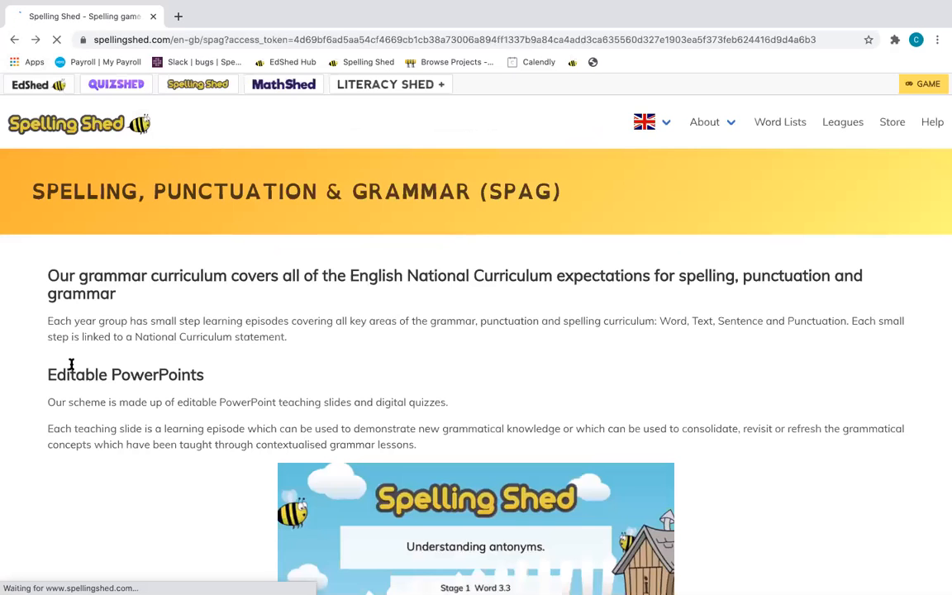
{"action": "scroll", "coordinate": [71, 368], "scroll_direction": "down", "scroll_amount": 7}
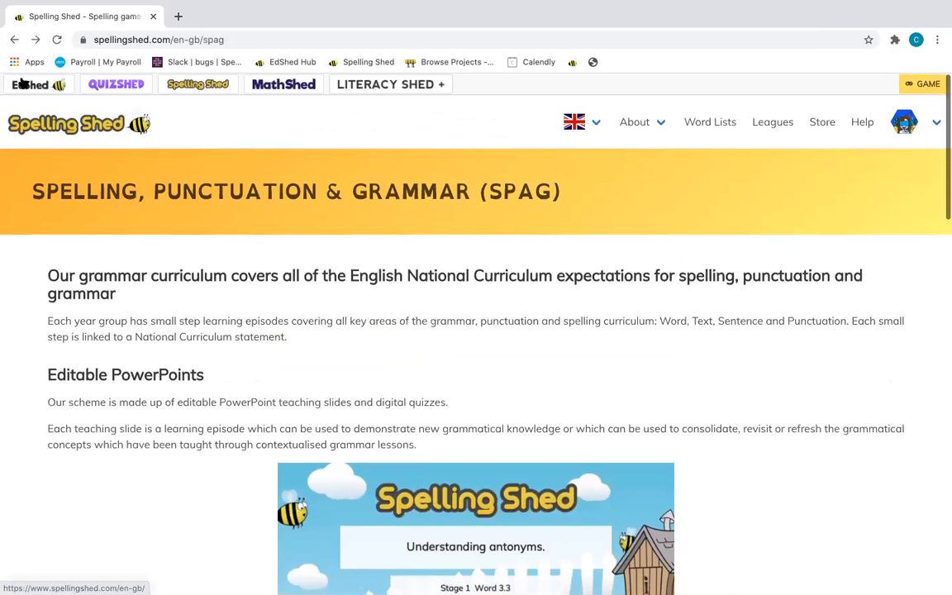
{"action": "left_click", "coordinate": [21, 83]}
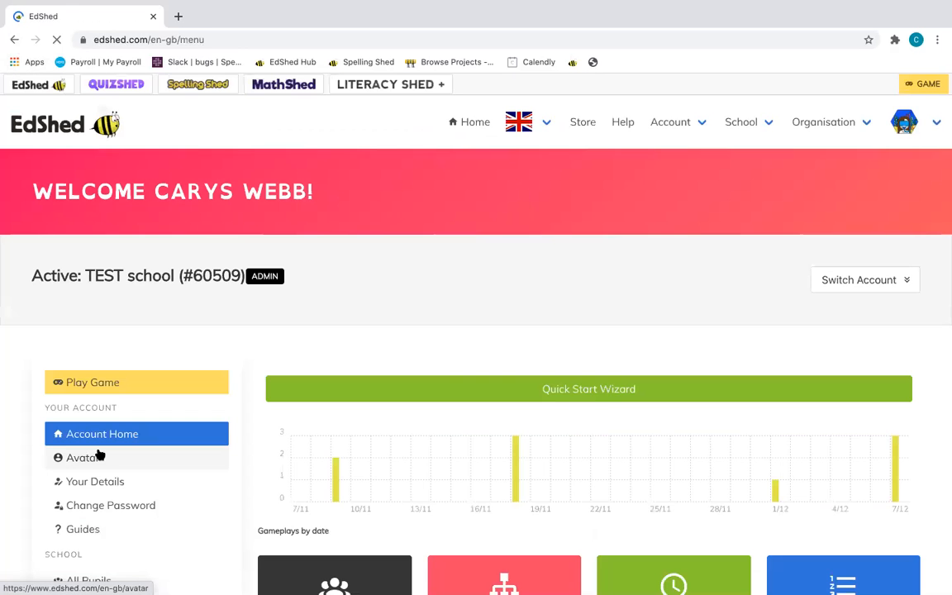
Open the MathShed teaching resources from the resources list on the EdShed account home.
{"action": "scroll", "coordinate": [97, 454], "scroll_direction": "down", "scroll_amount": 10}
{"action": "scroll", "coordinate": [97, 454], "scroll_direction": "down", "scroll_amount": 1}
{"action": "left_click", "coordinate": [163, 200]}
{"action": "left_click", "coordinate": [163, 205]}
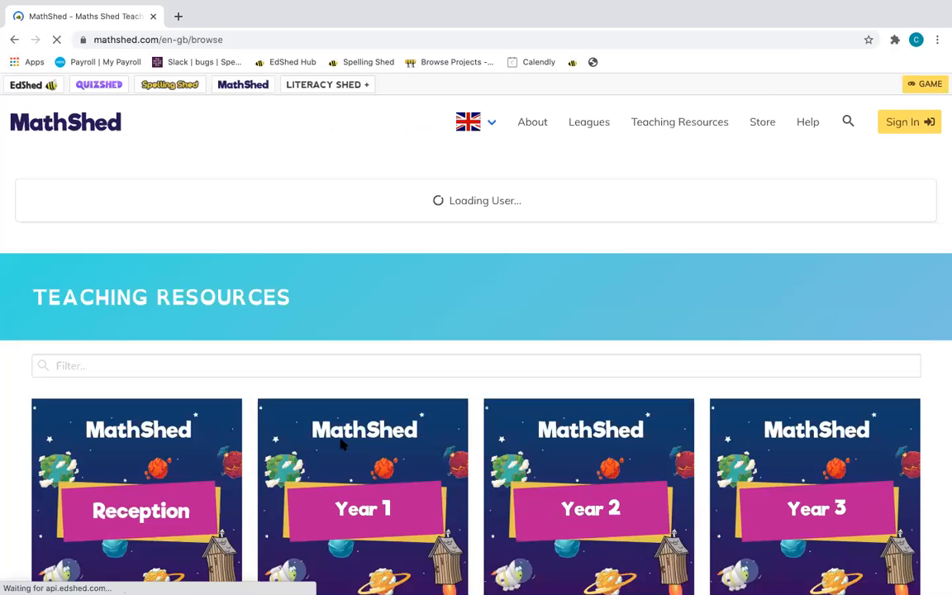
Open the Year 1 Autumn Term teaching slides for Block 1 - Place Value (Within 10).
{"action": "scroll", "coordinate": [339, 443], "scroll_direction": "down", "scroll_amount": 3}
{"action": "left_click", "coordinate": [306, 276]}
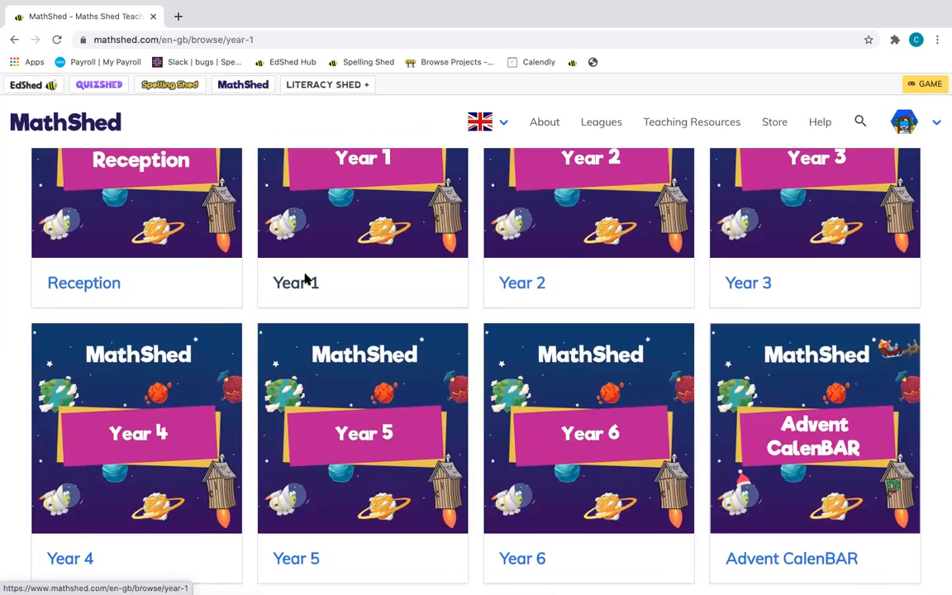
{"action": "scroll", "coordinate": [304, 276], "scroll_direction": "down", "scroll_amount": 2}
{"action": "left_click", "coordinate": [201, 301]}
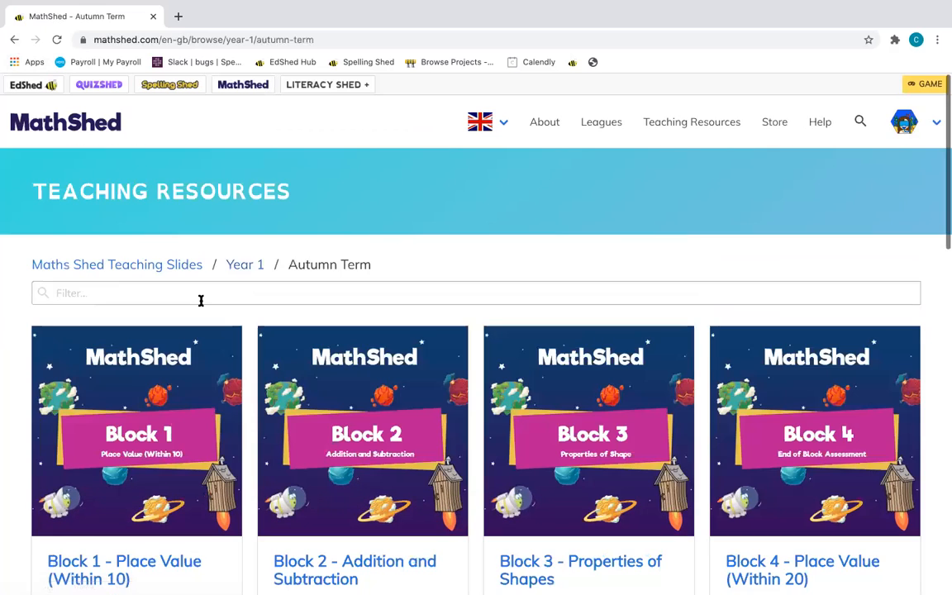
{"action": "scroll", "coordinate": [201, 299], "scroll_direction": "down", "scroll_amount": 1}
{"action": "left_click", "coordinate": [126, 374]}
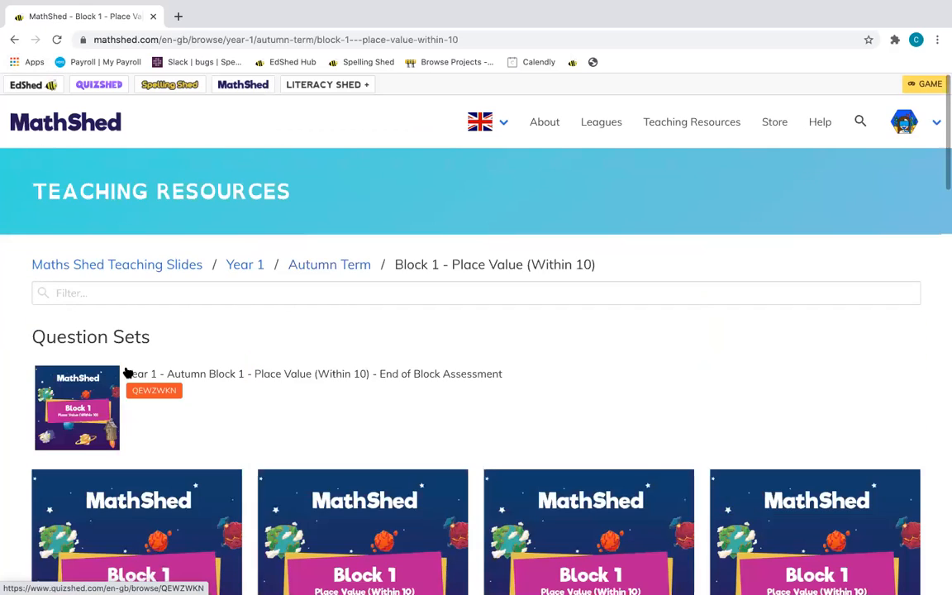
Look through the Block 1 end-of-block assessment question set and its lessons.
{"action": "scroll", "coordinate": [128, 374], "scroll_direction": "down", "scroll_amount": 2}
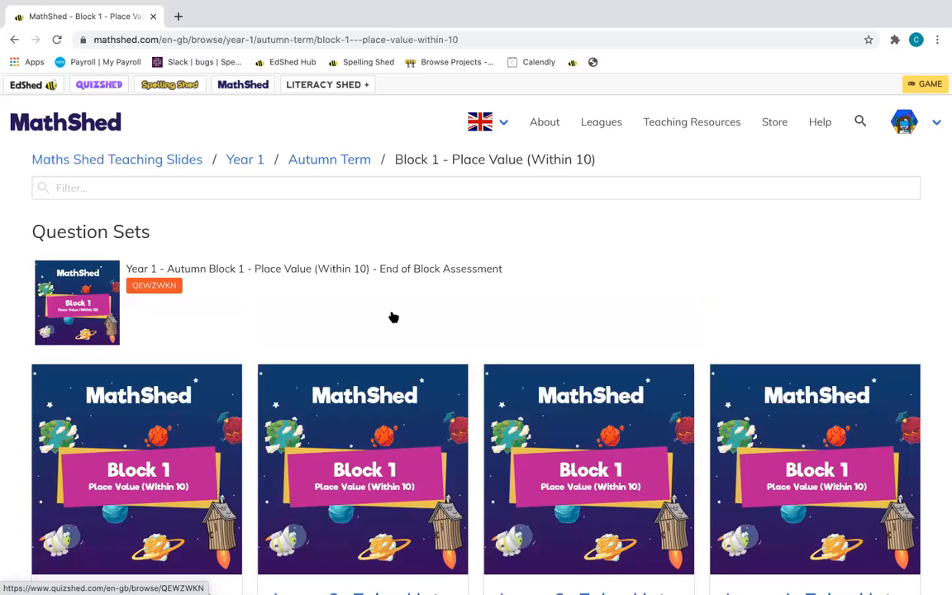
{"action": "scroll", "coordinate": [393, 317], "scroll_direction": "down", "scroll_amount": 2}
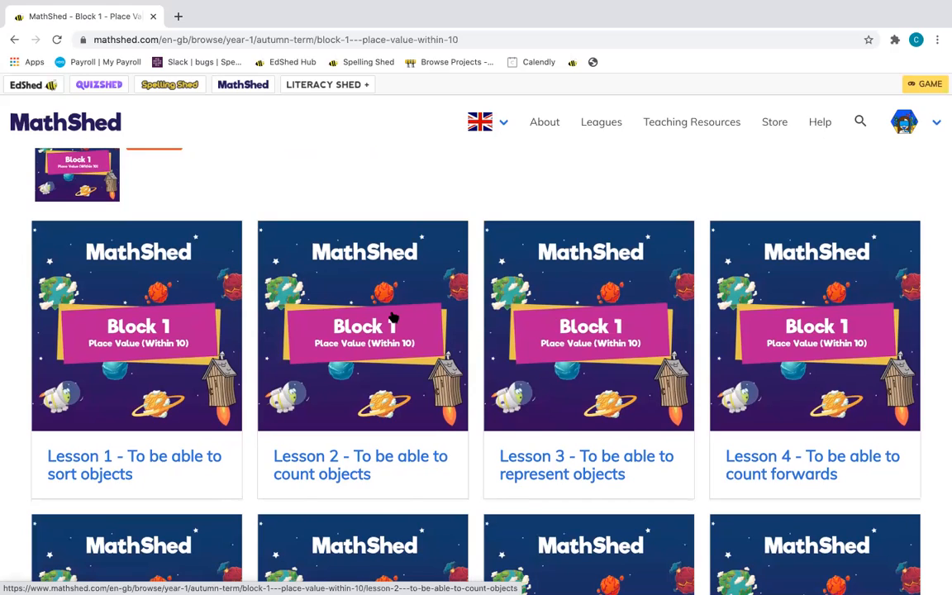
{"action": "scroll", "coordinate": [393, 318], "scroll_direction": "up", "scroll_amount": 5}
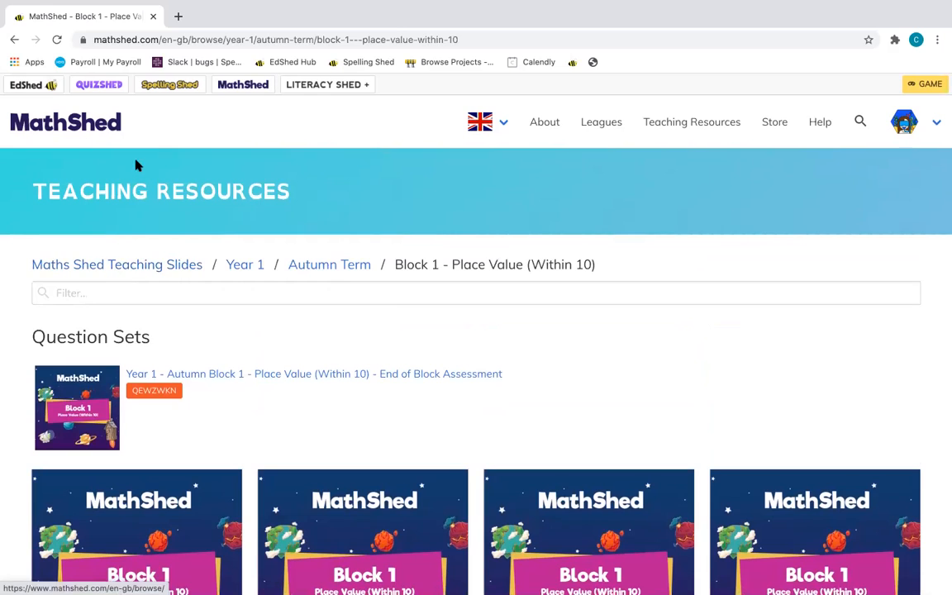
Return to the EdShed account home, expand the Literacy Shed resources to view them and collapse them again.
{"action": "left_click", "coordinate": [902, 130]}
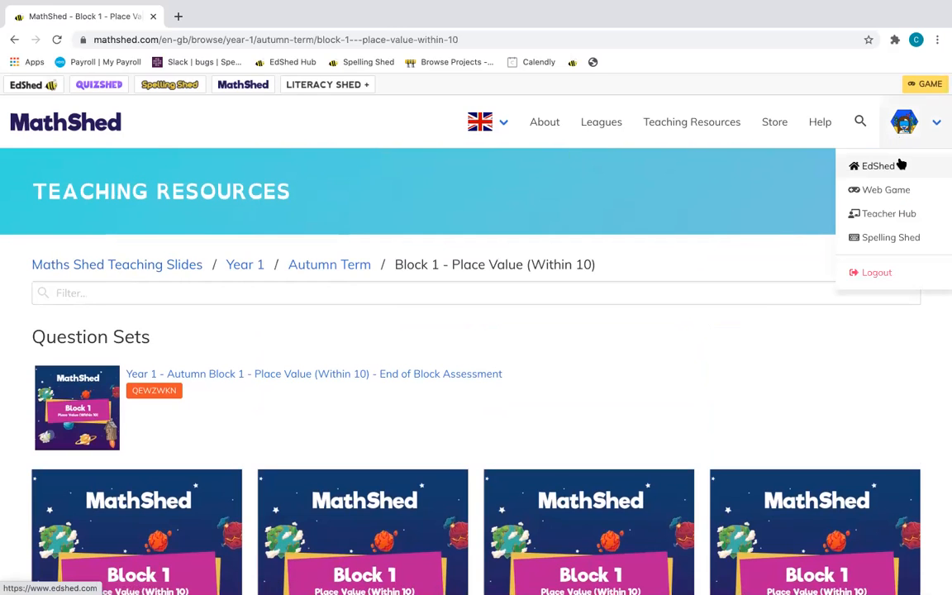
{"action": "left_click", "coordinate": [878, 166]}
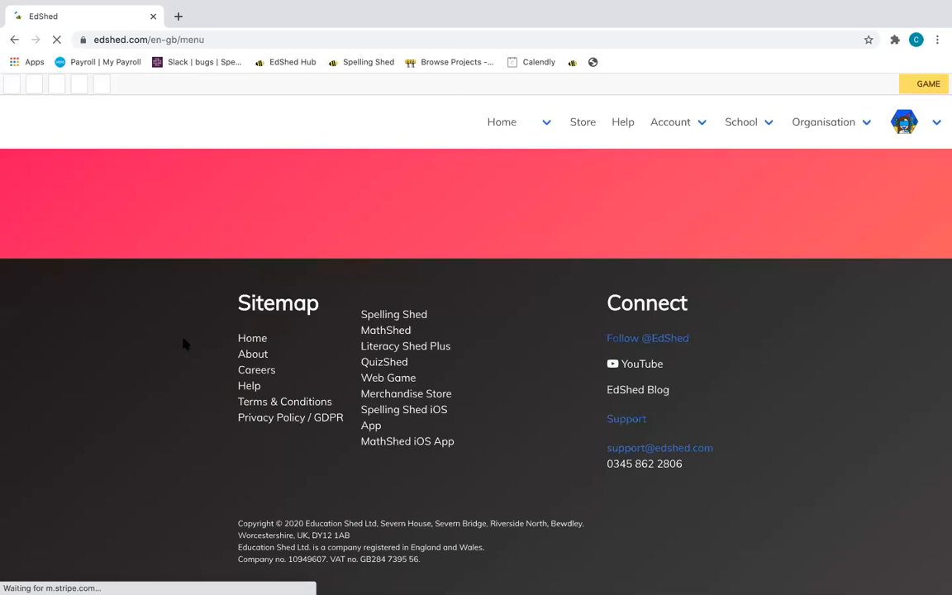
{"action": "scroll", "coordinate": [186, 345], "scroll_direction": "down", "scroll_amount": 15}
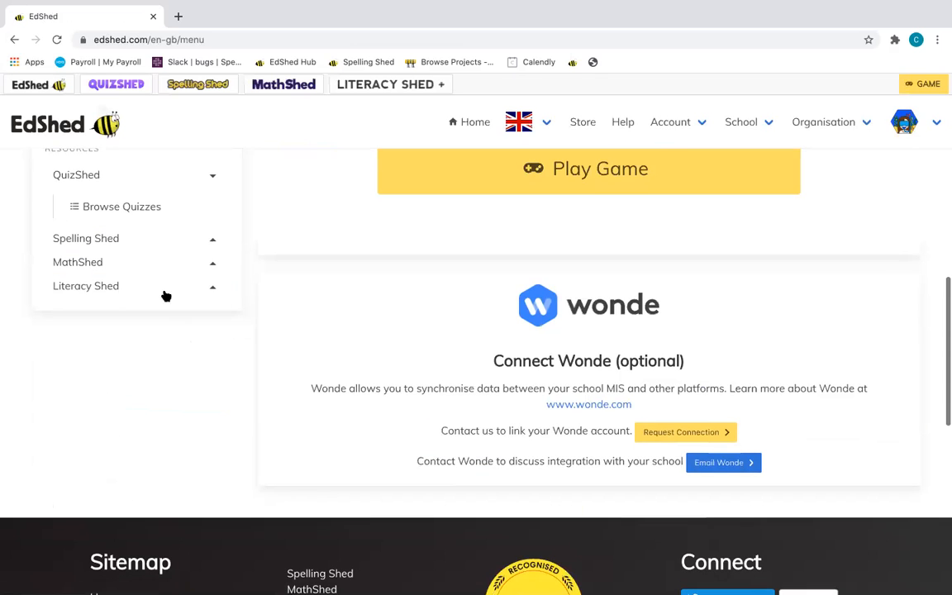
{"action": "left_click", "coordinate": [164, 288]}
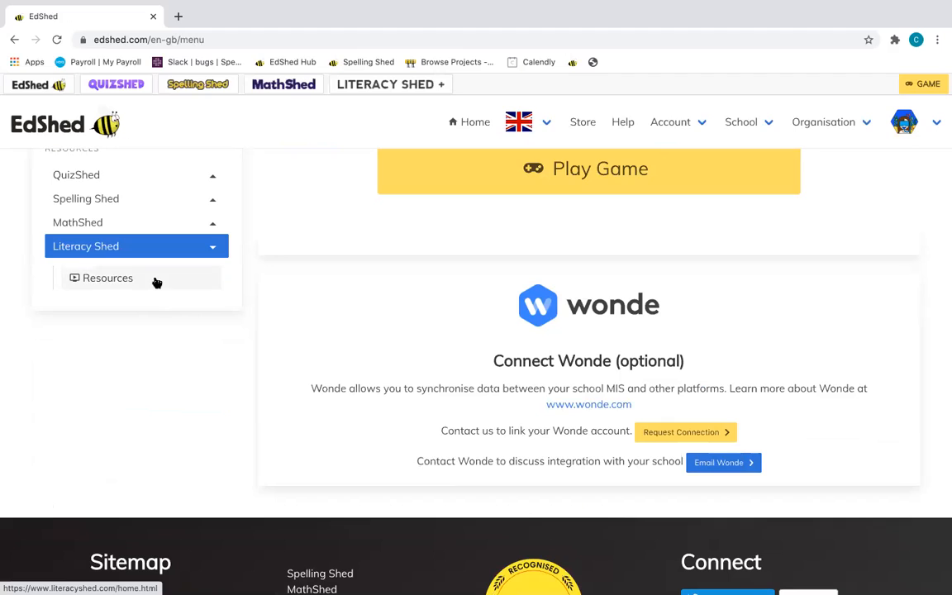
{"action": "left_click", "coordinate": [156, 250]}
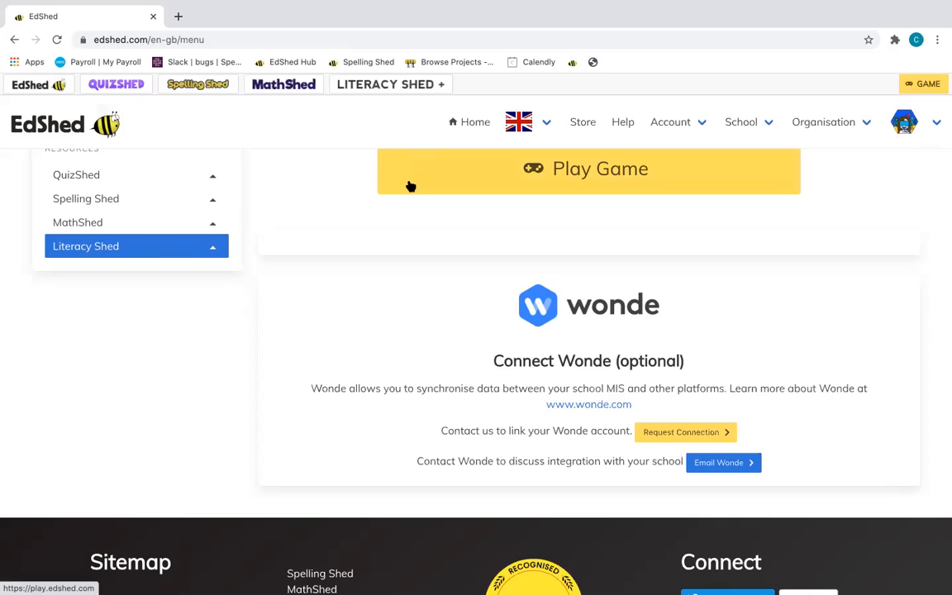
Review the account home's sections and open the QuizShed quiz browser from the resources list.
{"action": "scroll", "coordinate": [115, 327], "scroll_direction": "up", "scroll_amount": 2}
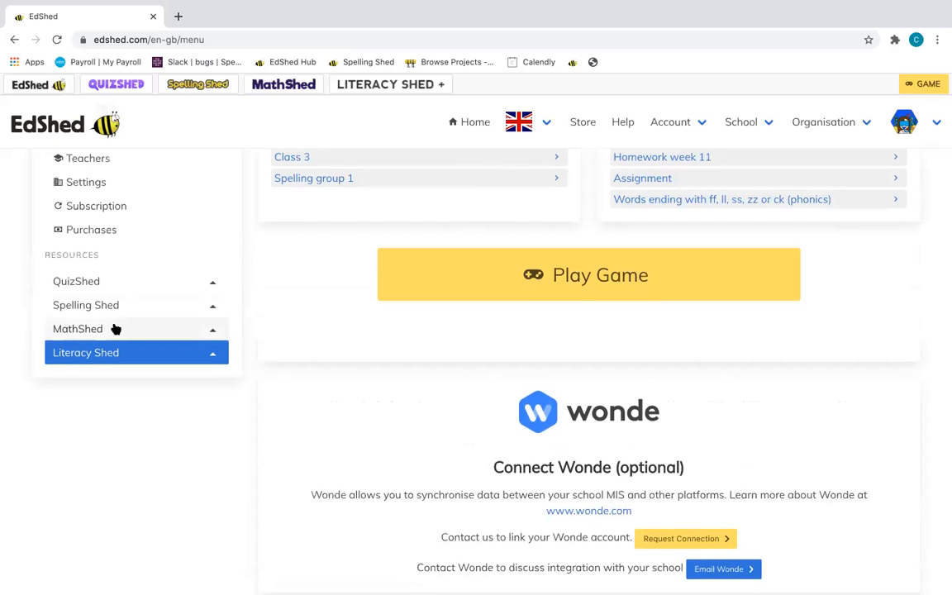
{"action": "scroll", "coordinate": [114, 329], "scroll_direction": "up", "scroll_amount": 5}
{"action": "scroll", "coordinate": [116, 329], "scroll_direction": "down", "scroll_amount": 3}
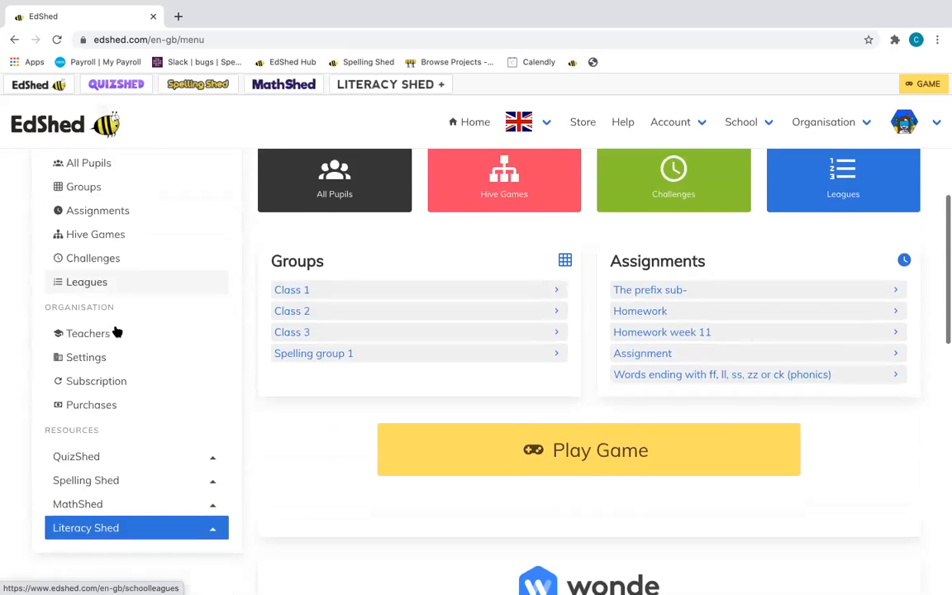
{"action": "scroll", "coordinate": [116, 331], "scroll_direction": "down", "scroll_amount": 3}
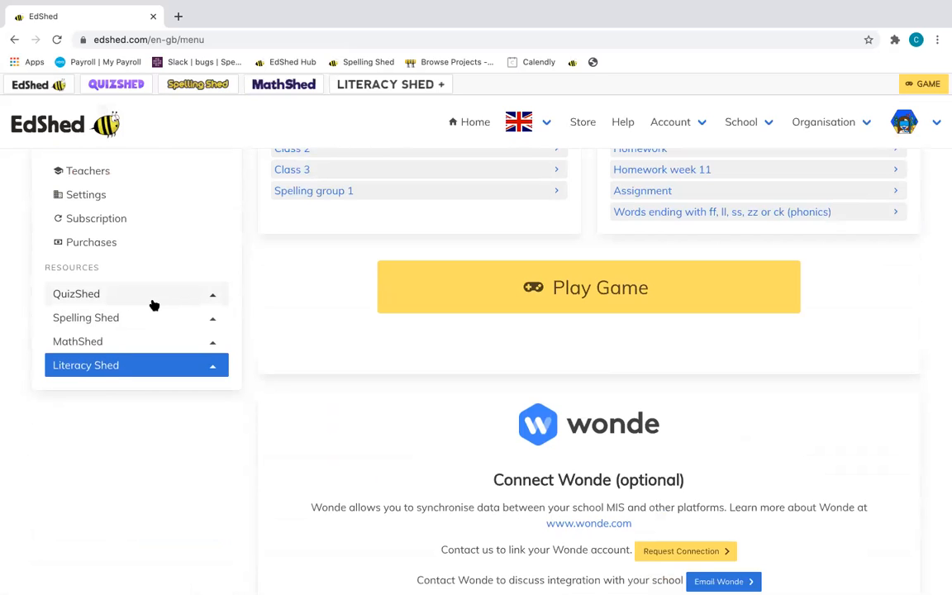
{"action": "scroll", "coordinate": [153, 304], "scroll_direction": "up", "scroll_amount": 5}
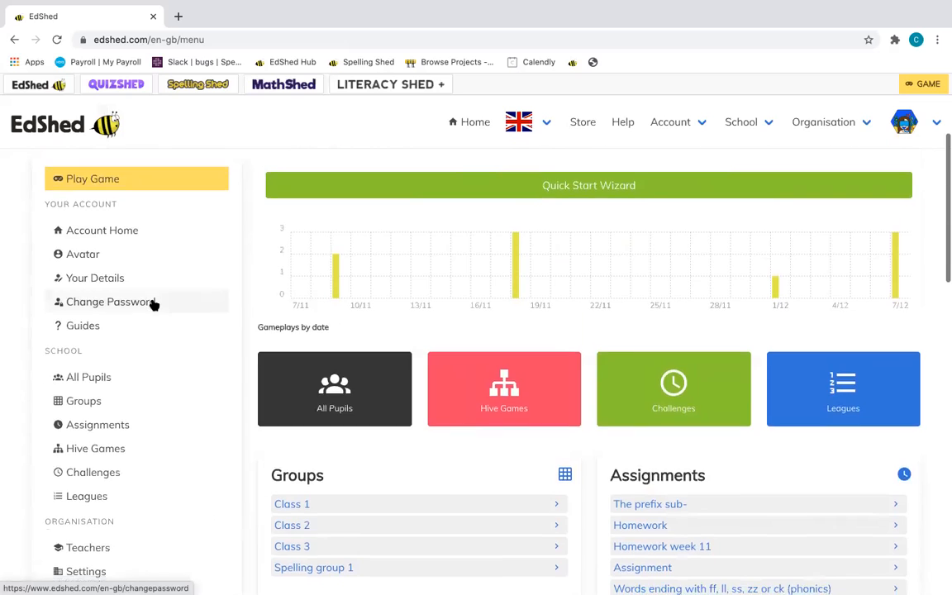
{"action": "scroll", "coordinate": [153, 304], "scroll_direction": "down", "scroll_amount": 8}
{"action": "scroll", "coordinate": [152, 304], "scroll_direction": "up", "scroll_amount": 3}
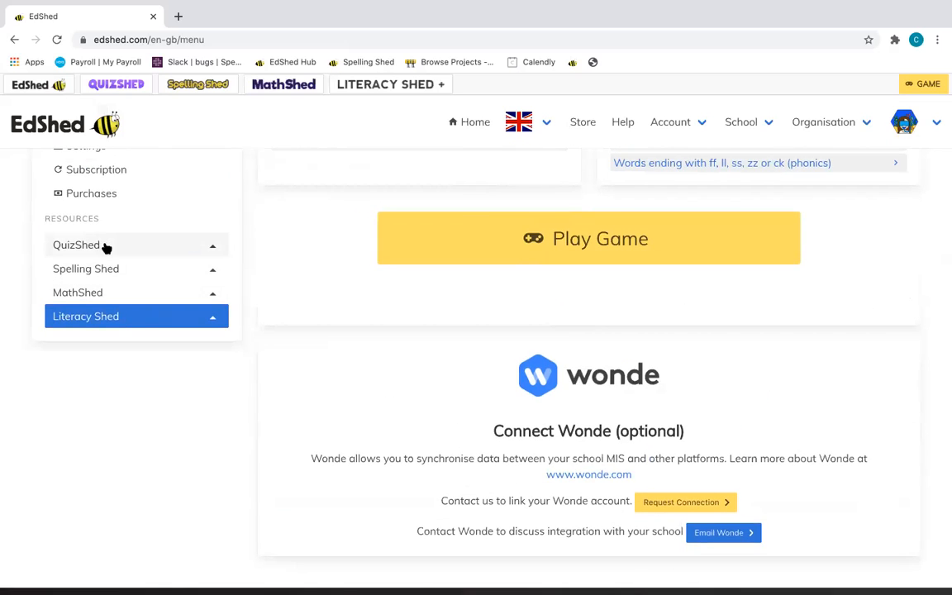
{"action": "left_click", "coordinate": [215, 247]}
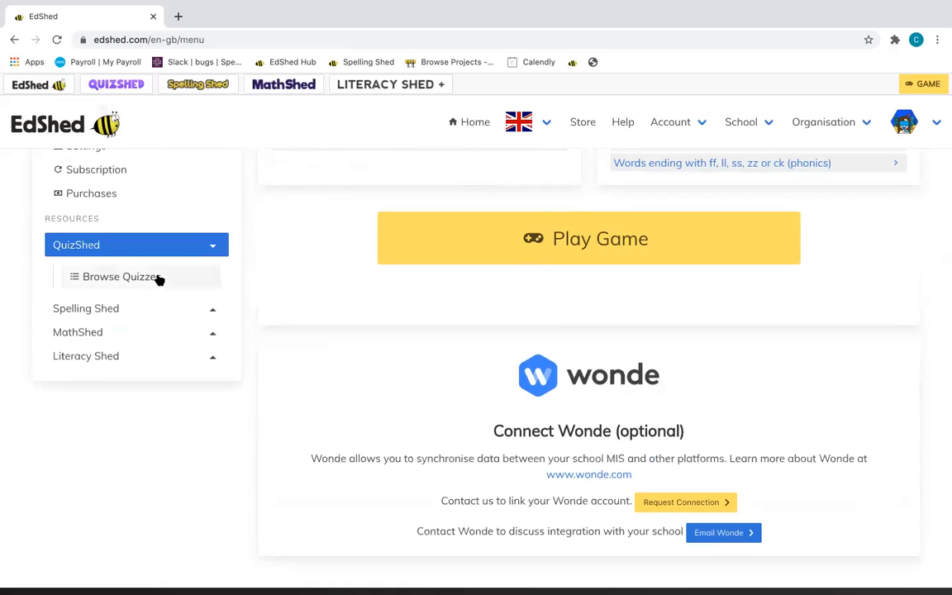
{"action": "left_click", "coordinate": [152, 280]}
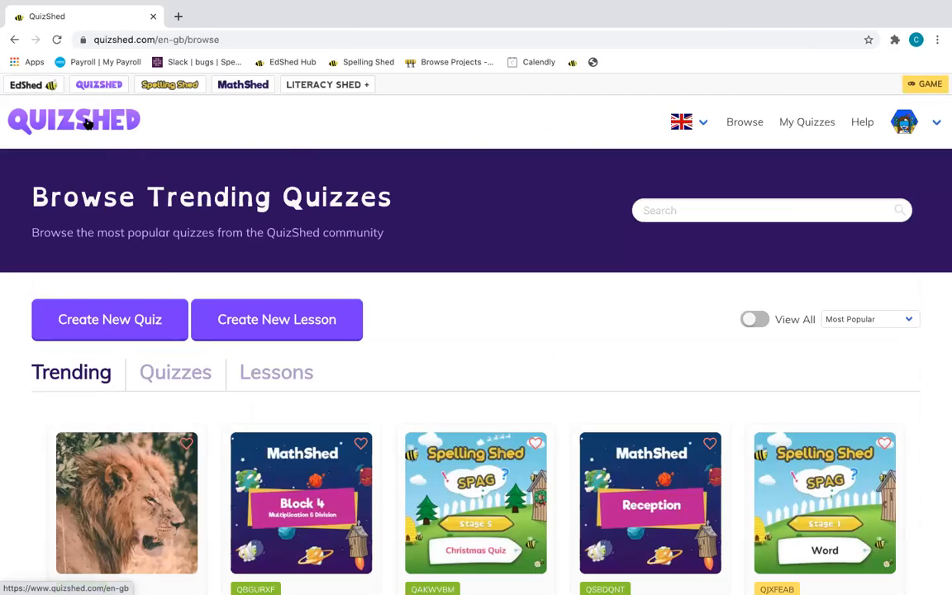
View the QuizShed home page and go from there back to browsing quizzes.
{"action": "left_click", "coordinate": [105, 88]}
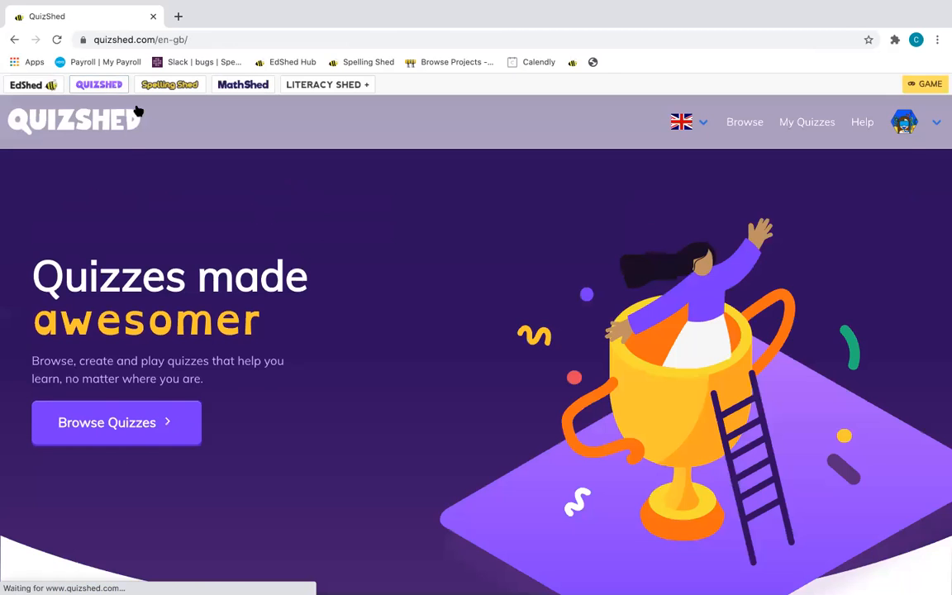
{"action": "scroll", "coordinate": [275, 279], "scroll_direction": "down", "scroll_amount": 3}
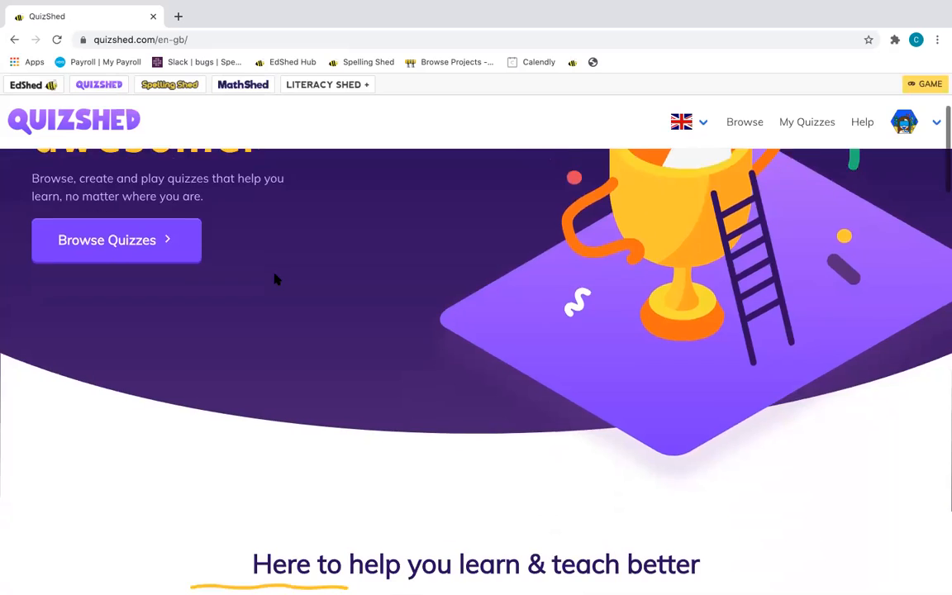
{"action": "scroll", "coordinate": [275, 280], "scroll_direction": "up", "scroll_amount": 1}
{"action": "scroll", "coordinate": [277, 280], "scroll_direction": "up", "scroll_amount": 2}
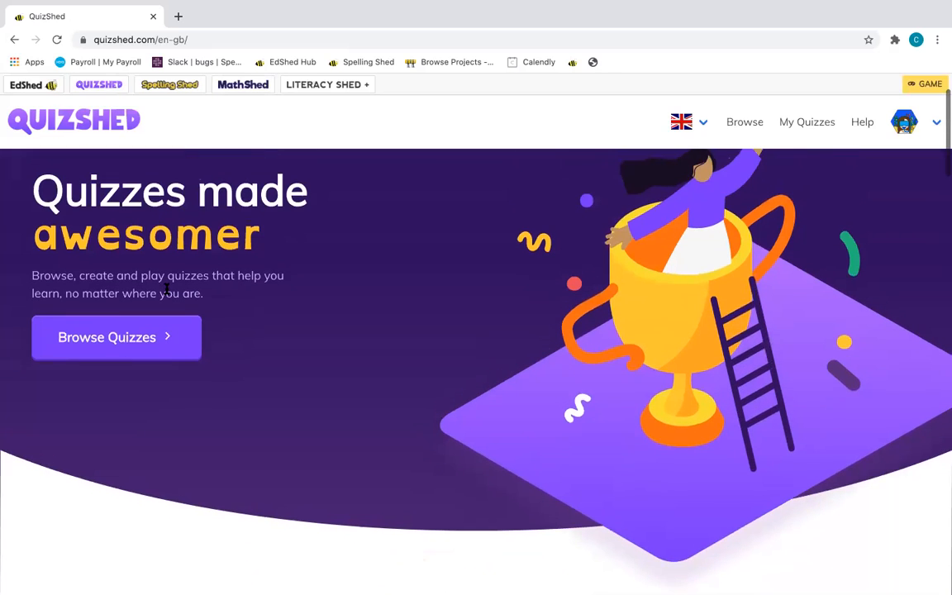
{"action": "left_click", "coordinate": [120, 345]}
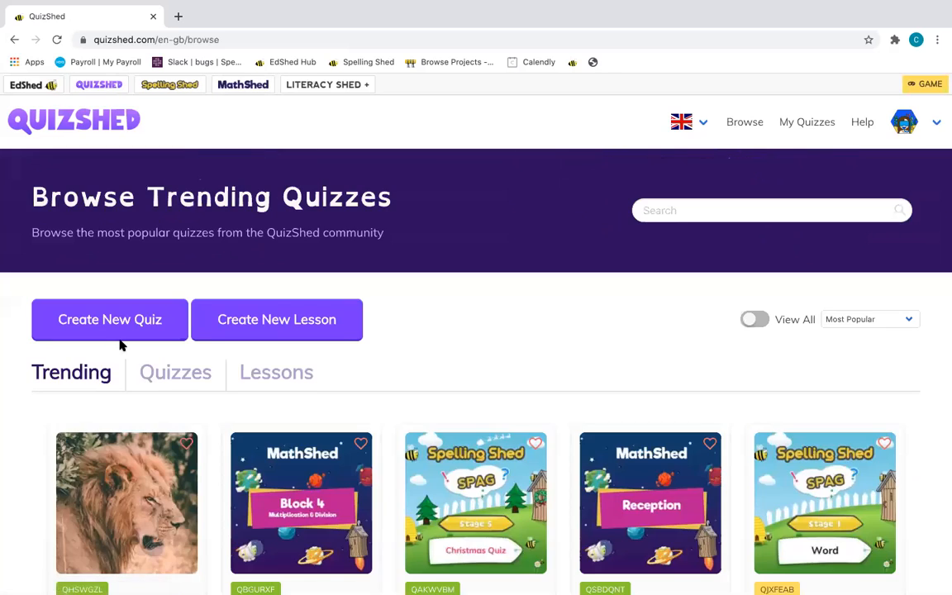
Look through the trending quizzes and the favourite quizzes section on the QuizShed browse page.
{"action": "scroll", "coordinate": [120, 345], "scroll_direction": "down", "scroll_amount": 1}
{"action": "scroll", "coordinate": [119, 346], "scroll_direction": "down", "scroll_amount": 1}
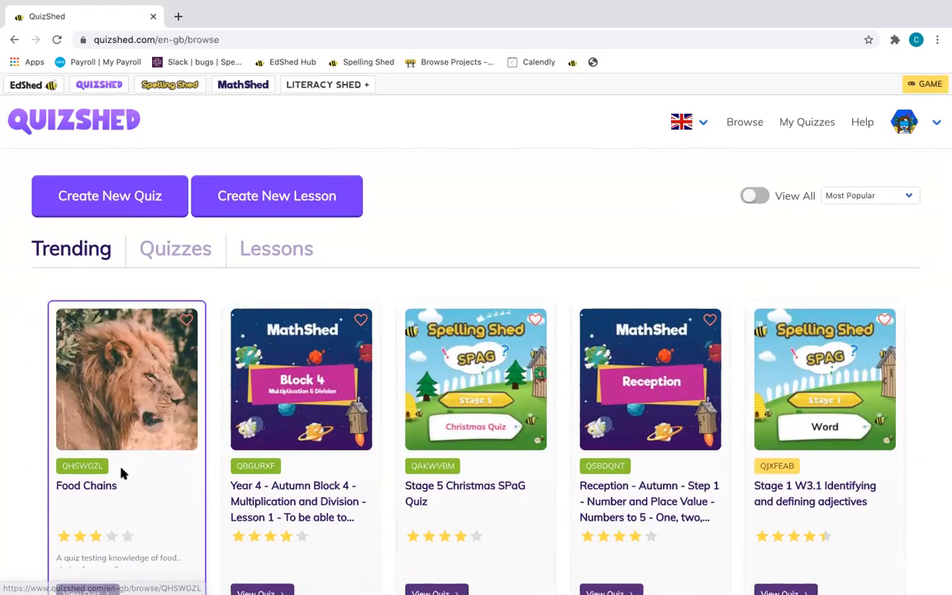
{"action": "scroll", "coordinate": [120, 472], "scroll_direction": "down", "scroll_amount": 1}
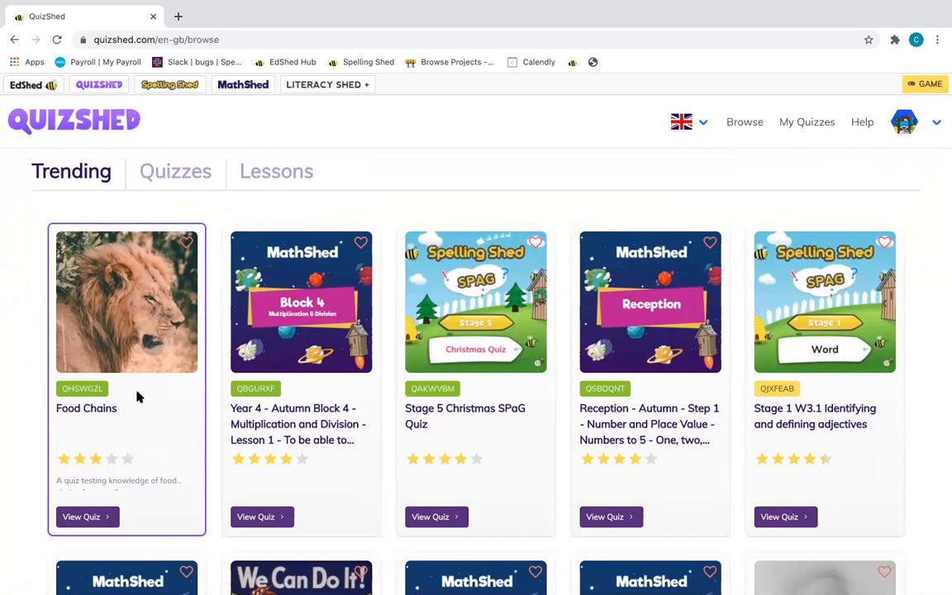
{"action": "scroll", "coordinate": [138, 397], "scroll_direction": "down", "scroll_amount": 1}
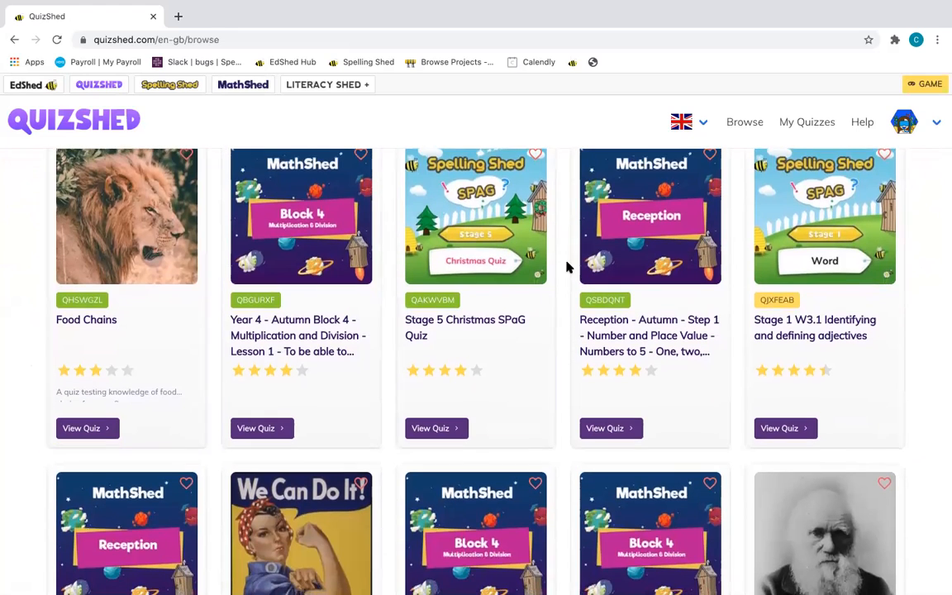
{"action": "scroll", "coordinate": [742, 285], "scroll_direction": "down", "scroll_amount": 1}
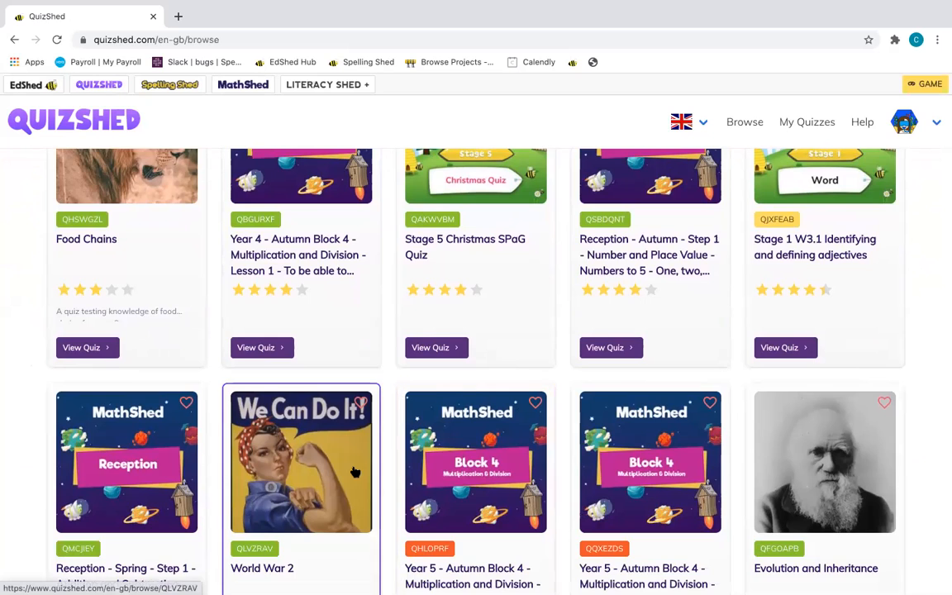
{"action": "scroll", "coordinate": [354, 472], "scroll_direction": "down", "scroll_amount": 1}
{"action": "scroll", "coordinate": [354, 471], "scroll_direction": "down", "scroll_amount": 2}
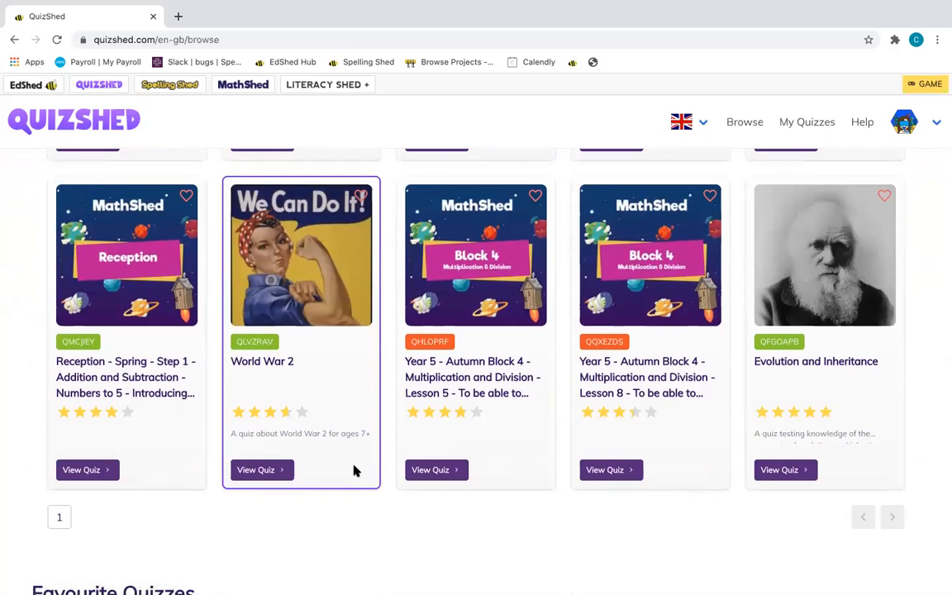
{"action": "scroll", "coordinate": [354, 471], "scroll_direction": "down", "scroll_amount": 3}
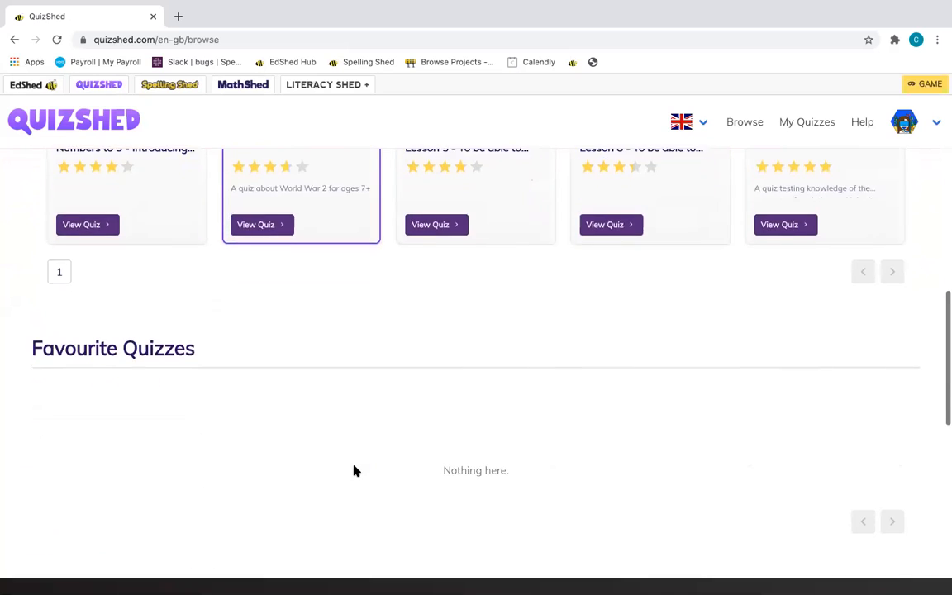
{"action": "scroll", "coordinate": [354, 470], "scroll_direction": "up", "scroll_amount": 4}
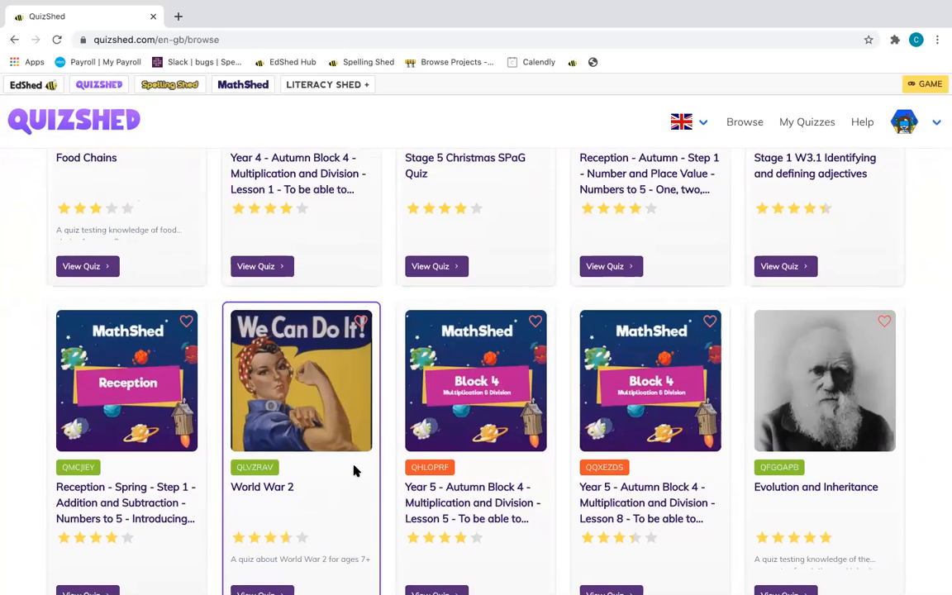
Create and save a new quiz titled "Adjectives" with the description "Identifying adjectives".
{"action": "scroll", "coordinate": [354, 471], "scroll_direction": "up", "scroll_amount": 5}
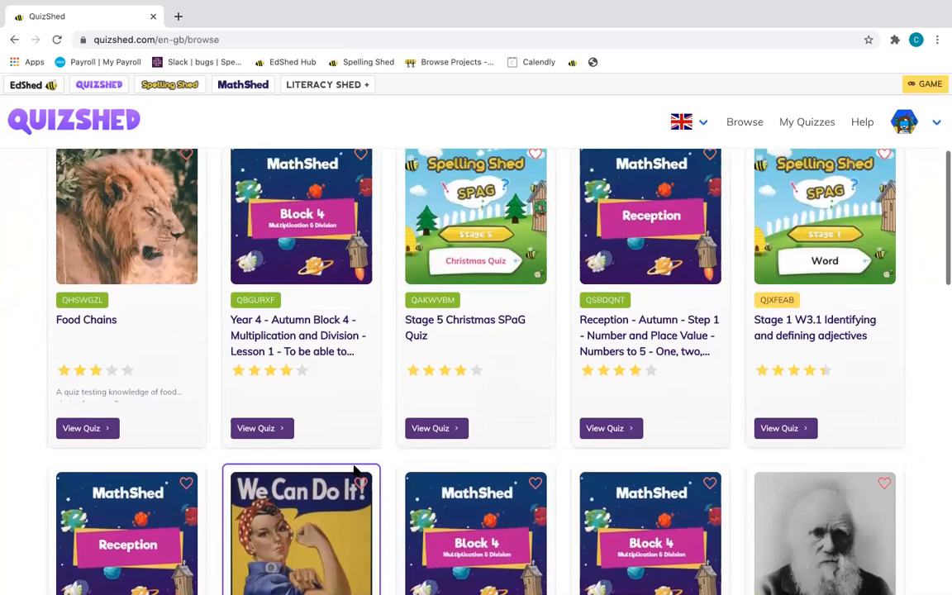
{"action": "scroll", "coordinate": [354, 471], "scroll_direction": "up", "scroll_amount": 1}
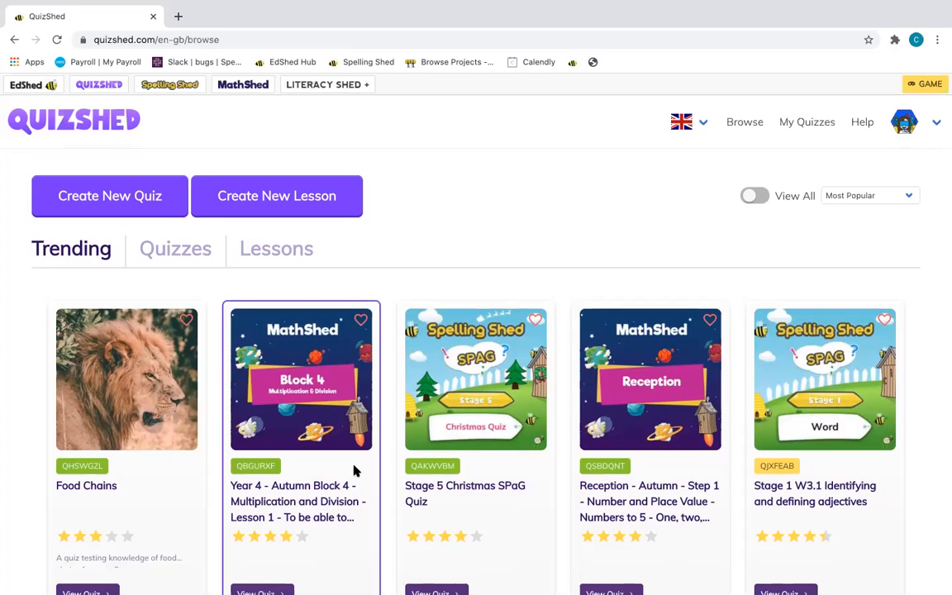
{"action": "left_click", "coordinate": [124, 206]}
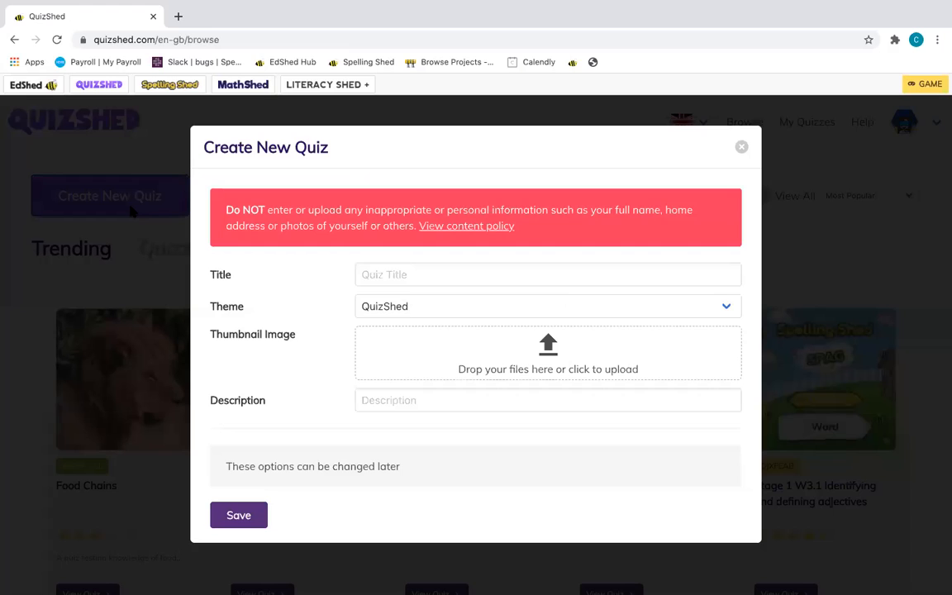
{"action": "left_click", "coordinate": [378, 275]}
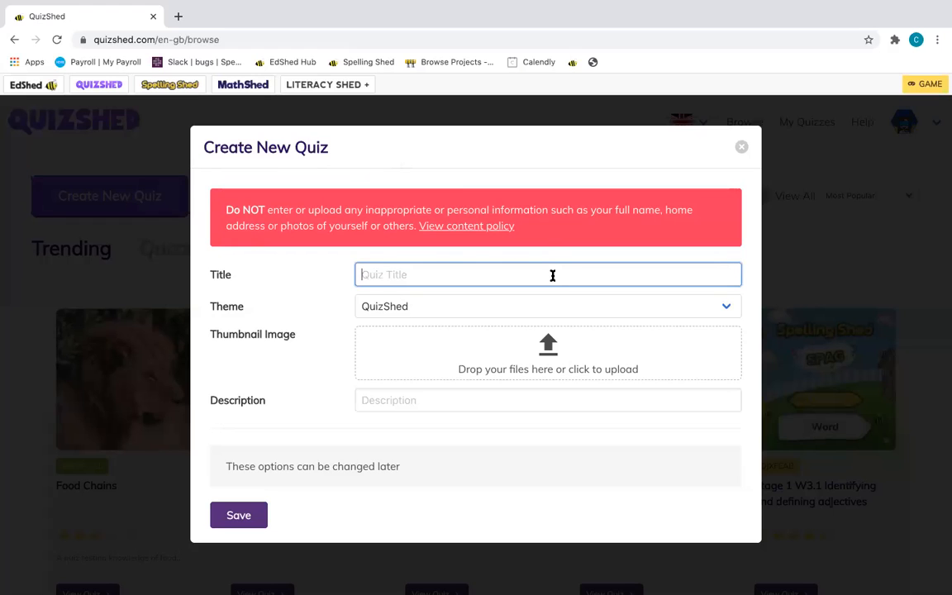
{"action": "type", "text": "Adjectives"}
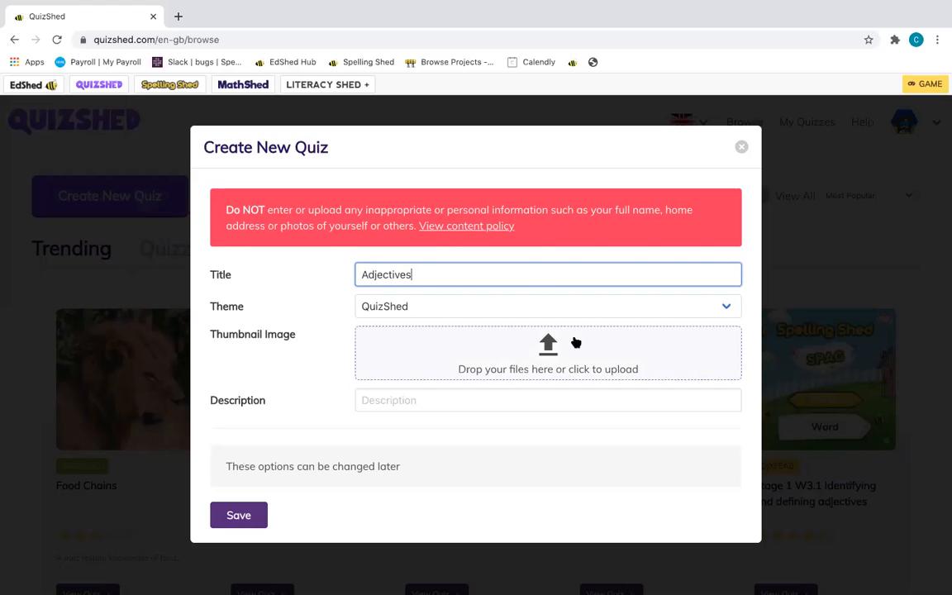
{"action": "left_click", "coordinate": [516, 391]}
{"action": "type", "text": "Ide"}
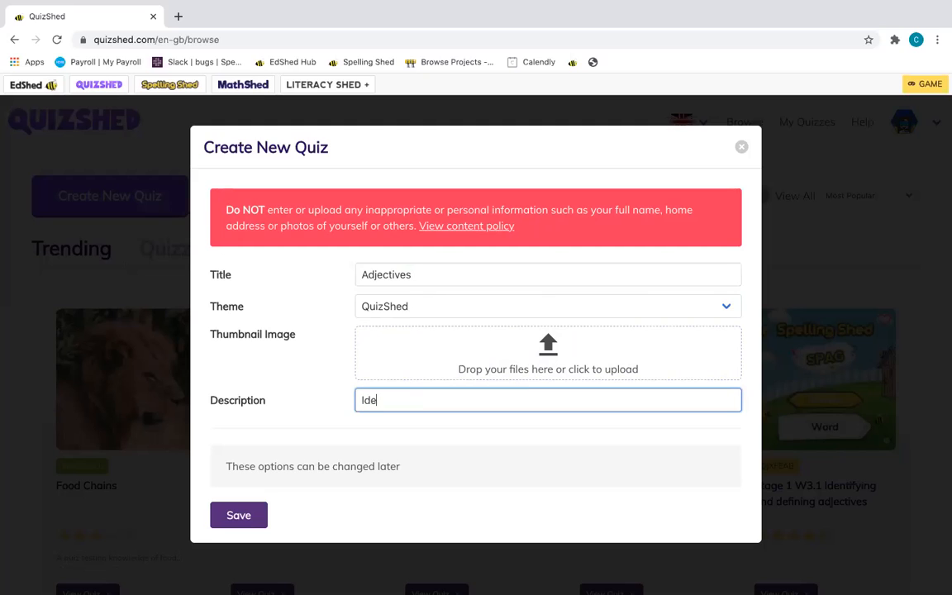
{"action": "type", "text": "ntifying adjectives"}
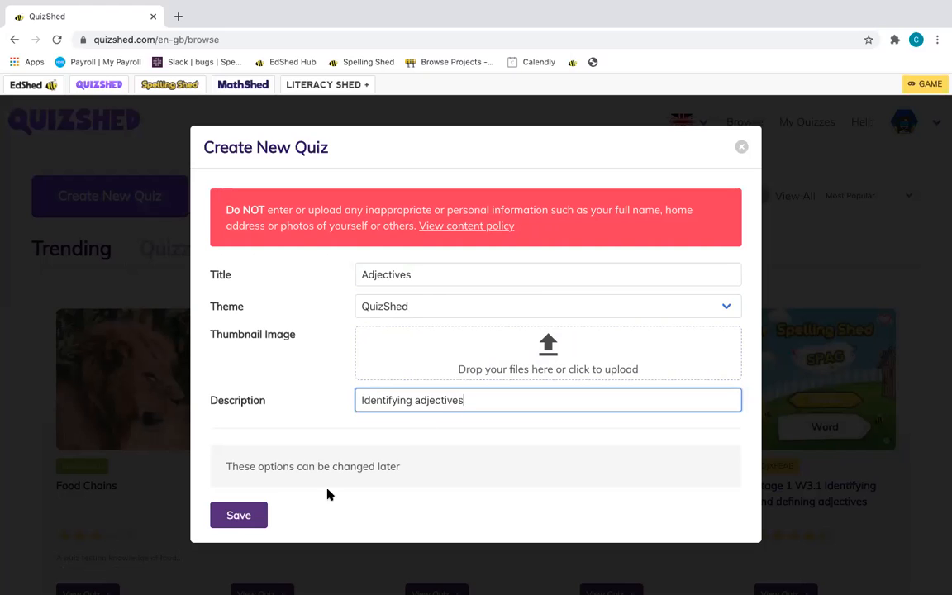
{"action": "left_click", "coordinate": [237, 517]}
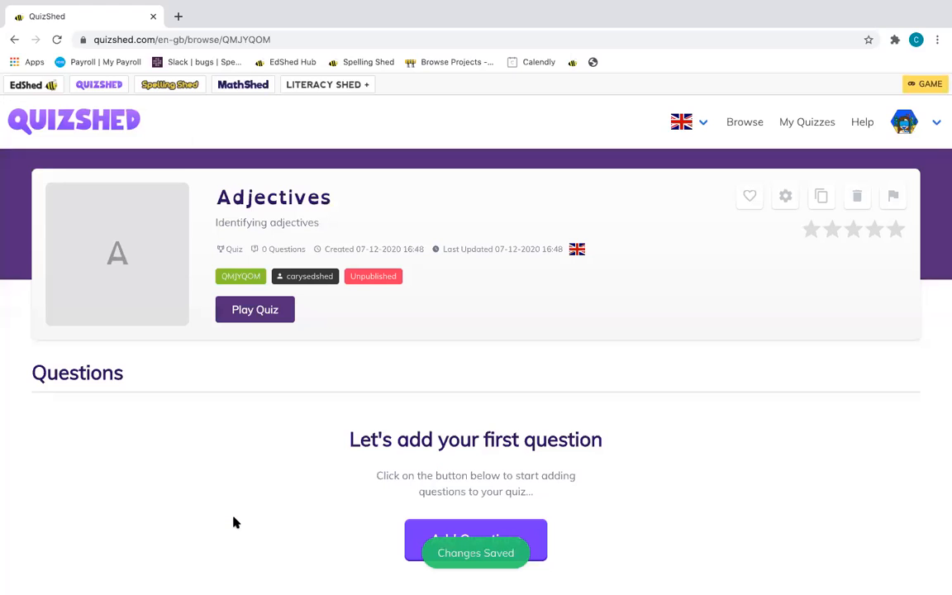
Start the quiz's first question as Single Choice with the question text "Click on the adjective".
{"action": "scroll", "coordinate": [714, 323], "scroll_direction": "down", "scroll_amount": 1}
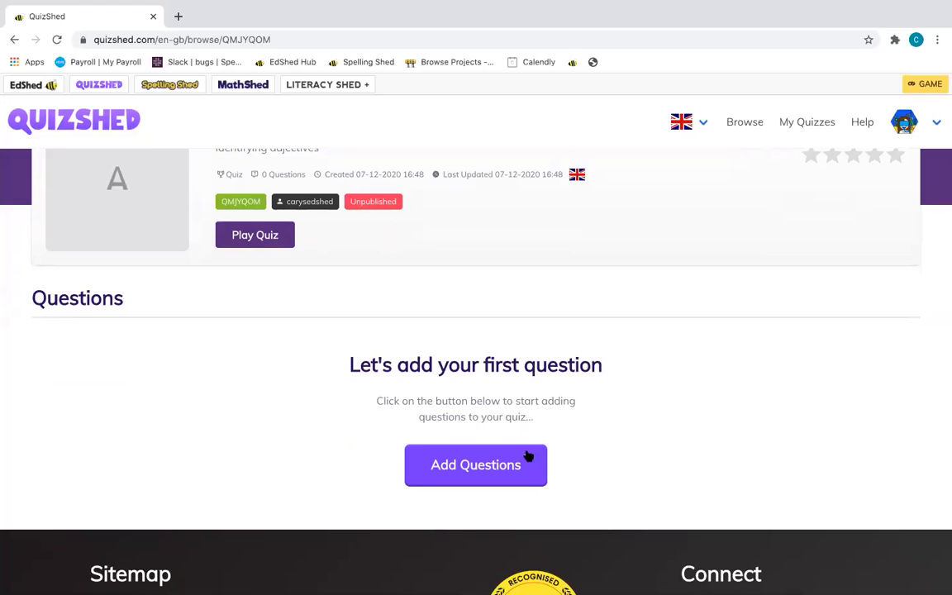
{"action": "left_click", "coordinate": [495, 465]}
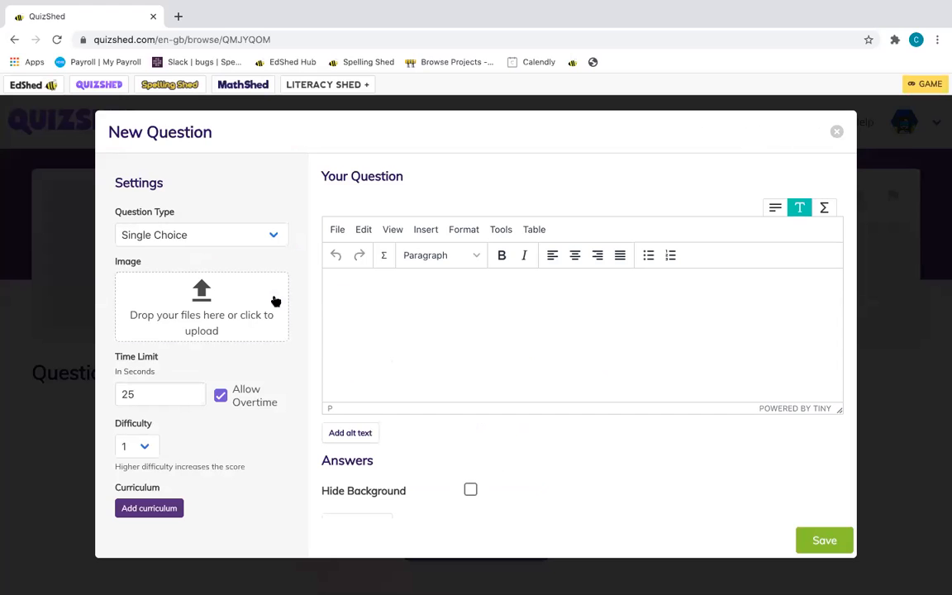
{"action": "left_click", "coordinate": [242, 235]}
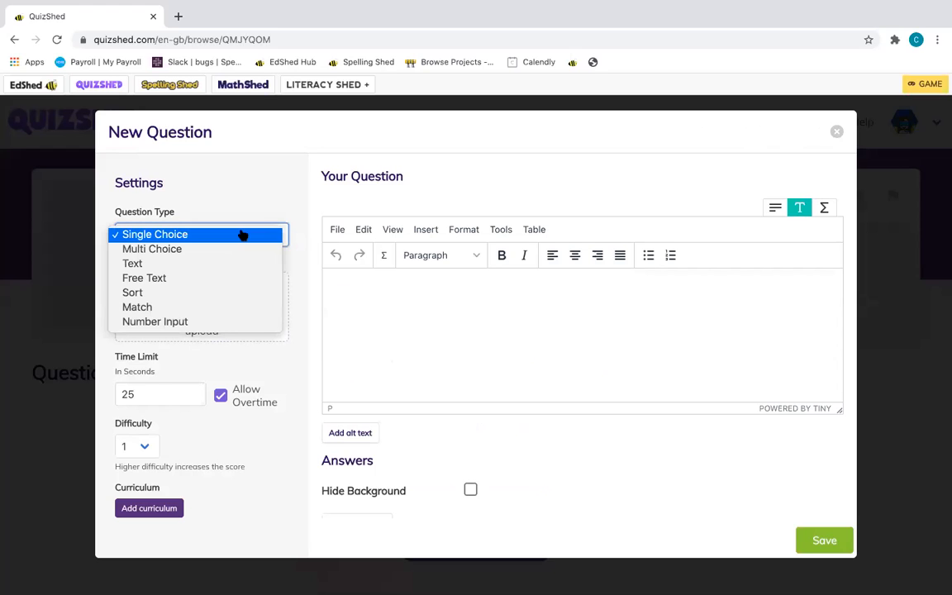
{"action": "left_click", "coordinate": [242, 236]}
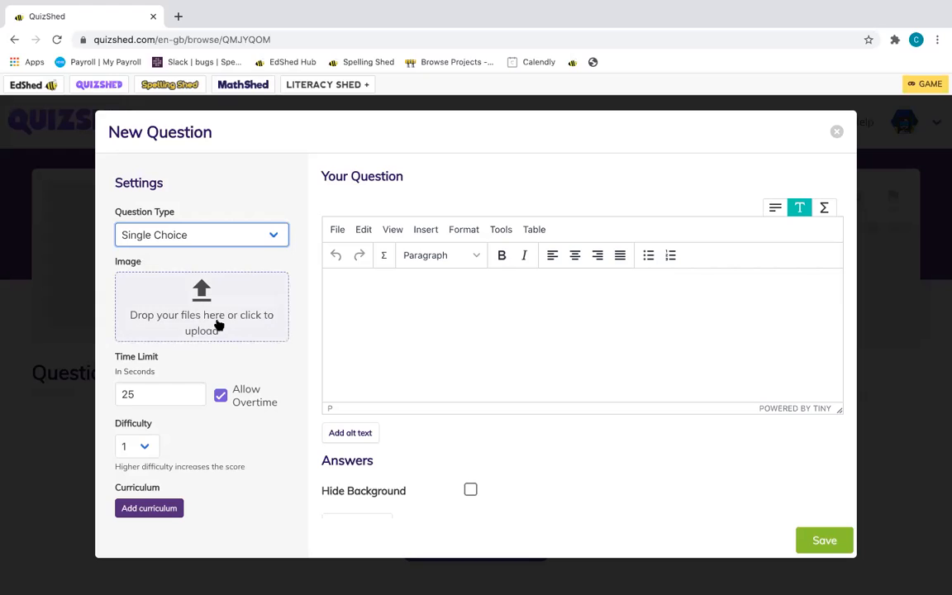
{"action": "left_click", "coordinate": [493, 286]}
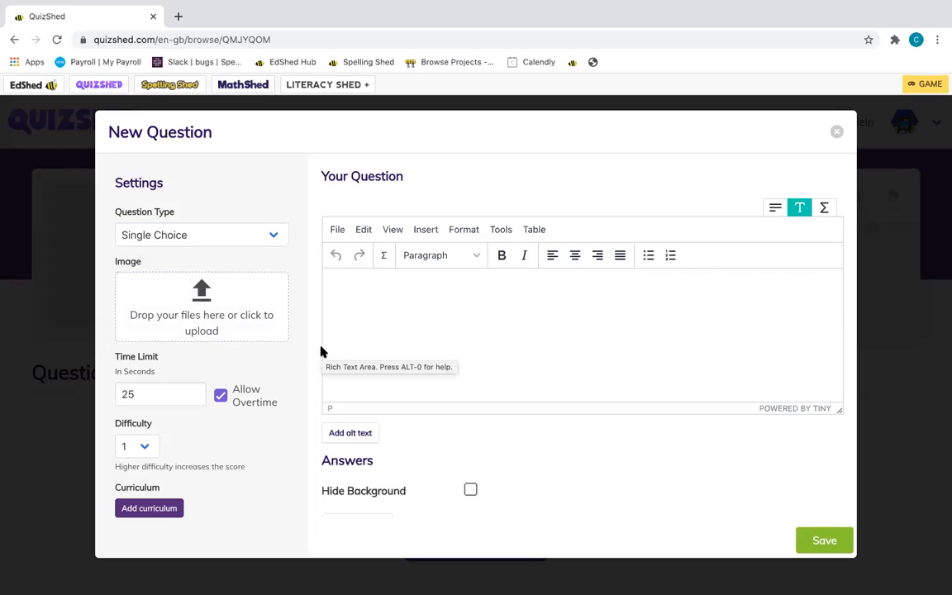
{"action": "type", "text": "Click on th e adjective"}
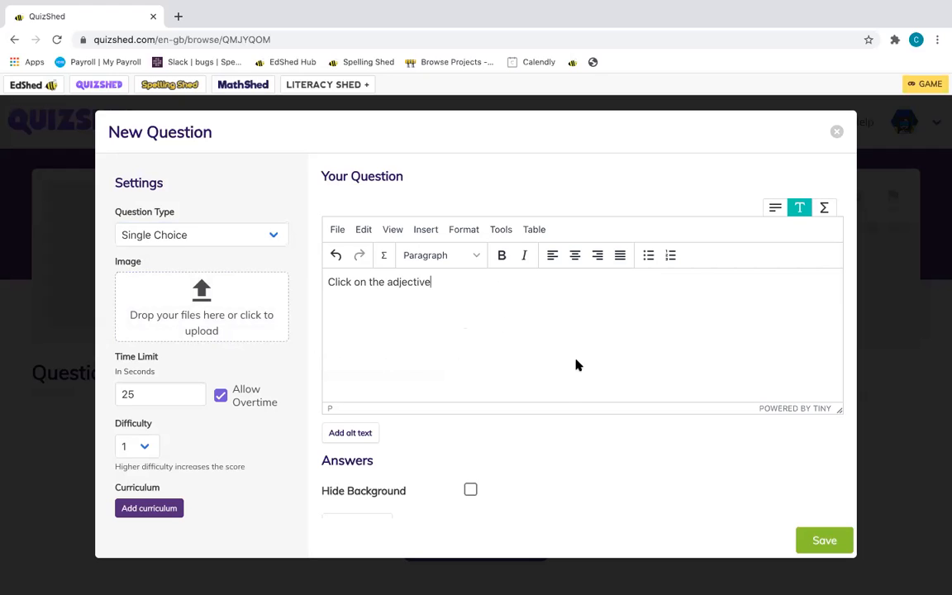
Add the text answer "smooth" as the question's correct option.
{"action": "scroll", "coordinate": [562, 405], "scroll_direction": "down", "scroll_amount": 1}
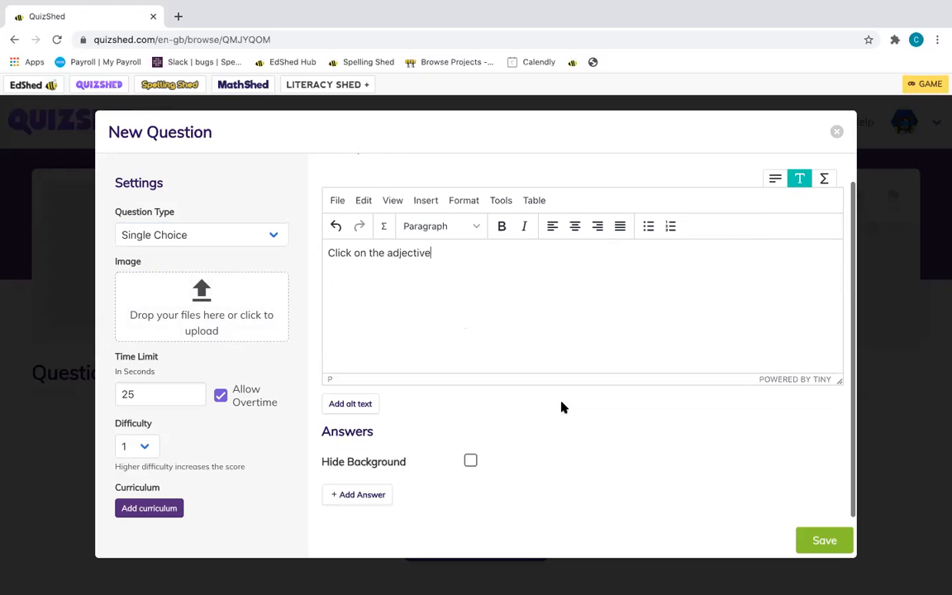
{"action": "left_click", "coordinate": [368, 500]}
{"action": "scroll", "coordinate": [536, 457], "scroll_direction": "down", "scroll_amount": 3}
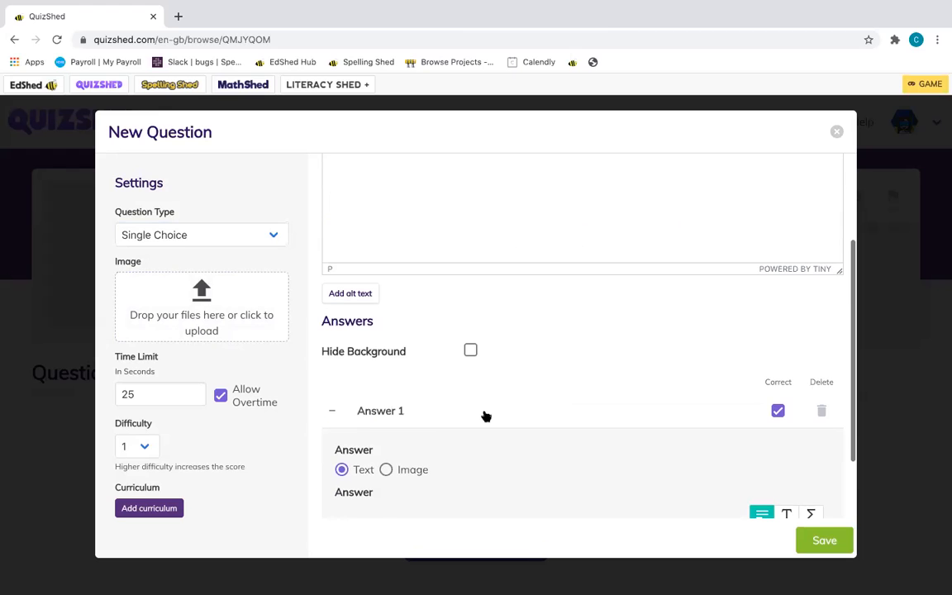
{"action": "scroll", "coordinate": [484, 414], "scroll_direction": "down", "scroll_amount": 2}
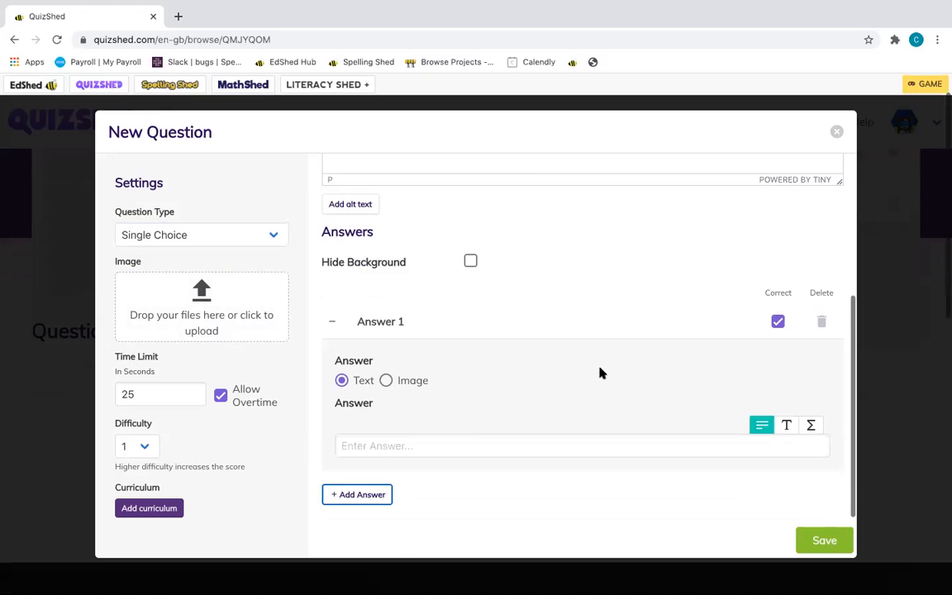
{"action": "left_click", "coordinate": [604, 446]}
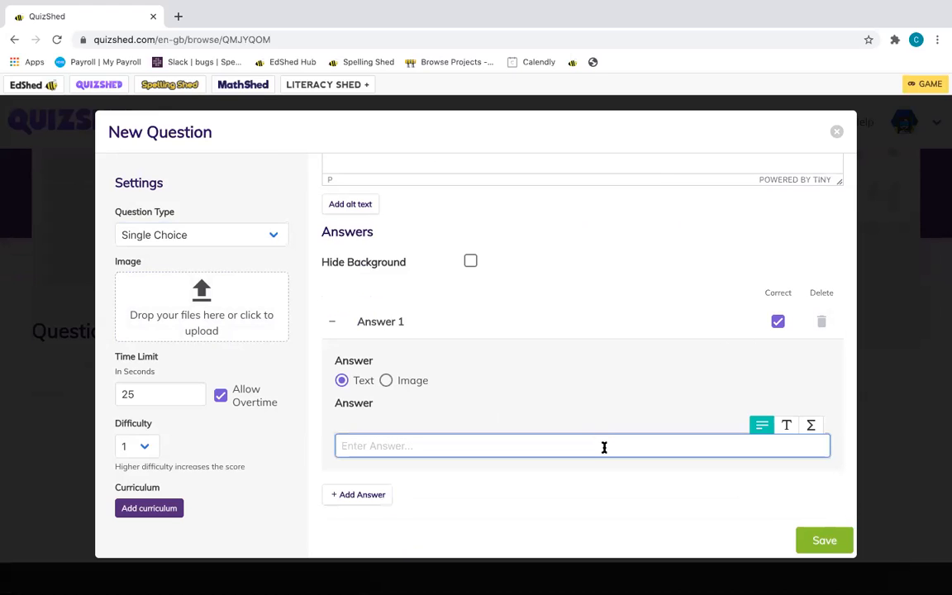
{"action": "scroll", "coordinate": [604, 446], "scroll_direction": "up", "scroll_amount": 5}
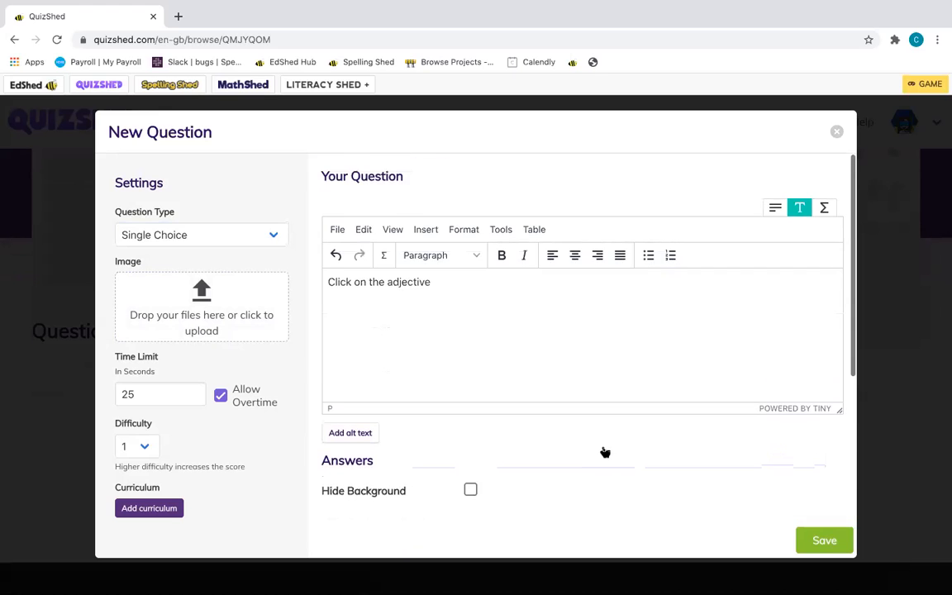
{"action": "scroll", "coordinate": [605, 452], "scroll_direction": "down", "scroll_amount": 5}
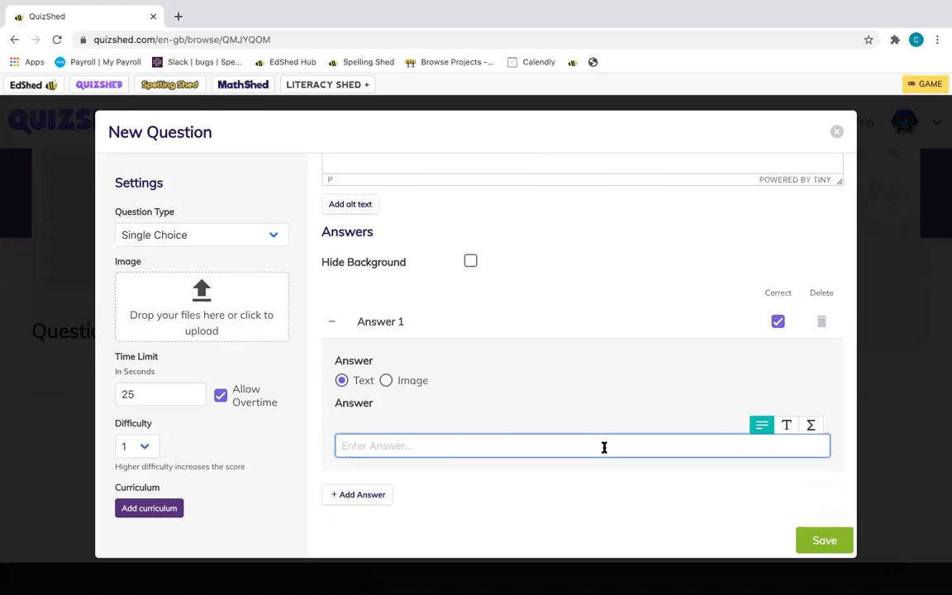
{"action": "type", "text": "smooth"}
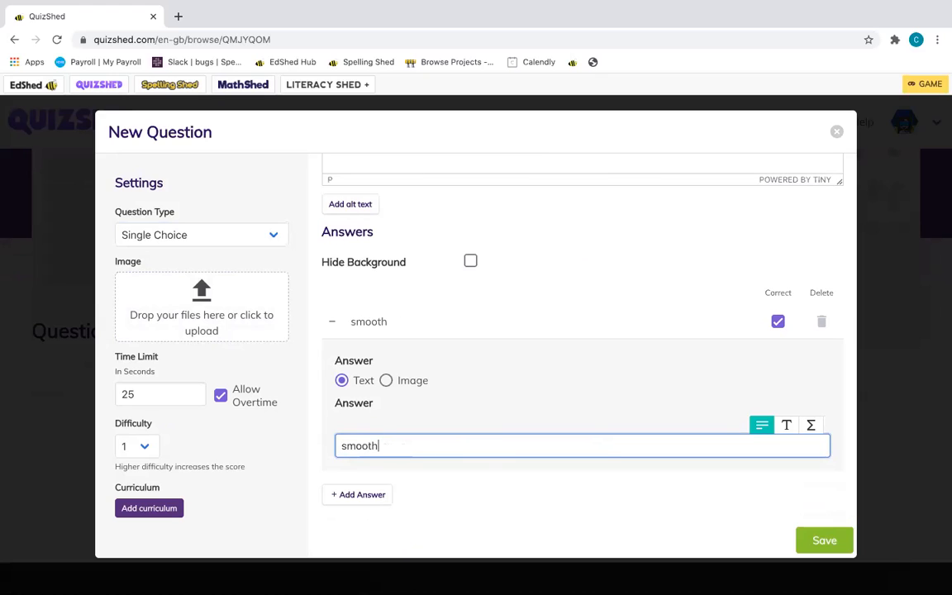
Add "bicycle" and "run" as two further text answers, leaving both unmarked as correct.
{"action": "left_click", "coordinate": [361, 494]}
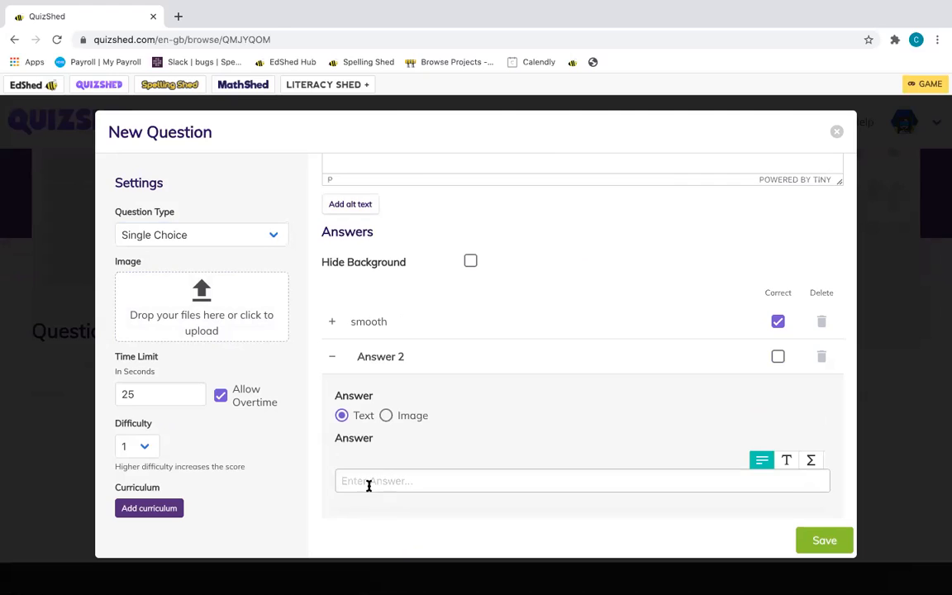
{"action": "left_click", "coordinate": [368, 482]}
{"action": "type", "text": "bicycle"}
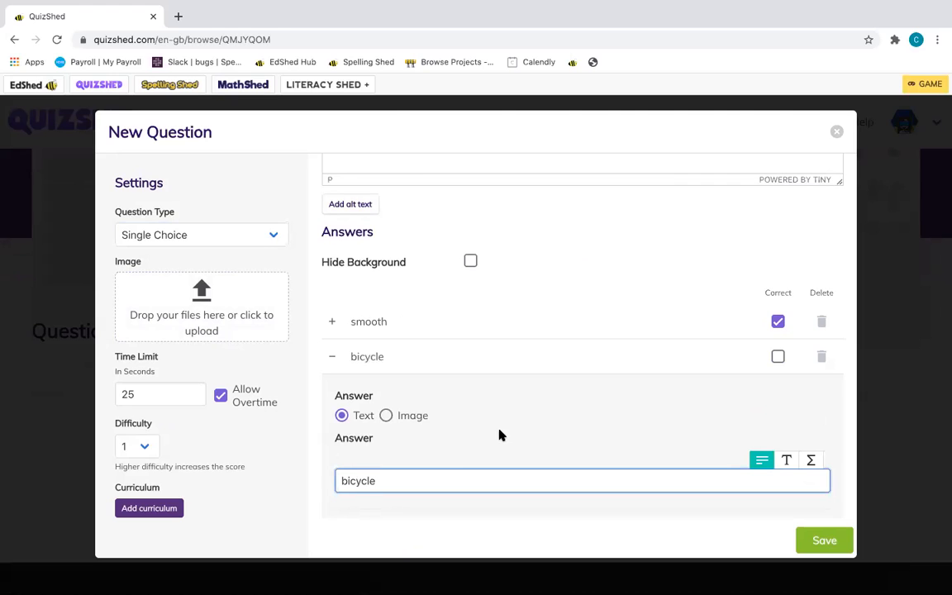
{"action": "scroll", "coordinate": [414, 495], "scroll_direction": "down", "scroll_amount": 2}
{"action": "left_click", "coordinate": [361, 491]}
{"action": "left_click", "coordinate": [429, 432]}
{"action": "type", "text": "run"}
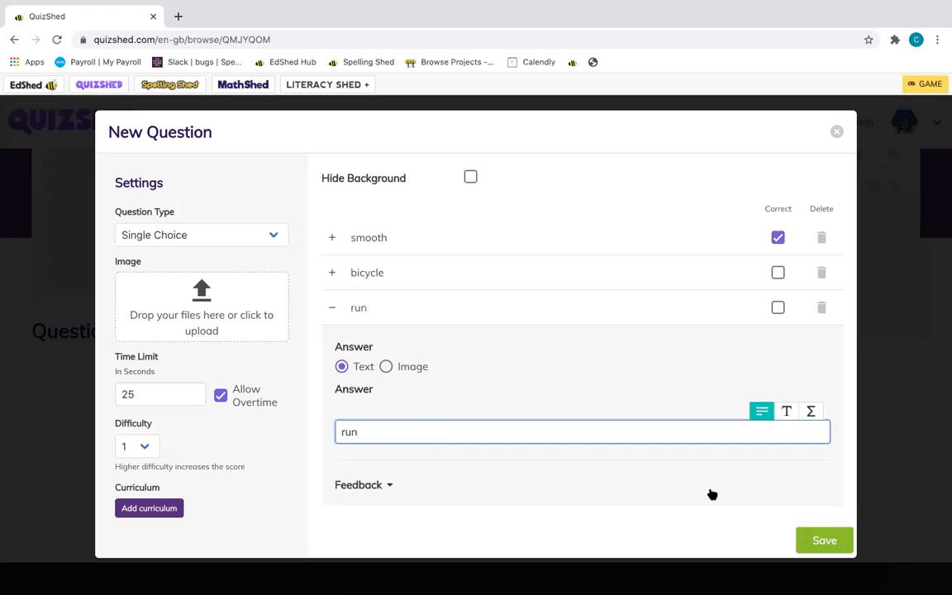
Check over the single-choice question with its answers, save it and view it in the quiz's question list.
{"action": "scroll", "coordinate": [712, 495], "scroll_direction": "down", "scroll_amount": 1}
{"action": "scroll", "coordinate": [432, 425], "scroll_direction": "up", "scroll_amount": 2}
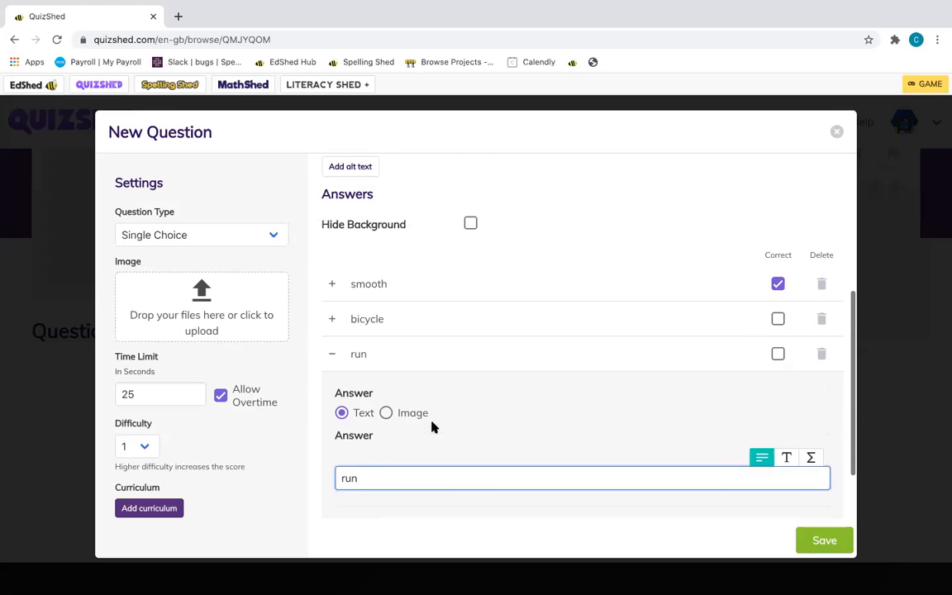
{"action": "scroll", "coordinate": [686, 336], "scroll_direction": "up", "scroll_amount": 1}
{"action": "scroll", "coordinate": [543, 305], "scroll_direction": "up", "scroll_amount": 2}
{"action": "scroll", "coordinate": [546, 308], "scroll_direction": "up", "scroll_amount": 1}
{"action": "scroll", "coordinate": [544, 306], "scroll_direction": "down", "scroll_amount": 3}
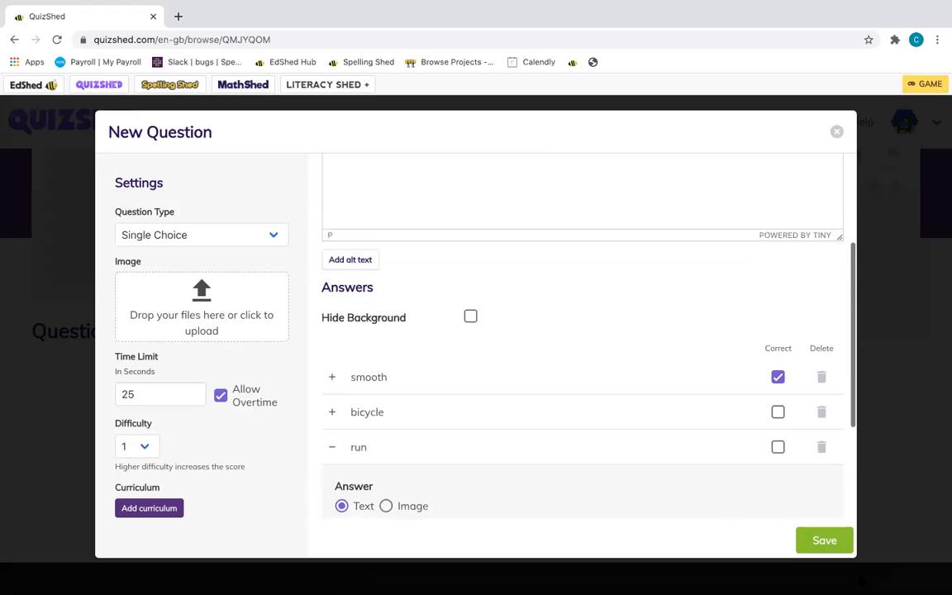
{"action": "left_click", "coordinate": [824, 541]}
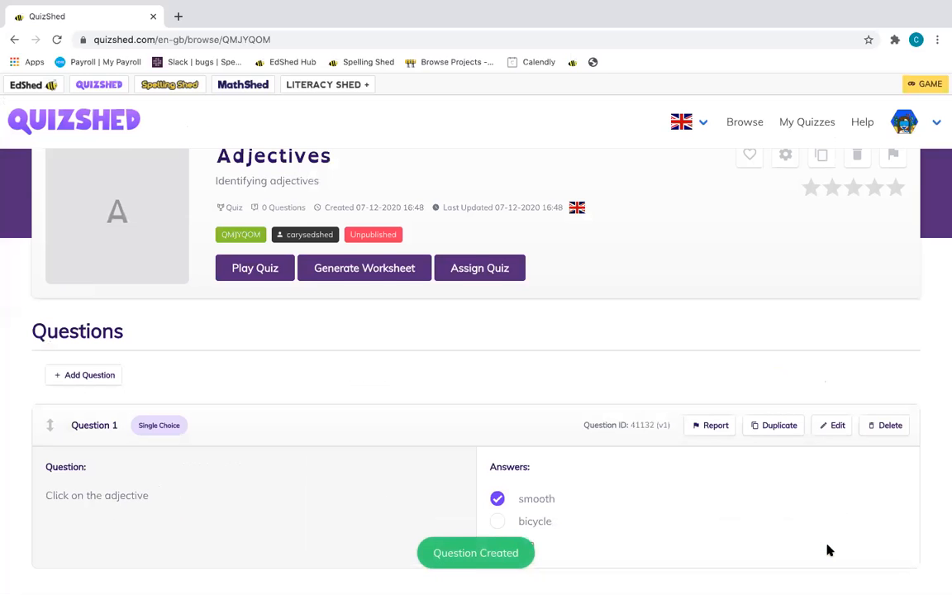
{"action": "scroll", "coordinate": [829, 550], "scroll_direction": "down", "scroll_amount": 2}
{"action": "scroll", "coordinate": [828, 549], "scroll_direction": "down", "scroll_amount": 1}
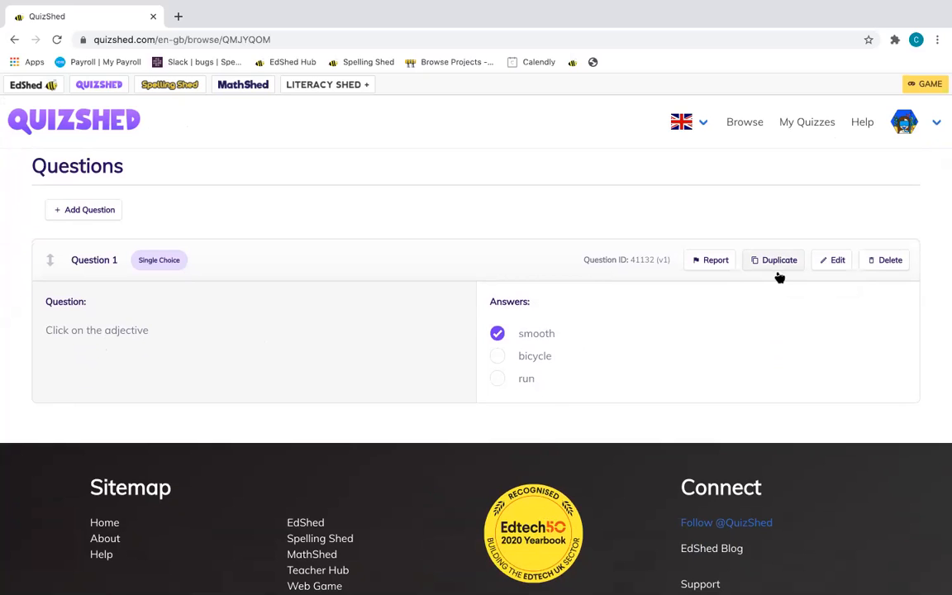
Start a second question for the Adjectives quiz and set its question type to Text.
{"action": "left_click", "coordinate": [84, 210]}
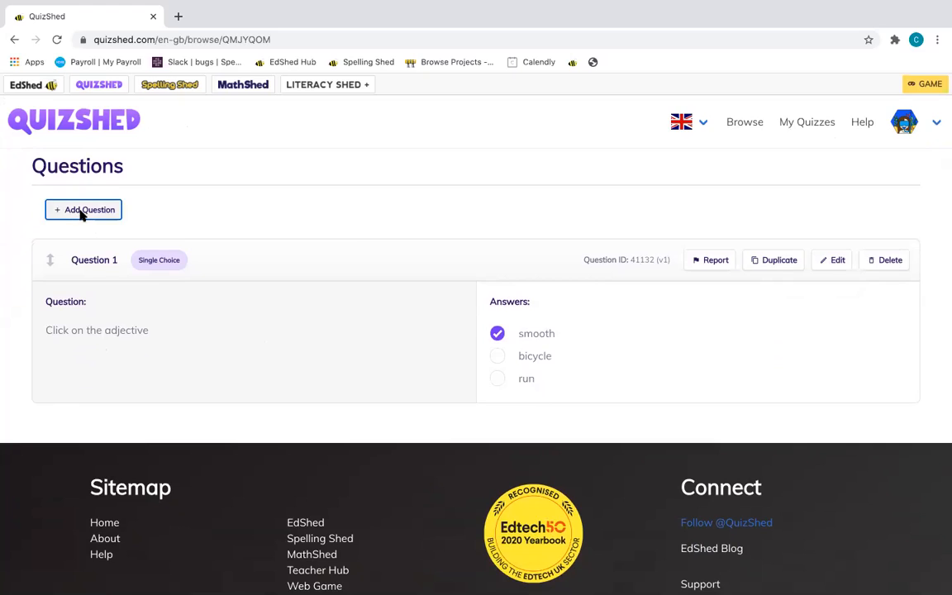
{"action": "left_click", "coordinate": [164, 237]}
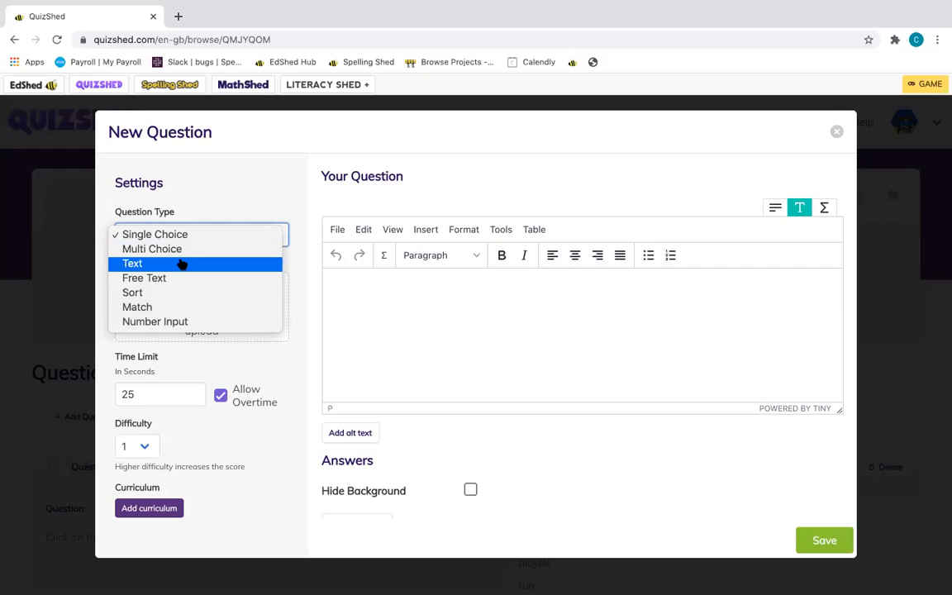
{"action": "left_click", "coordinate": [184, 263]}
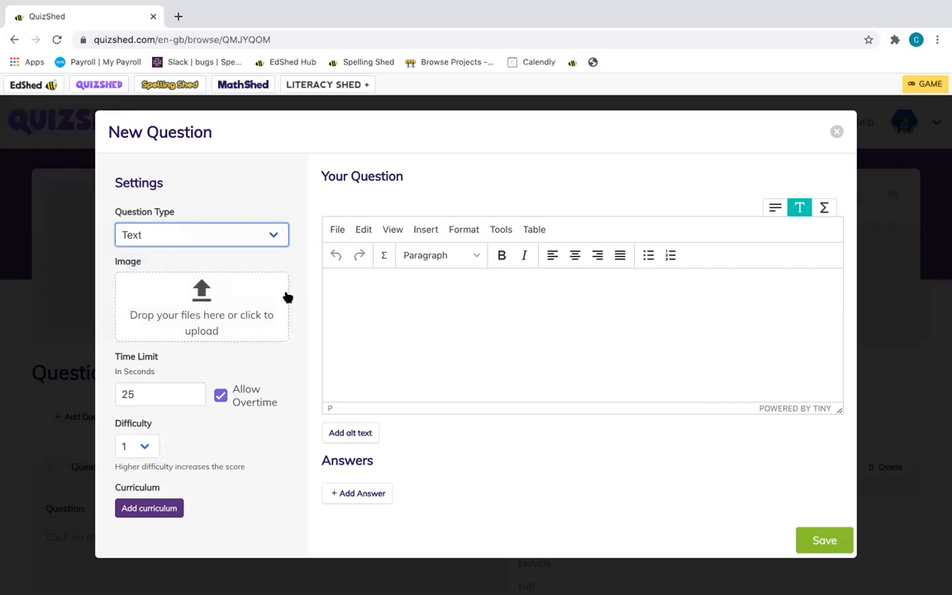
Write the text question's instruction "Copy and type the adjective from this sentence.".
{"action": "scroll", "coordinate": [490, 382], "scroll_direction": "down", "scroll_amount": 1}
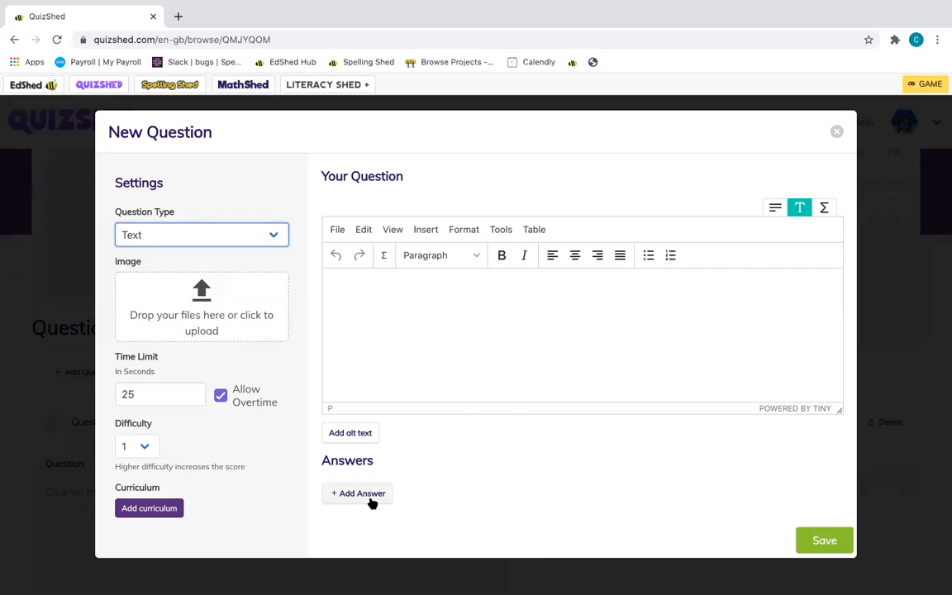
{"action": "left_click", "coordinate": [420, 325]}
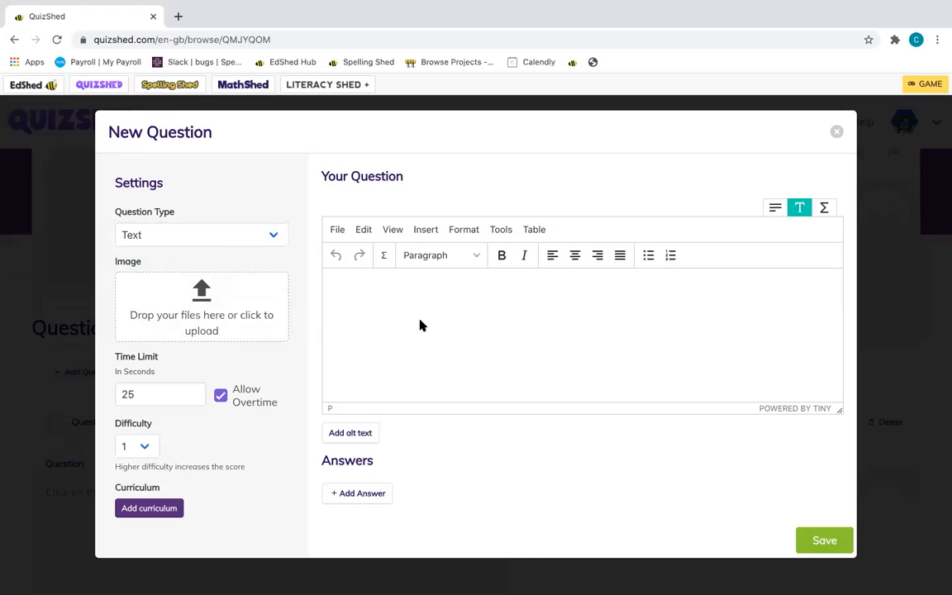
{"action": "type", "text": "Copy and type the adjhes"}
{"action": "key", "text": "BackSpace"}
{"action": "key", "text": "BackSpace"}
{"action": "key", "text": "BackSpace"}
{"action": "key", "text": "BackSpace"}
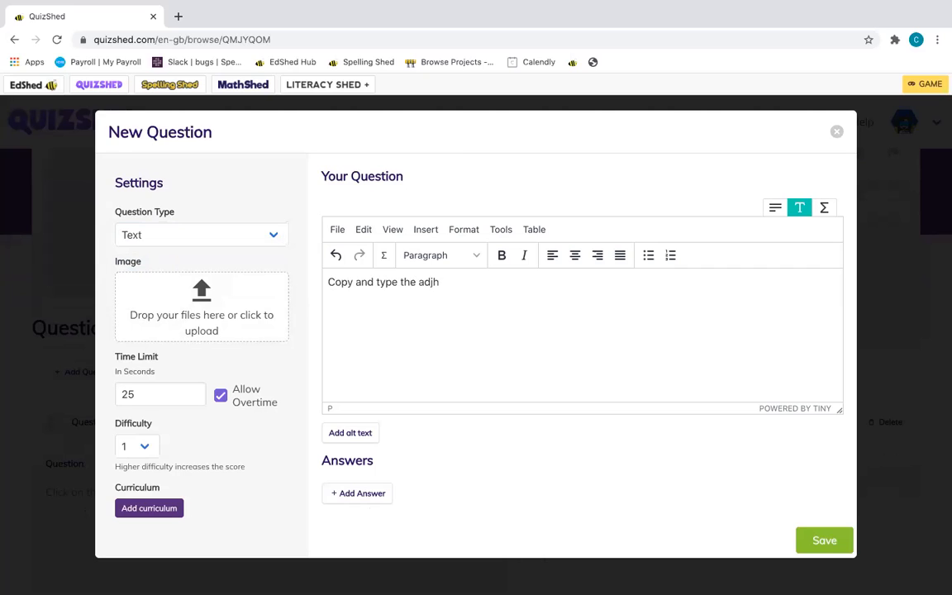
{"action": "type", "text": "jective from this sen"}
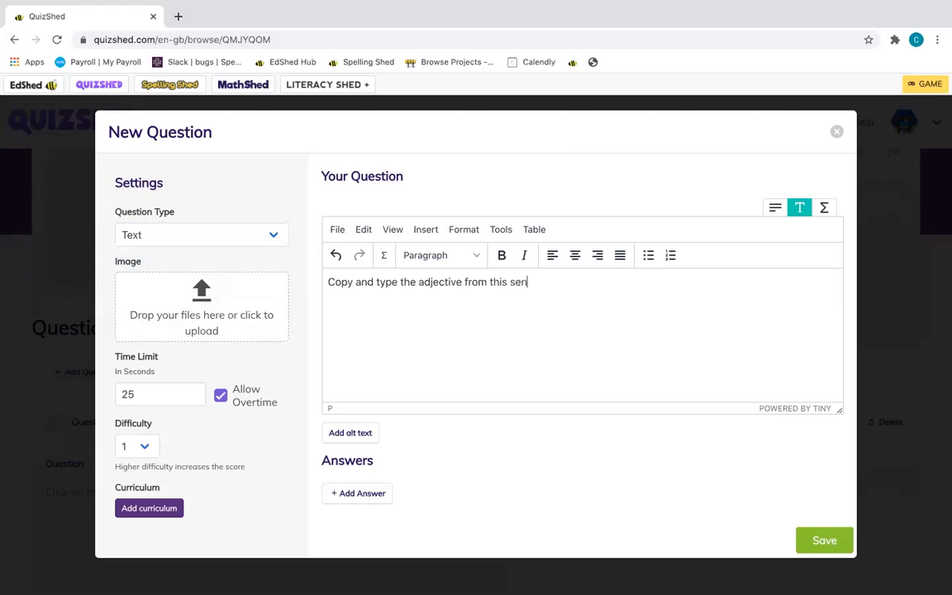
{"action": "type", "text": "tence."}
Add the example sentence "The shiny balloon." on a separate line below the question's instruction.
{"action": "key", "text": "Return"}
{"action": "key", "text": "Return"}
{"action": "type", "text": "The ni"}
{"action": "key", "text": "BackSpace"}
{"action": "key", "text": "BackSpace"}
{"action": "type", "text": "shiny"}
{"action": "key", "text": "BackSpace"}
{"action": "key", "text": "BackSpace"}
{"action": "key", "text": "BackSpace"}
{"action": "key", "text": "BackSpace"}
{"action": "type", "text": "hiny balloons"}
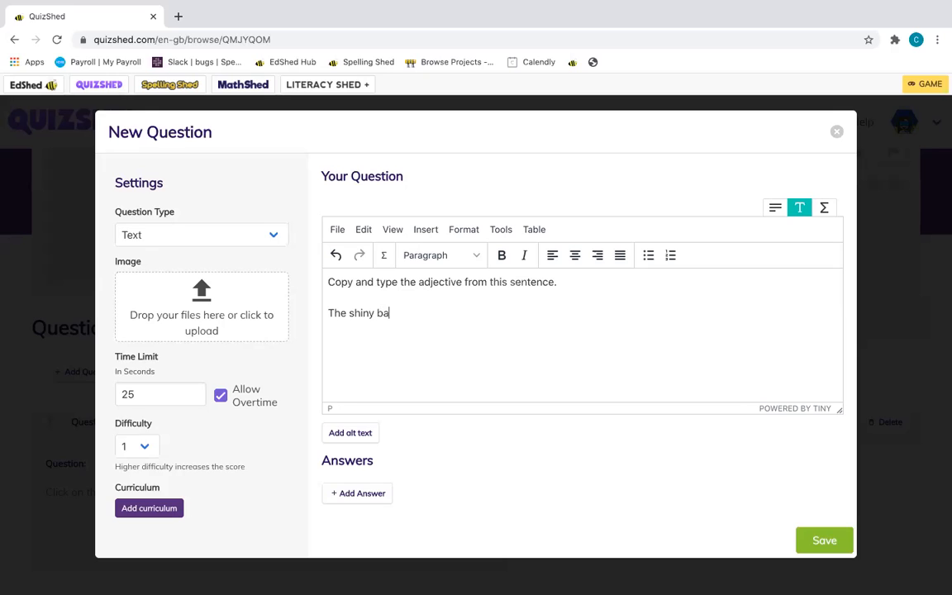
{"action": "key", "text": "BackSpace"}
{"action": "type", "text": "."}
Add "shiny" as the accepted answer to the text question.
{"action": "left_click", "coordinate": [378, 493]}
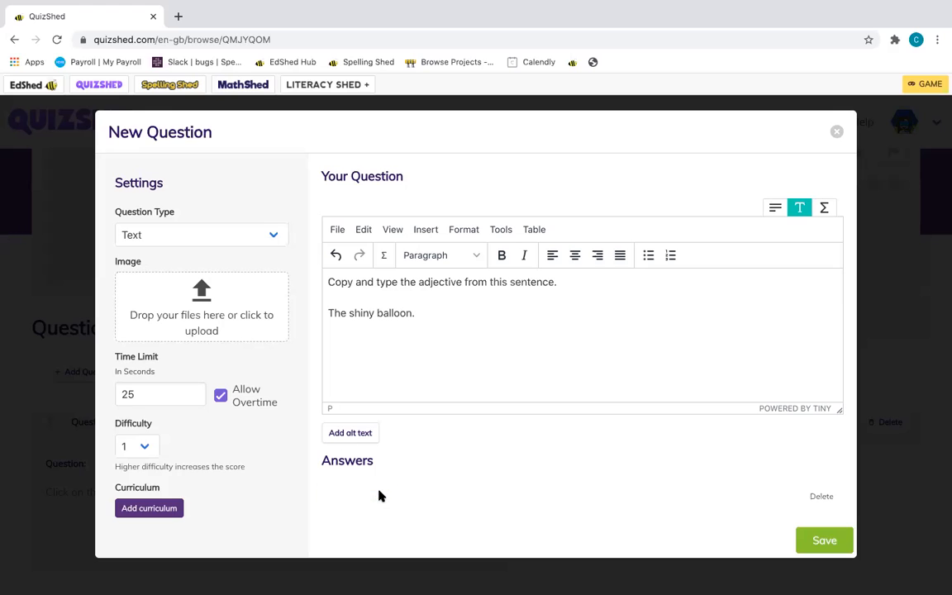
{"action": "scroll", "coordinate": [491, 482], "scroll_direction": "down", "scroll_amount": 1}
{"action": "scroll", "coordinate": [389, 471], "scroll_direction": "down", "scroll_amount": 2}
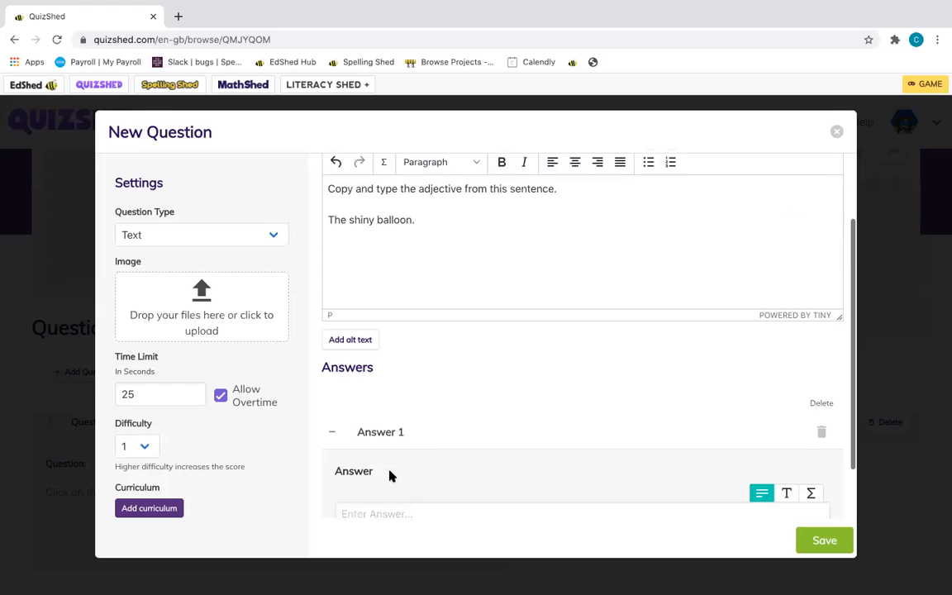
{"action": "left_click", "coordinate": [371, 445]}
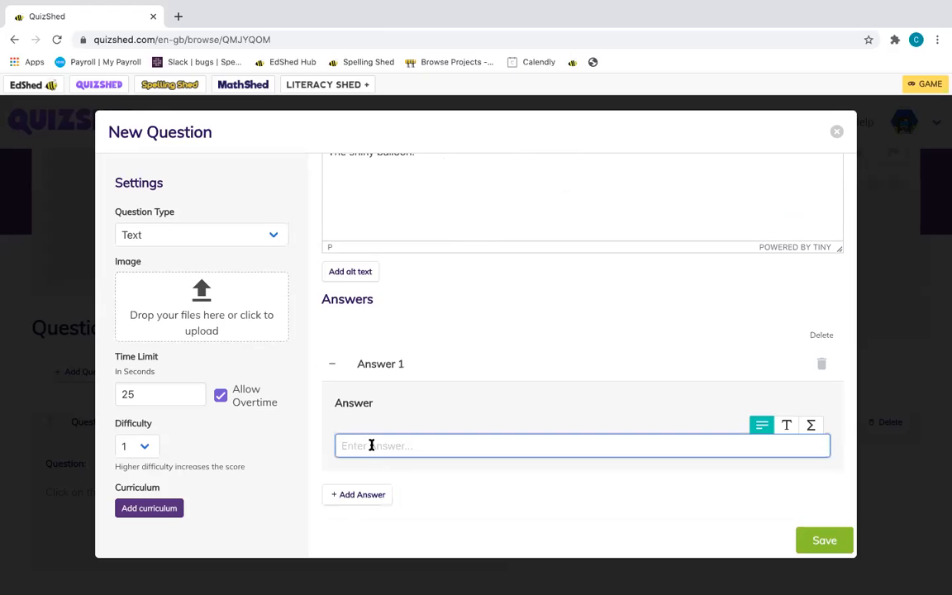
{"action": "scroll", "coordinate": [371, 445], "scroll_direction": "up", "scroll_amount": 1}
{"action": "type", "text": "shiny"}
{"action": "scroll", "coordinate": [371, 445], "scroll_direction": "down", "scroll_amount": 1}
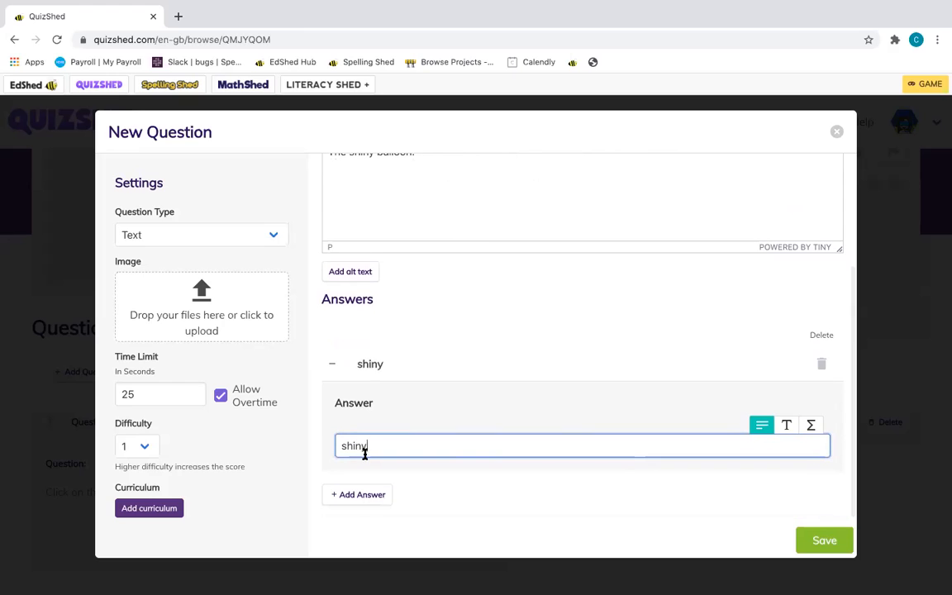
Check over the text question, save it and view it in the quiz's question list.
{"action": "scroll", "coordinate": [581, 511], "scroll_direction": "up", "scroll_amount": 1}
{"action": "scroll", "coordinate": [581, 511], "scroll_direction": "up", "scroll_amount": 2}
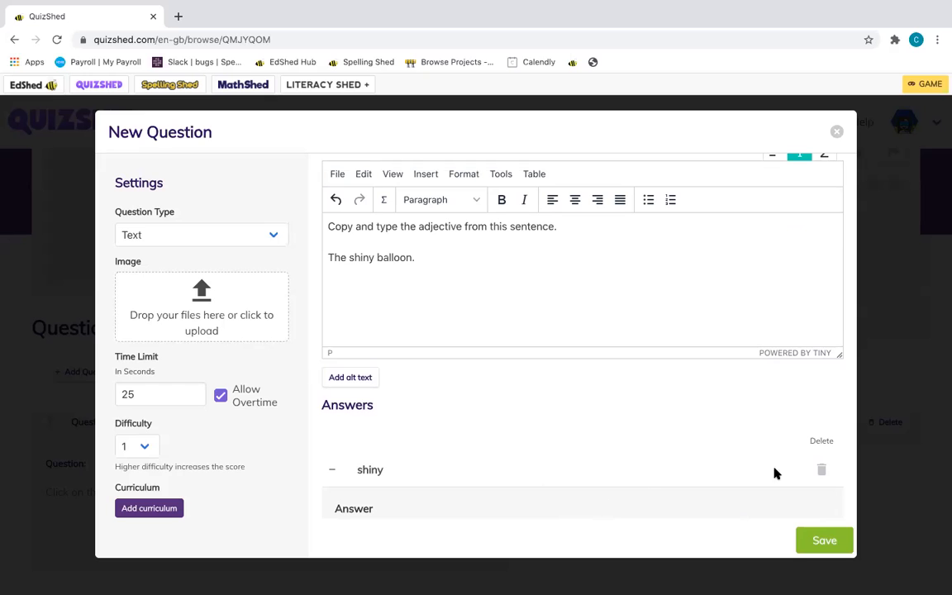
{"action": "left_click", "coordinate": [823, 540]}
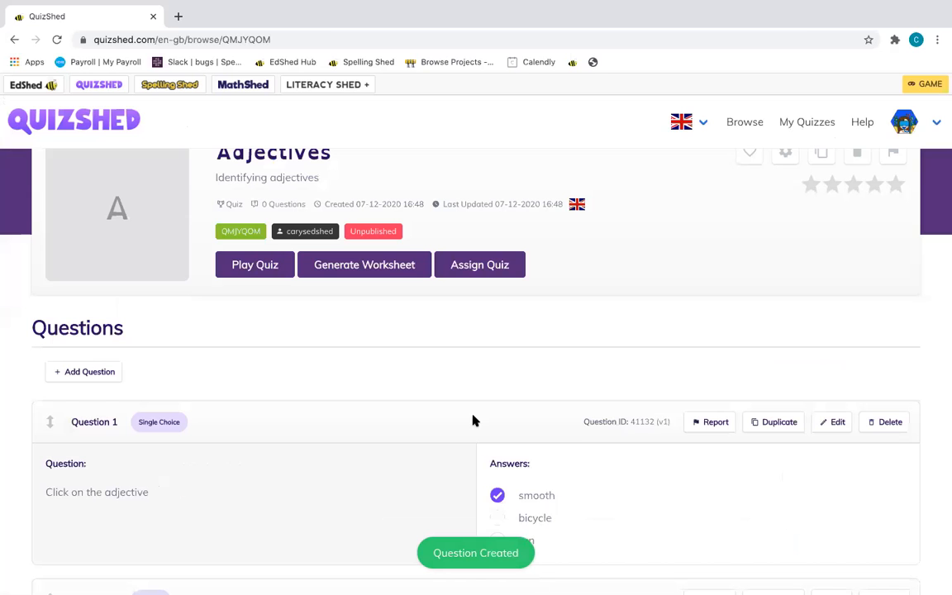
{"action": "scroll", "coordinate": [472, 419], "scroll_direction": "down", "scroll_amount": 5}
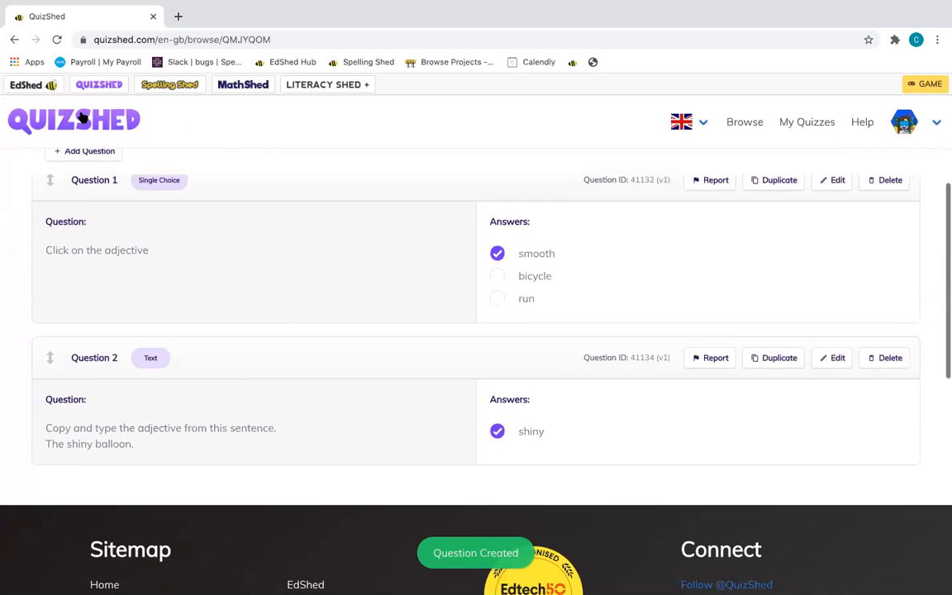
Start a third question for the Adjectives quiz and set its question type to Sort.
{"action": "left_click", "coordinate": [82, 151]}
{"action": "left_click", "coordinate": [177, 239]}
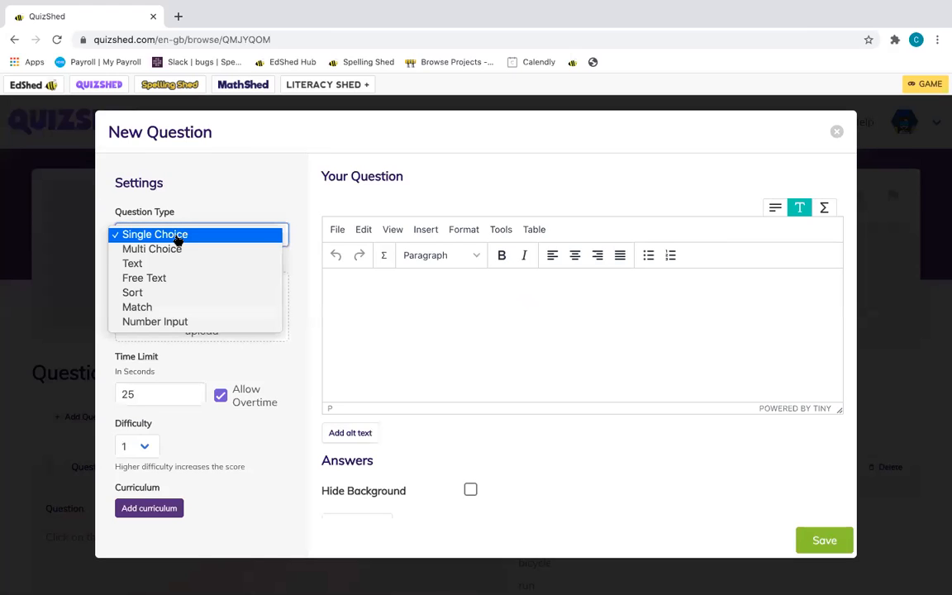
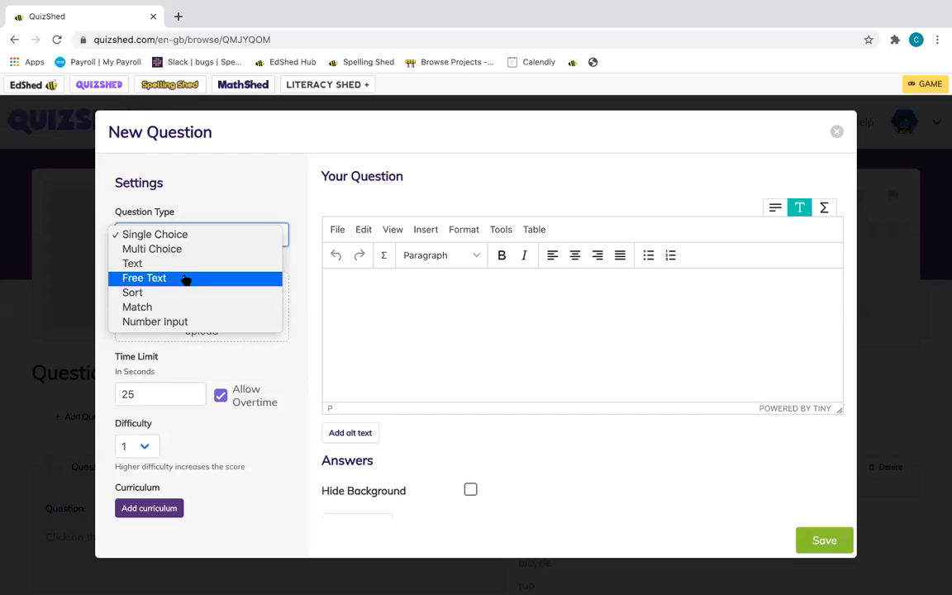
{"action": "left_click", "coordinate": [186, 293]}
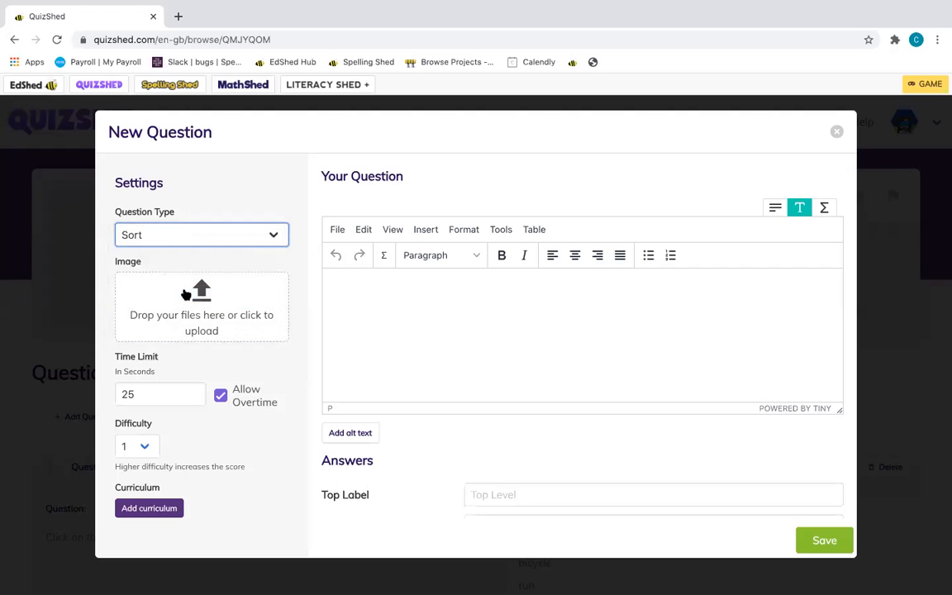
{"action": "scroll", "coordinate": [476, 357], "scroll_direction": "down", "scroll_amount": 1}
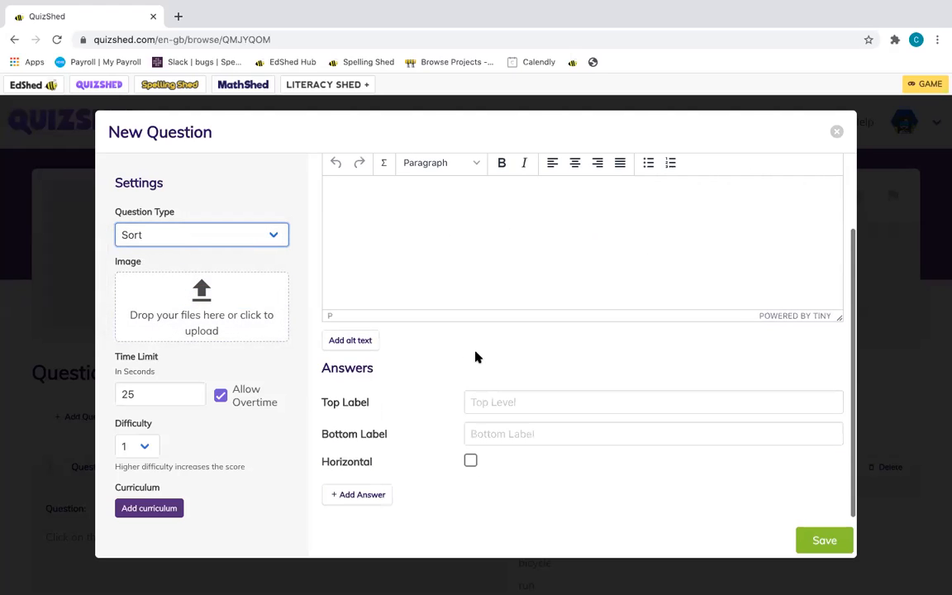
{"action": "scroll", "coordinate": [475, 356], "scroll_direction": "up", "scroll_amount": 1}
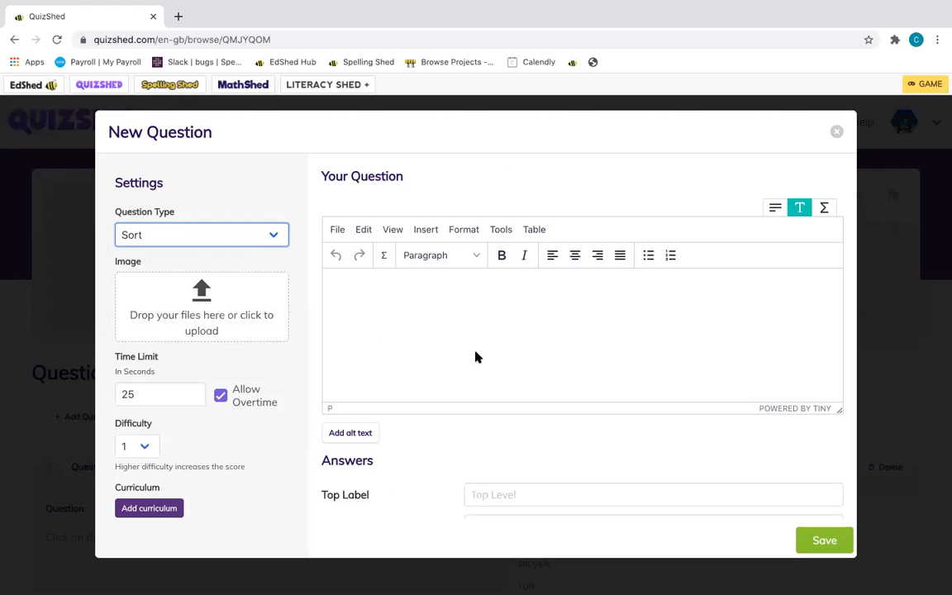
Write the sort question's instruction "Sort the numbers from smallest to largest.".
{"action": "left_click", "coordinate": [419, 307]}
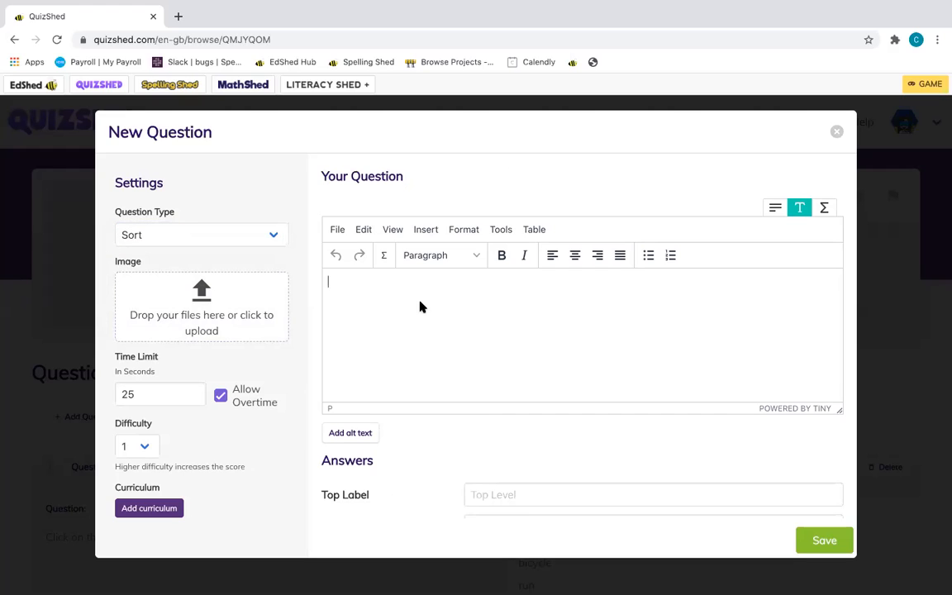
{"action": "type", "text": "Sort the numbers from smalle"}
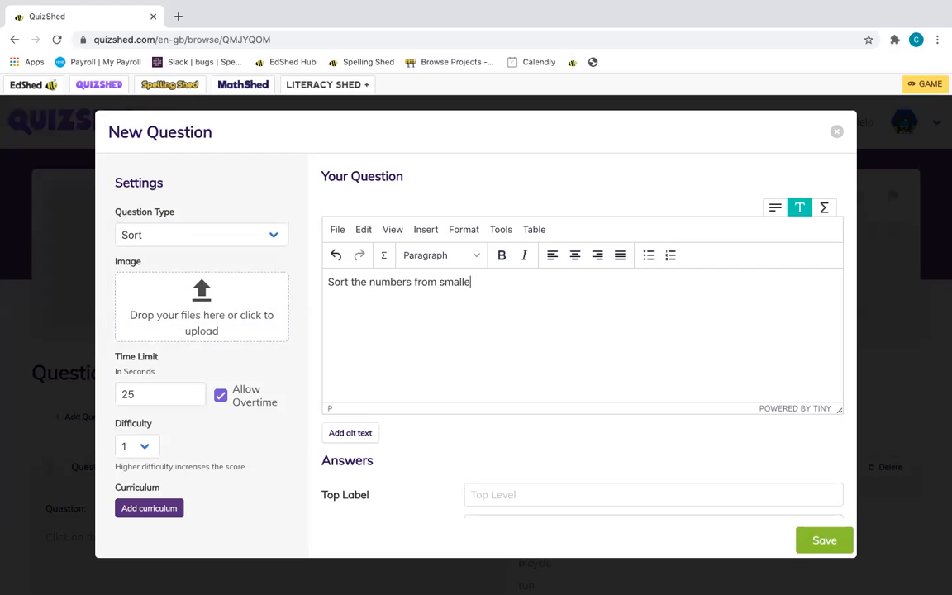
{"action": "type", "text": "st to larest"}
{"action": "key", "text": "BackSpace"}
{"action": "key", "text": "BackSpace"}
{"action": "key", "text": "BackSpace"}
{"action": "type", "text": "gest."}
{"action": "key", "text": "Return"}
Add the line "The smallest number needs to start at the top." below the sorting instruction.
{"action": "type", "text": "J"}
{"action": "key", "text": "BackSpace"}
{"action": "type", "text": "The s"}
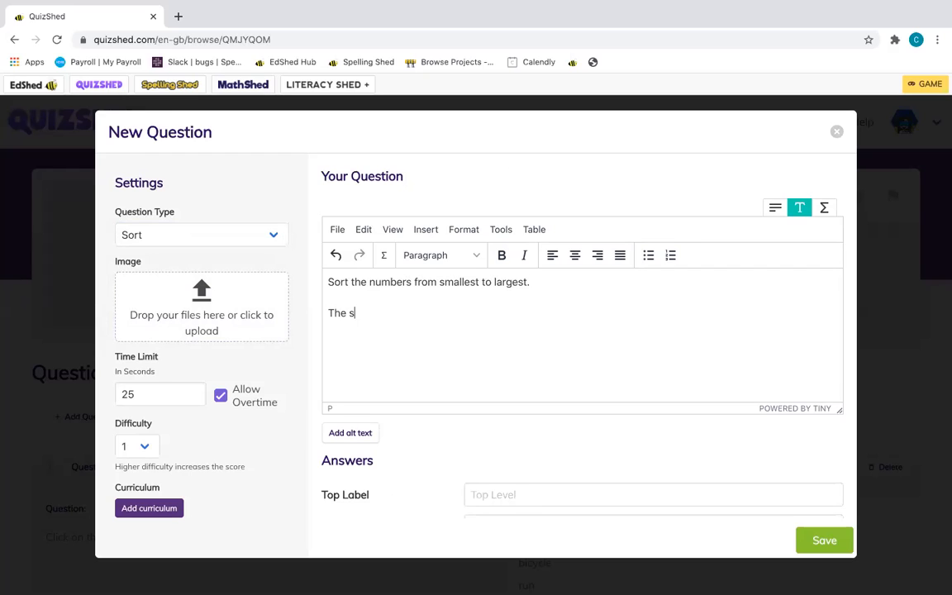
{"action": "type", "text": "mallest number needs to str"}
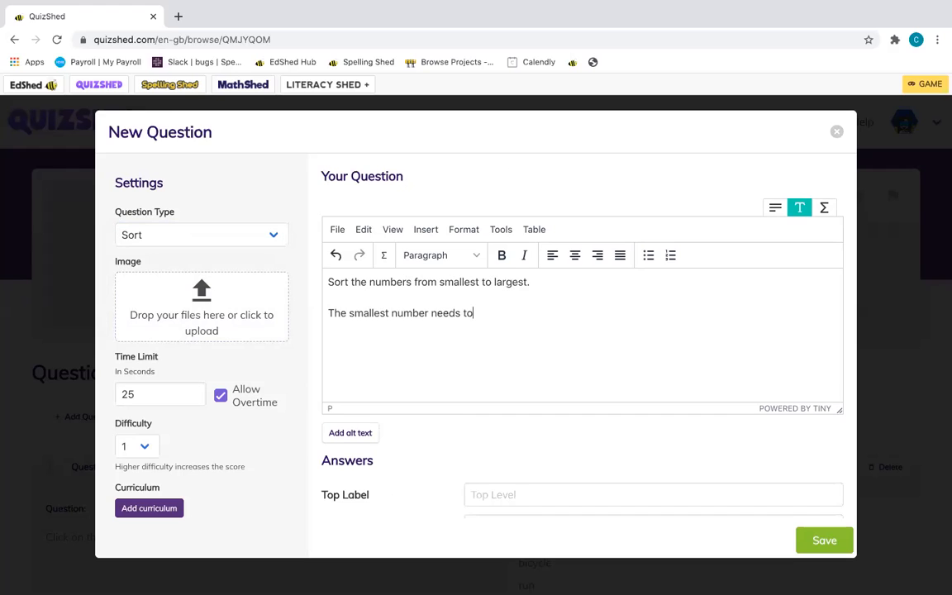
{"action": "key", "text": "BackSpace"}
{"action": "type", "text": "art at the top."}
Add three text answers to the sort question, entered in the order 300, 3 and 30.
{"action": "scroll", "coordinate": [418, 304], "scroll_direction": "down", "scroll_amount": 2}
{"action": "left_click", "coordinate": [353, 499]}
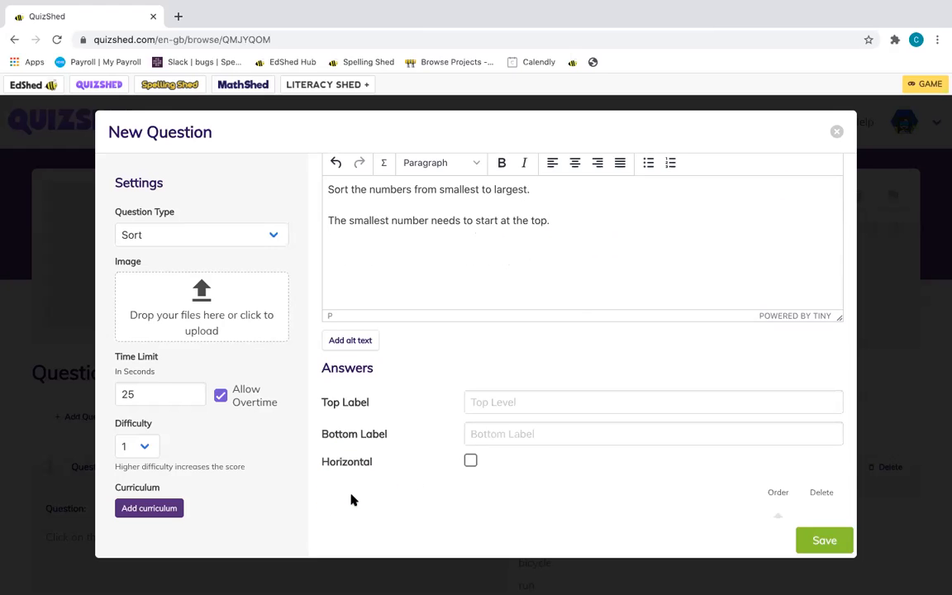
{"action": "left_click", "coordinate": [394, 447]}
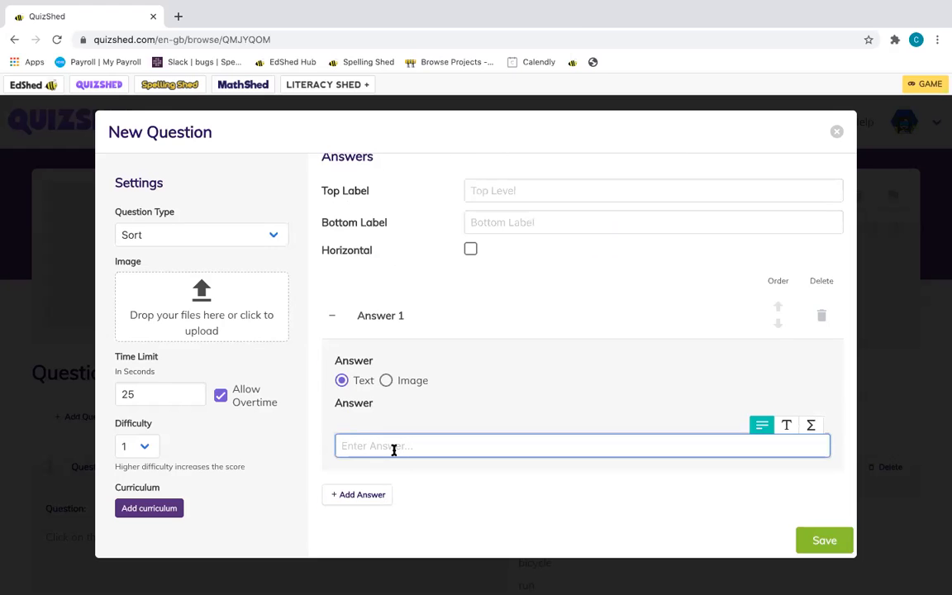
{"action": "type", "text": "300"}
{"action": "left_click", "coordinate": [380, 493]}
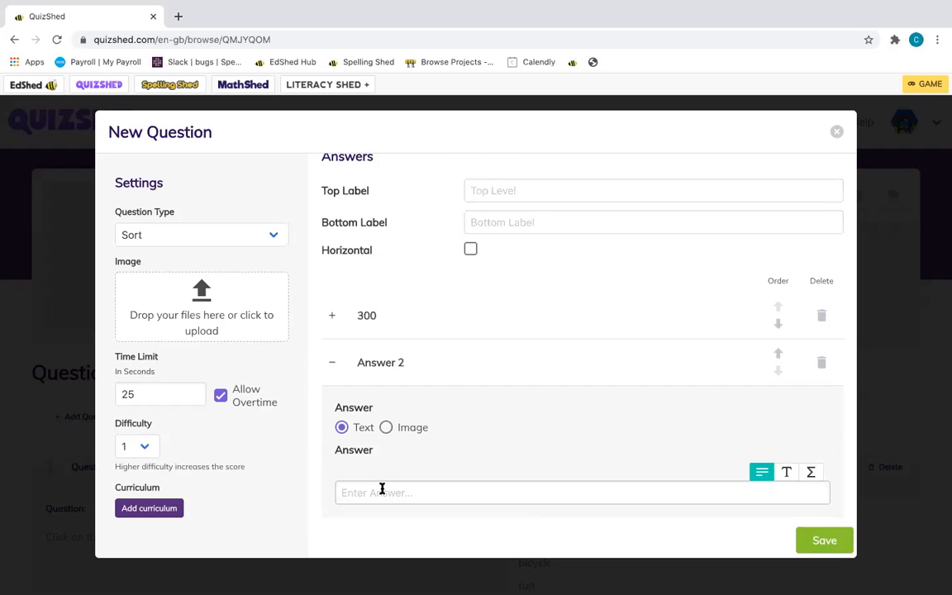
{"action": "left_click", "coordinate": [379, 488]}
{"action": "type", "text": "3"}
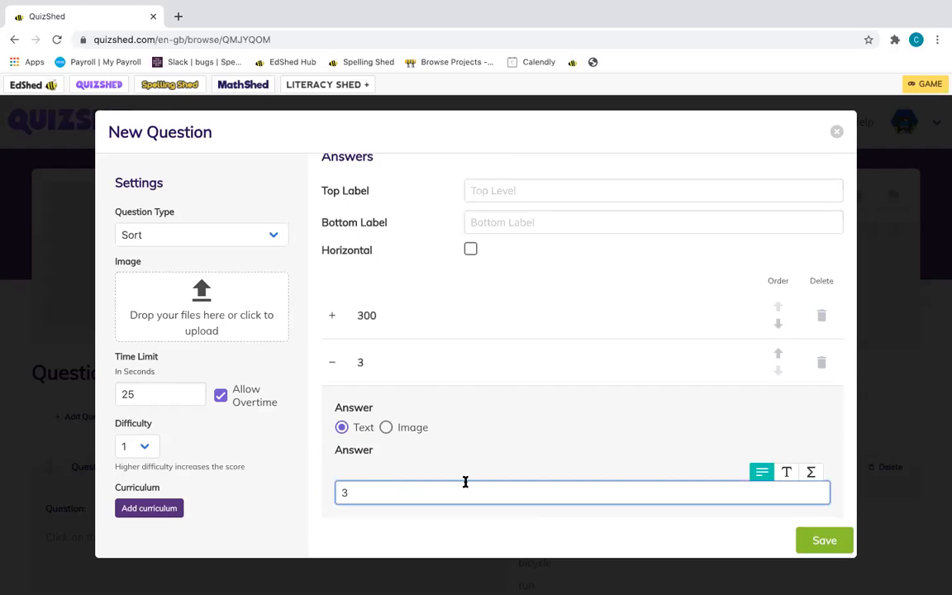
{"action": "scroll", "coordinate": [466, 483], "scroll_direction": "down", "scroll_amount": 1}
{"action": "left_click", "coordinate": [364, 494]}
{"action": "left_click", "coordinate": [378, 488]}
{"action": "type", "text": "30"}
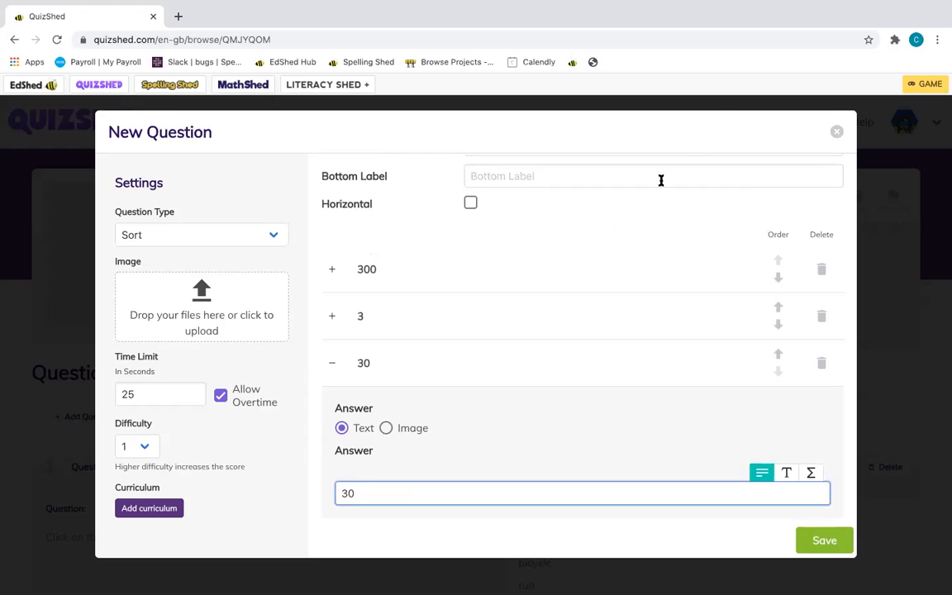
Rearrange the sort question's answers into the correct order 3, 30, 300.
{"action": "left_click", "coordinate": [628, 227]}
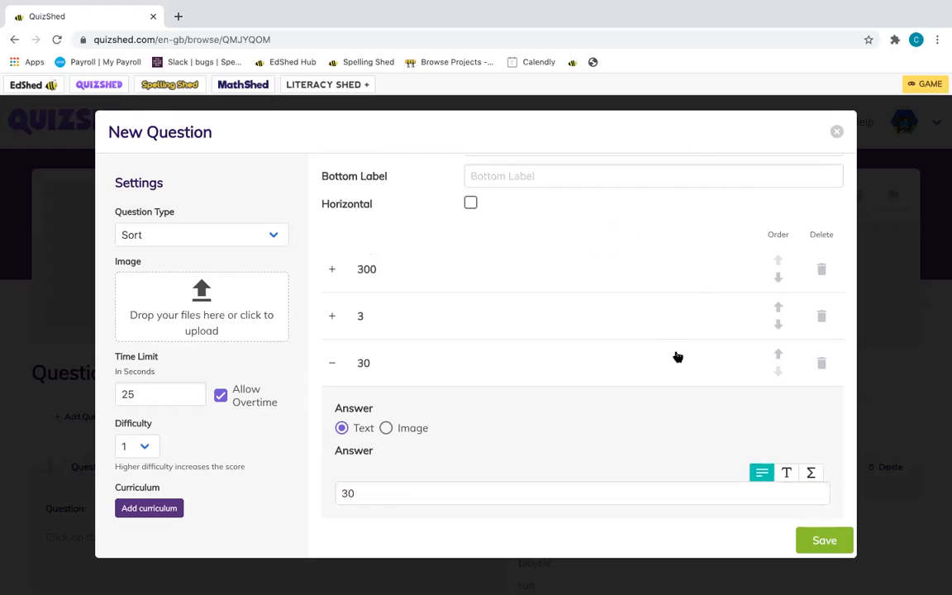
{"action": "left_click", "coordinate": [777, 308]}
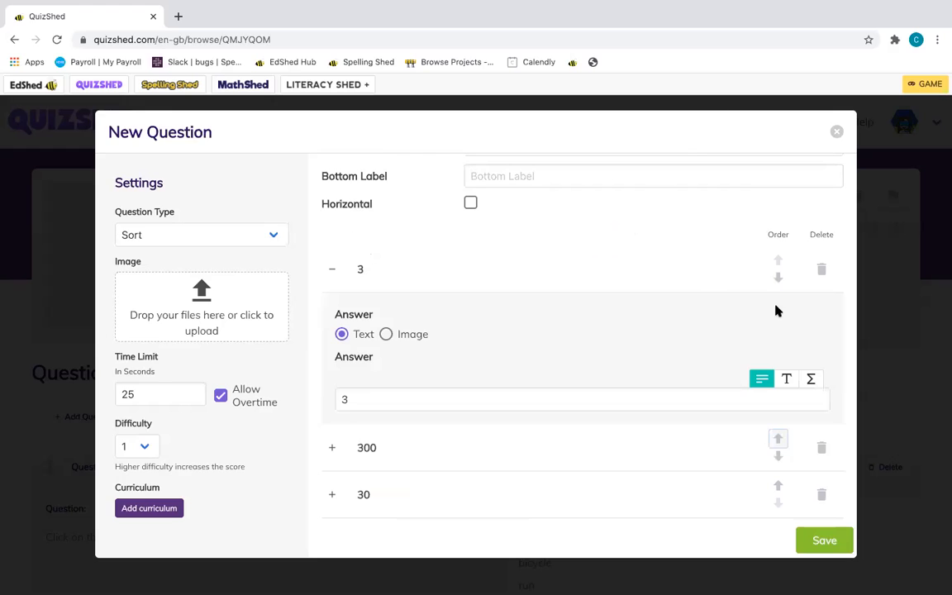
{"action": "left_click", "coordinate": [652, 279]}
{"action": "left_click", "coordinate": [777, 409]}
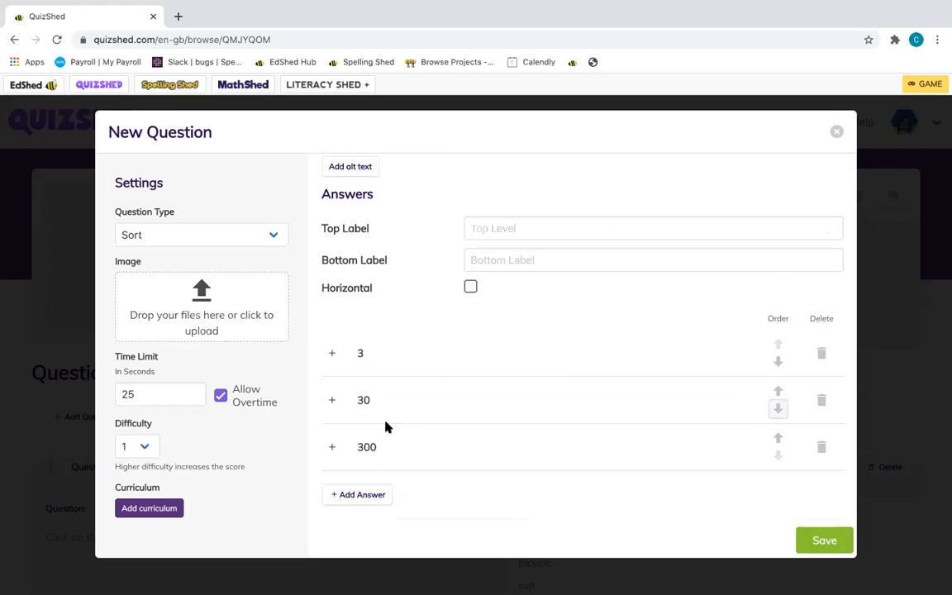
Check over the sort question and its difficulty options, and save it to the Adjectives quiz.
{"action": "scroll", "coordinate": [385, 426], "scroll_direction": "up", "scroll_amount": 3}
{"action": "scroll", "coordinate": [385, 426], "scroll_direction": "down", "scroll_amount": 2}
{"action": "scroll", "coordinate": [385, 426], "scroll_direction": "up", "scroll_amount": 3}
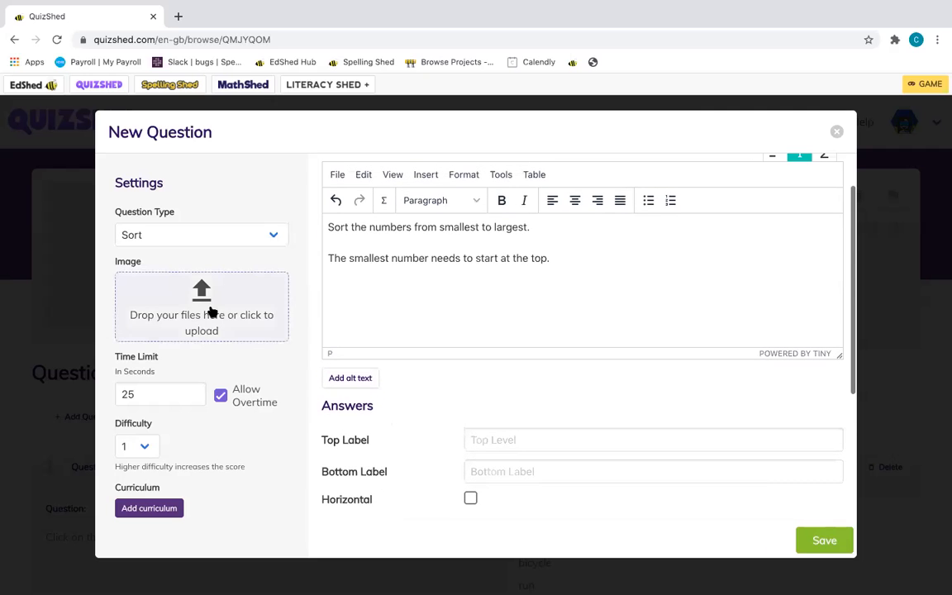
{"action": "scroll", "coordinate": [385, 410], "scroll_direction": "down", "scroll_amount": 3}
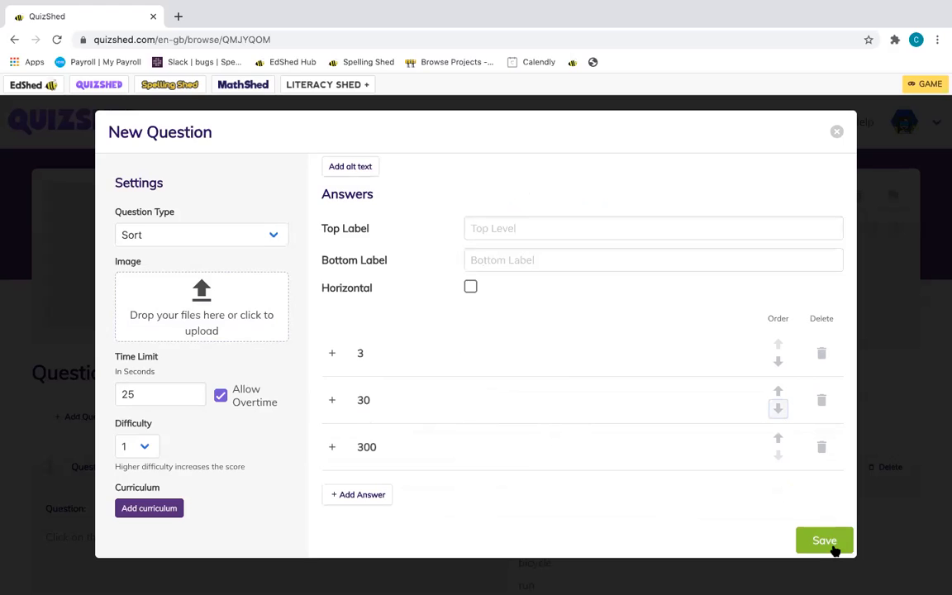
{"action": "left_click", "coordinate": [150, 455]}
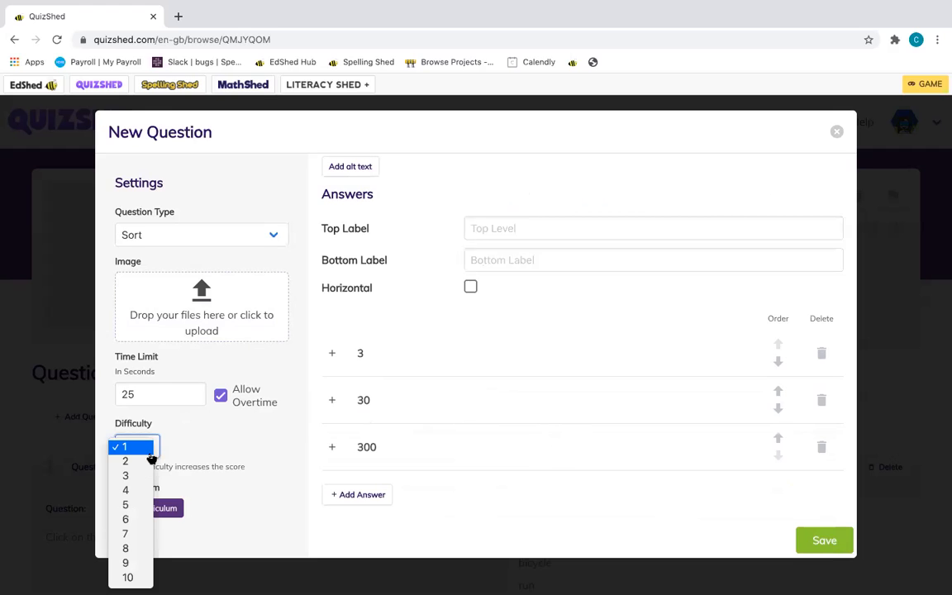
{"action": "left_click", "coordinate": [222, 446]}
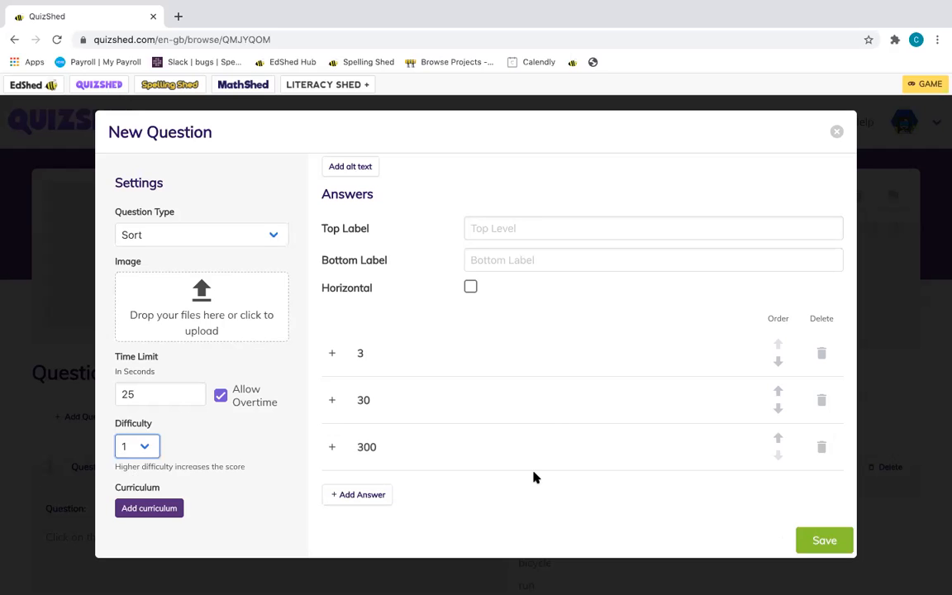
{"action": "left_click", "coordinate": [820, 545]}
{"action": "scroll", "coordinate": [818, 548], "scroll_direction": "down", "scroll_amount": 15}
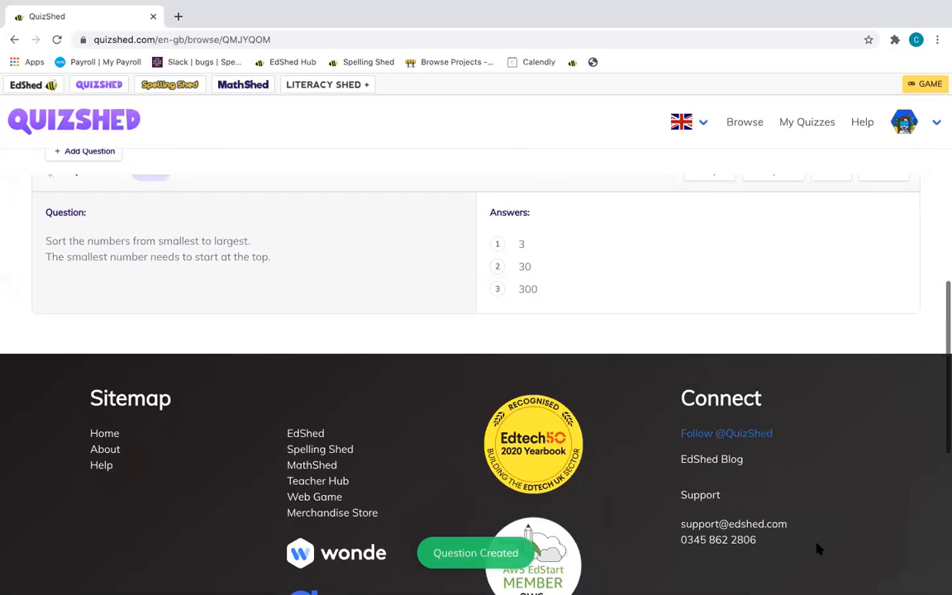
Add a Match question to the Adjectives quiz with the instruction "Match the colours to the objects.".
{"action": "scroll", "coordinate": [818, 549], "scroll_direction": "up", "scroll_amount": 12}
{"action": "scroll", "coordinate": [818, 548], "scroll_direction": "up", "scroll_amount": 1}
{"action": "left_click", "coordinate": [106, 369]}
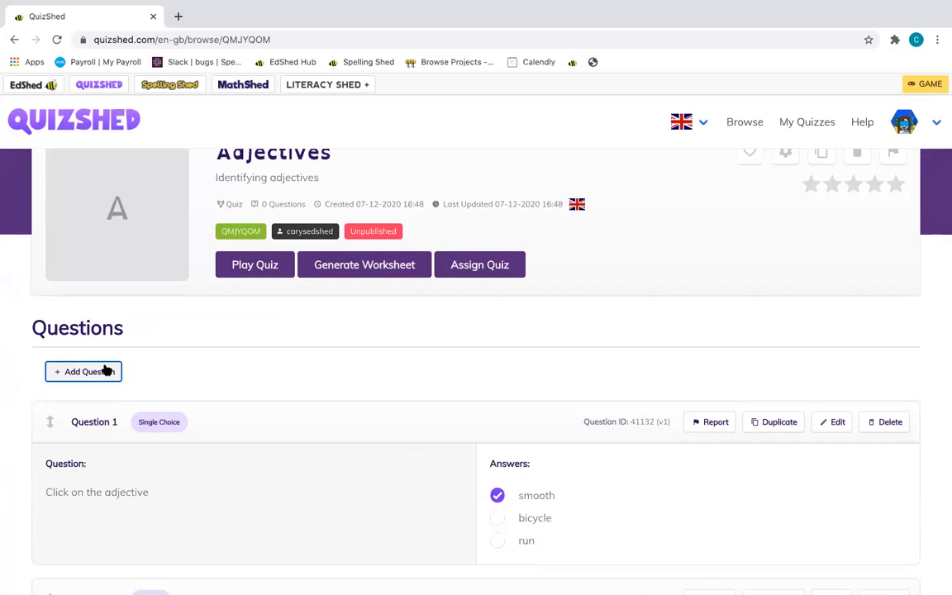
{"action": "left_click", "coordinate": [244, 238]}
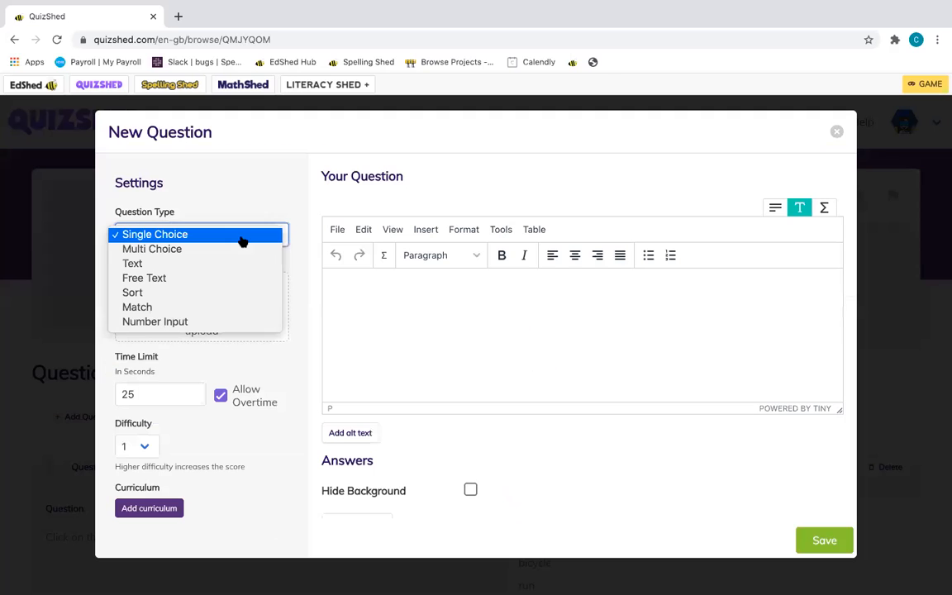
{"action": "left_click", "coordinate": [236, 315]}
{"action": "left_click", "coordinate": [414, 311]}
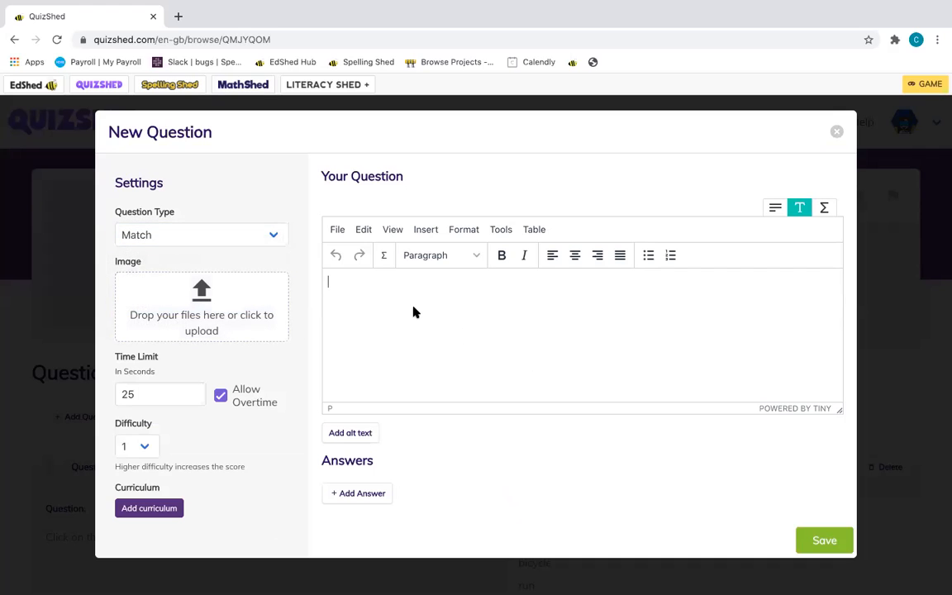
{"action": "type", "text": "Match the colour"}
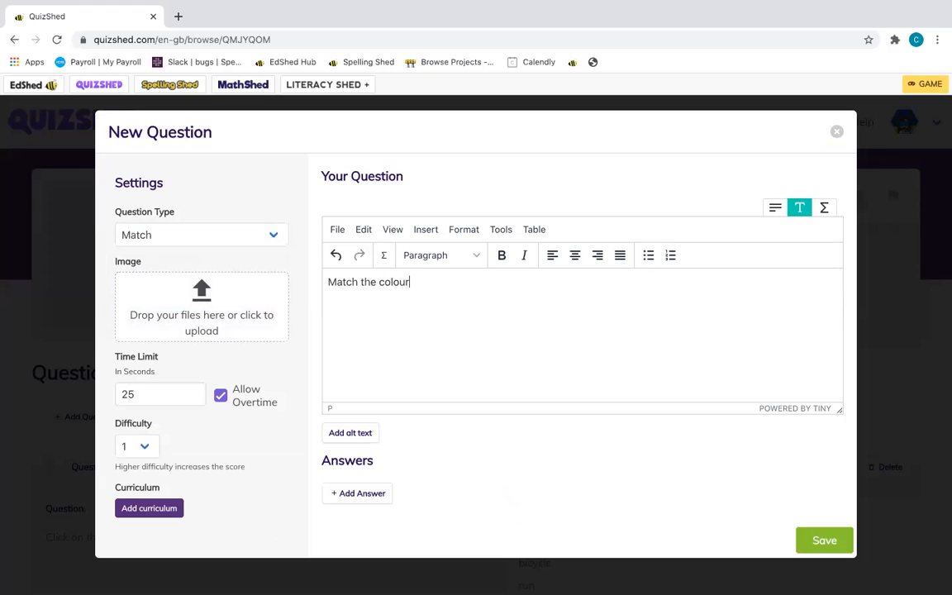
{"action": "type", "text": "s to the objects."}
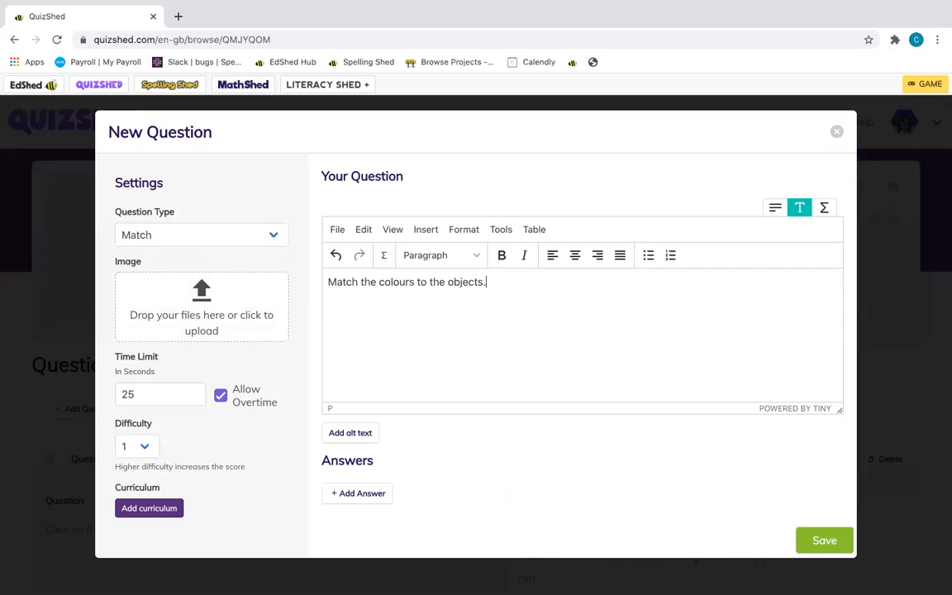
Add the first text pair to the match question, with "poppy" matched to "red".
{"action": "left_click", "coordinate": [357, 496]}
{"action": "scroll", "coordinate": [355, 505], "scroll_direction": "down", "scroll_amount": 5}
{"action": "left_click", "coordinate": [378, 440]}
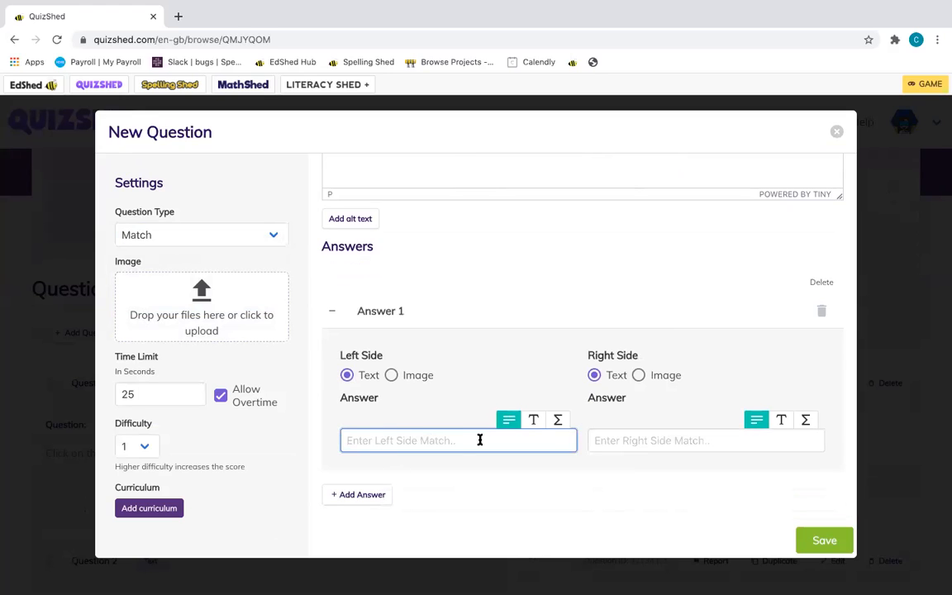
{"action": "type", "text": "poppy"}
{"action": "left_click", "coordinate": [686, 442]}
{"action": "type", "text": "red"}
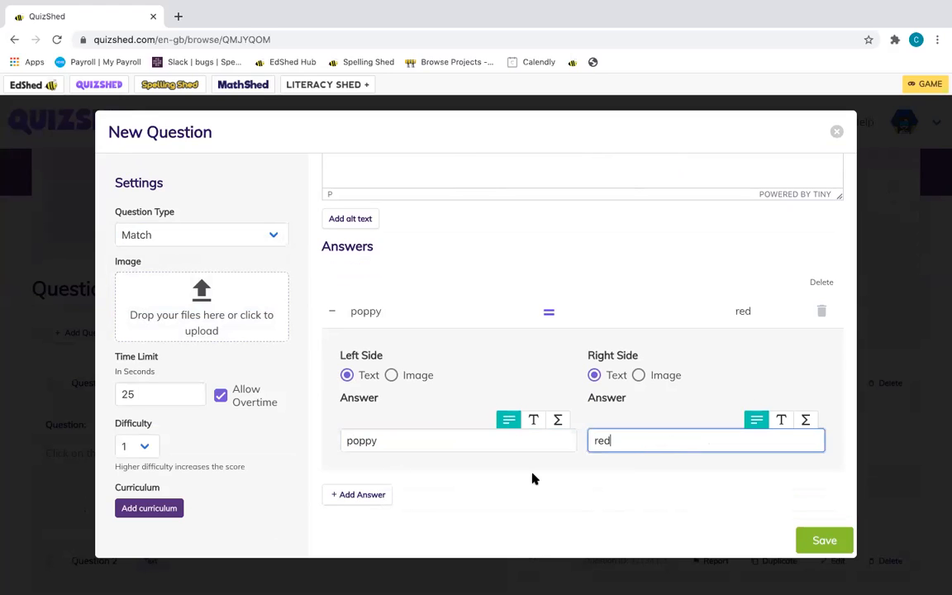
Add a second text pair to the match question, with "grass" matched to "green".
{"action": "left_click", "coordinate": [357, 494]}
{"action": "left_click", "coordinate": [438, 476]}
{"action": "type", "text": "grass"}
{"action": "left_click", "coordinate": [647, 473]}
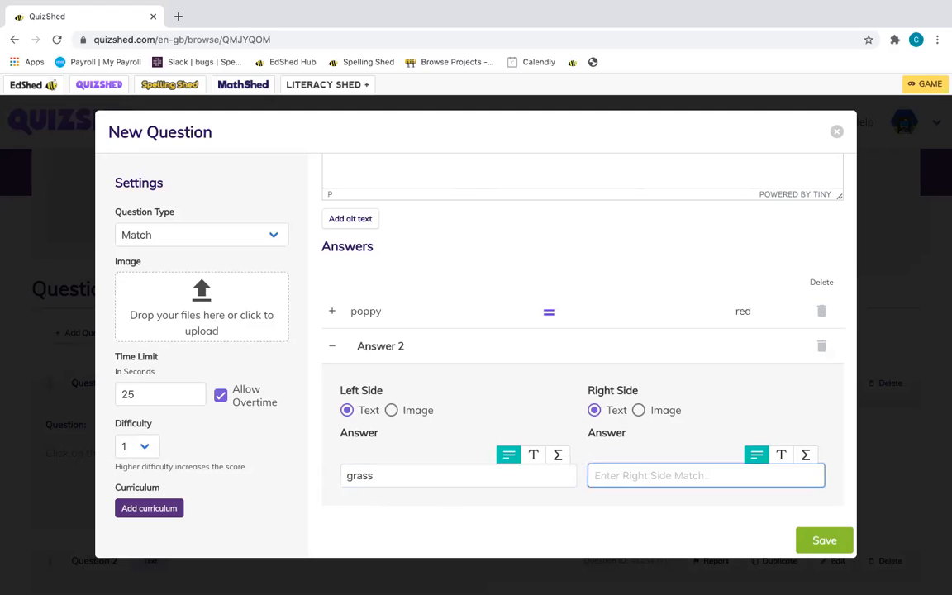
{"action": "type", "text": "green"}
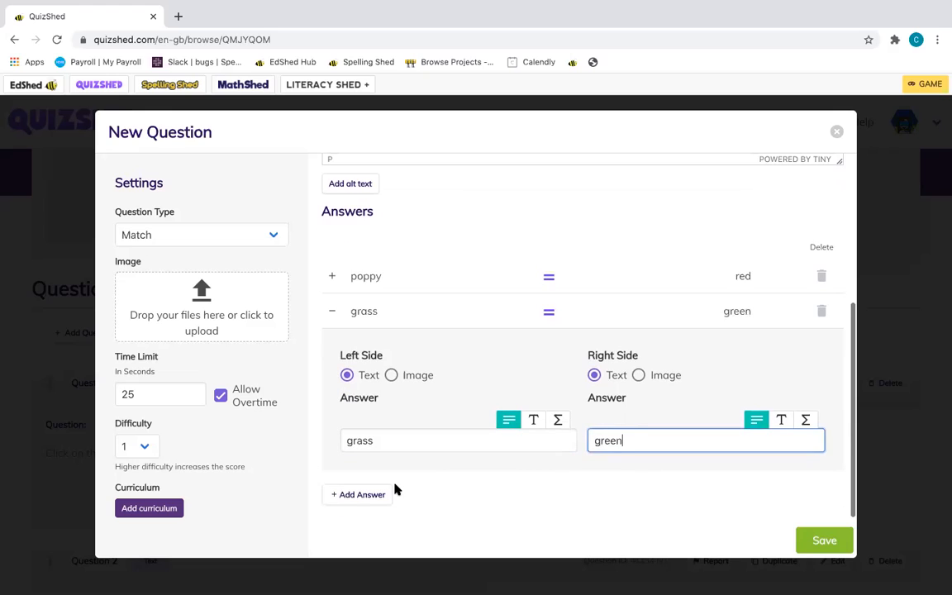
Add a third match pair, "sky" with "blue", and save the match question to the quiz.
{"action": "left_click", "coordinate": [357, 493]}
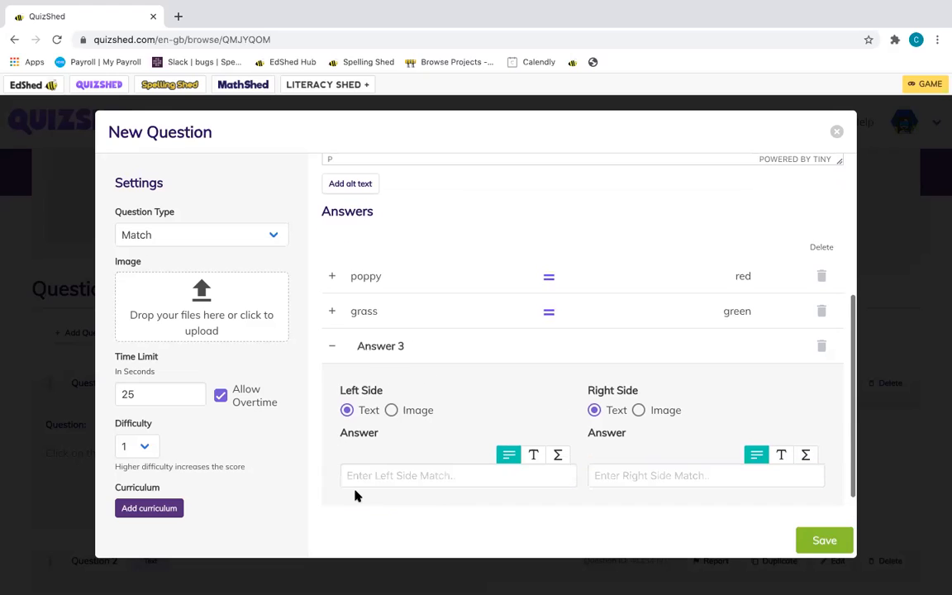
{"action": "left_click", "coordinate": [465, 463]}
{"action": "type", "text": "sky"}
{"action": "left_click", "coordinate": [661, 455]}
{"action": "type", "text": "v"}
{"action": "key", "text": "BackSpace"}
{"action": "type", "text": "blue"}
{"action": "left_click", "coordinate": [826, 540]}
{"action": "scroll", "coordinate": [597, 479], "scroll_direction": "down", "scroll_amount": 4}
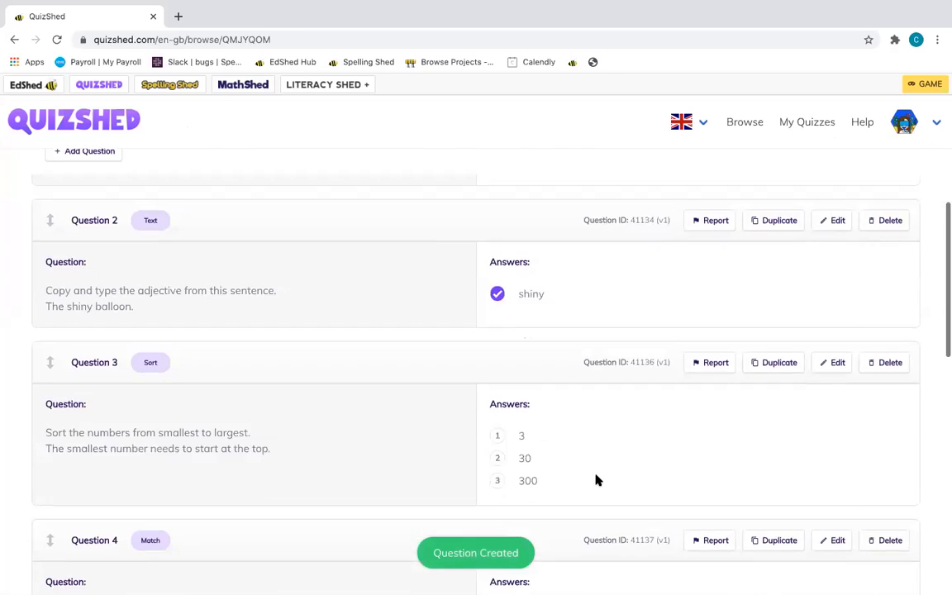
{"action": "scroll", "coordinate": [597, 480], "scroll_direction": "down", "scroll_amount": 4}
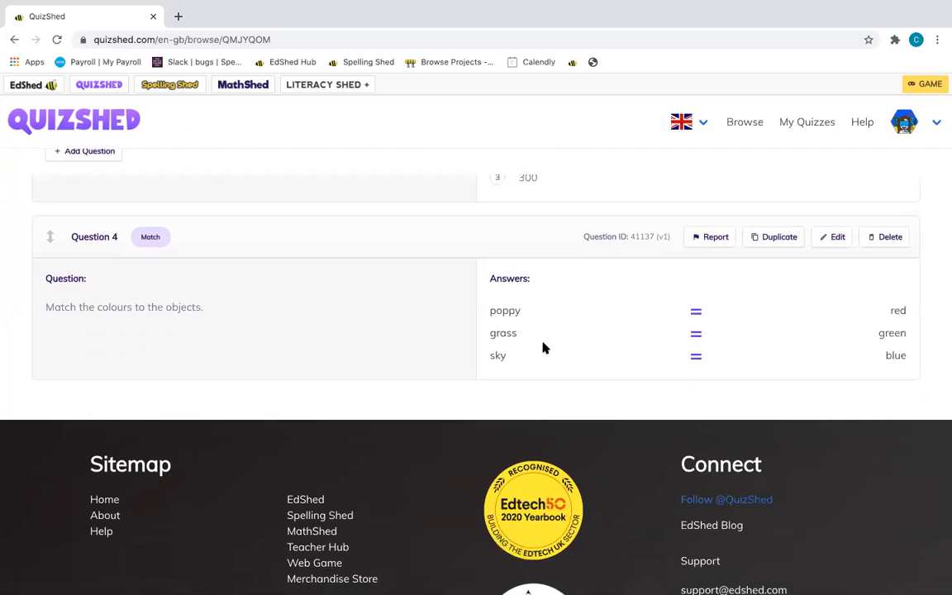
Add a Number Input question to the quiz with the question text "2 x 4 =".
{"action": "scroll", "coordinate": [582, 400], "scroll_direction": "up", "scroll_amount": 8}
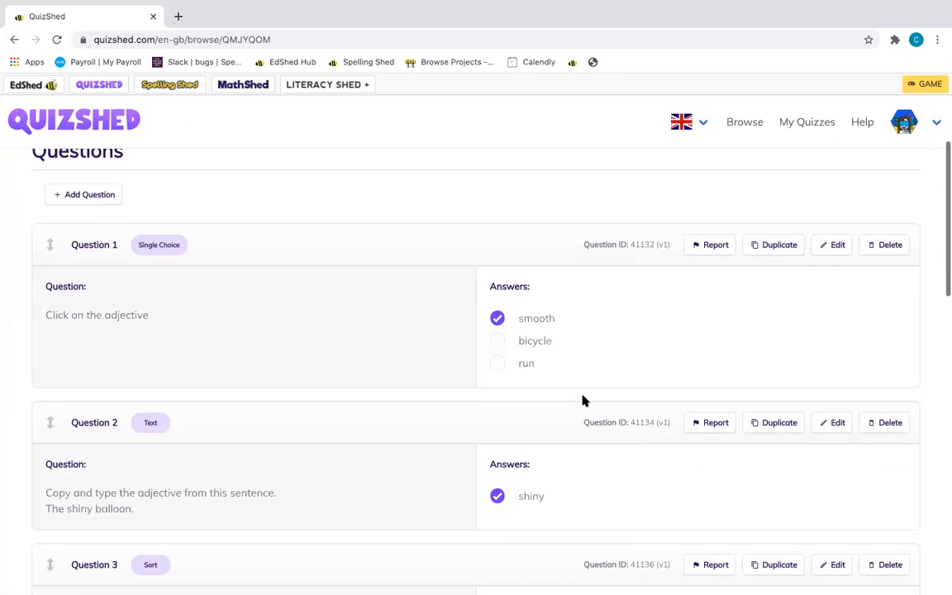
{"action": "left_click", "coordinate": [87, 296]}
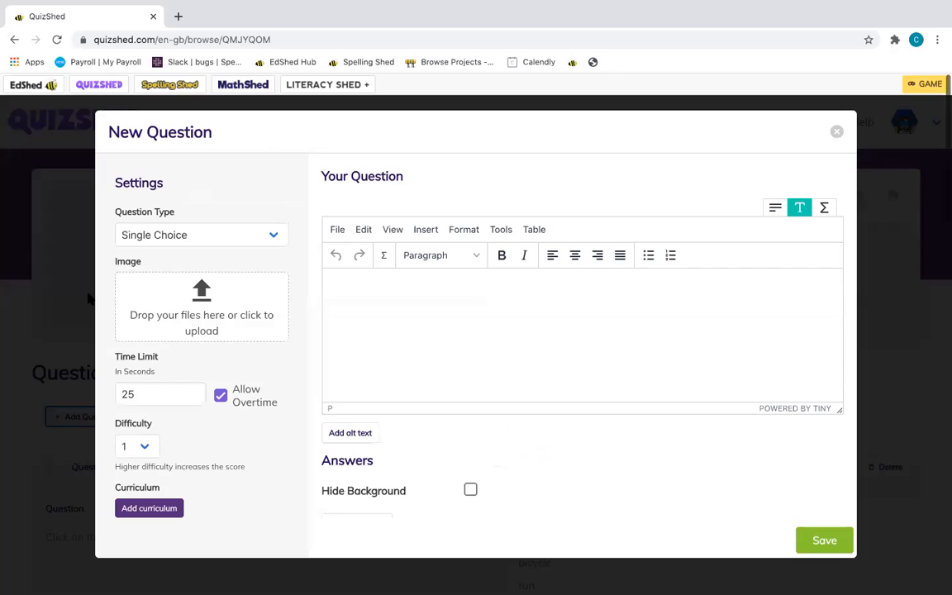
{"action": "left_click", "coordinate": [268, 233]}
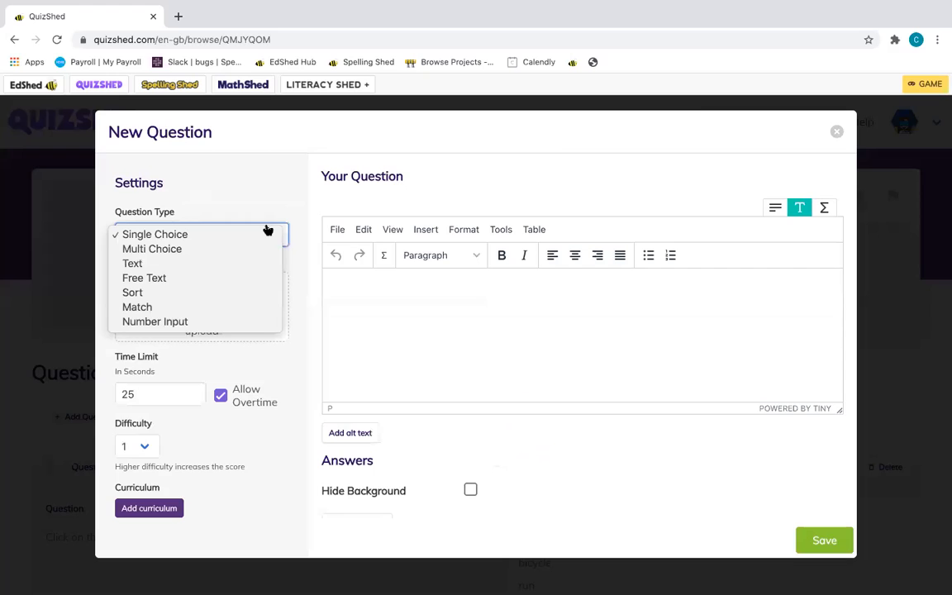
{"action": "left_click", "coordinate": [247, 321]}
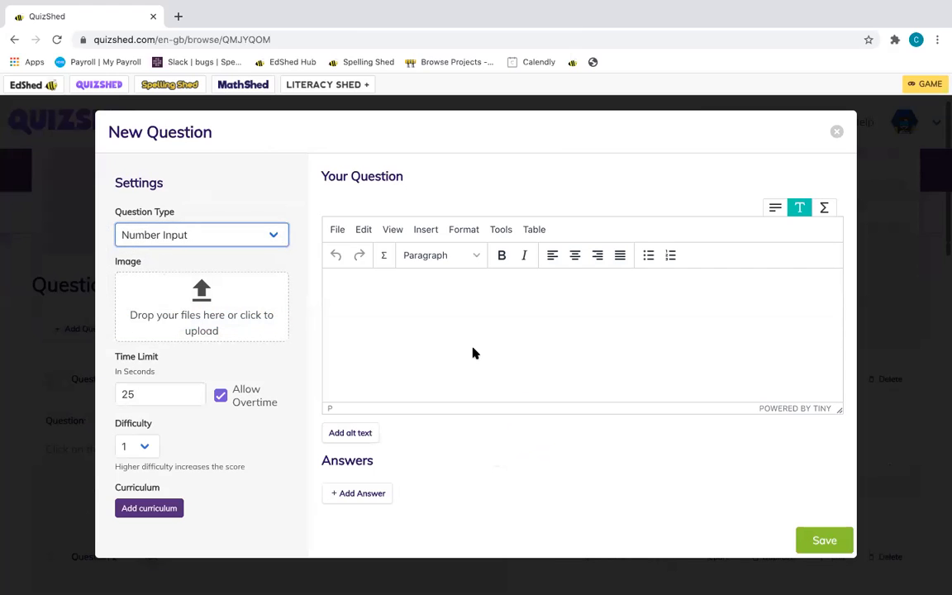
{"action": "left_click", "coordinate": [521, 344]}
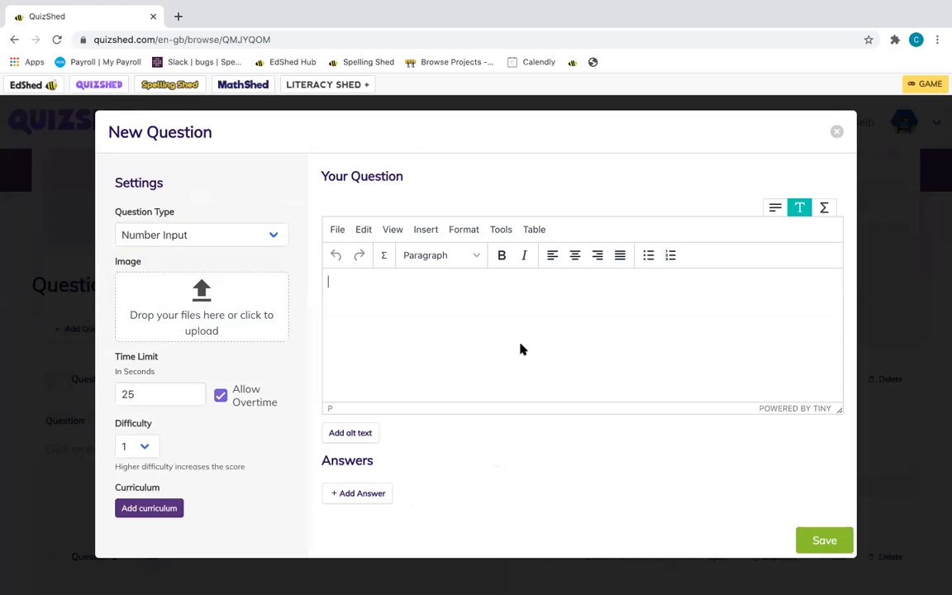
{"action": "type", "text": "2 x 4 ="}
Give the number question the answer 8, save it and check it in the quiz's question list.
{"action": "left_click", "coordinate": [357, 493]}
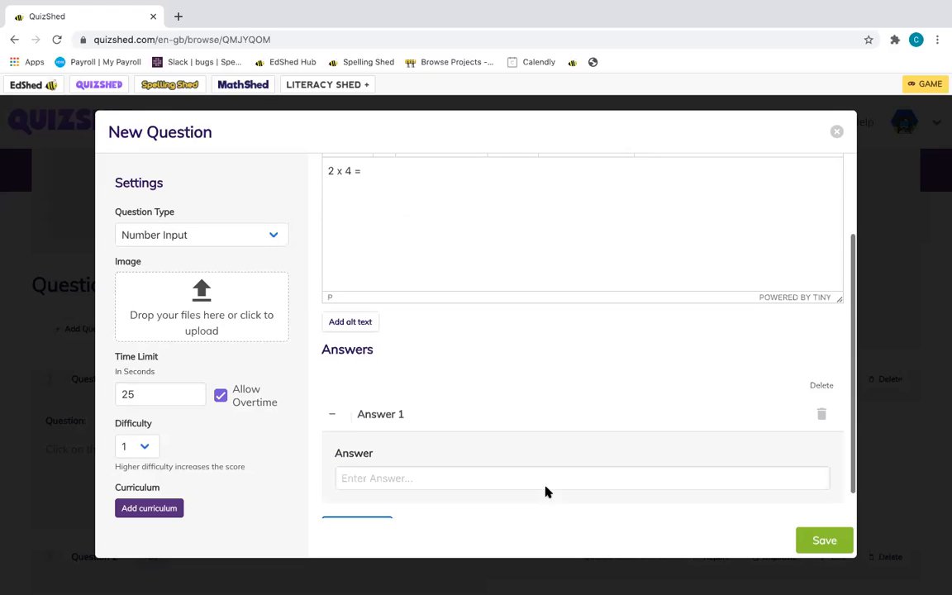
{"action": "left_click", "coordinate": [400, 452]}
{"action": "type", "text": "8"}
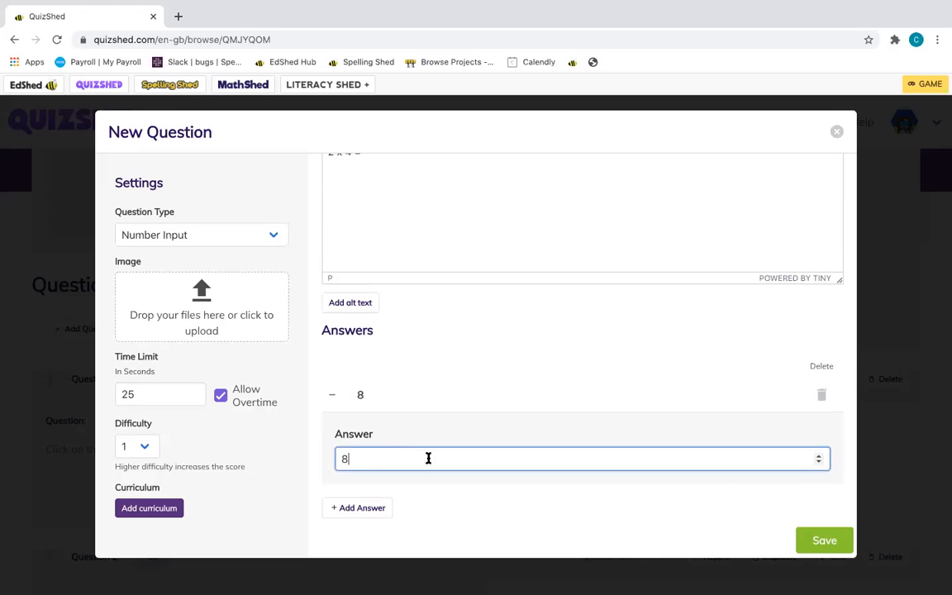
{"action": "left_click", "coordinate": [821, 541]}
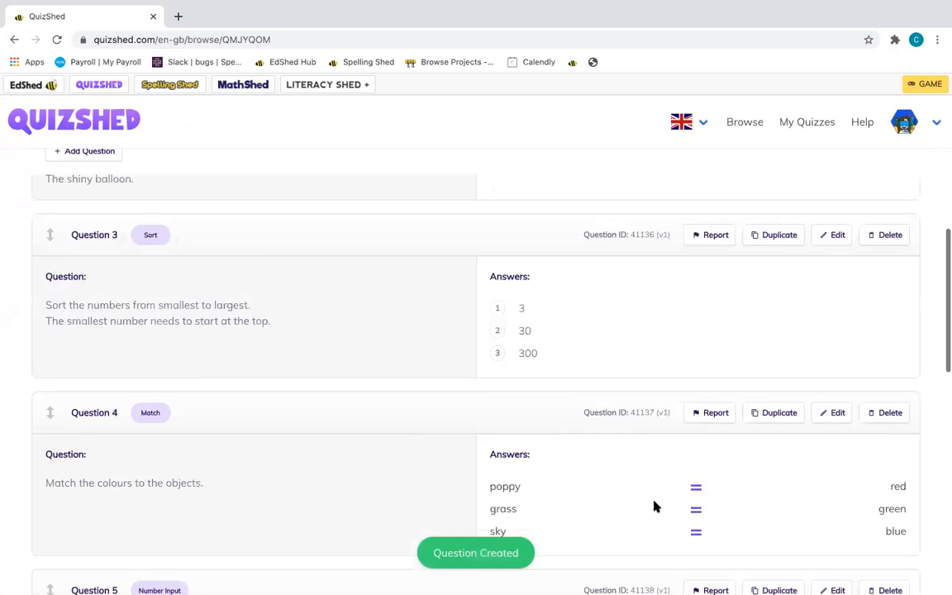
{"action": "scroll", "coordinate": [654, 506], "scroll_direction": "down", "scroll_amount": 2}
{"action": "scroll", "coordinate": [654, 505], "scroll_direction": "up", "scroll_amount": 10}
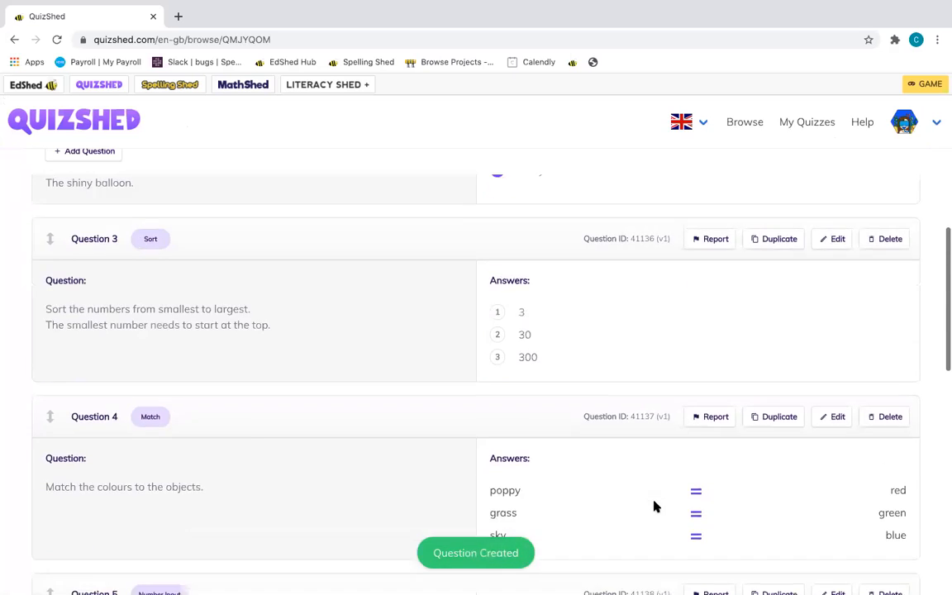
{"action": "scroll", "coordinate": [653, 505], "scroll_direction": "down", "scroll_amount": 15}
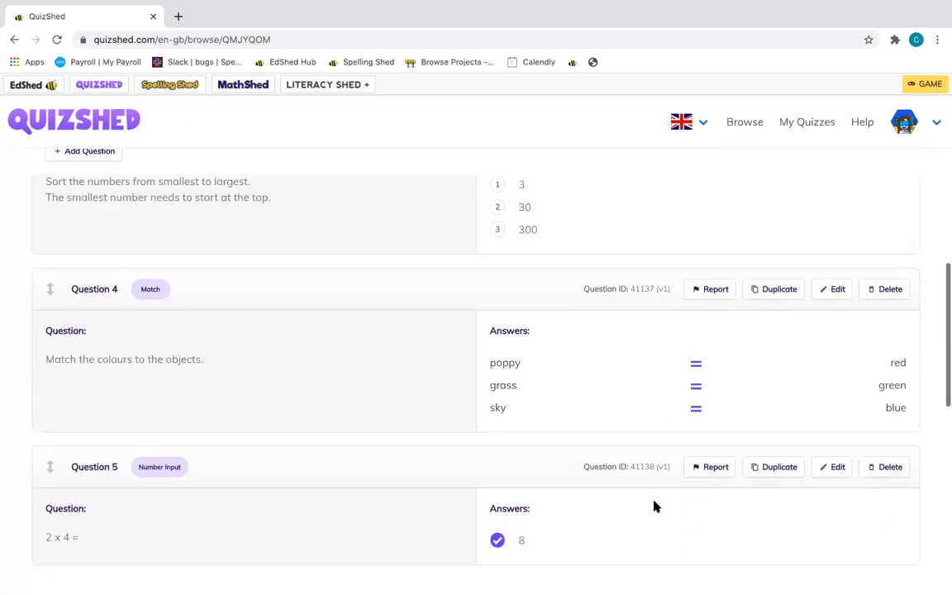
Generate a worksheet from the Adjectives quiz with the number of questions set to 4.
{"action": "scroll", "coordinate": [654, 506], "scroll_direction": "up", "scroll_amount": 10}
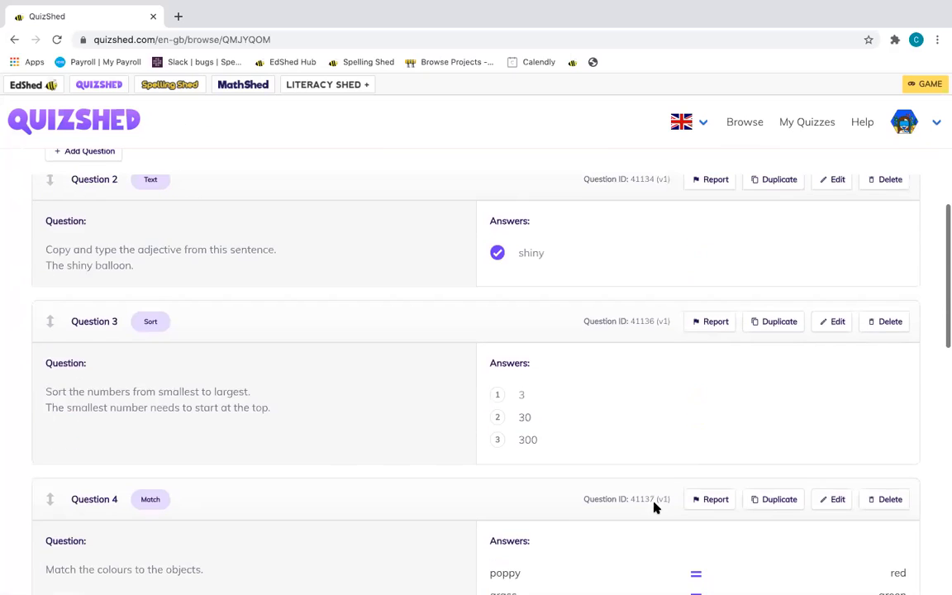
{"action": "scroll", "coordinate": [654, 507], "scroll_direction": "up", "scroll_amount": 3}
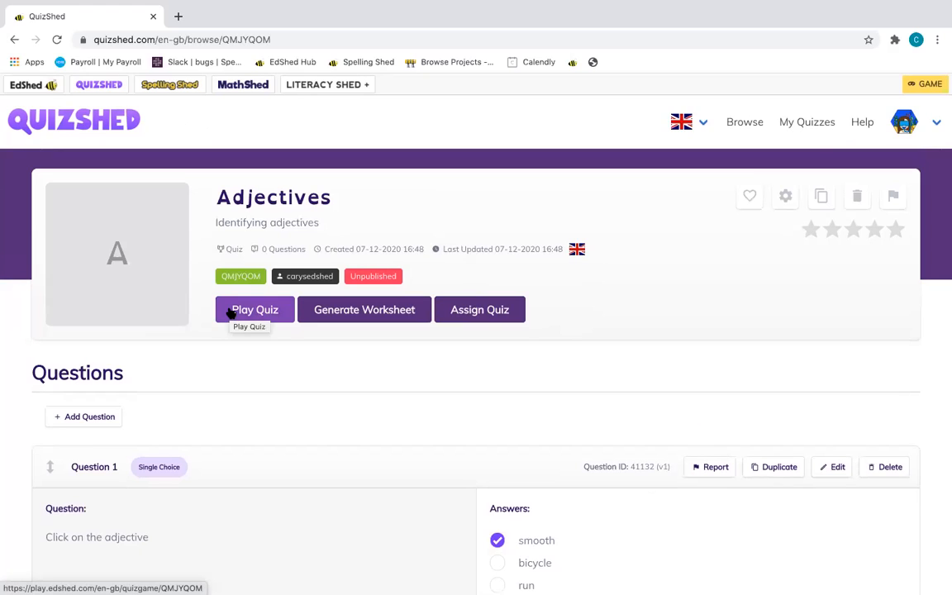
{"action": "left_click", "coordinate": [358, 310]}
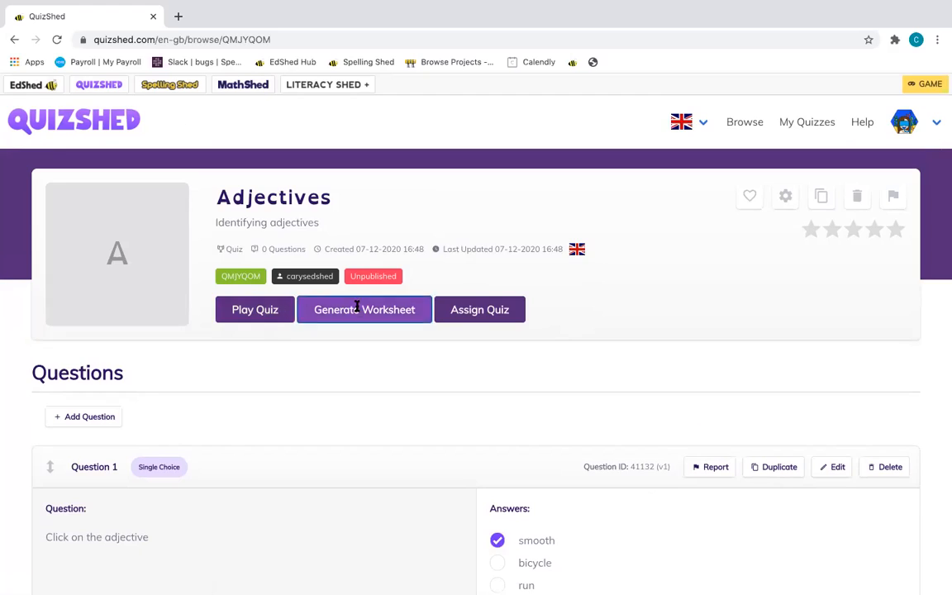
{"action": "left_click", "coordinate": [357, 310]}
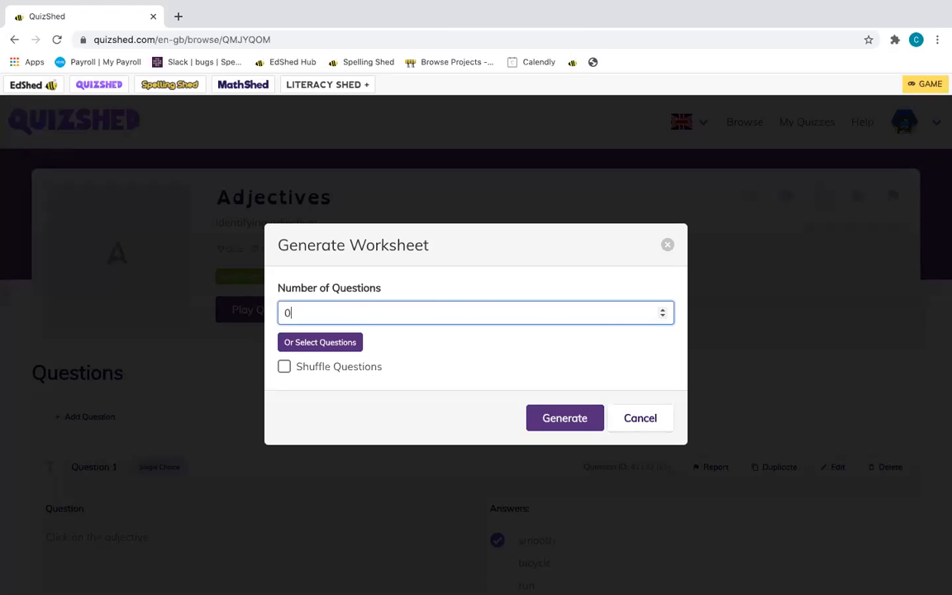
{"action": "type", "text": "4"}
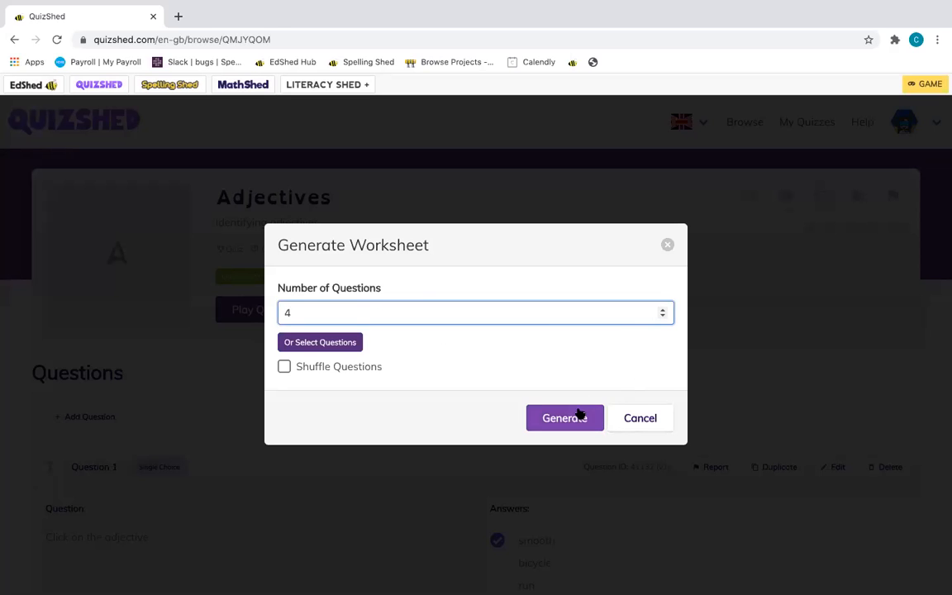
{"action": "left_click", "coordinate": [578, 416]}
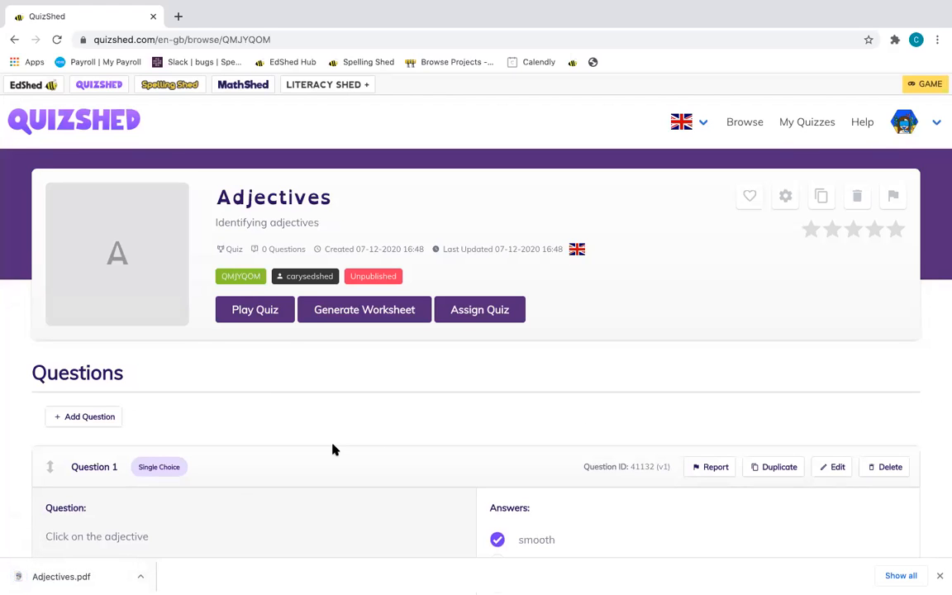
View the assignment options for the Adjectives quiz and close them without saving an assignment.
{"action": "scroll", "coordinate": [333, 449], "scroll_direction": "down", "scroll_amount": 1}
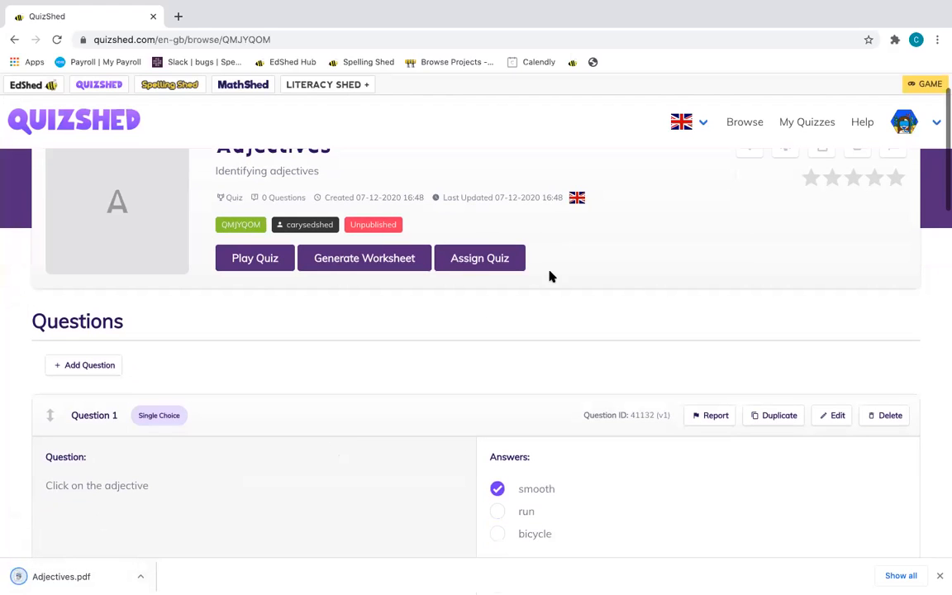
{"action": "left_click", "coordinate": [501, 272]}
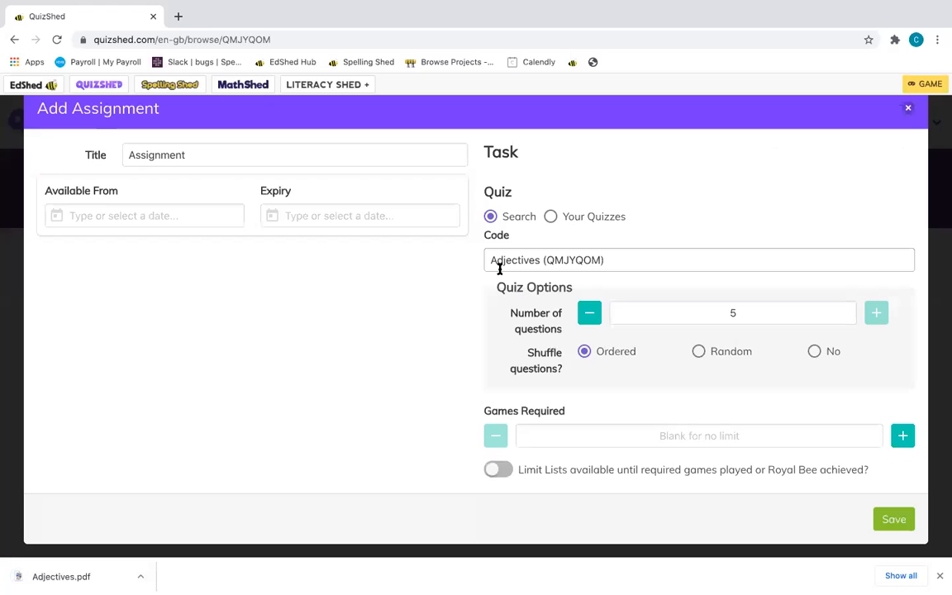
{"action": "left_click", "coordinate": [907, 109]}
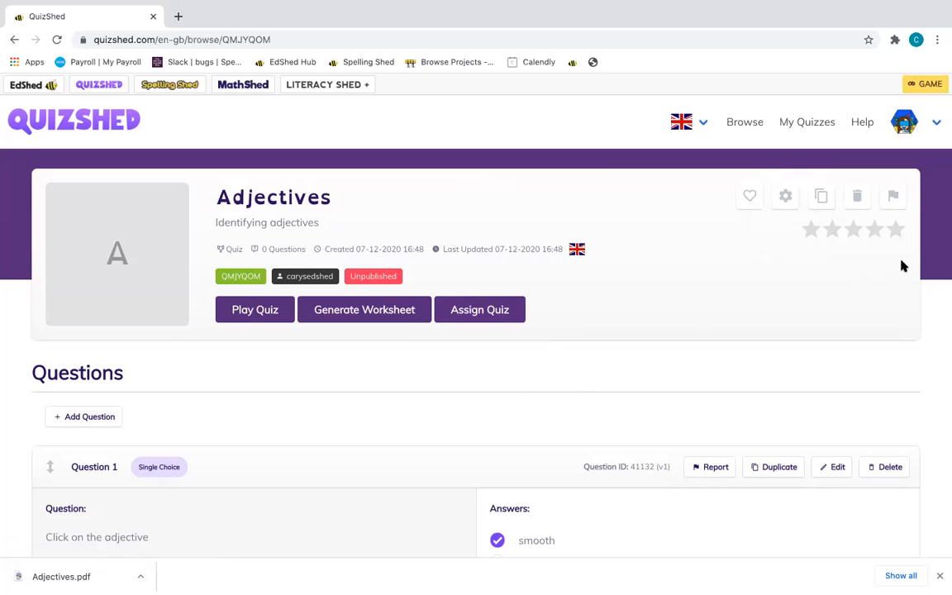
Look through the Adjectives quiz's complete list of questions and their answers.
{"action": "scroll", "coordinate": [900, 266], "scroll_direction": "down", "scroll_amount": 7}
{"action": "scroll", "coordinate": [901, 265], "scroll_direction": "down", "scroll_amount": 7}
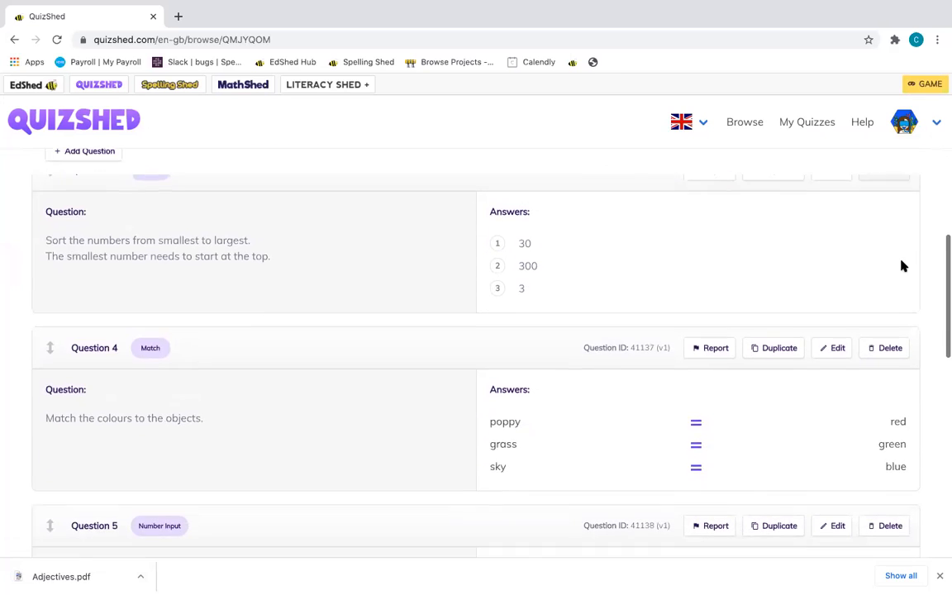
{"action": "scroll", "coordinate": [901, 264], "scroll_direction": "up", "scroll_amount": 5}
{"action": "scroll", "coordinate": [901, 264], "scroll_direction": "up", "scroll_amount": 10}
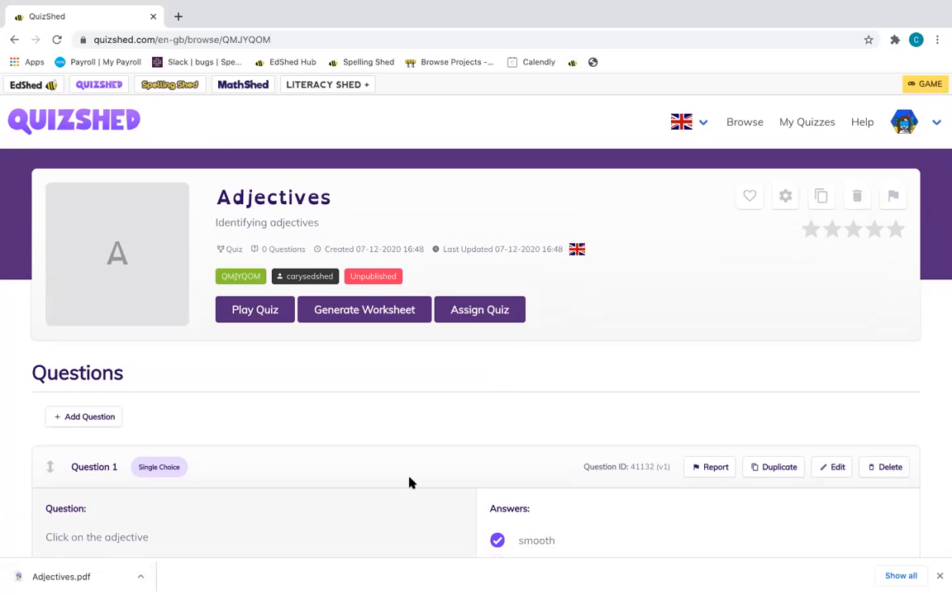
{"action": "scroll", "coordinate": [410, 482], "scroll_direction": "down", "scroll_amount": 3}
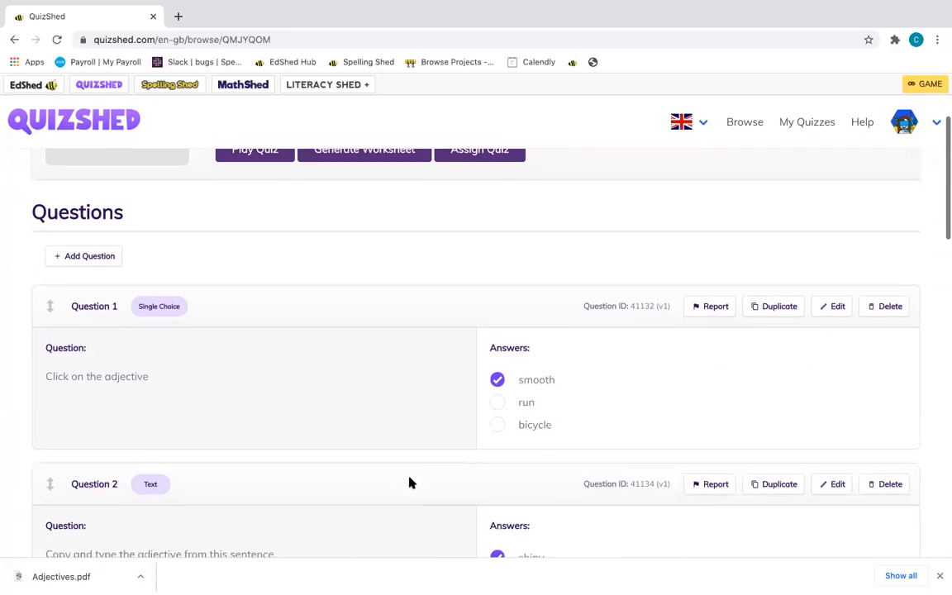
{"action": "scroll", "coordinate": [409, 482], "scroll_direction": "down", "scroll_amount": 5}
{"action": "scroll", "coordinate": [409, 481], "scroll_direction": "up", "scroll_amount": 8}
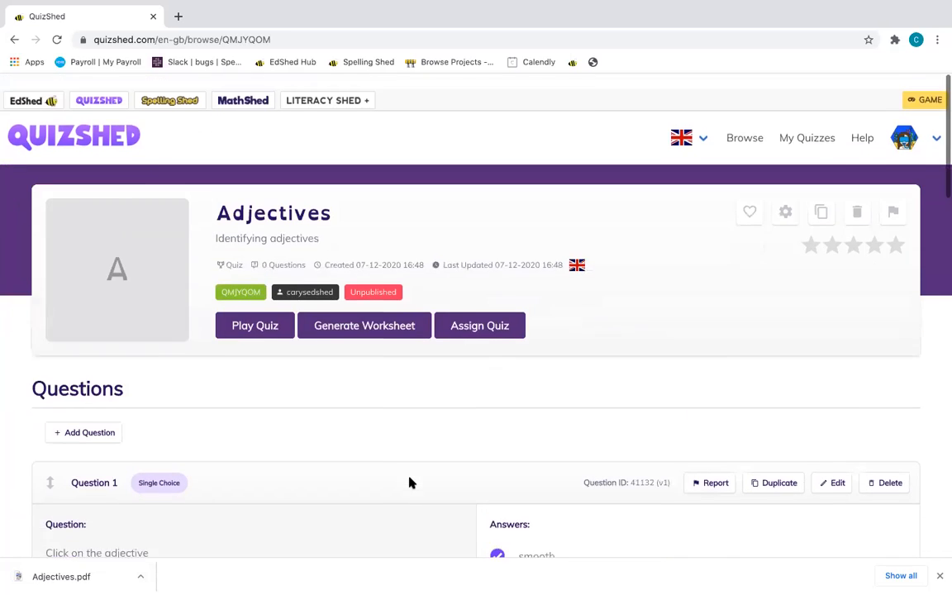
Leave the Adjectives quiz for the EdShed account home and look over its dashboard.
{"action": "mouse_move", "coordinate": [920, 134]}
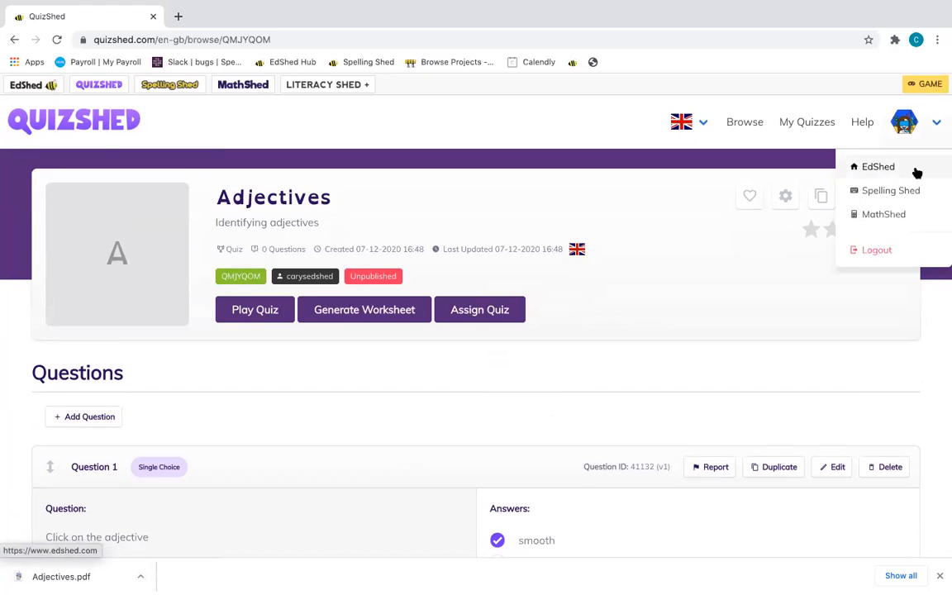
{"action": "left_click", "coordinate": [916, 172]}
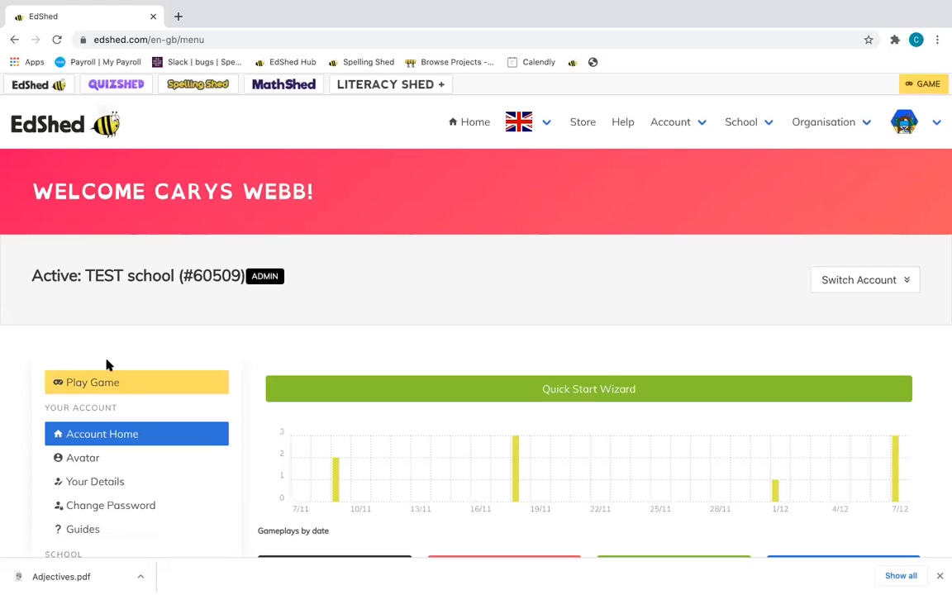
{"action": "left_click", "coordinate": [126, 383]}
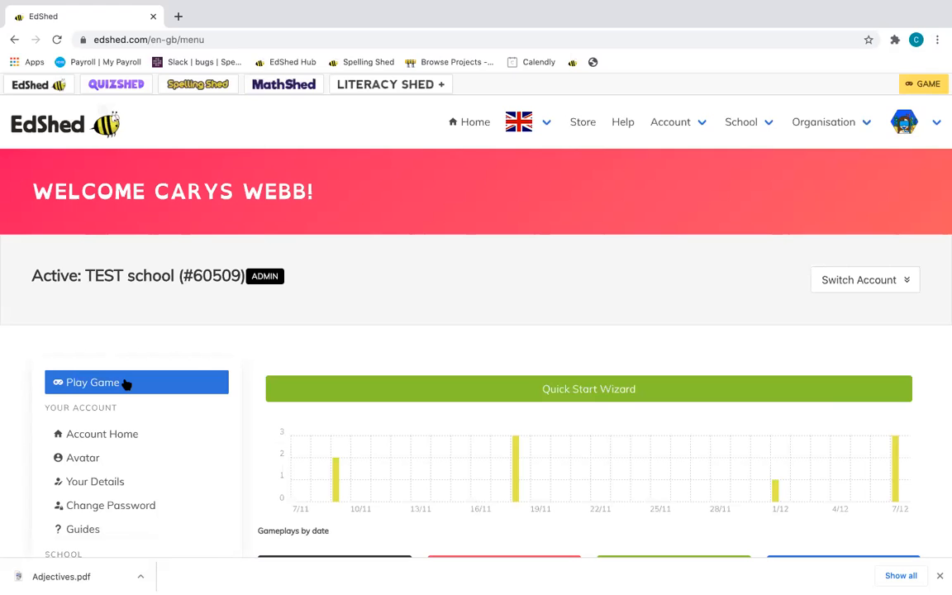
{"action": "scroll", "coordinate": [543, 353], "scroll_direction": "down", "scroll_amount": 3}
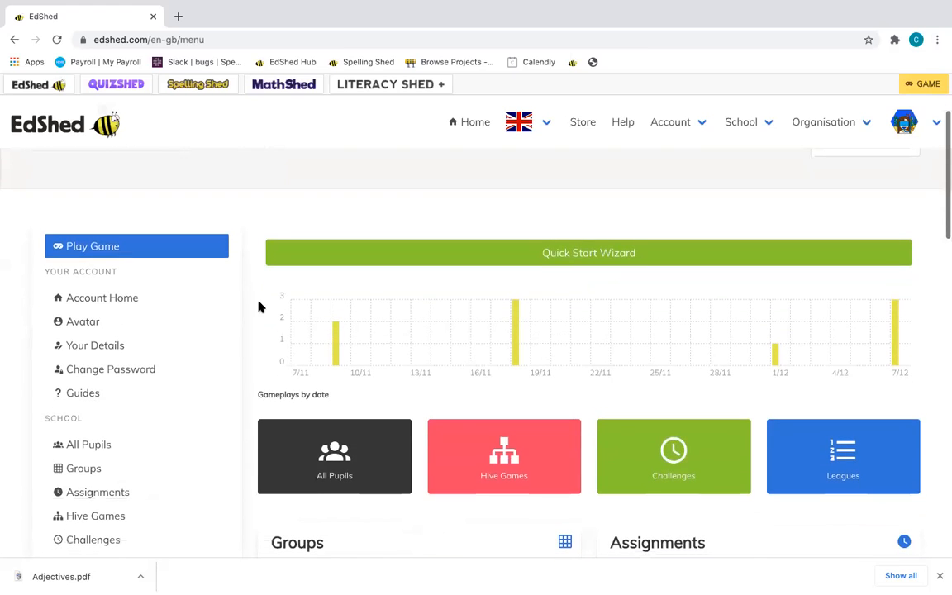
{"action": "scroll", "coordinate": [108, 252], "scroll_direction": "up", "scroll_amount": 3}
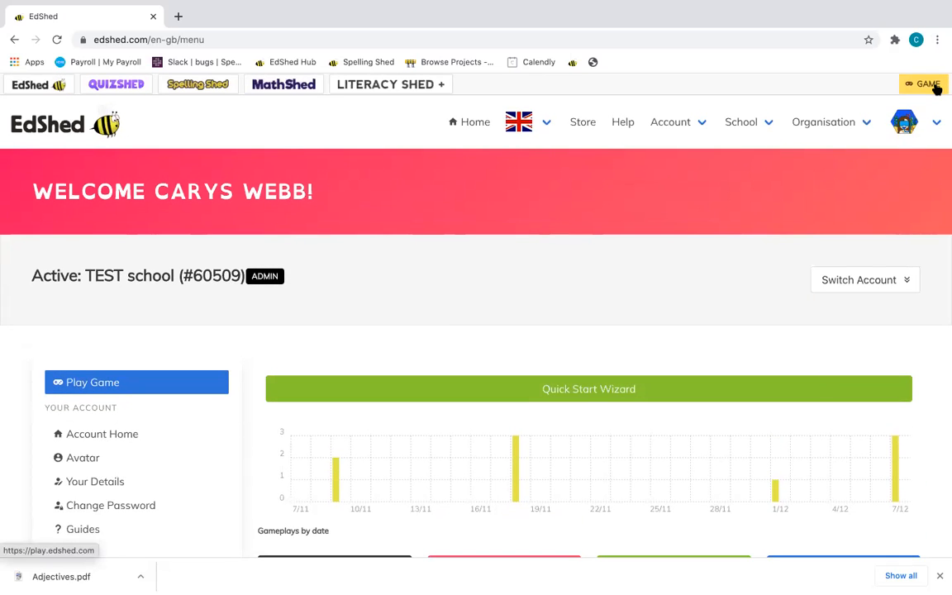
Open the EdShed web game and look over its main menu, from the hive code field to the available Shed games.
{"action": "left_click", "coordinate": [927, 84]}
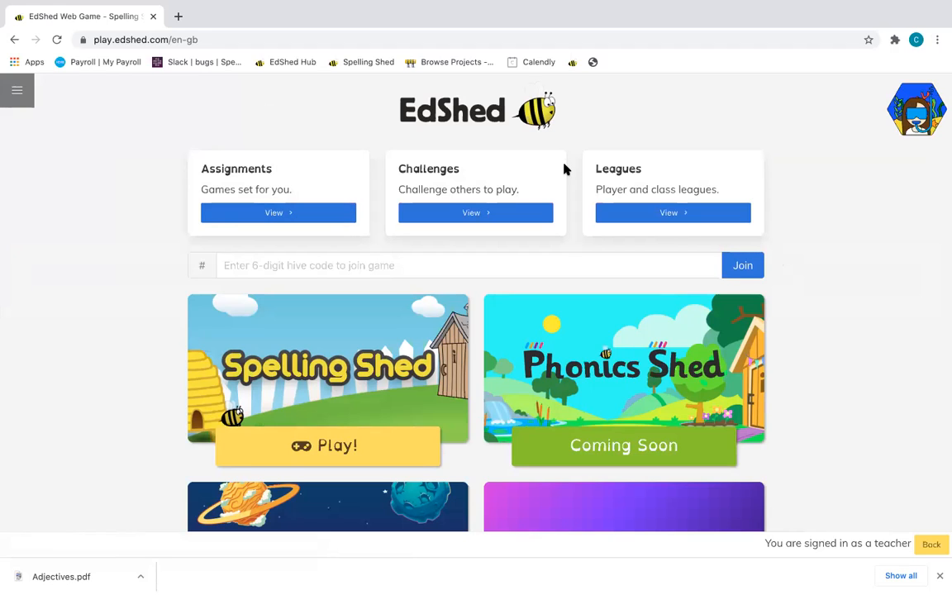
{"action": "left_click", "coordinate": [626, 261]}
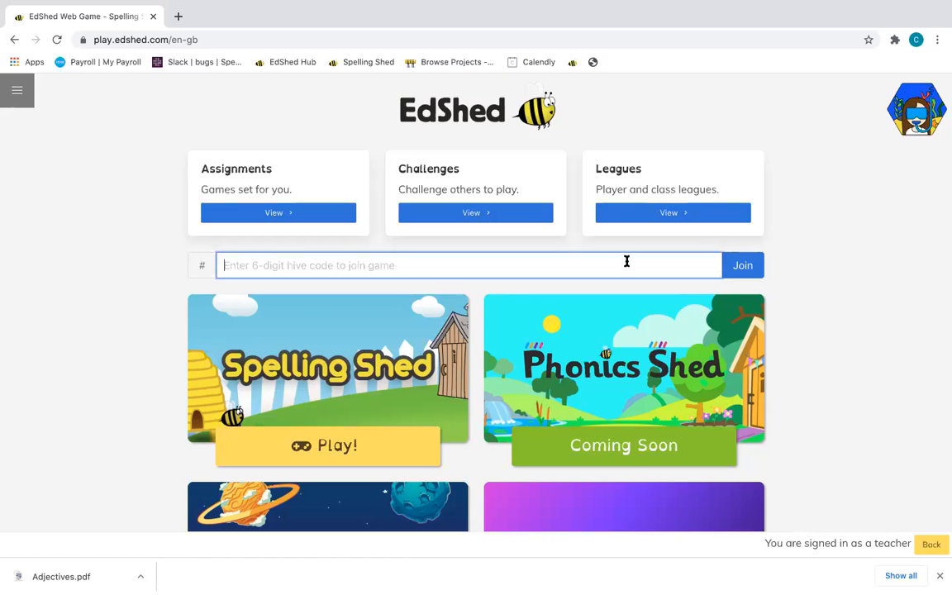
{"action": "scroll", "coordinate": [626, 261], "scroll_direction": "down", "scroll_amount": 2}
{"action": "scroll", "coordinate": [630, 263], "scroll_direction": "down", "scroll_amount": 1}
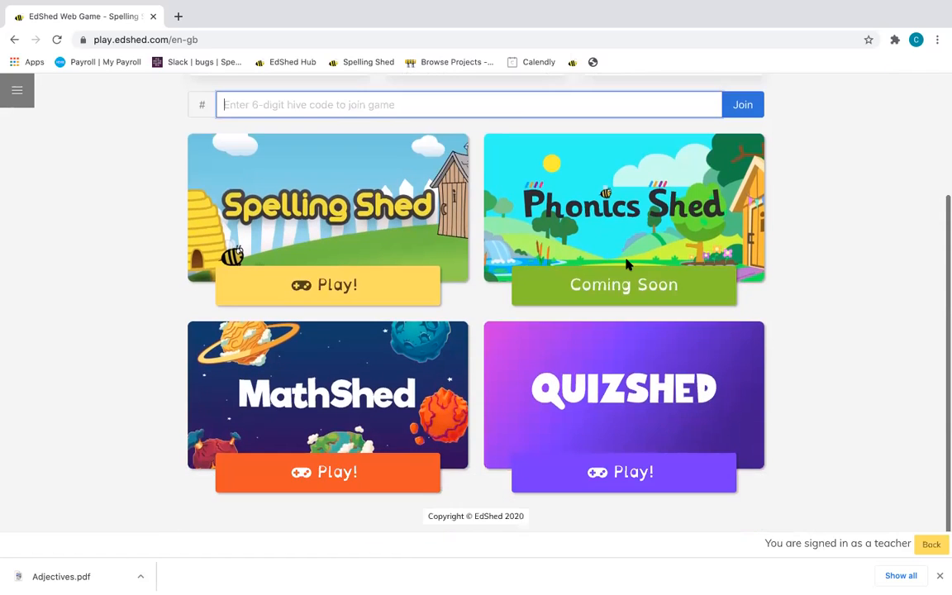
{"action": "scroll", "coordinate": [592, 196], "scroll_direction": "up", "scroll_amount": 3}
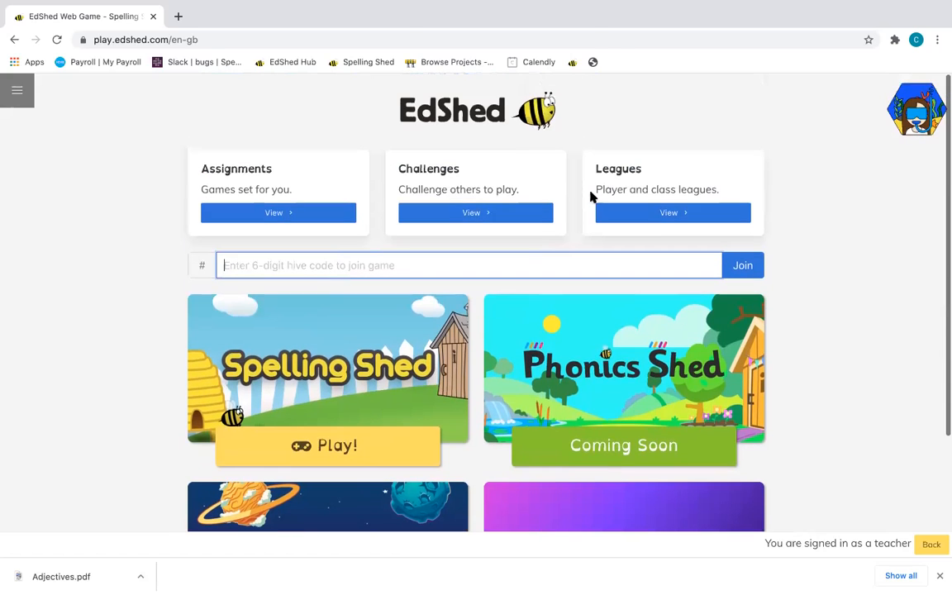
Open the Spelling Shed game's stage menu and return from it to the EdShed account home.
{"action": "left_click", "coordinate": [366, 438]}
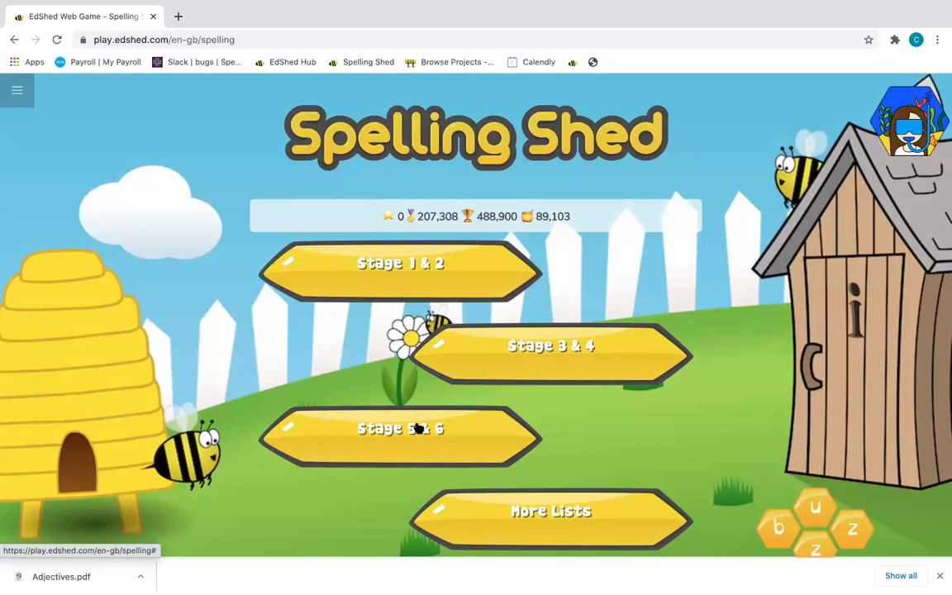
{"action": "left_click", "coordinate": [15, 91]}
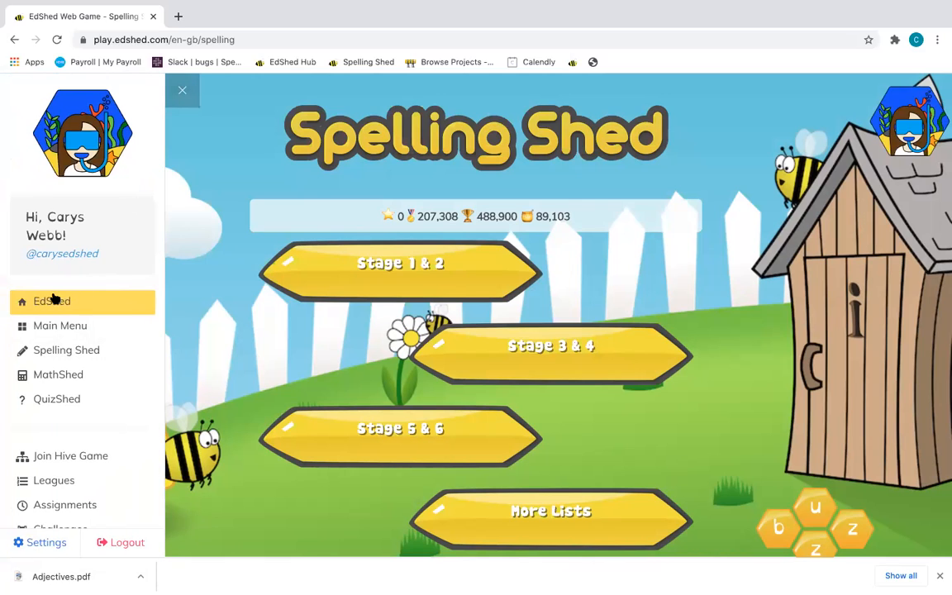
{"action": "left_click", "coordinate": [52, 302]}
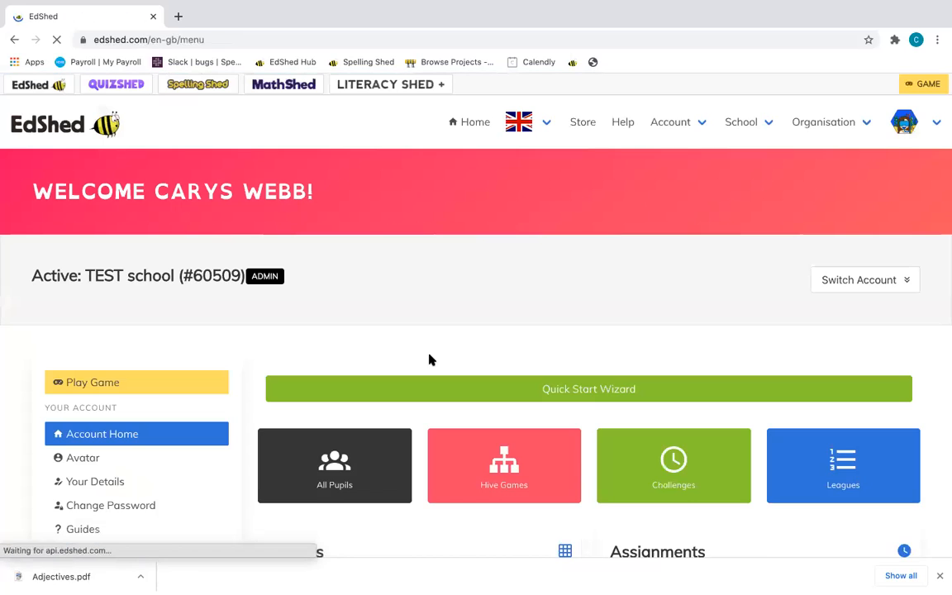
Reopen the web game and launch the assignment "Words with ph or wh spellings (Phonics)".
{"action": "left_click", "coordinate": [933, 86]}
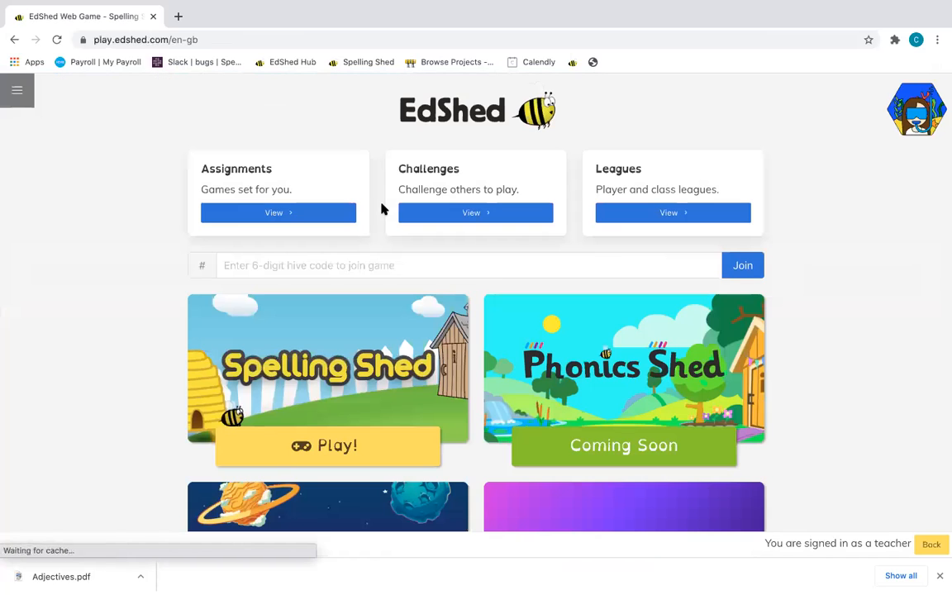
{"action": "left_click", "coordinate": [298, 212]}
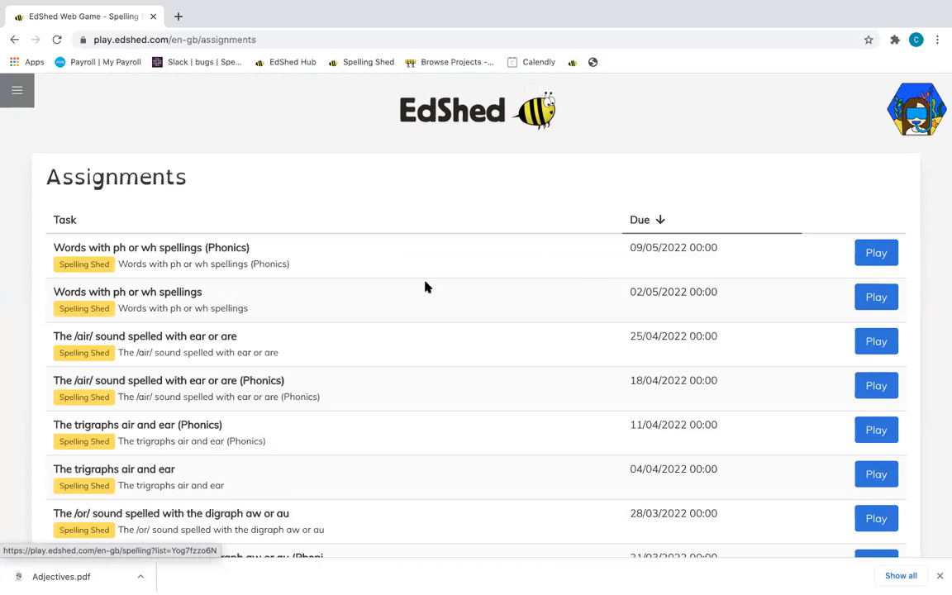
{"action": "left_click", "coordinate": [870, 262]}
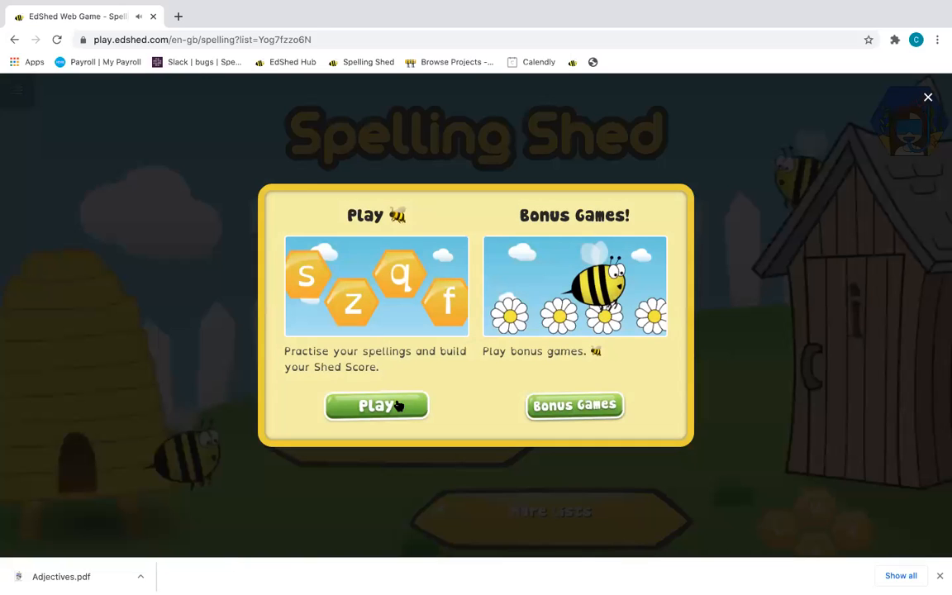
Start the assigned spelling game on Easy, go to the letter entry for "wheel" and quit the game.
{"action": "left_click", "coordinate": [398, 404]}
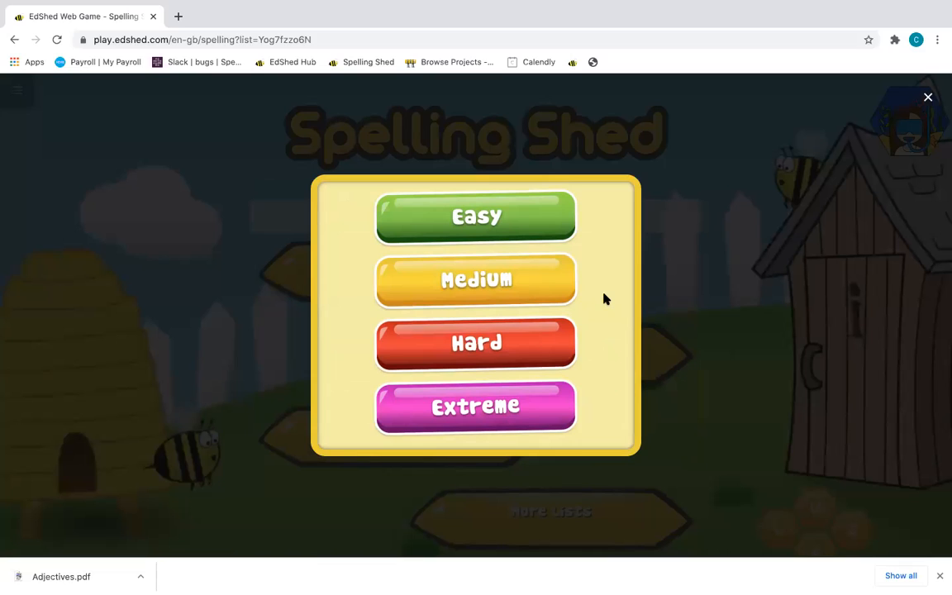
{"action": "left_click", "coordinate": [570, 239]}
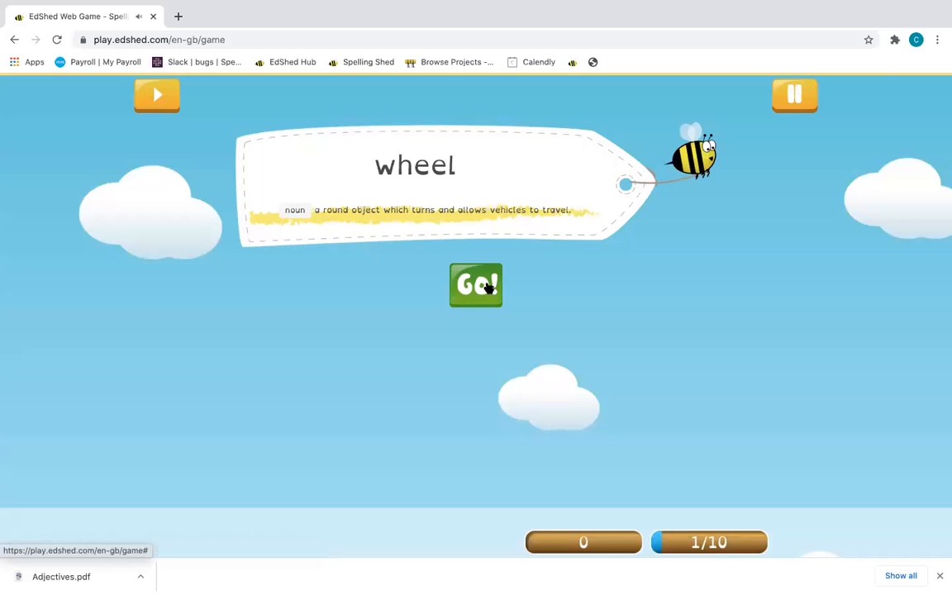
{"action": "left_click", "coordinate": [487, 287]}
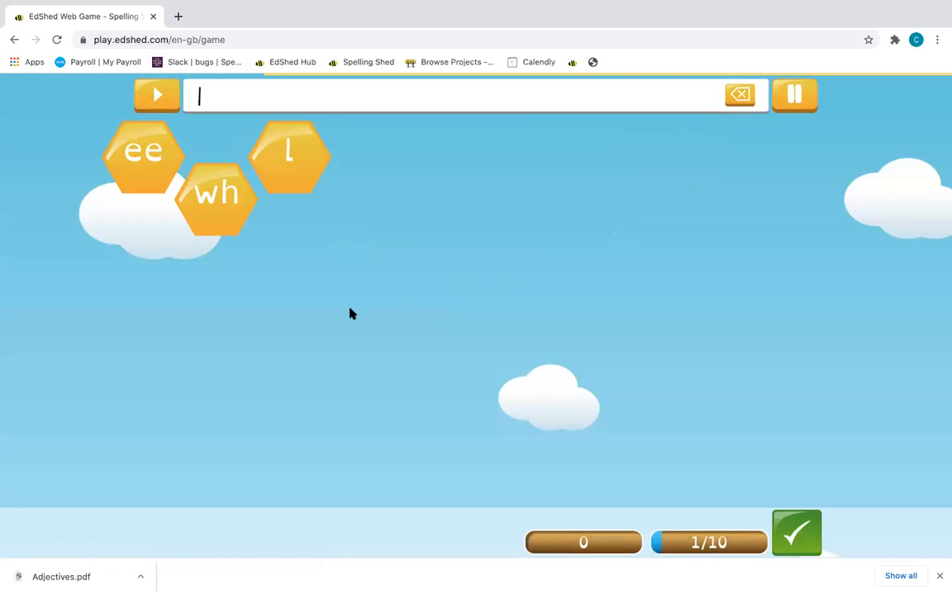
{"action": "left_click", "coordinate": [798, 97]}
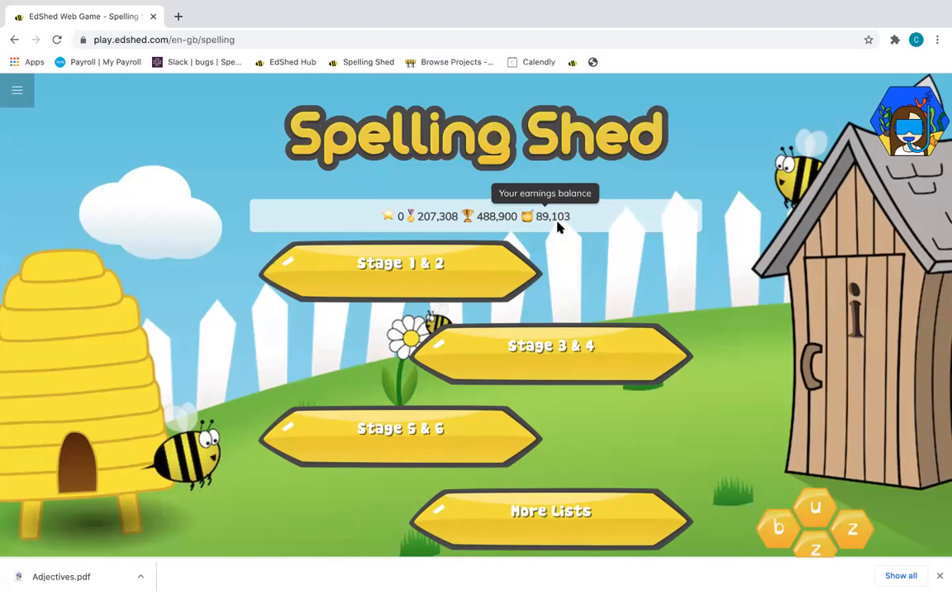
View Spelling Shed's side menu, start the Buzz Words game on Easy and quit it.
{"action": "left_click", "coordinate": [18, 92]}
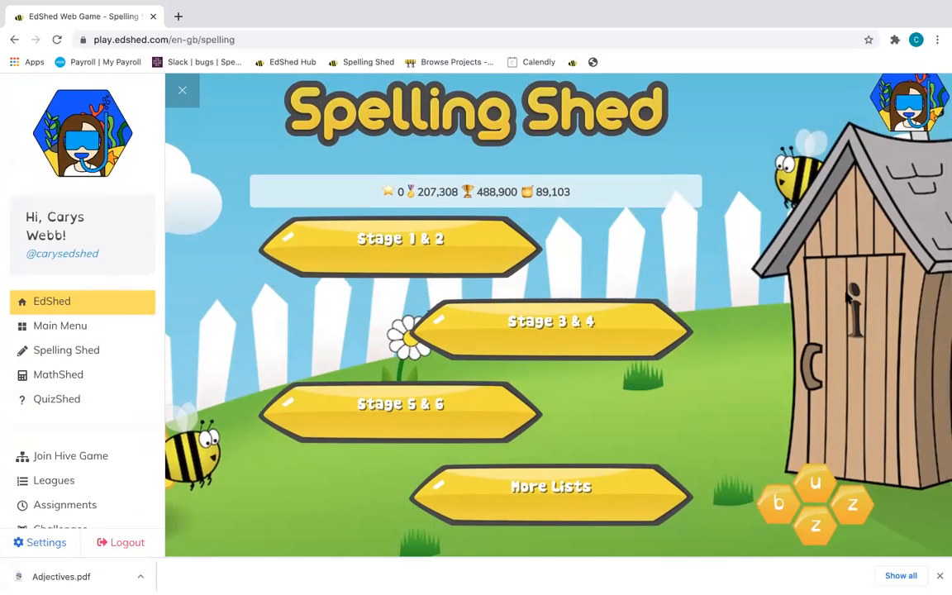
{"action": "left_click", "coordinate": [816, 501]}
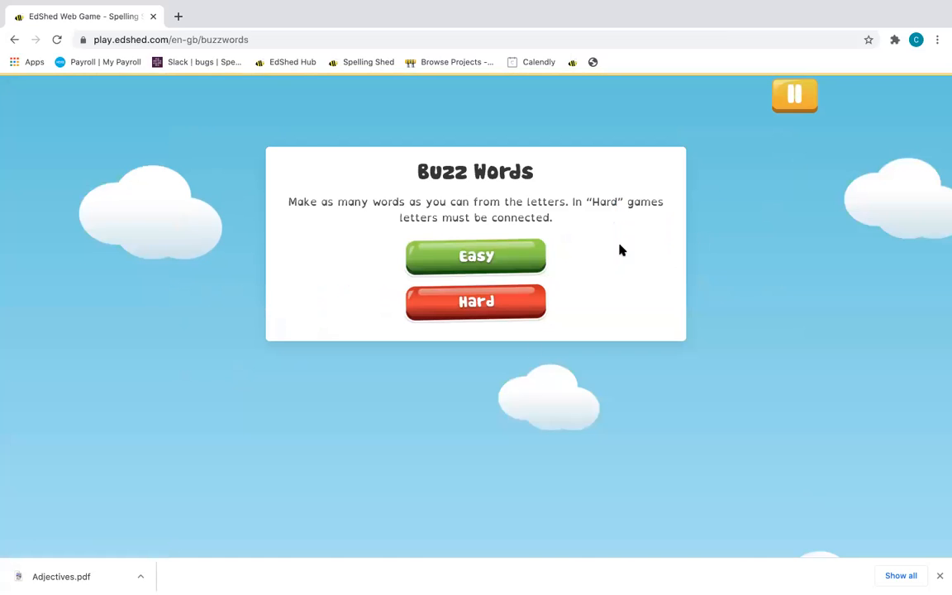
{"action": "left_click", "coordinate": [503, 268]}
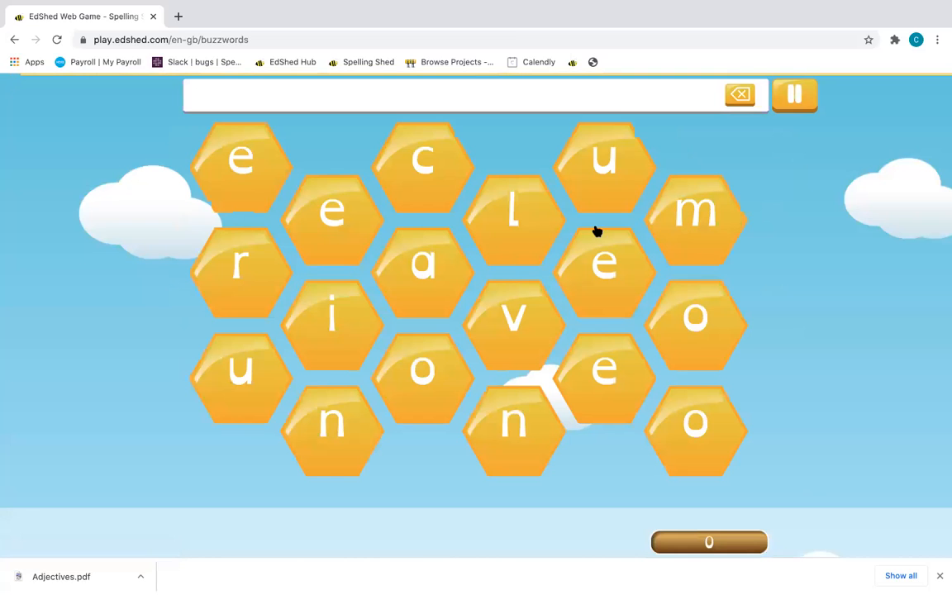
{"action": "left_click", "coordinate": [796, 98]}
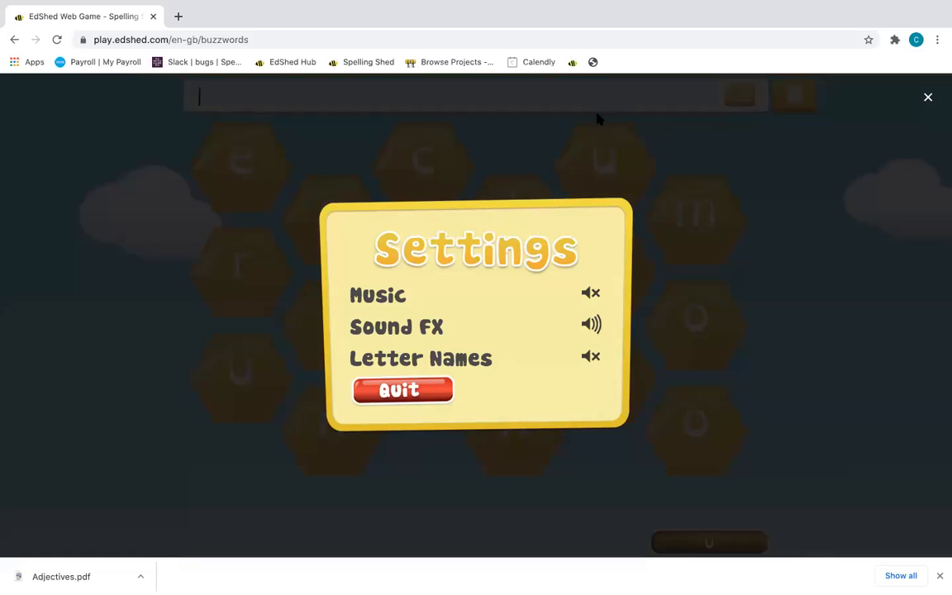
{"action": "scroll", "coordinate": [707, 342], "scroll_direction": "down", "scroll_amount": 1}
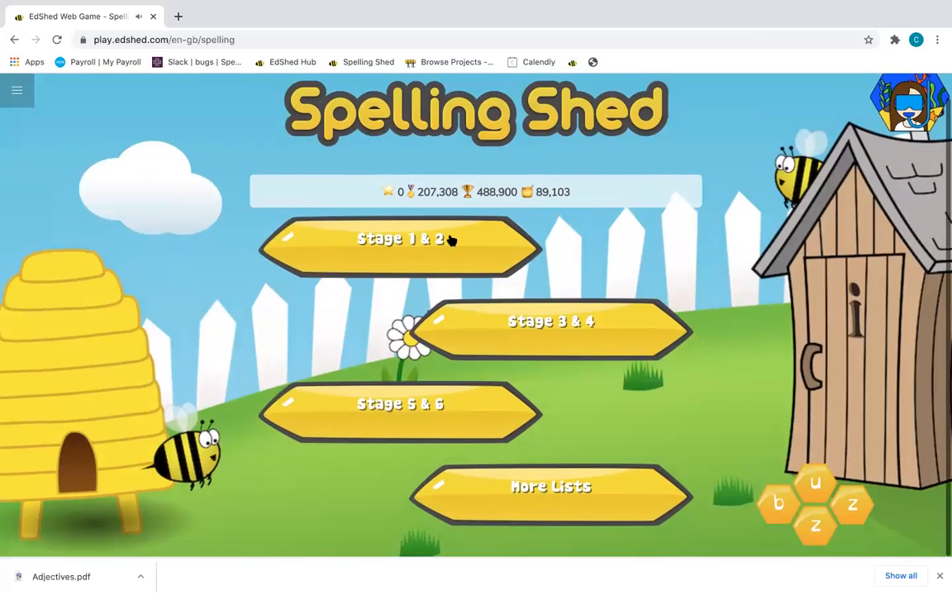
View the play options for a Stage 1 & 2 spelling list and close them.
{"action": "right_click", "coordinate": [450, 239]}
{"action": "left_click", "coordinate": [450, 239]}
{"action": "left_click", "coordinate": [450, 240]}
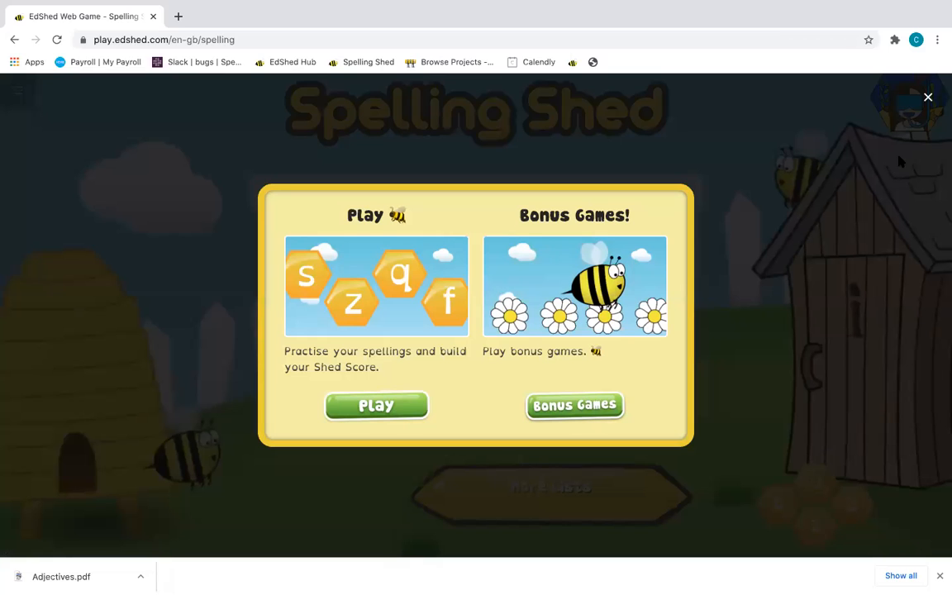
{"action": "left_click", "coordinate": [927, 99]}
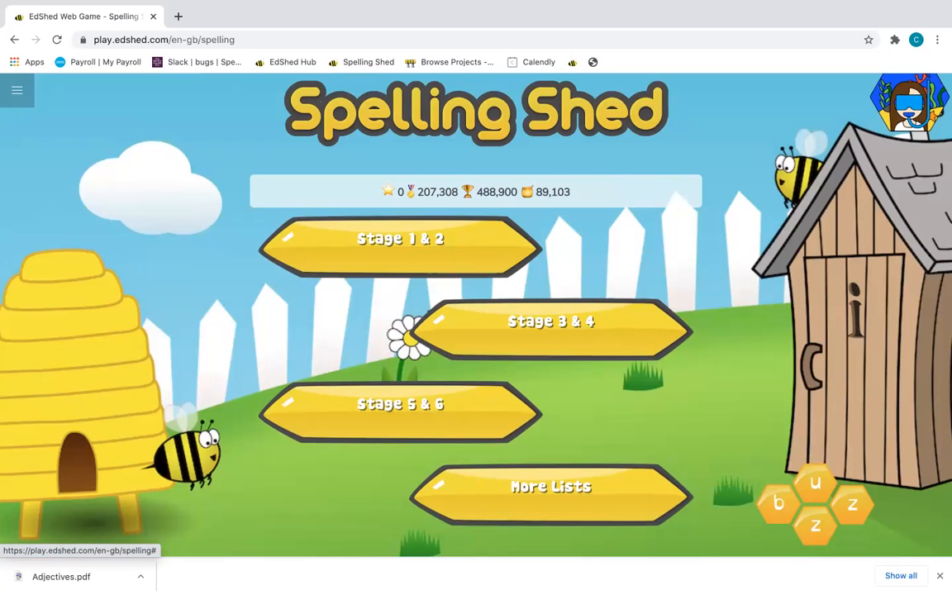
Start the Bee Keeper bonus game from Stage 1 & 2, look over its letter board and quit the game.
{"action": "left_click", "coordinate": [447, 246]}
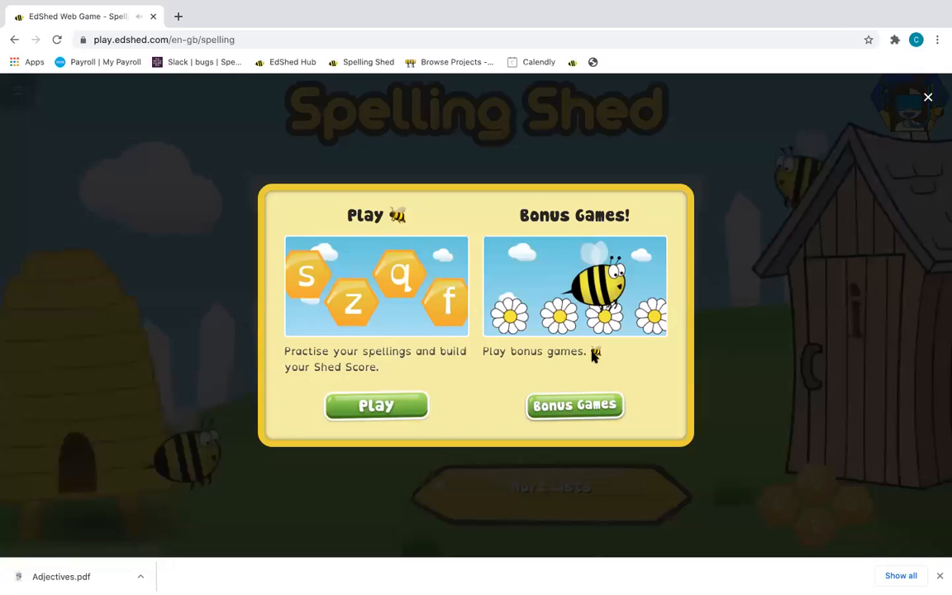
{"action": "left_click", "coordinate": [589, 409]}
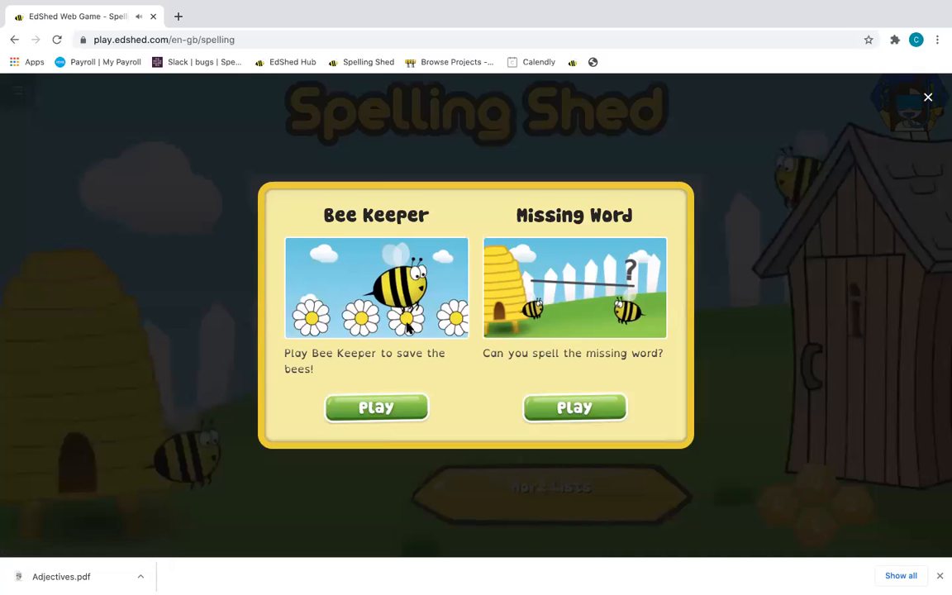
{"action": "left_click", "coordinate": [385, 414]}
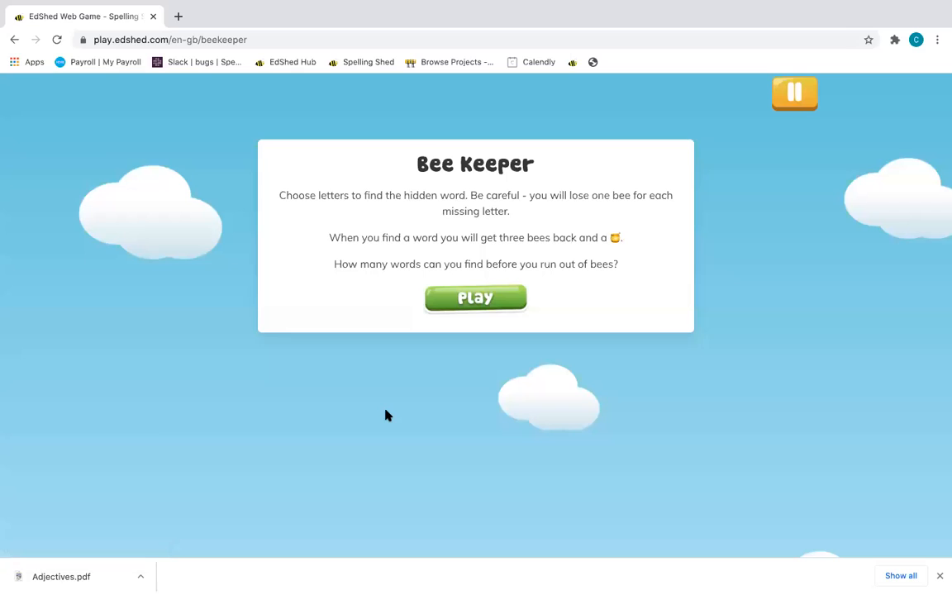
{"action": "left_click", "coordinate": [499, 300]}
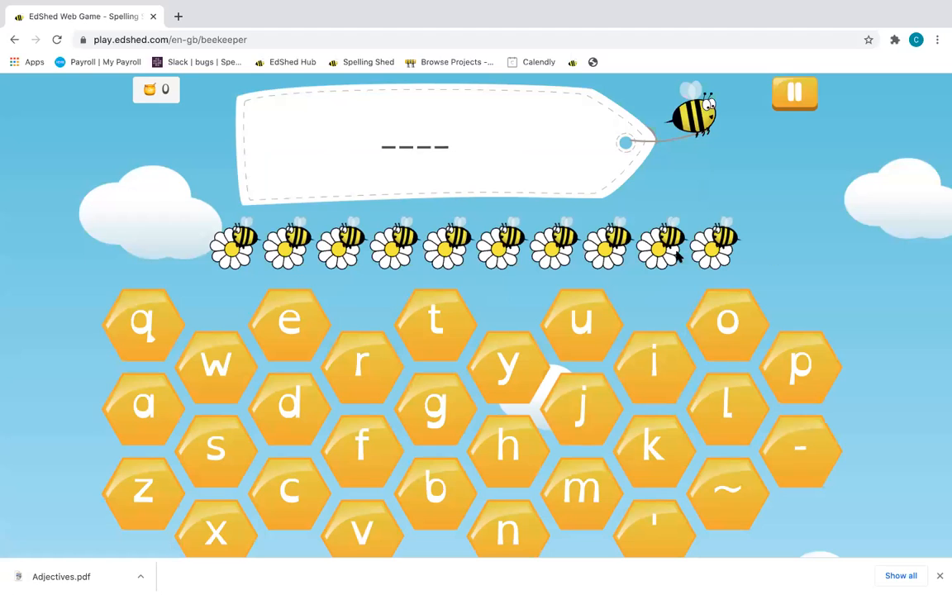
{"action": "scroll", "coordinate": [591, 408], "scroll_direction": "down", "scroll_amount": 2}
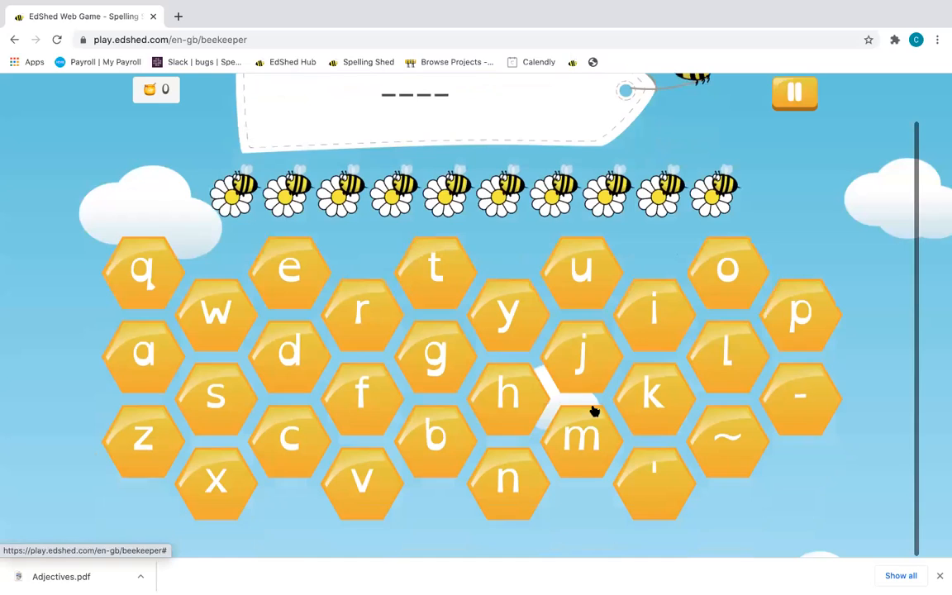
{"action": "left_click", "coordinate": [798, 102]}
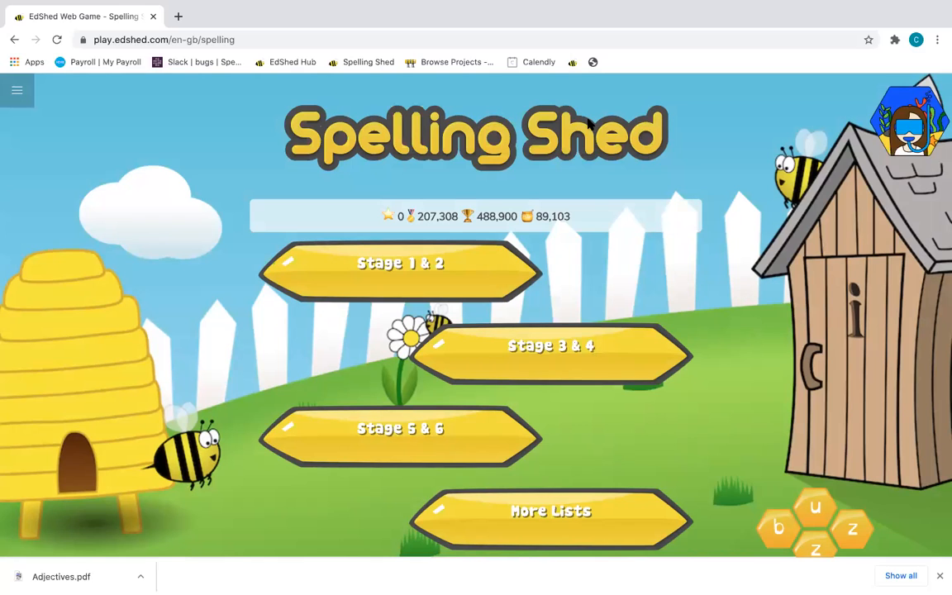
Start the Missing Word bonus game from Stage 1 & 2 on Hard, go to the letter entry and quit the game.
{"action": "left_click", "coordinate": [459, 264]}
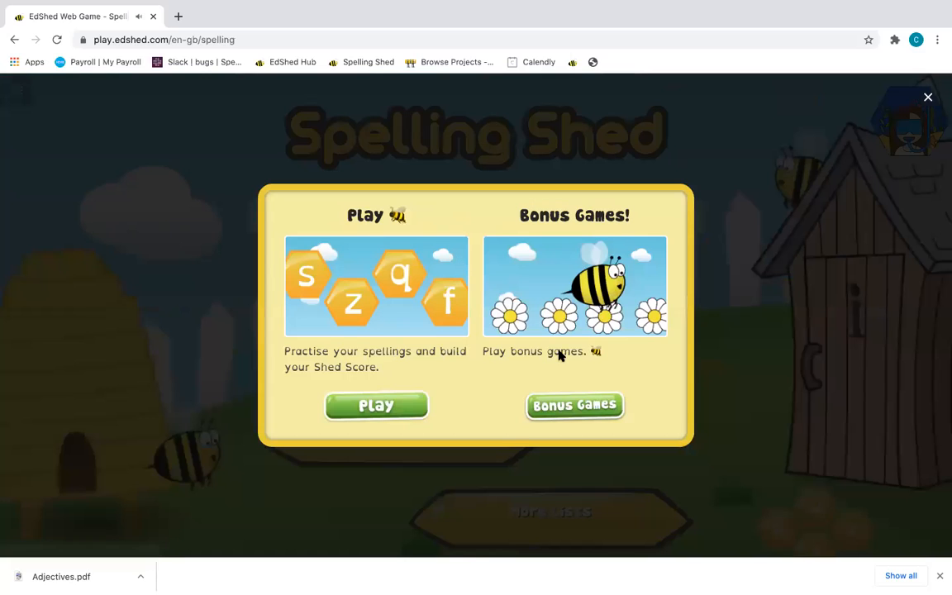
{"action": "left_click", "coordinate": [569, 410]}
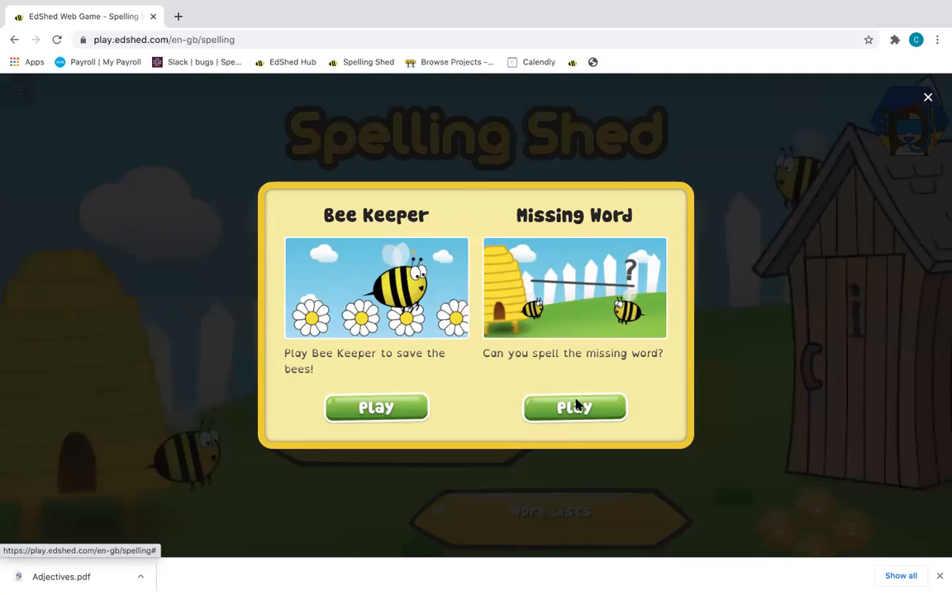
{"action": "left_click", "coordinate": [576, 405]}
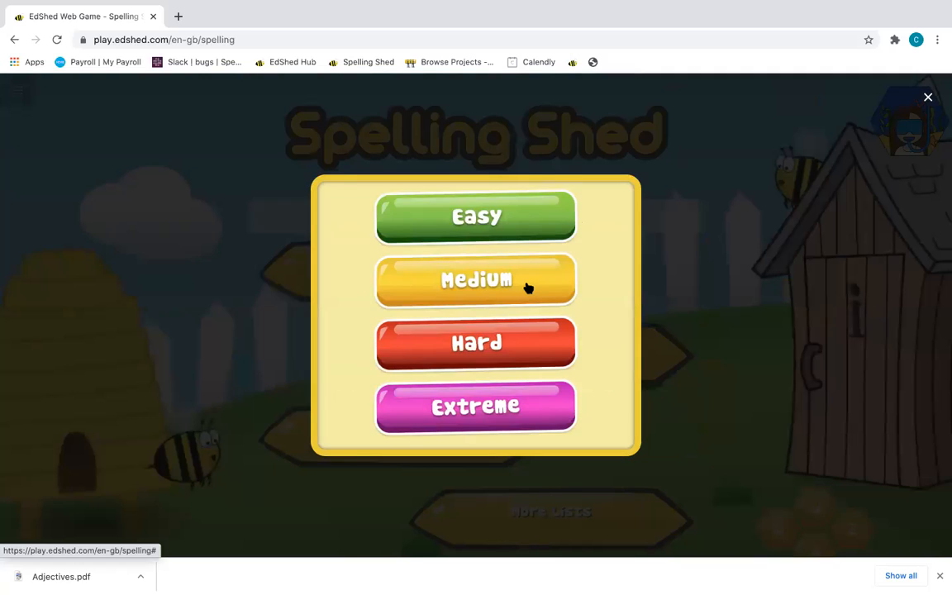
{"action": "left_click", "coordinate": [476, 349]}
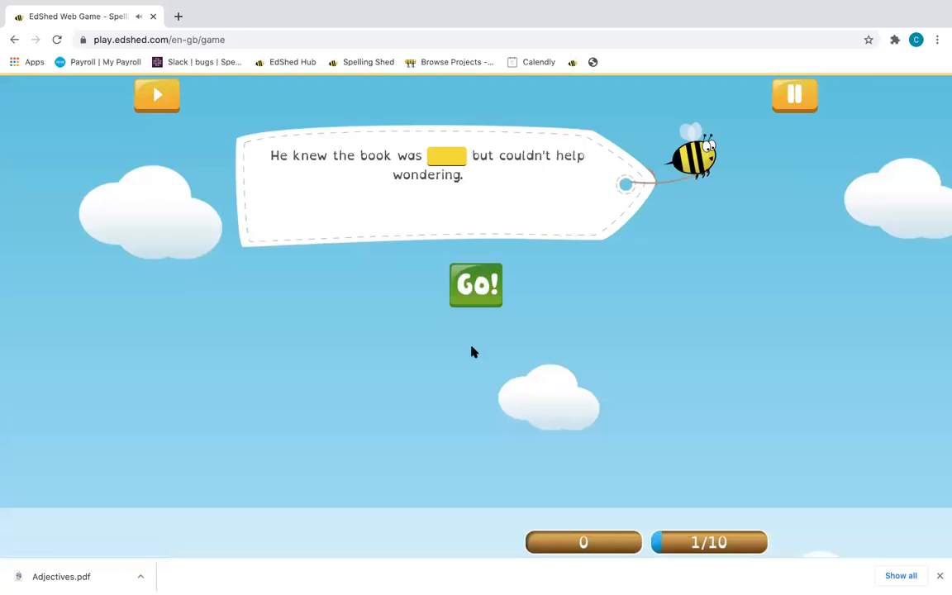
{"action": "left_click", "coordinate": [476, 290]}
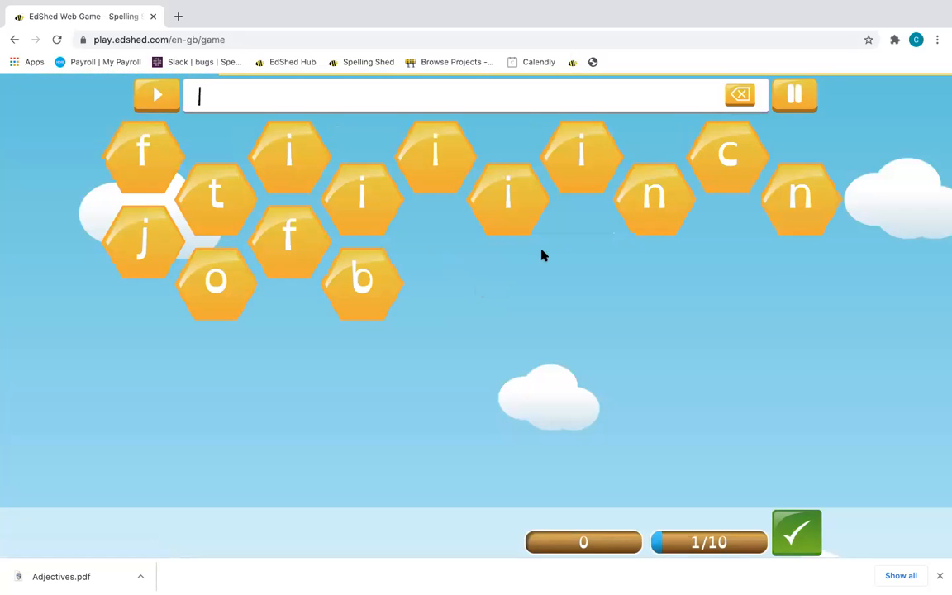
{"action": "left_click", "coordinate": [796, 98]}
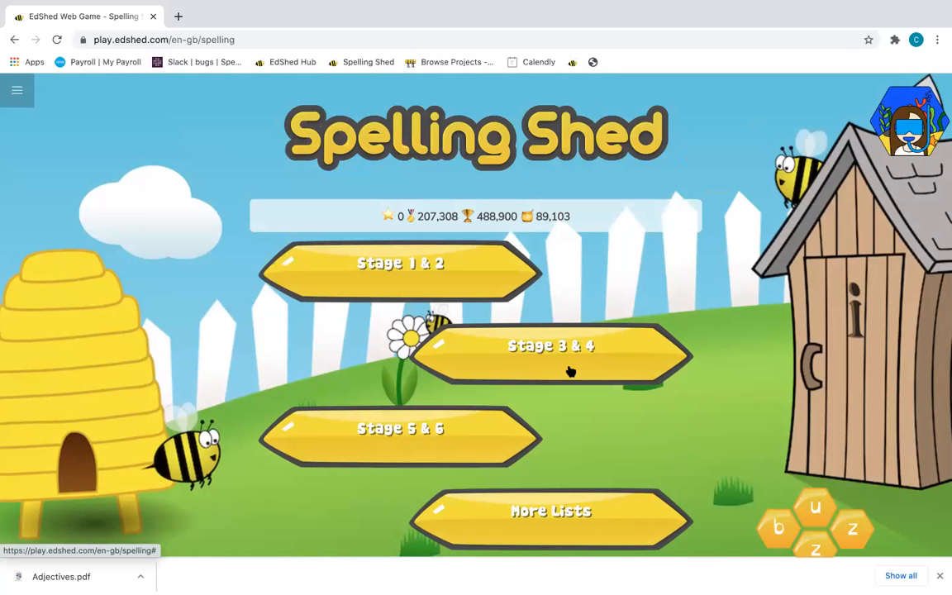
Return from Spelling Shed to the EdShed main menu and open MathShed.
{"action": "left_click", "coordinate": [17, 90]}
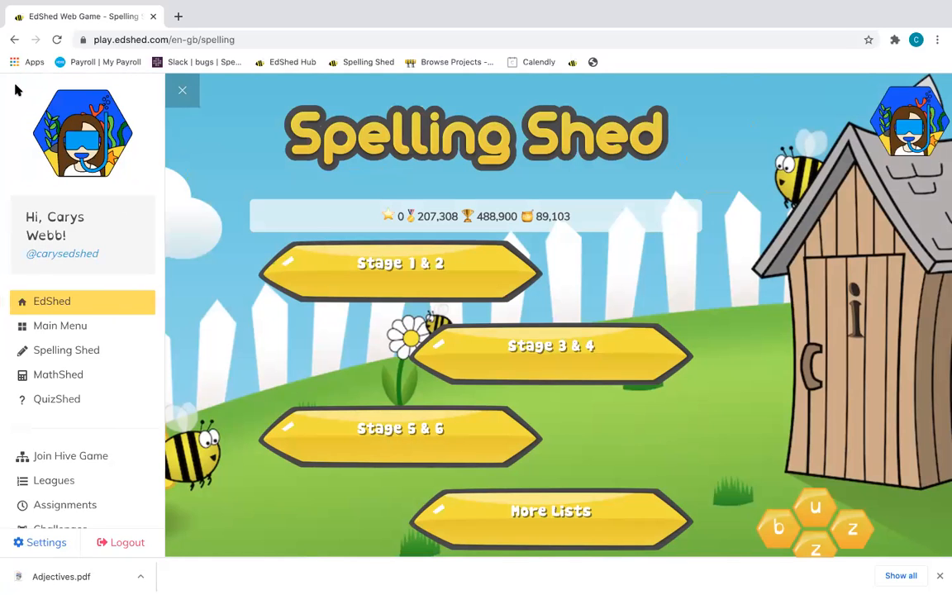
{"action": "left_click", "coordinate": [82, 327]}
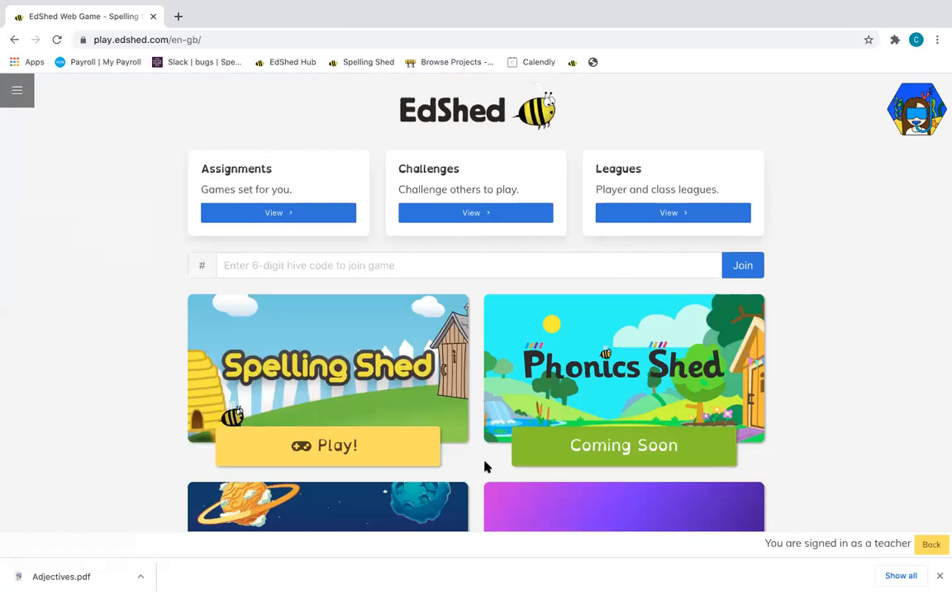
{"action": "scroll", "coordinate": [485, 467], "scroll_direction": "down", "scroll_amount": 3}
{"action": "left_click", "coordinate": [361, 480]}
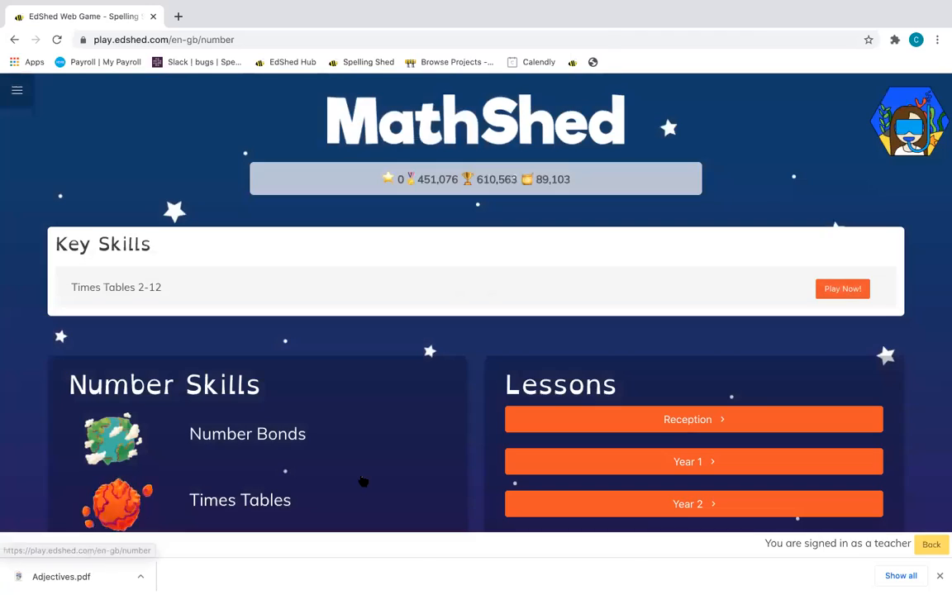
Look over MathShed's Number Skills and Lessons sections and view the terms available for the Year 2 lessons.
{"action": "scroll", "coordinate": [361, 480], "scroll_direction": "down", "scroll_amount": 1}
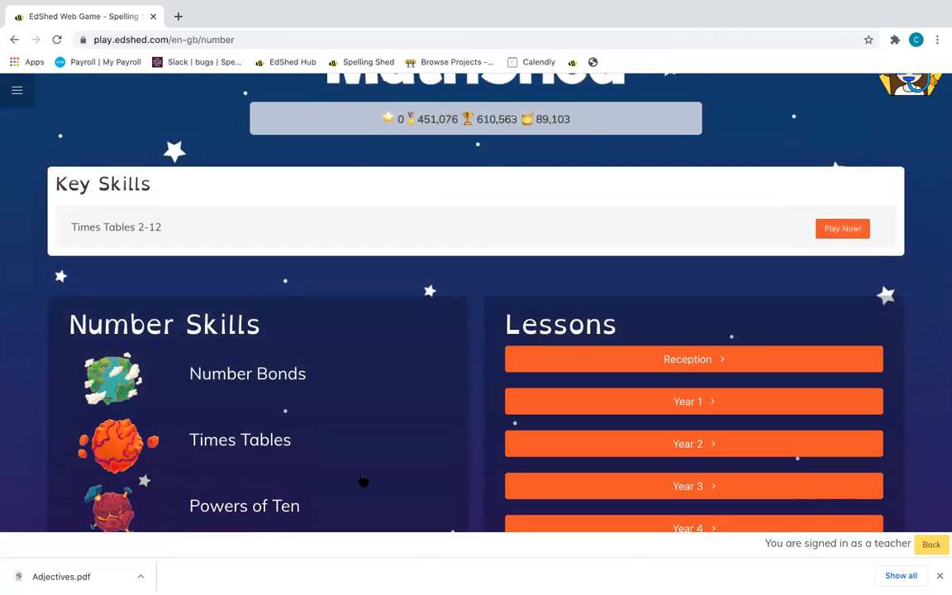
{"action": "scroll", "coordinate": [361, 480], "scroll_direction": "down", "scroll_amount": 1}
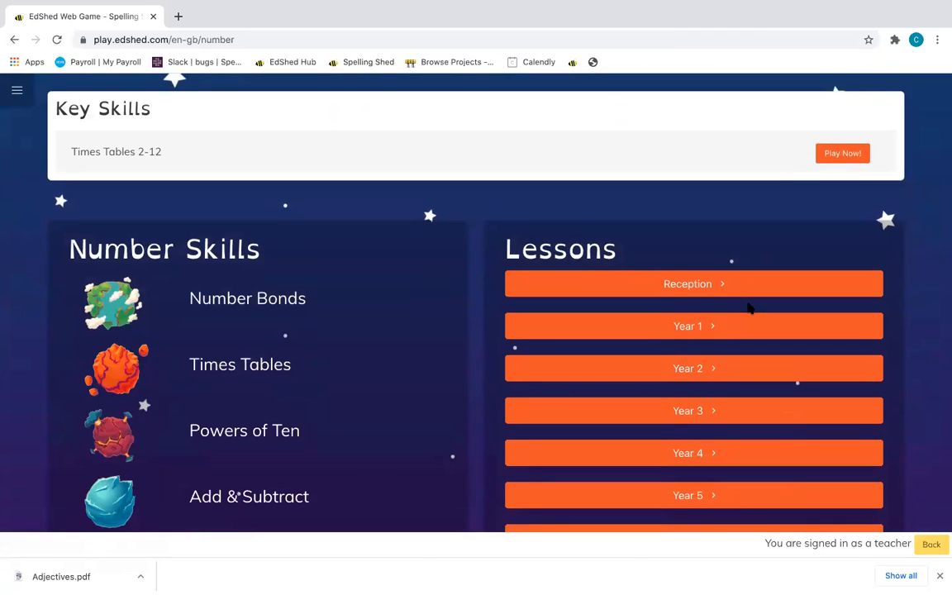
{"action": "scroll", "coordinate": [747, 308], "scroll_direction": "down", "scroll_amount": 1}
{"action": "scroll", "coordinate": [748, 307], "scroll_direction": "down", "scroll_amount": 1}
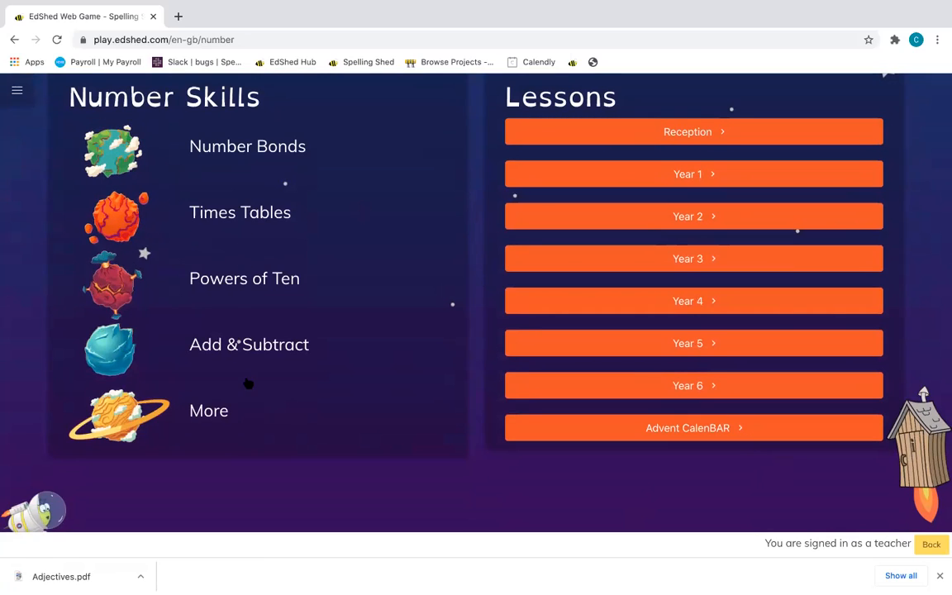
{"action": "scroll", "coordinate": [248, 383], "scroll_direction": "up", "scroll_amount": 1}
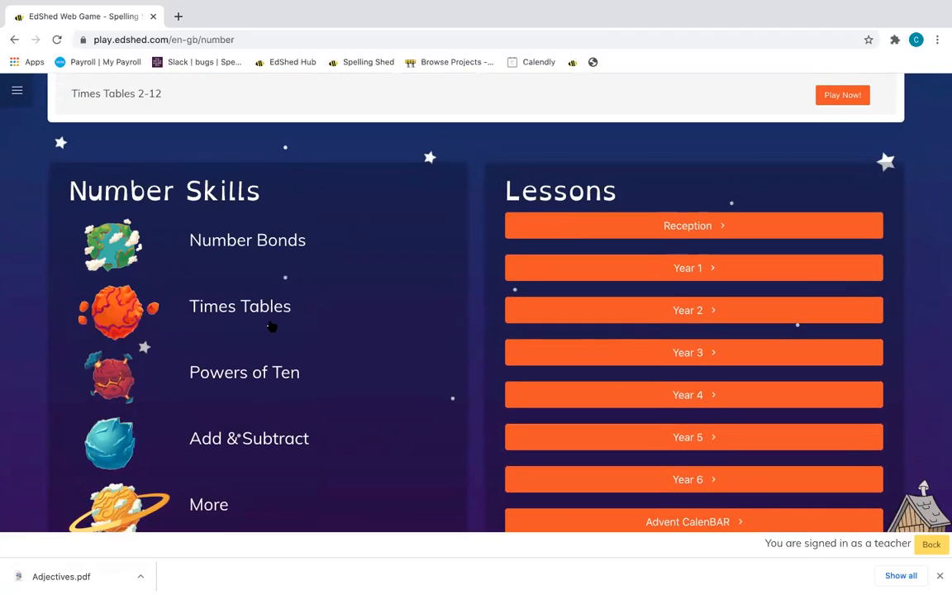
{"action": "left_click", "coordinate": [702, 311]}
{"action": "scroll", "coordinate": [680, 286], "scroll_direction": "up", "scroll_amount": 2}
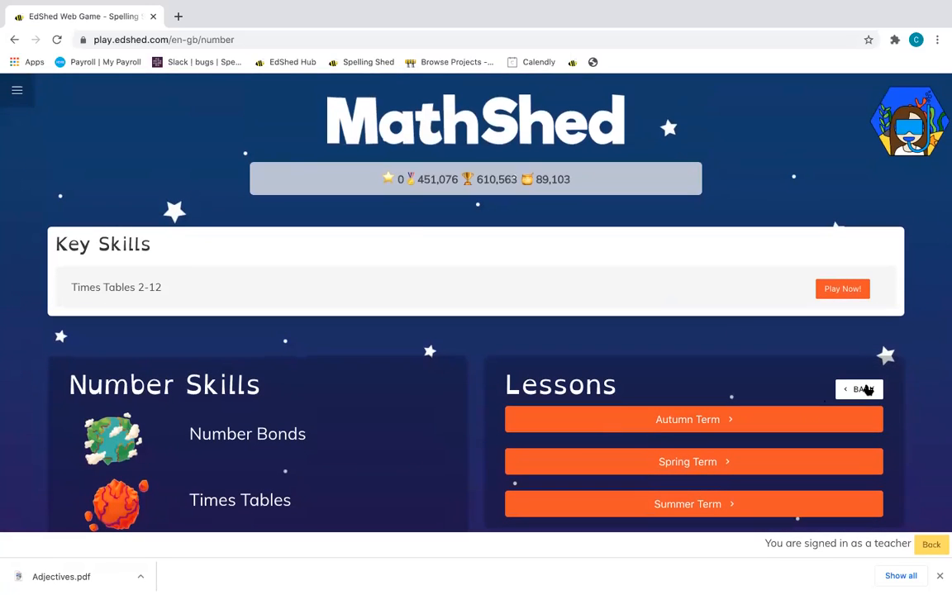
Return from MathShed to the EdShed main menu and look over the available games.
{"action": "left_click", "coordinate": [16, 90]}
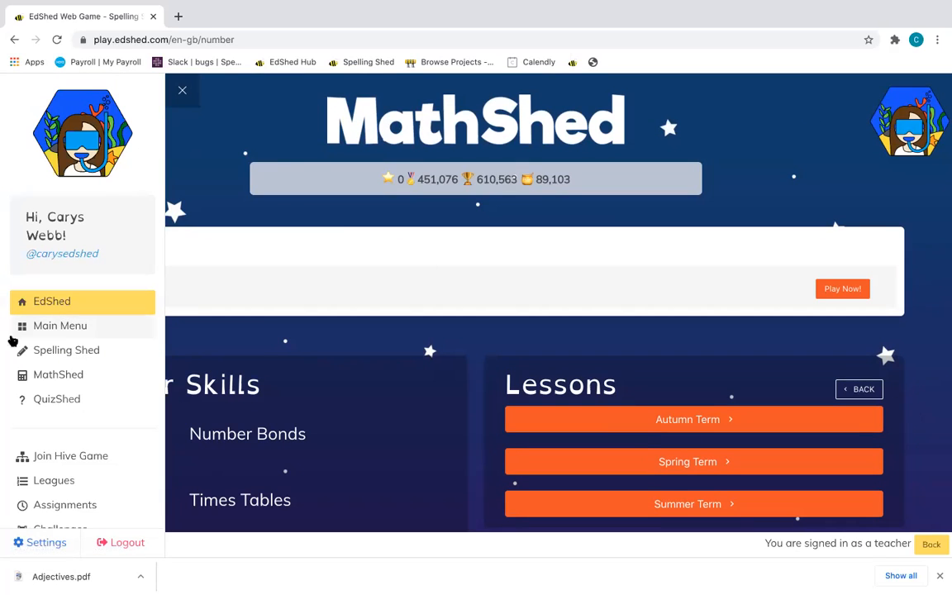
{"action": "left_click", "coordinate": [76, 324]}
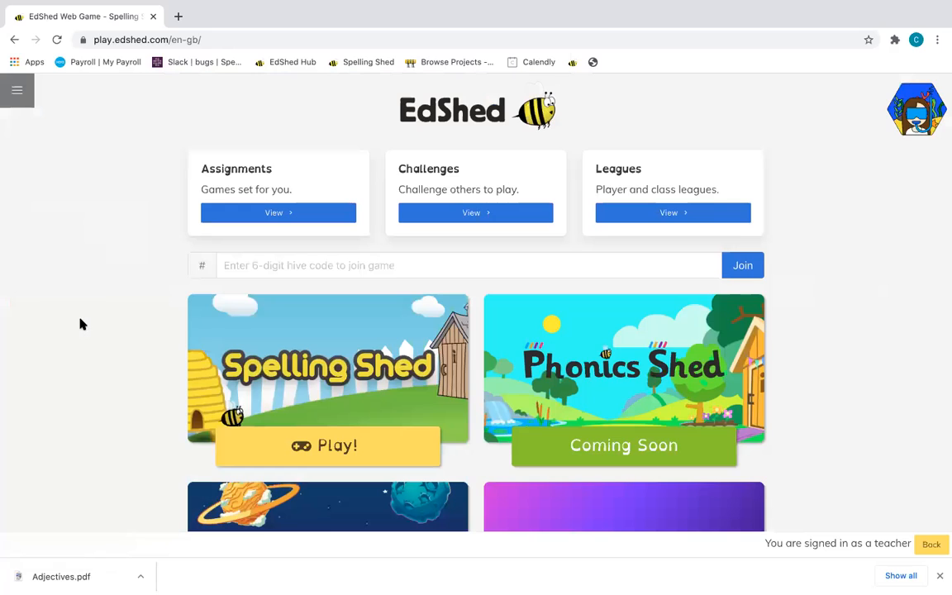
{"action": "scroll", "coordinate": [78, 323], "scroll_direction": "down", "scroll_amount": 3}
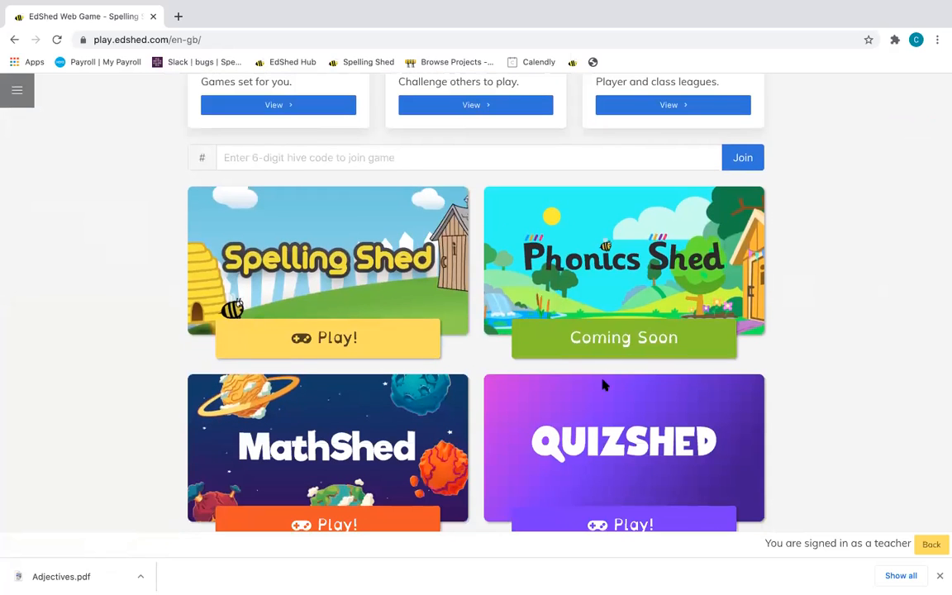
{"action": "scroll", "coordinate": [232, 473], "scroll_direction": "up", "scroll_amount": 2}
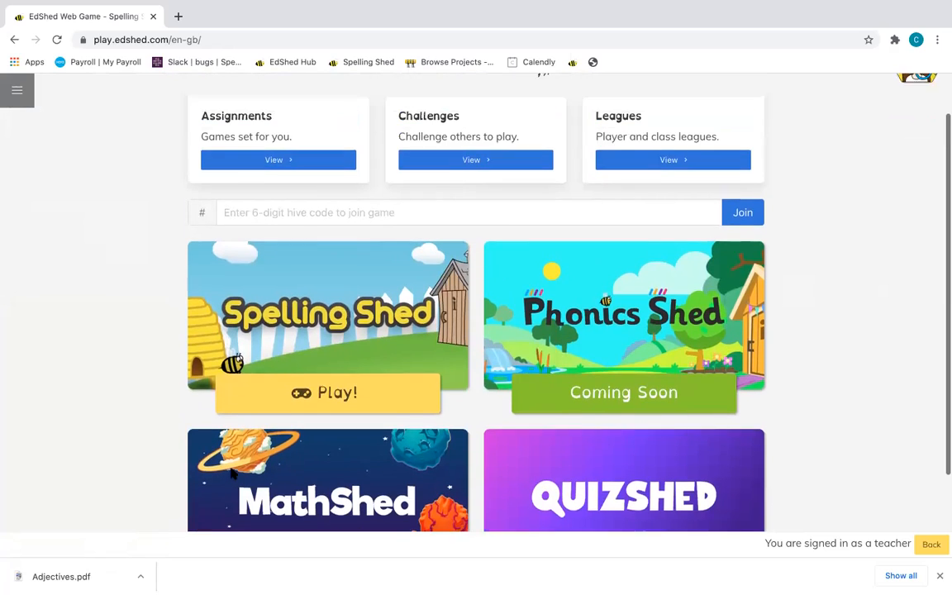